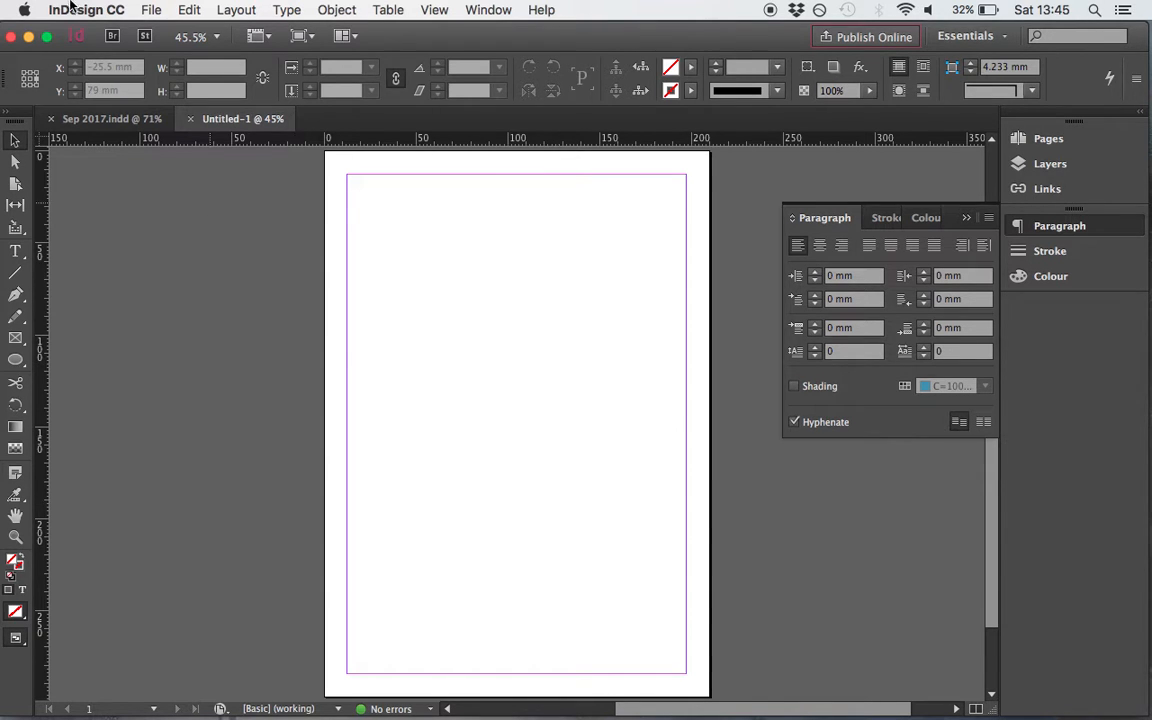
# Examine the new-document settings, including the intent options and the bleed and slug fields, without creating a document
pyautogui.click(145, 11)
pyautogui.moveTo(168, 31)
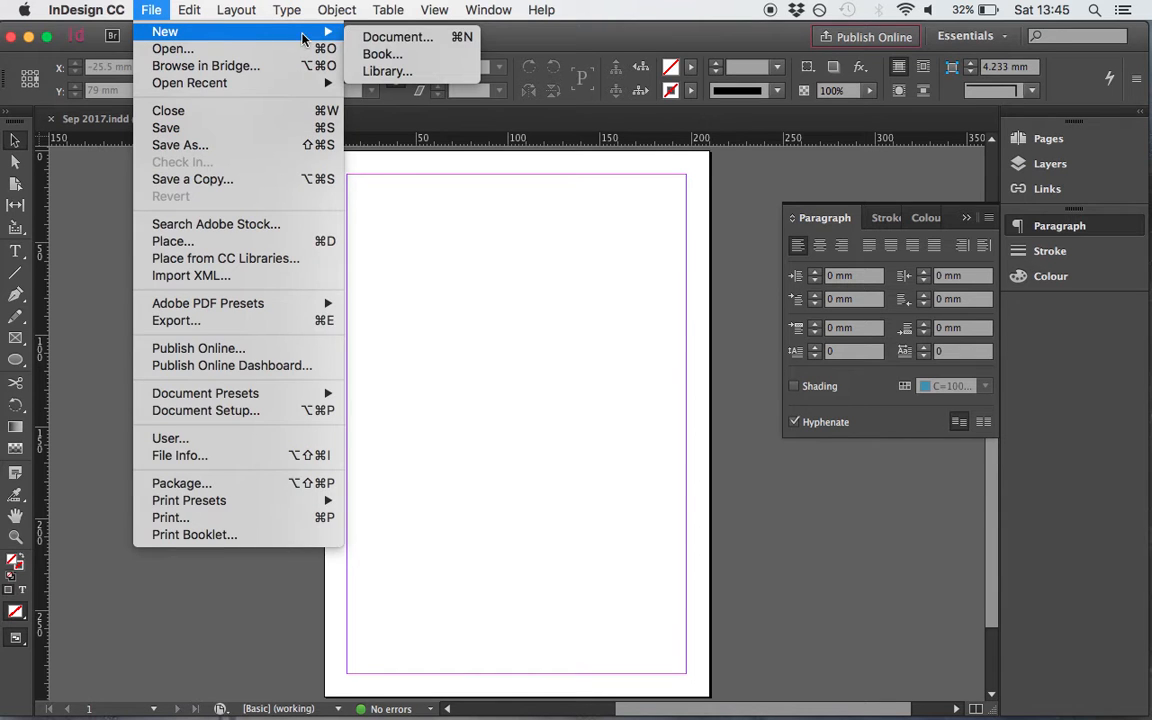
pyautogui.click(399, 36)
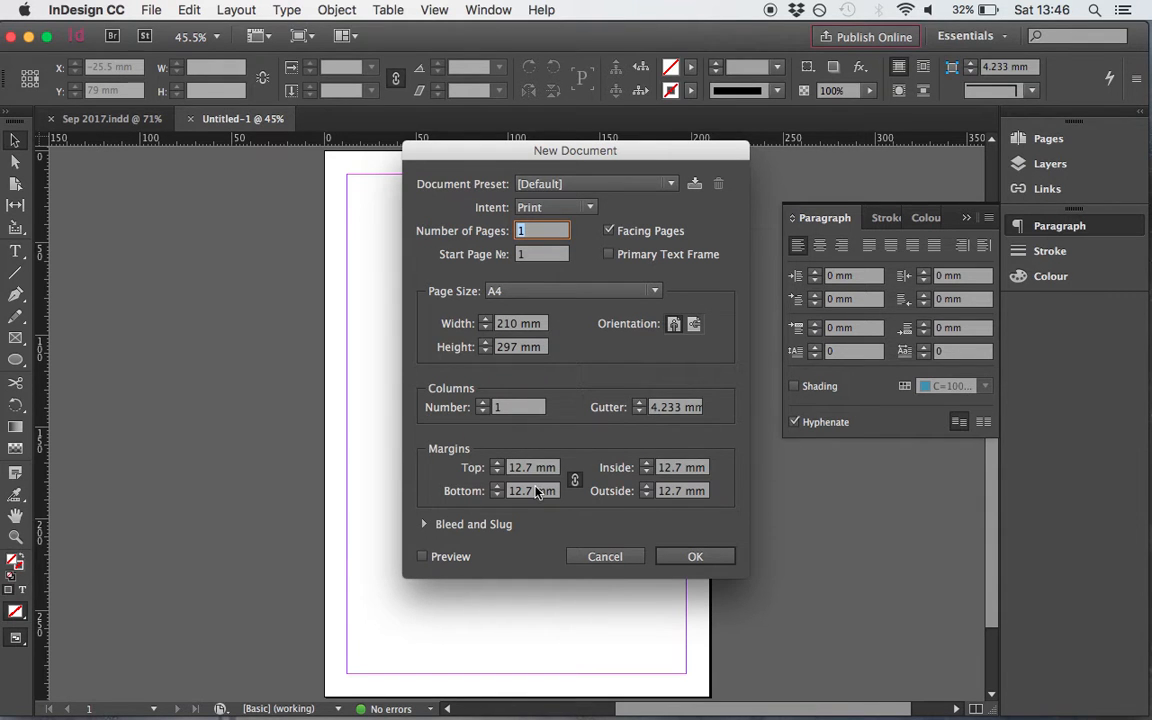
pyautogui.click(423, 524)
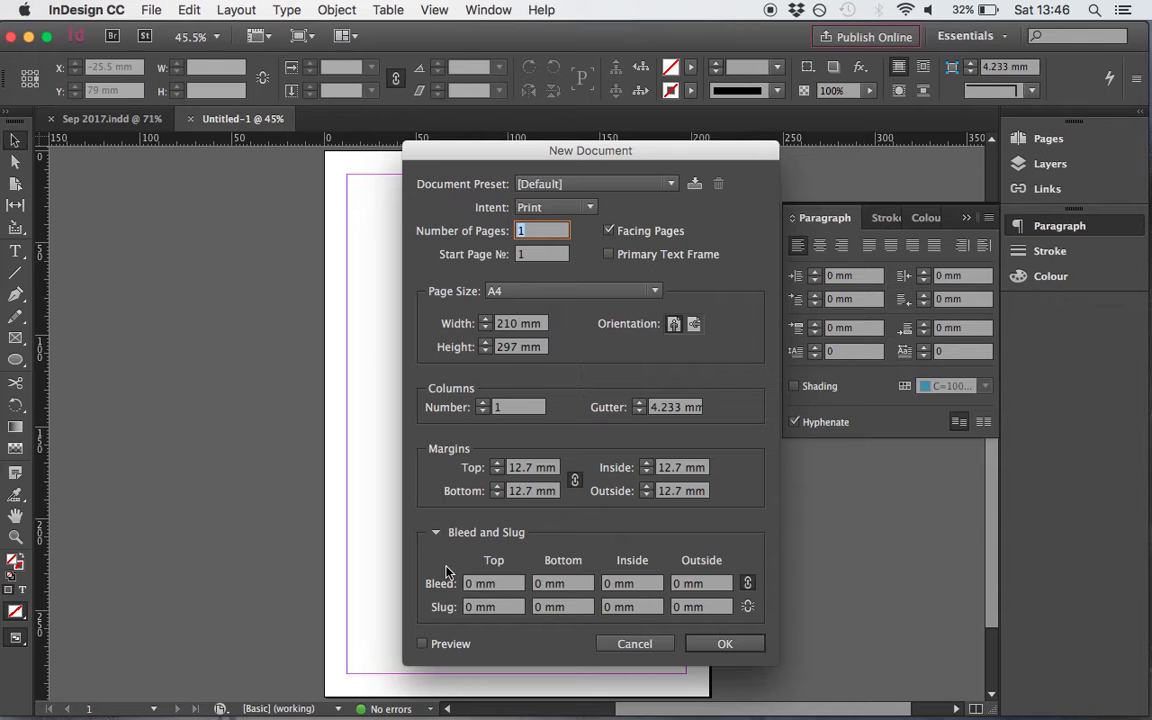
pyautogui.click(545, 209)
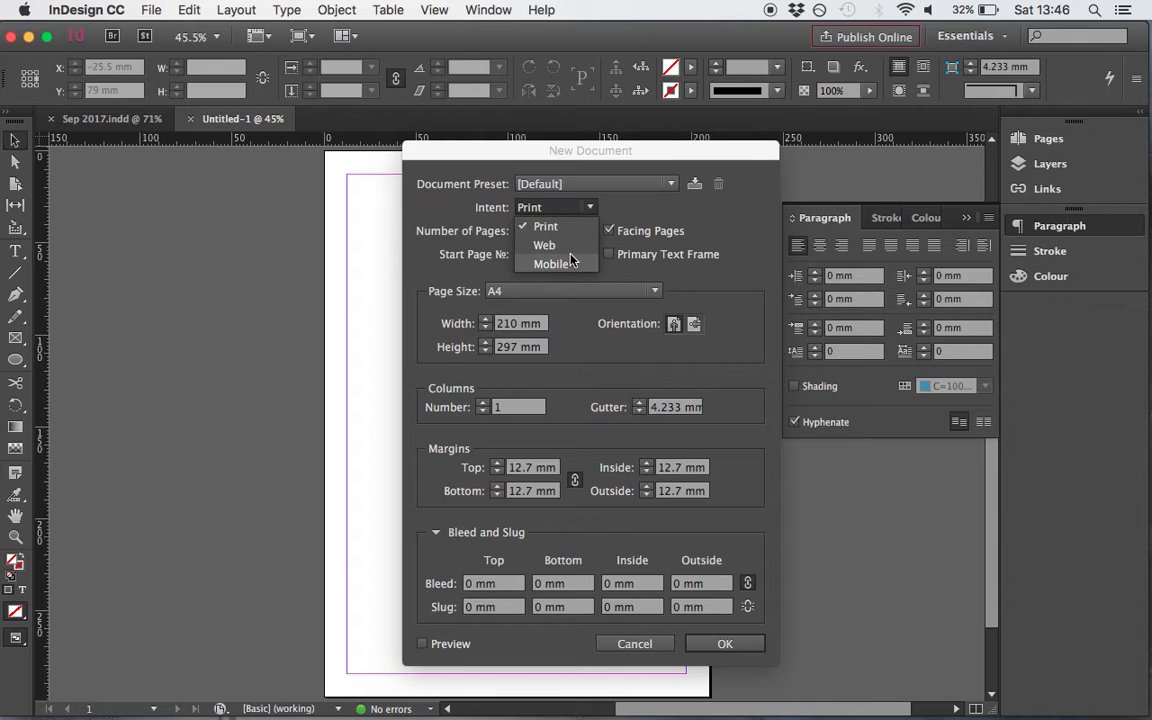
pyautogui.click(637, 214)
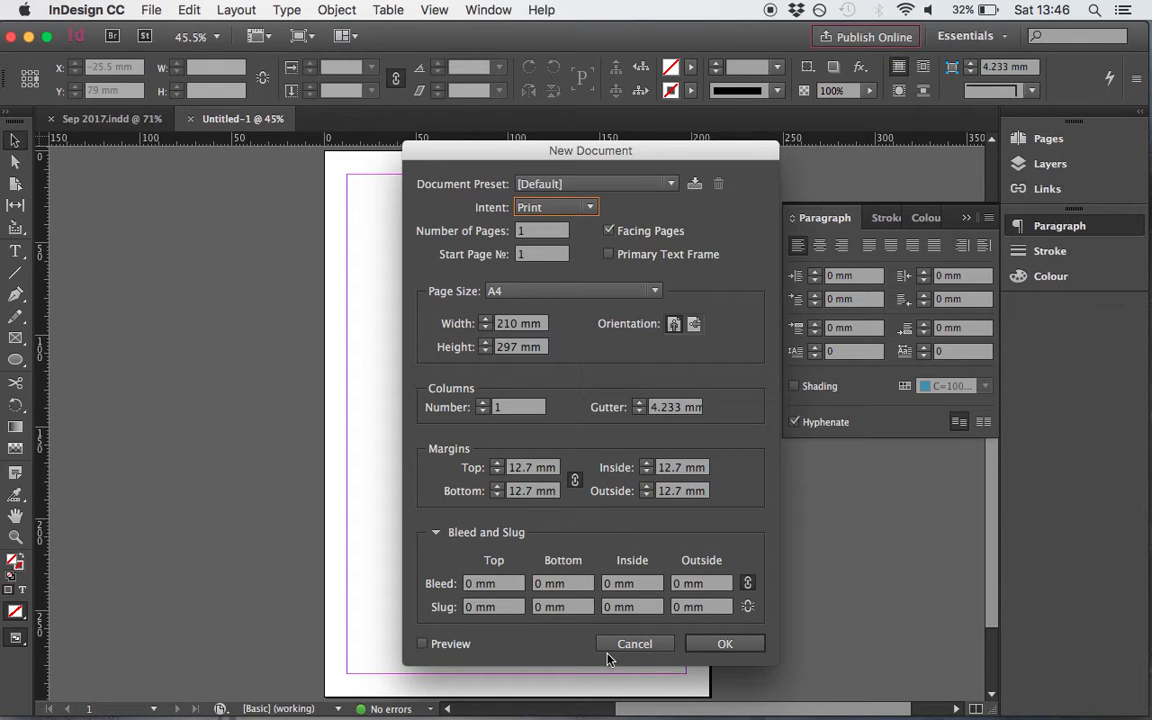
pyautogui.click(637, 646)
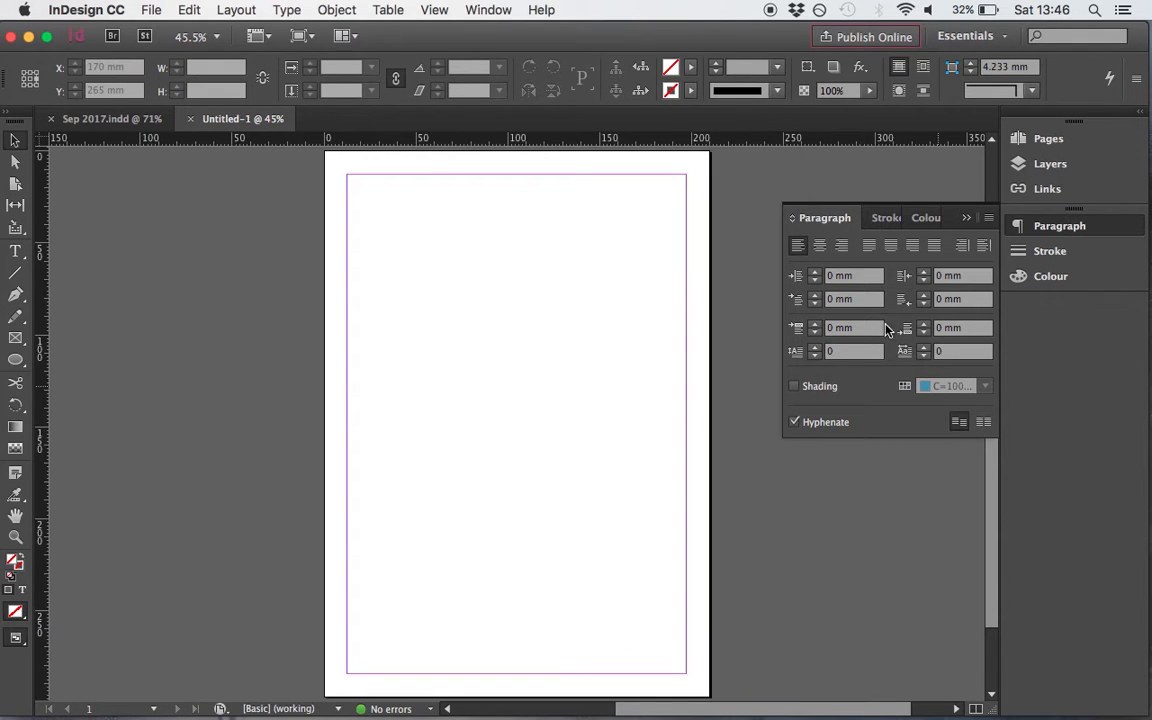
# Add two pages after page 1 of the untitled document
pyautogui.click(1048, 140)
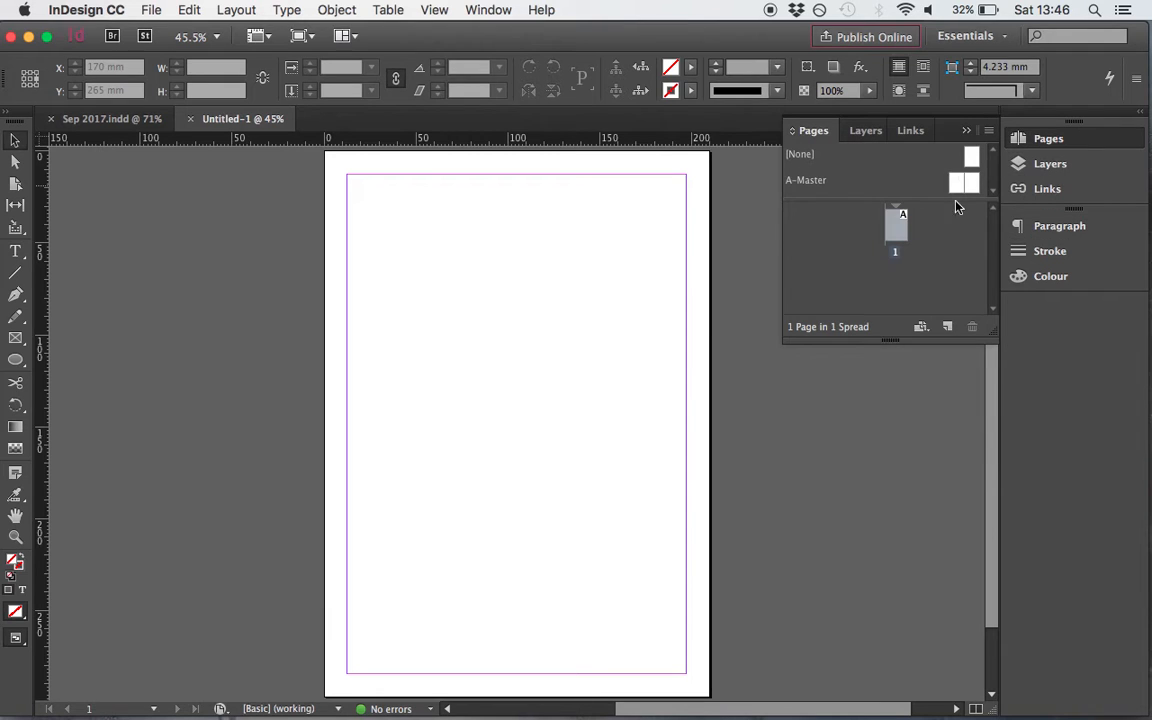
pyautogui.click(948, 327)
pyautogui.click(948, 327)
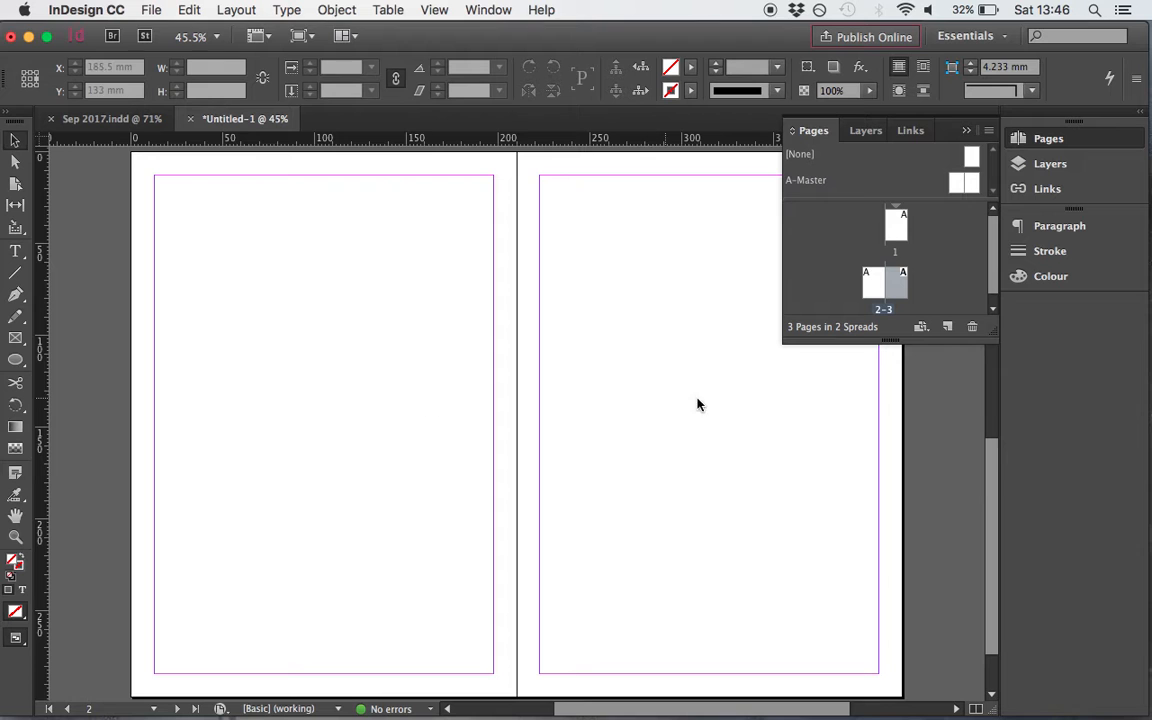
pyautogui.scroll(5, 402, 400)
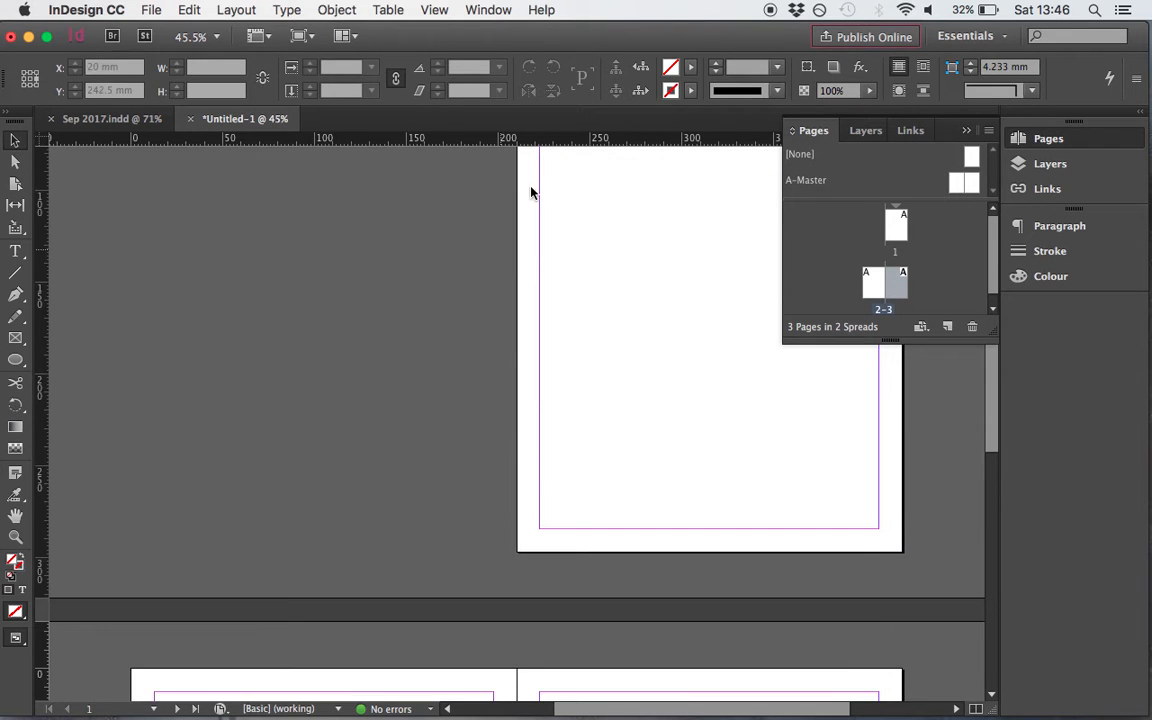
pyautogui.scroll(2, 532, 276)
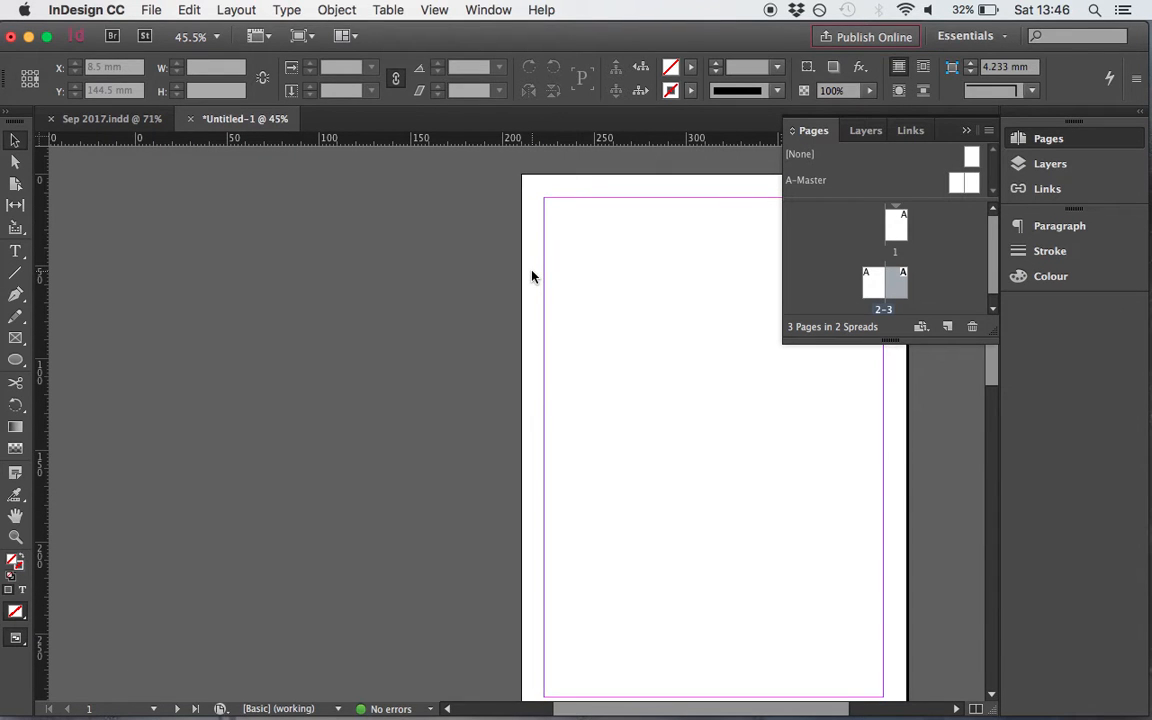
pyautogui.scroll(-5, 532, 276)
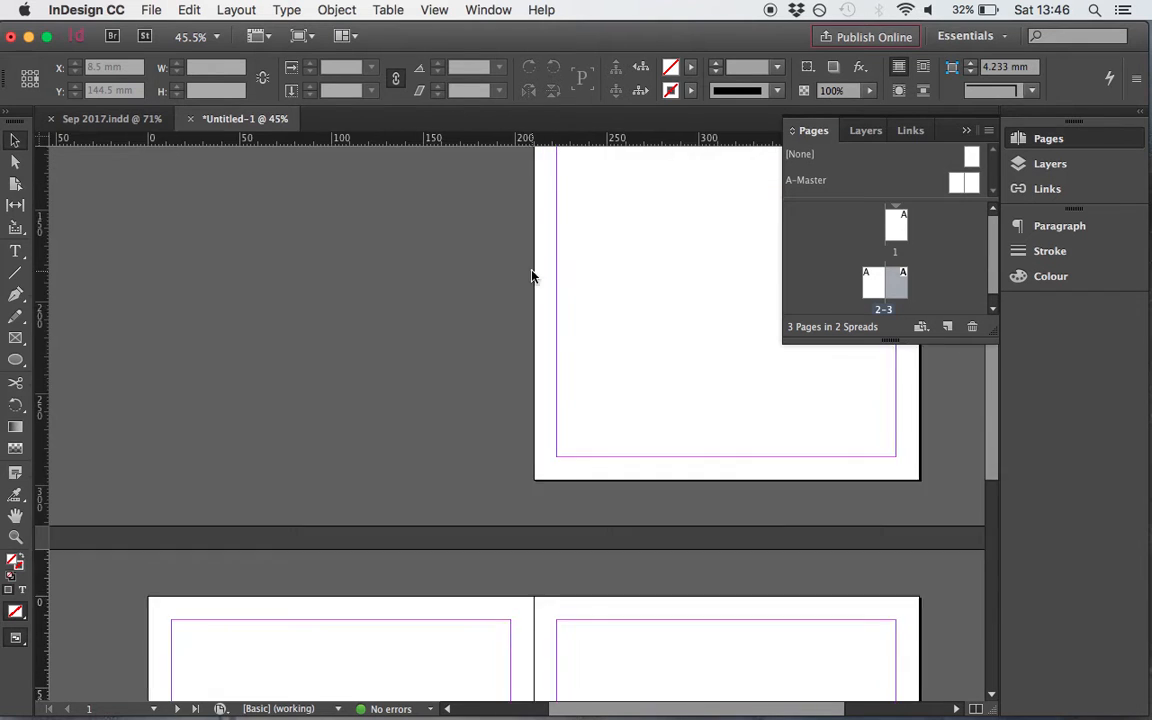
pyautogui.scroll(-3, 532, 276)
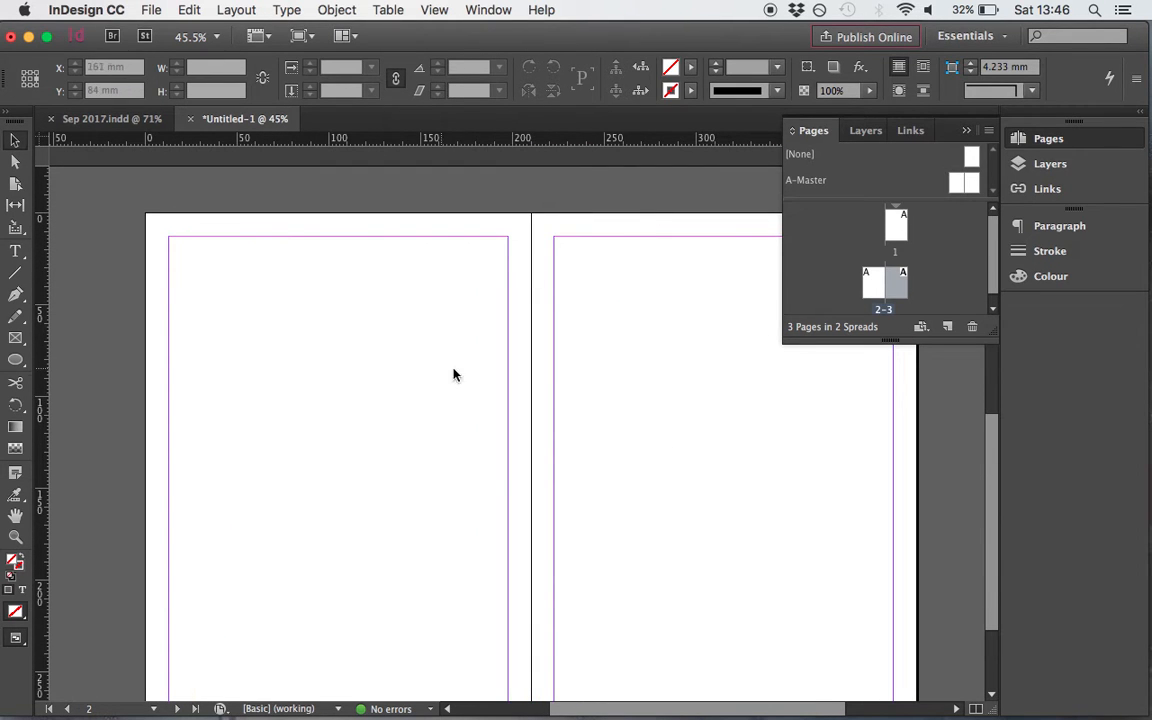
# Add nine more pages at the end, bringing the document to 12 pages
pyautogui.click(949, 327)
pyautogui.click(949, 327)
pyautogui.click(949, 327)
pyautogui.click(949, 327)
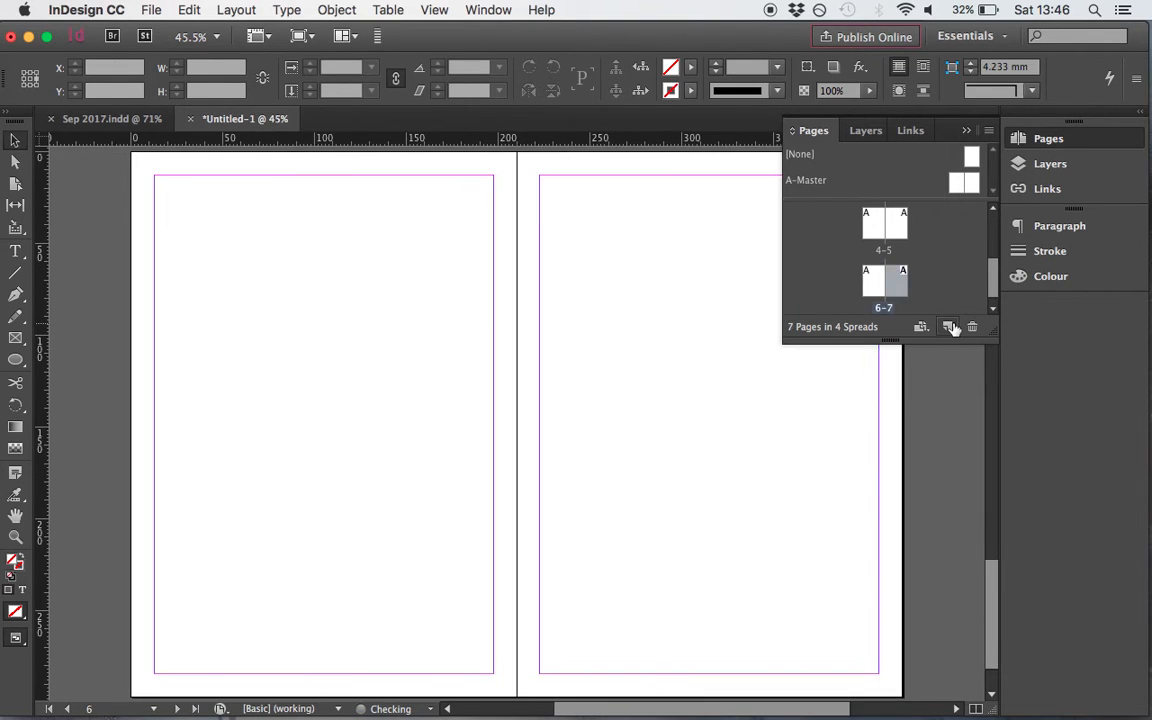
pyautogui.click(949, 327)
pyautogui.click(949, 327)
pyautogui.click(949, 327)
pyautogui.click(949, 327)
pyautogui.click(949, 327)
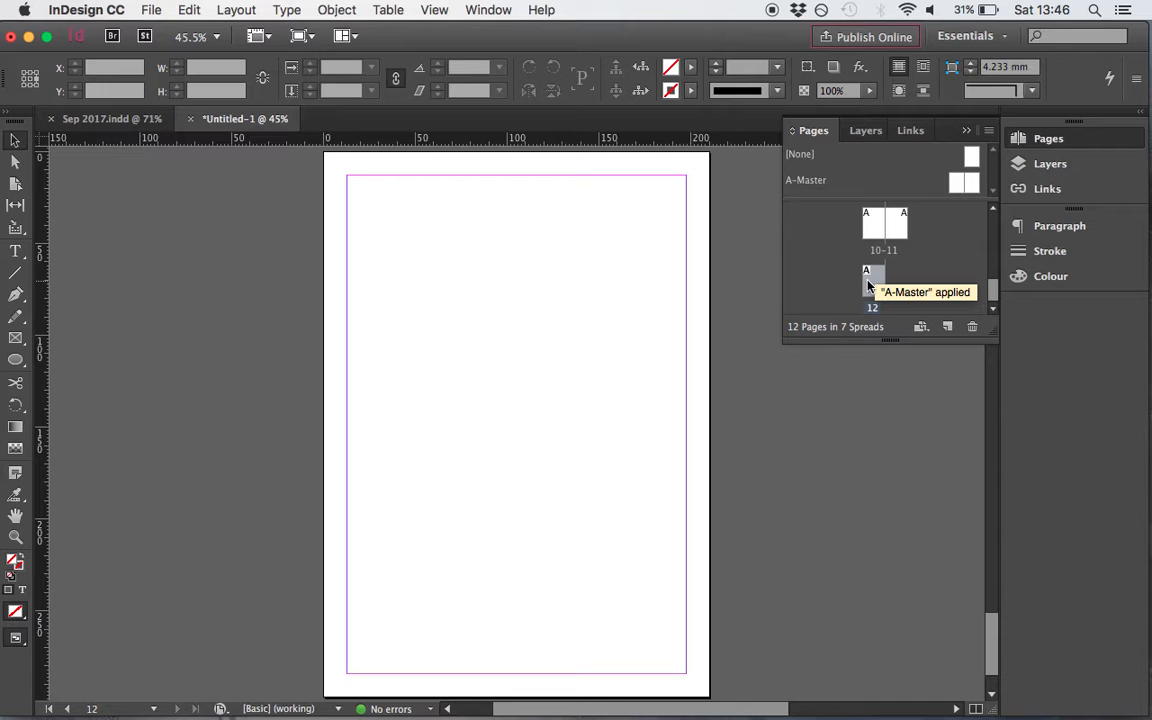
# Draw a text frame about 90 mm wide and 110 mm high in the upper part of page 1
pyautogui.scroll(20, 465, 306)
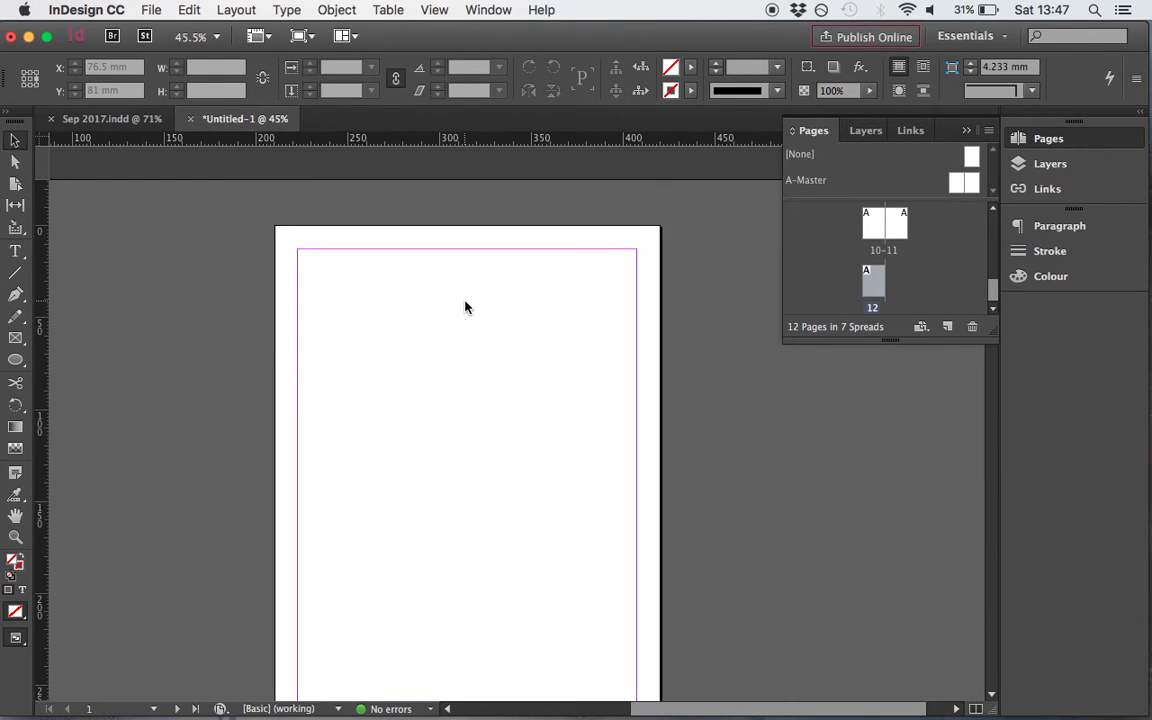
pyautogui.hscroll(4, 465, 306)
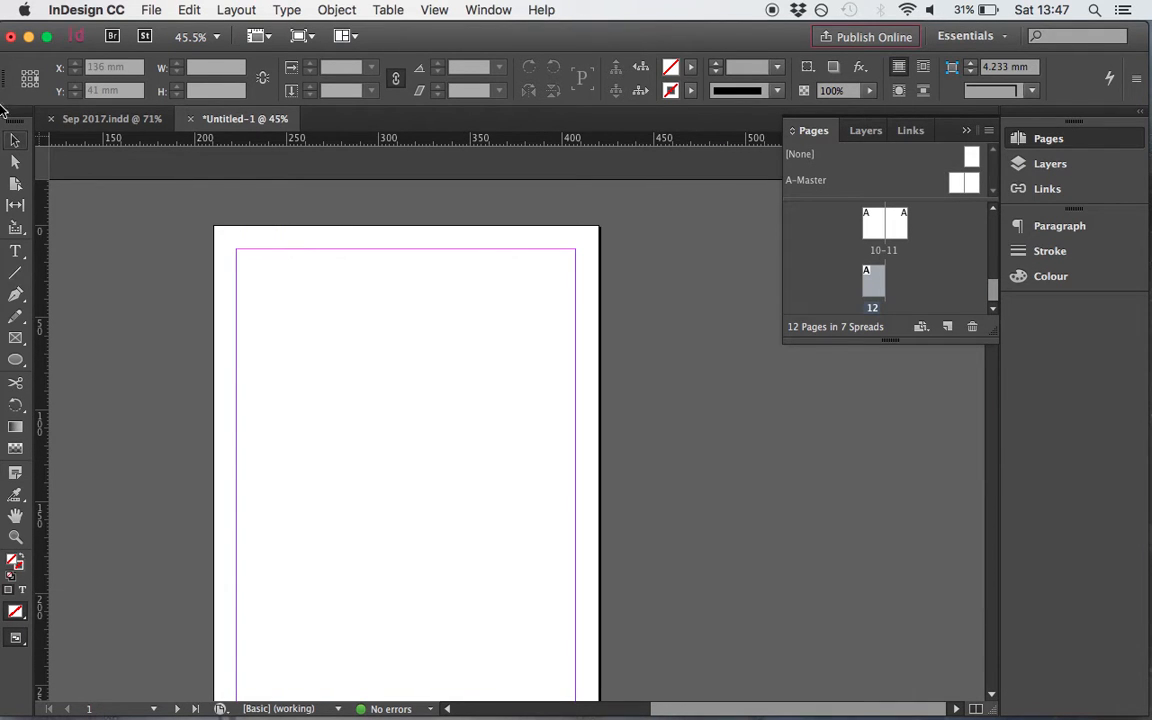
pyautogui.click(15, 251)
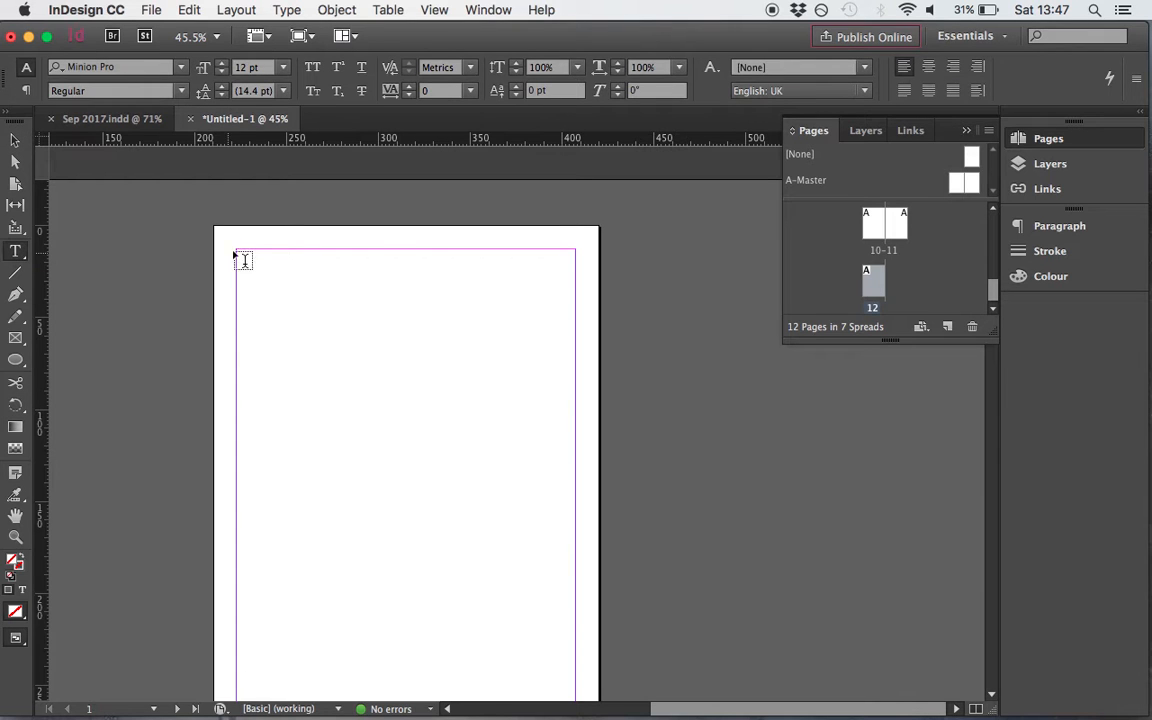
pyautogui.scroll(-4, 259, 283)
pyautogui.scroll(2, 278, 231)
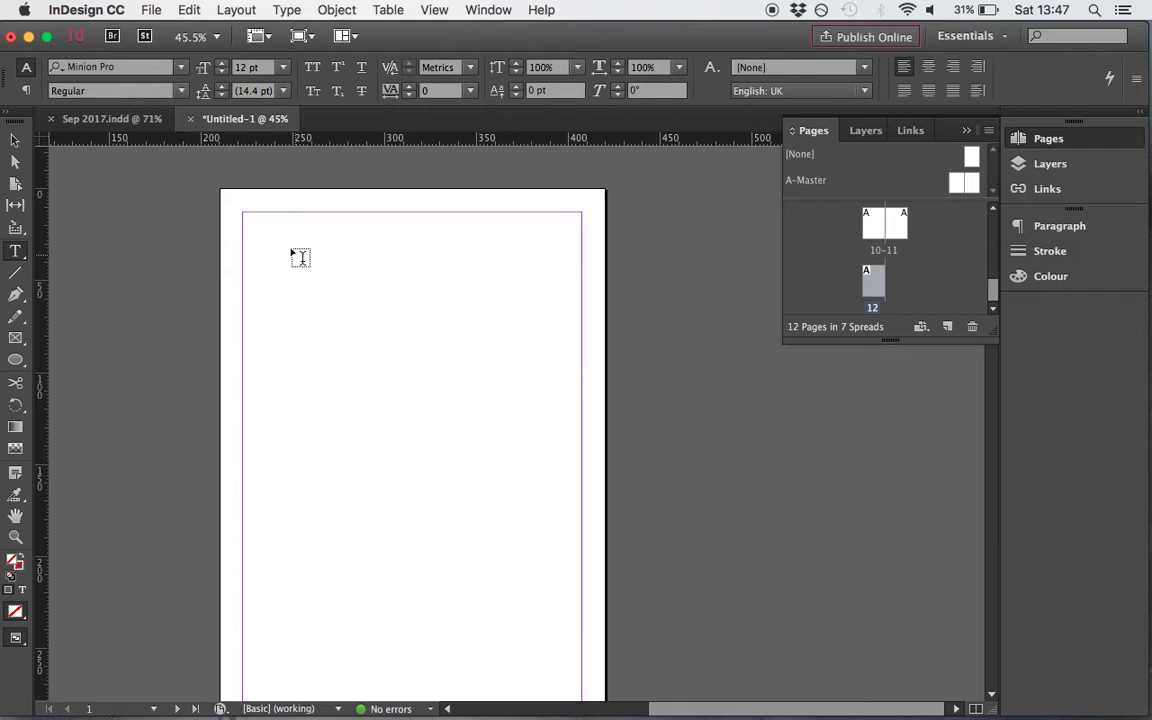
pyautogui.moveTo(286, 241); pyautogui.dragTo(452, 442)
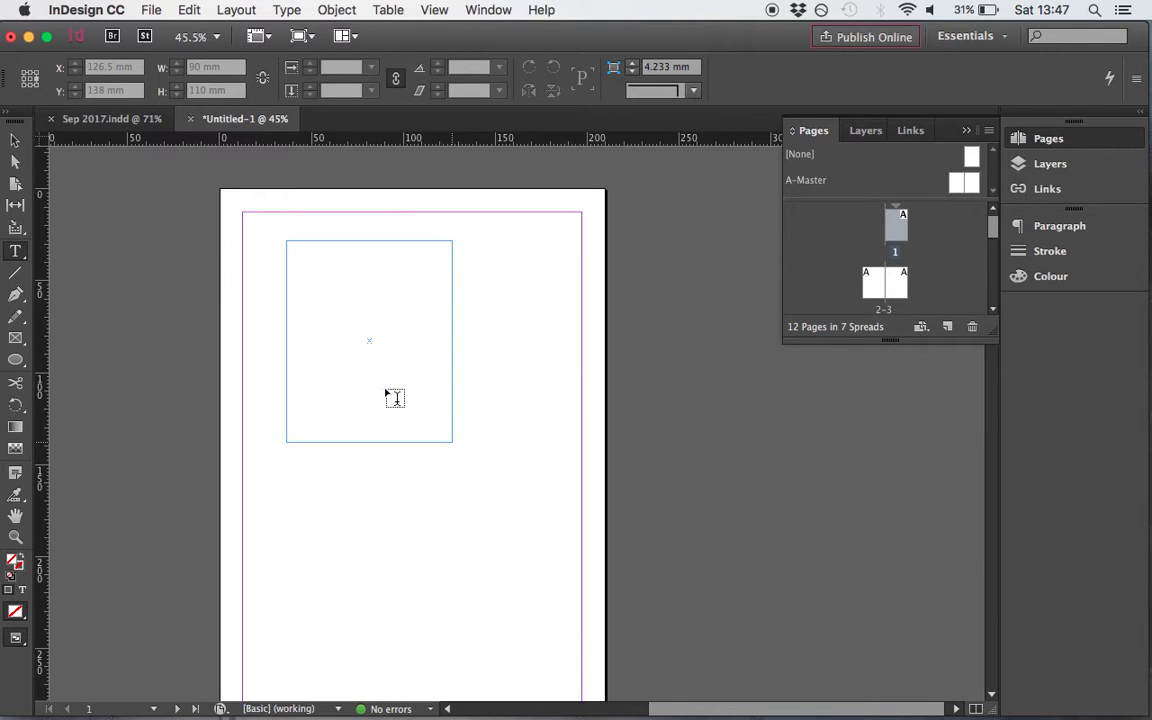
# Enter "text goes here" in the text frame on page 1
pyautogui.click(335, 302)
pyautogui.write('tex')
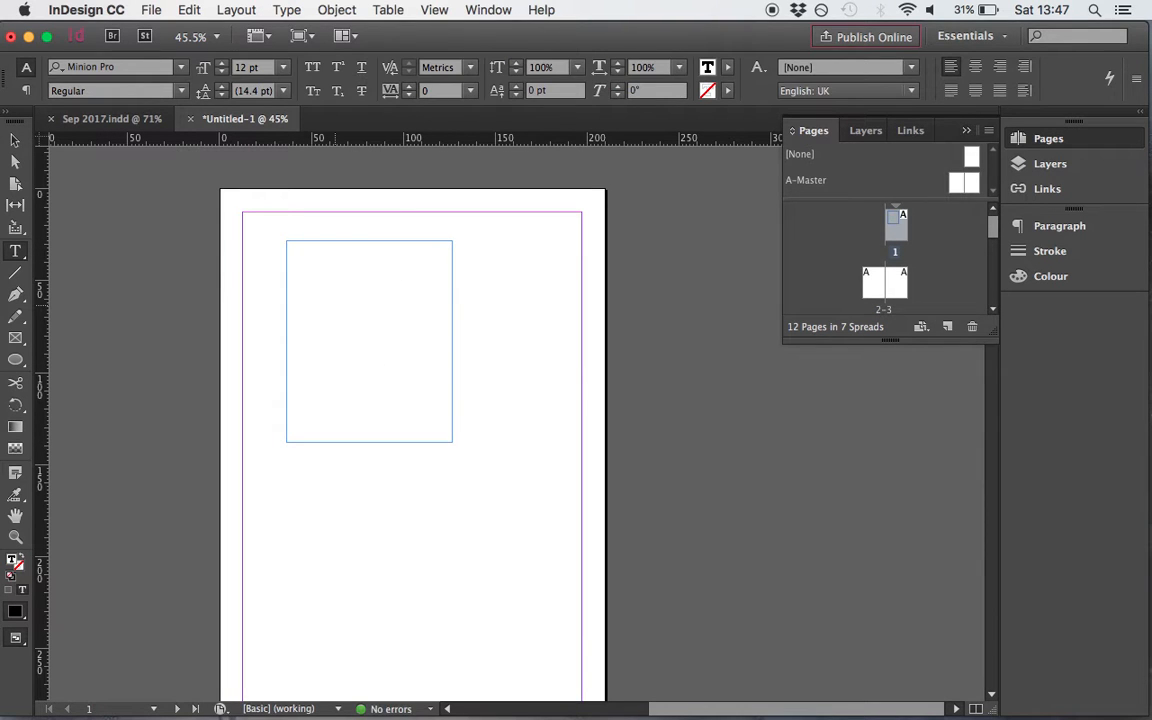
pyautogui.write('t goes here')
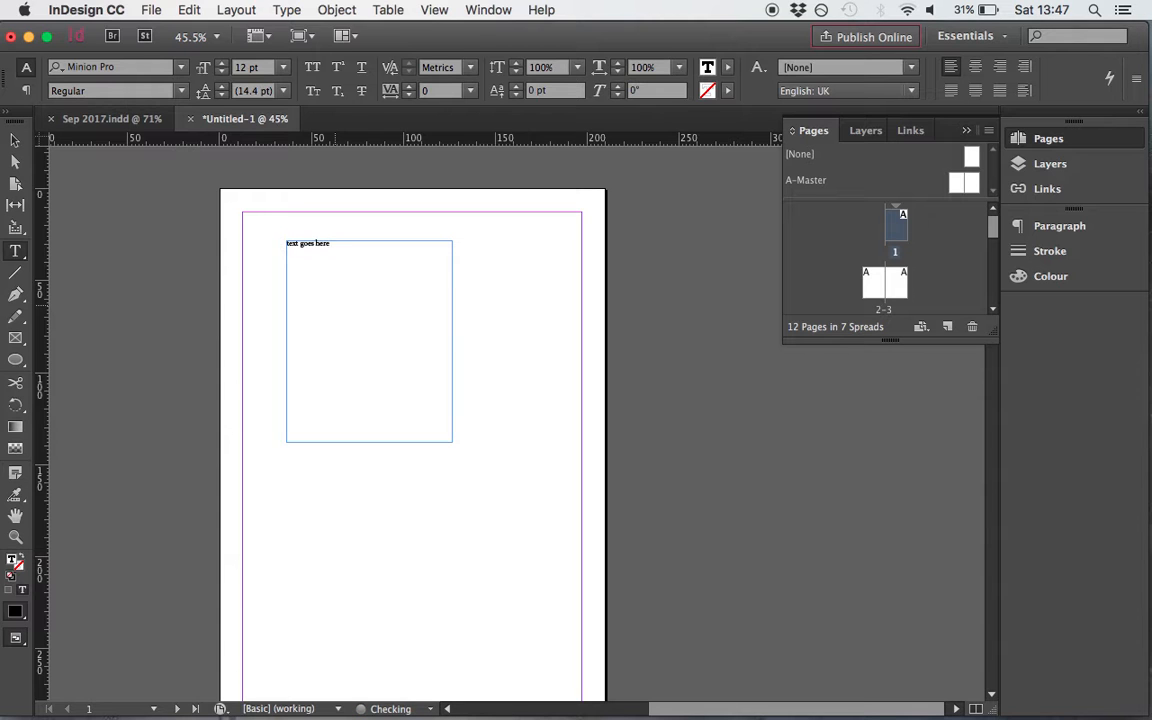
# Format all of the frame's text as 48 pt Adobe Garamond Pro Italic and deselect the frame
pyautogui.press('super+a')
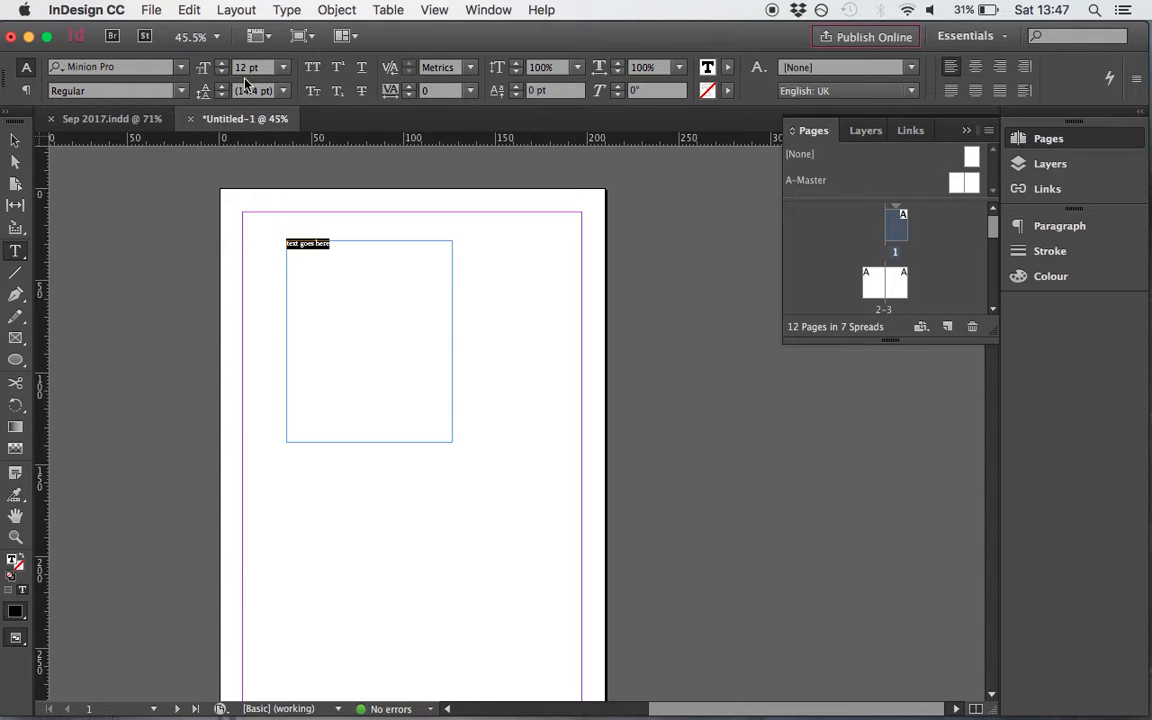
pyautogui.click(284, 68)
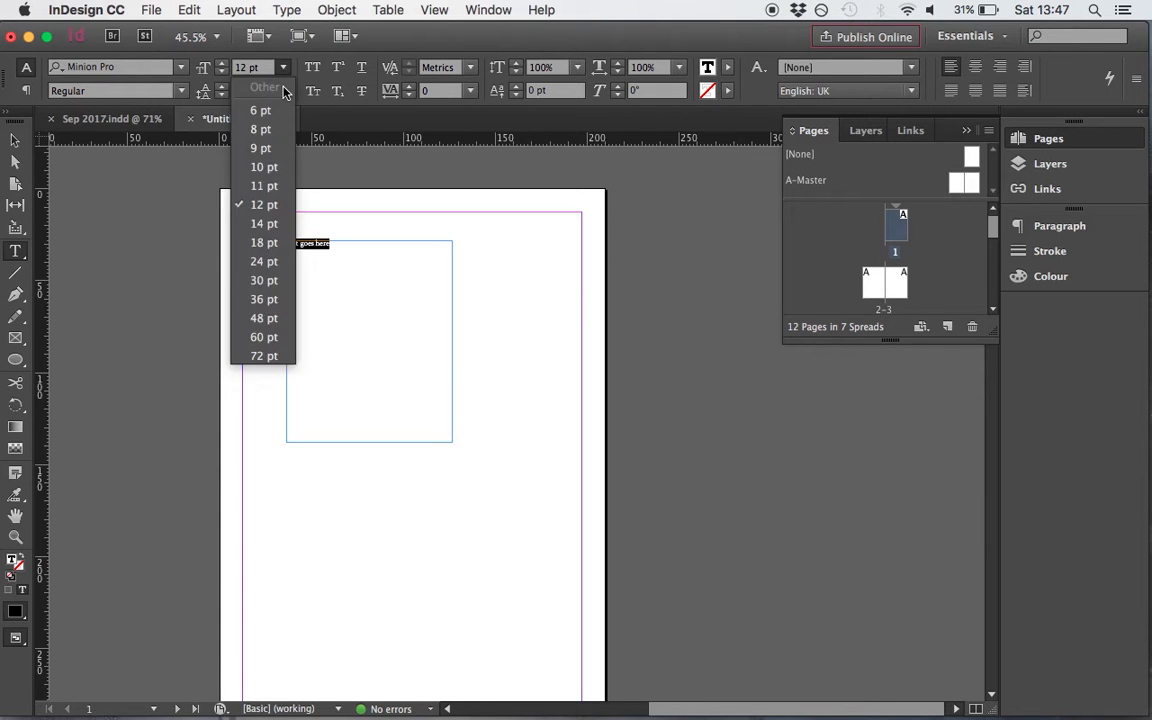
pyautogui.click(270, 318)
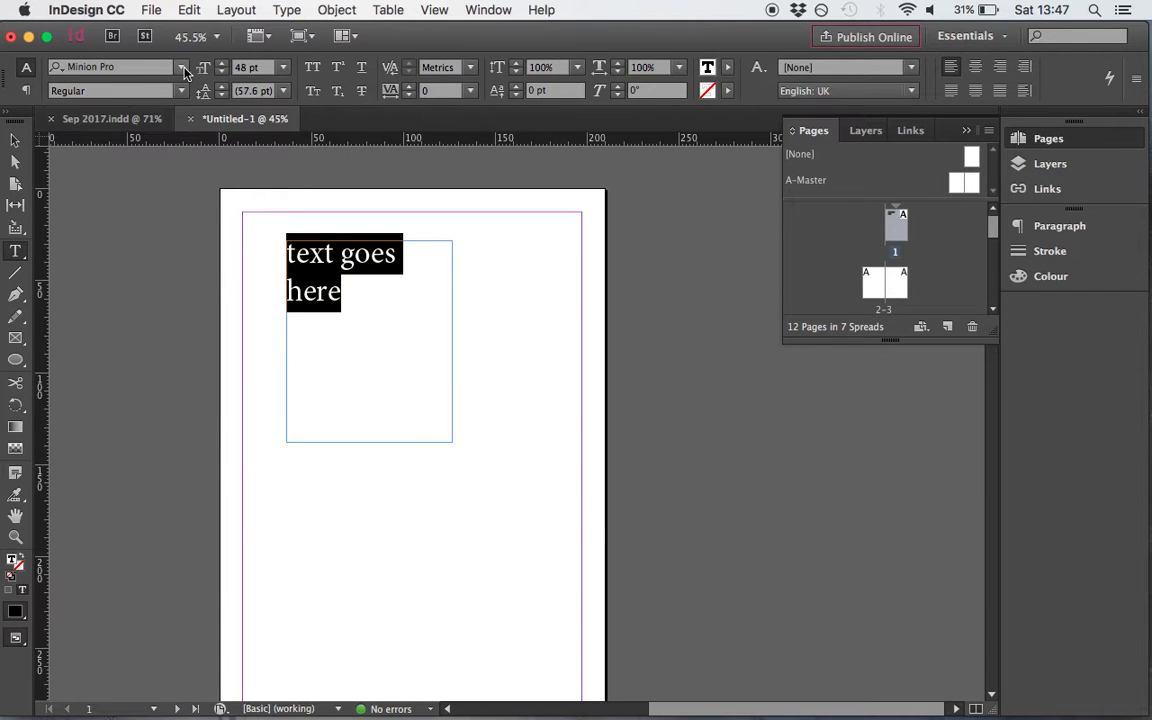
pyautogui.click(182, 68)
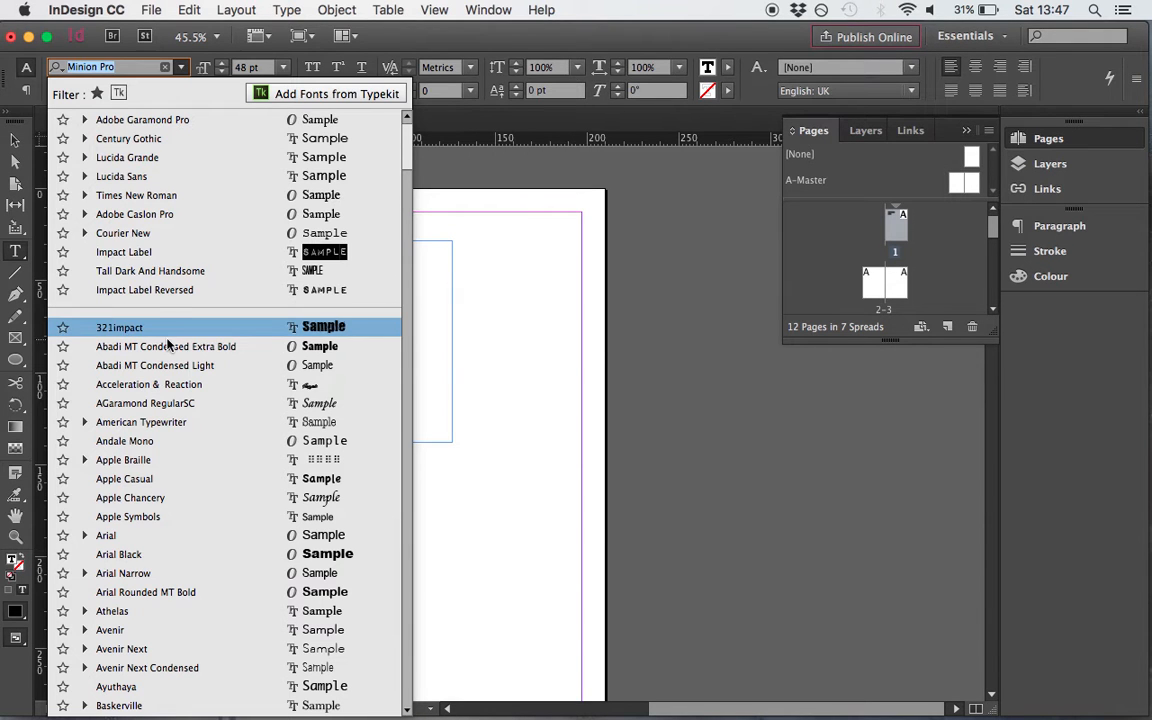
pyautogui.click(165, 121)
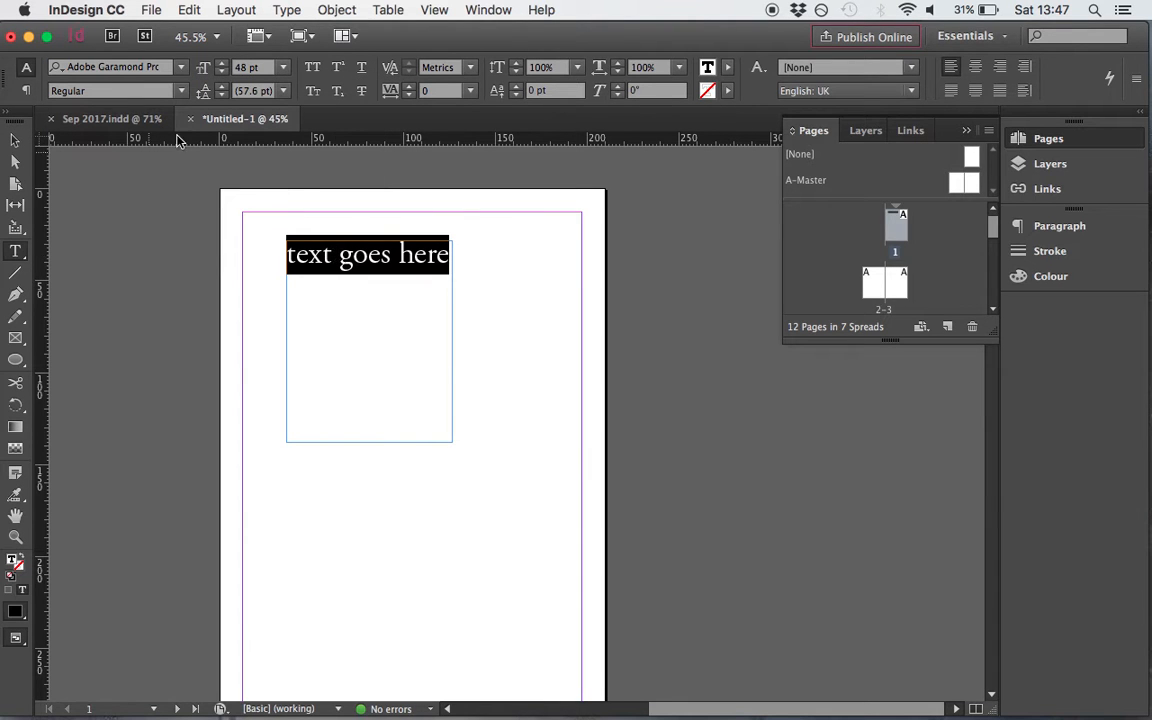
pyautogui.click(183, 93)
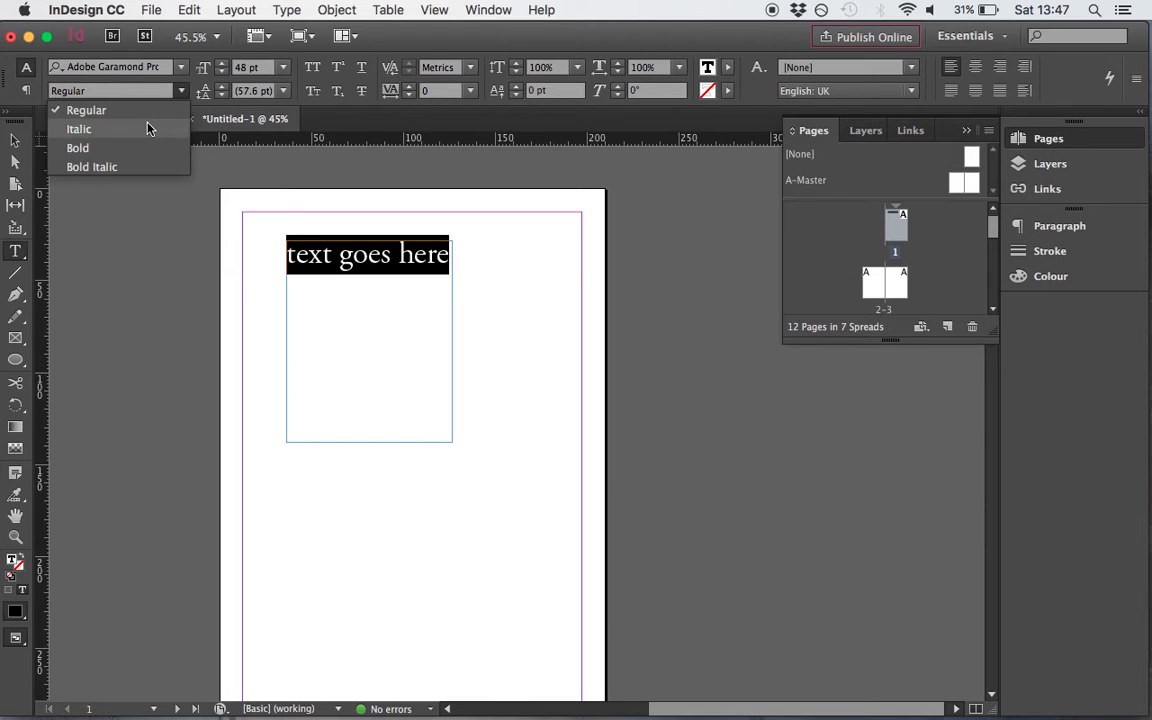
pyautogui.click(146, 122)
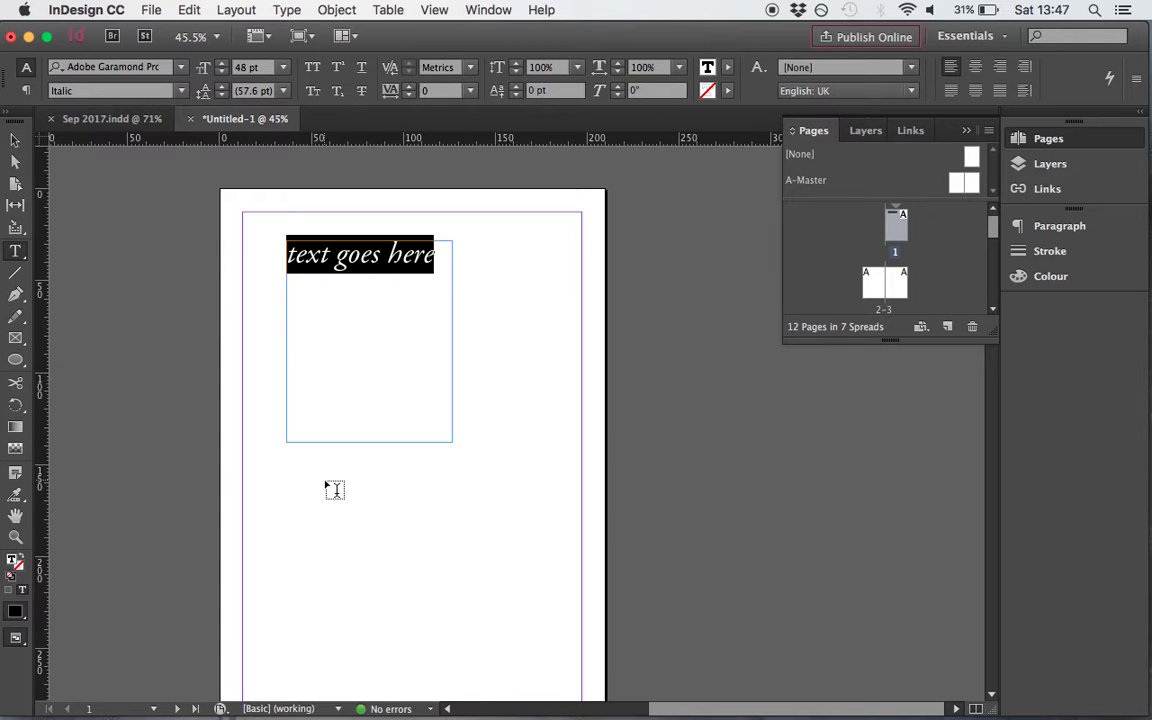
pyautogui.press('Escape')
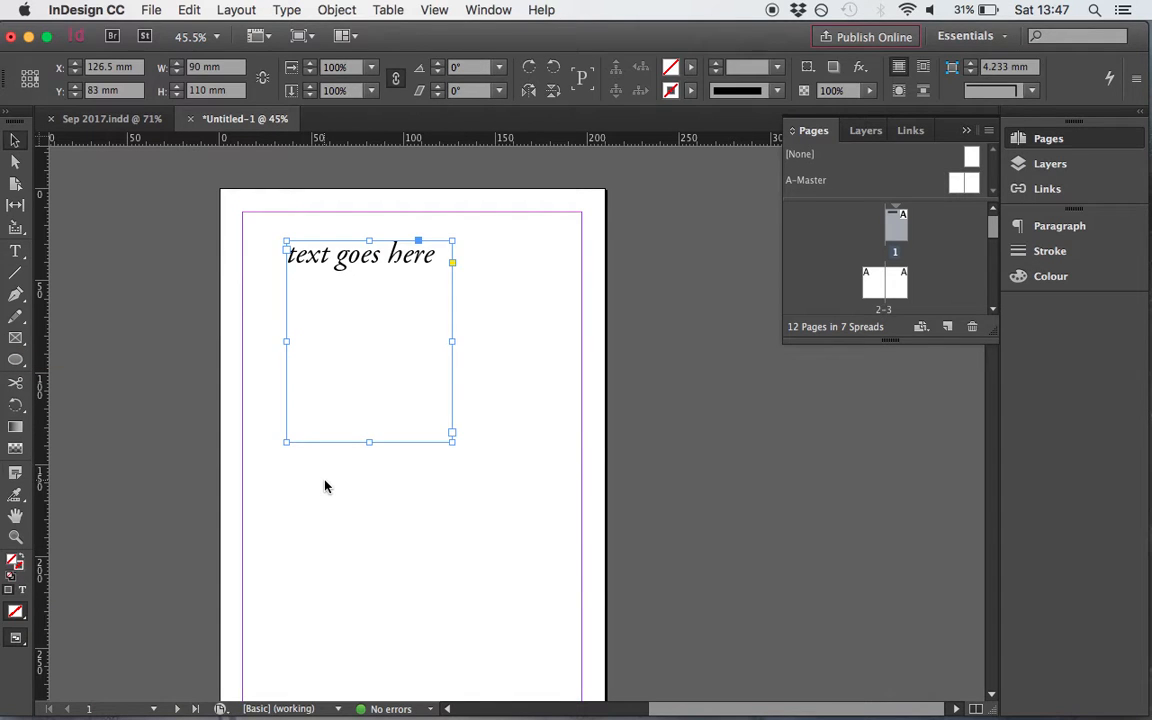
pyautogui.click(361, 520)
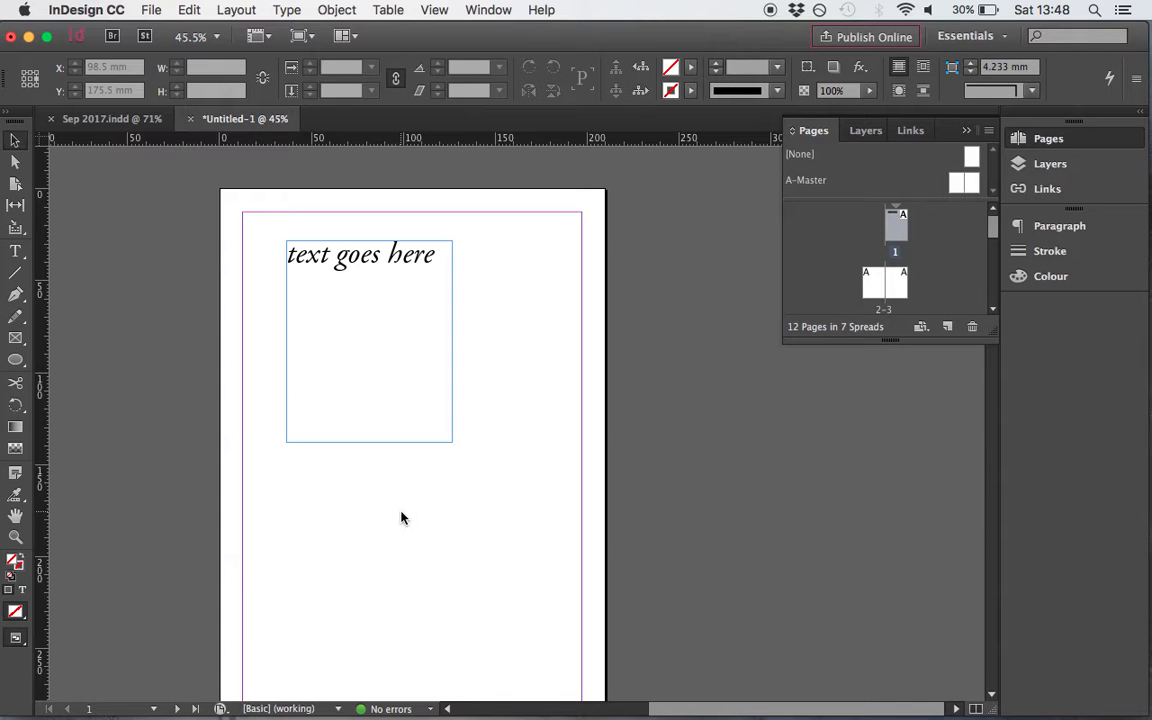
# Start placing a file and browse through the Stanzas, 4 - Year Four and 1 - Monthly Stanzas folders to 2 - September
pyautogui.press('super+d')
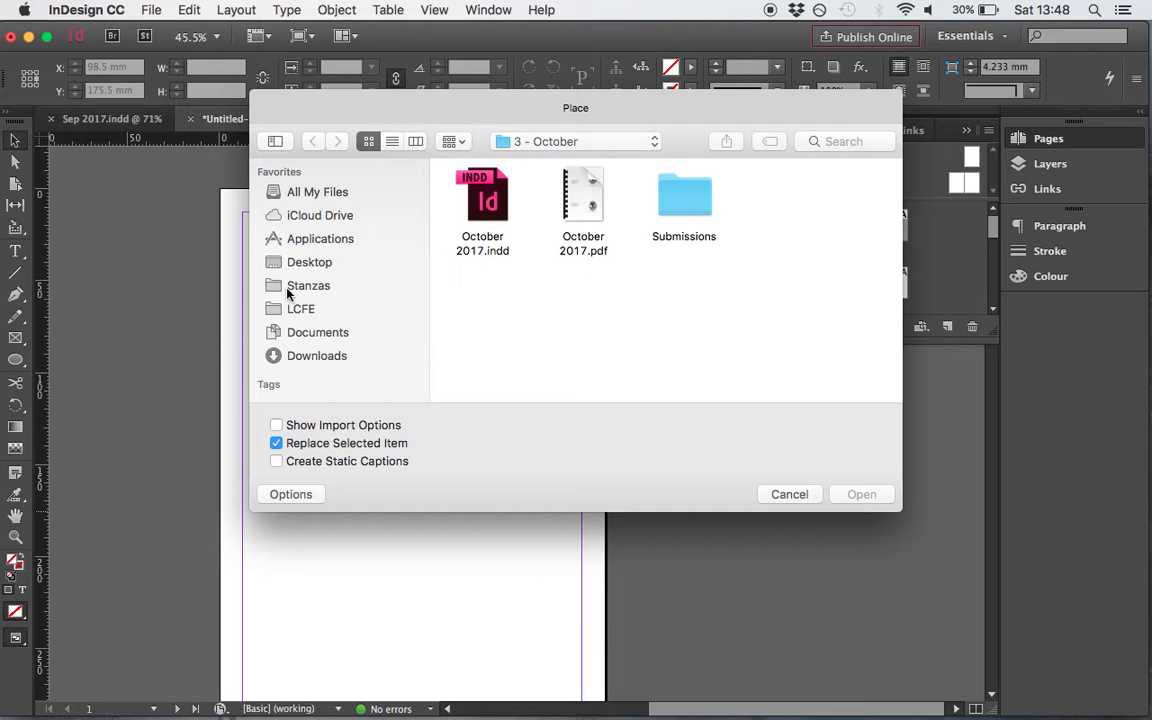
pyautogui.click(288, 292)
pyautogui.click(633, 206)
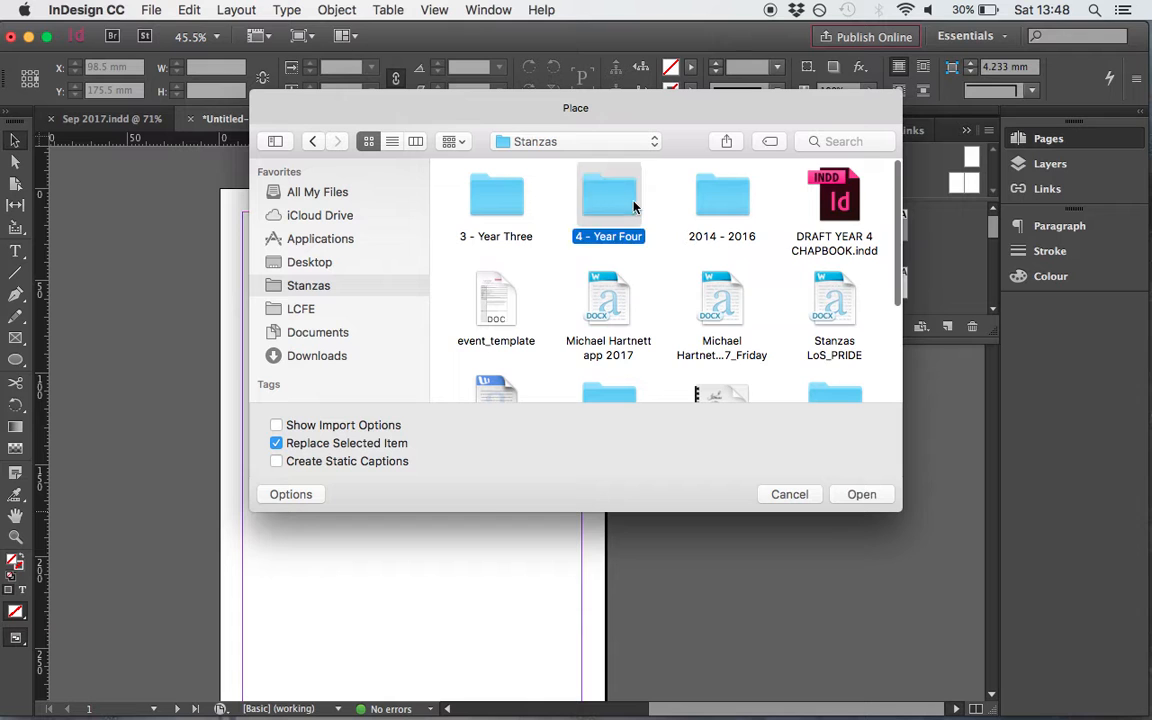
pyautogui.doubleClick(633, 206)
pyautogui.doubleClick(507, 206)
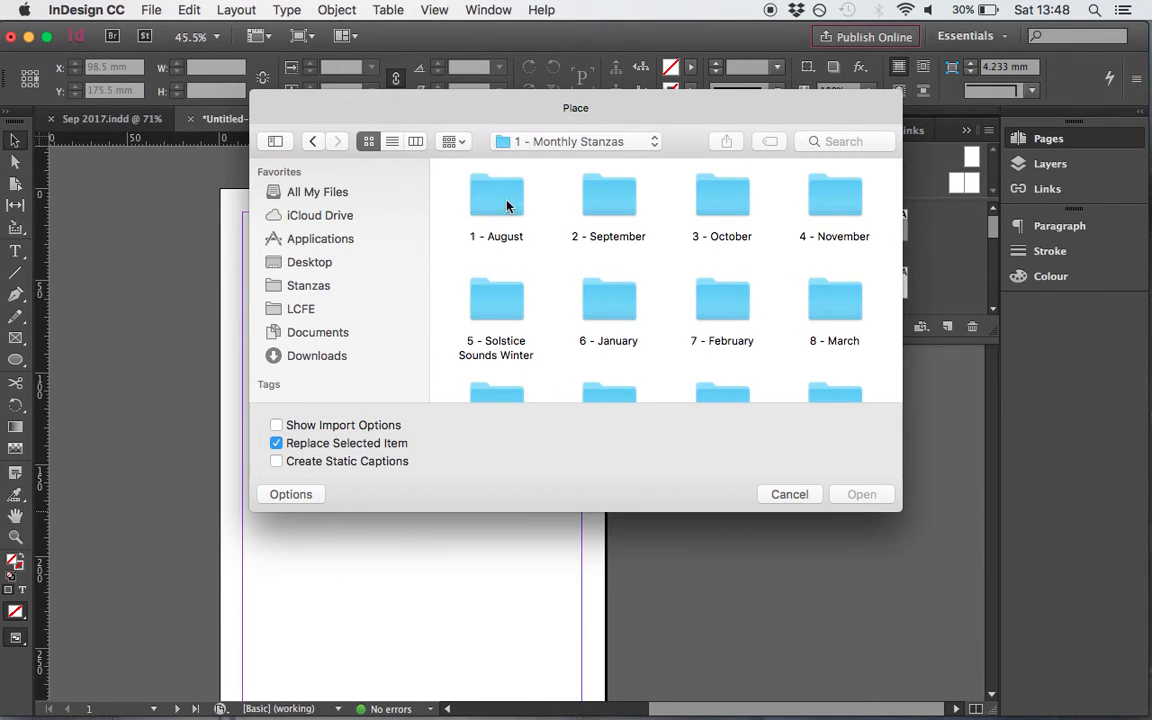
pyautogui.click(312, 141)
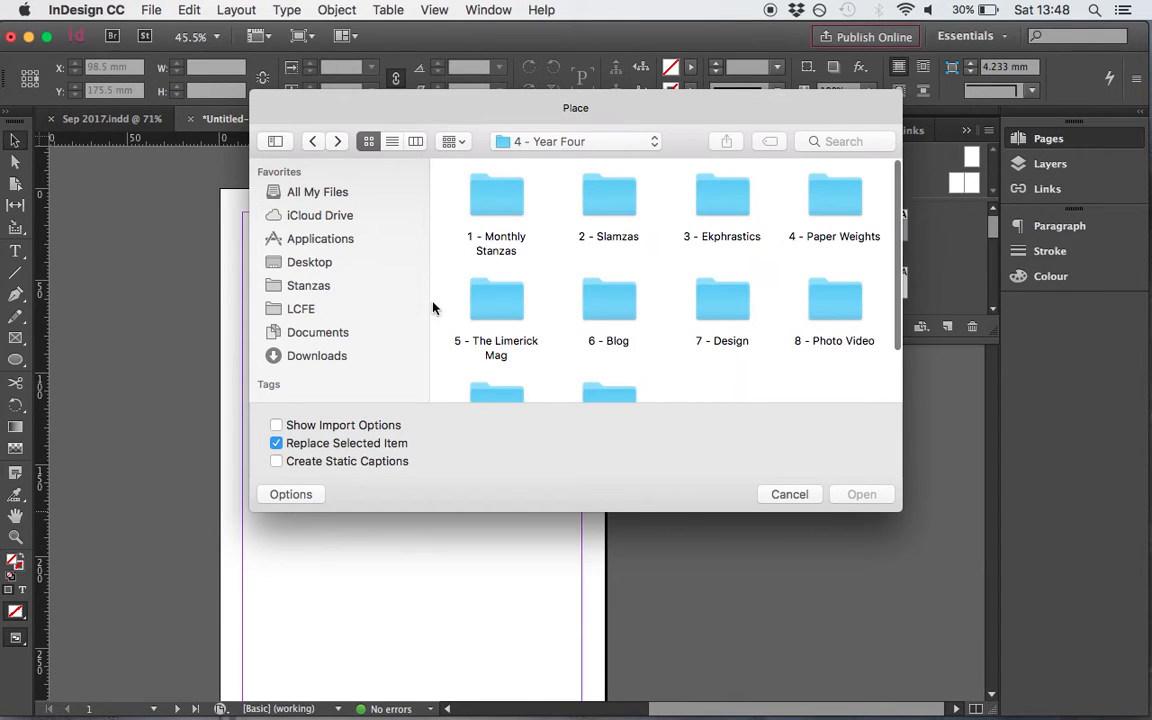
pyautogui.scroll(-2, 522, 278)
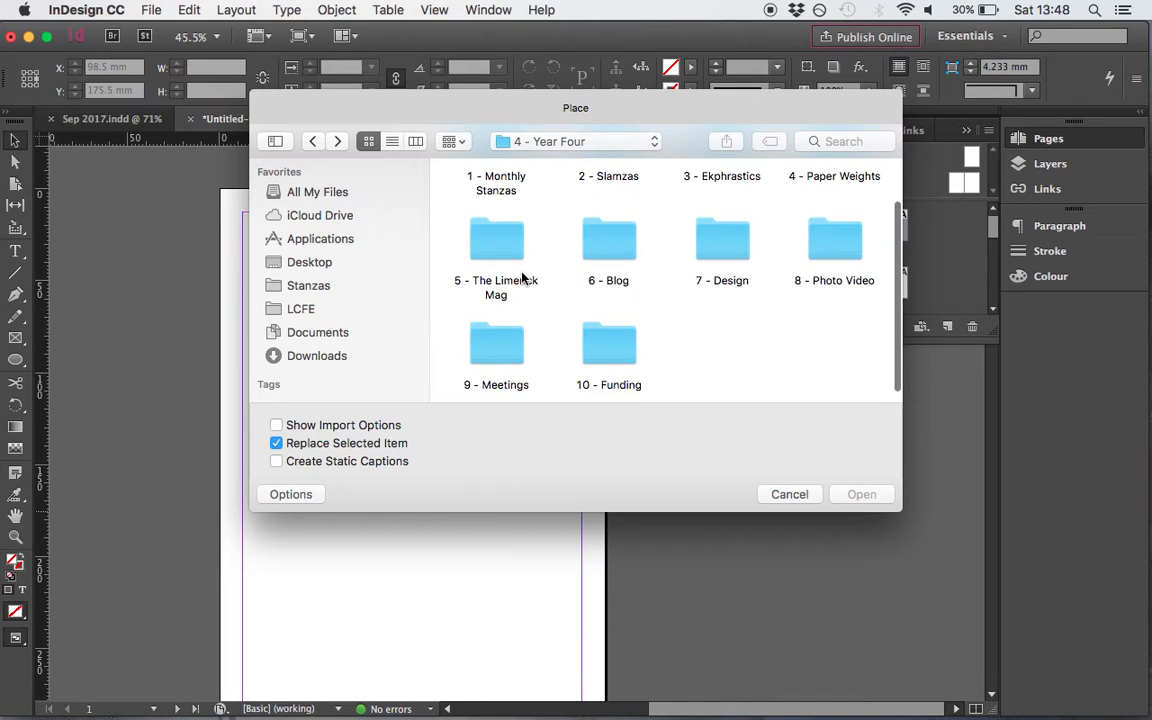
pyautogui.scroll(2, 522, 278)
pyautogui.click(498, 190)
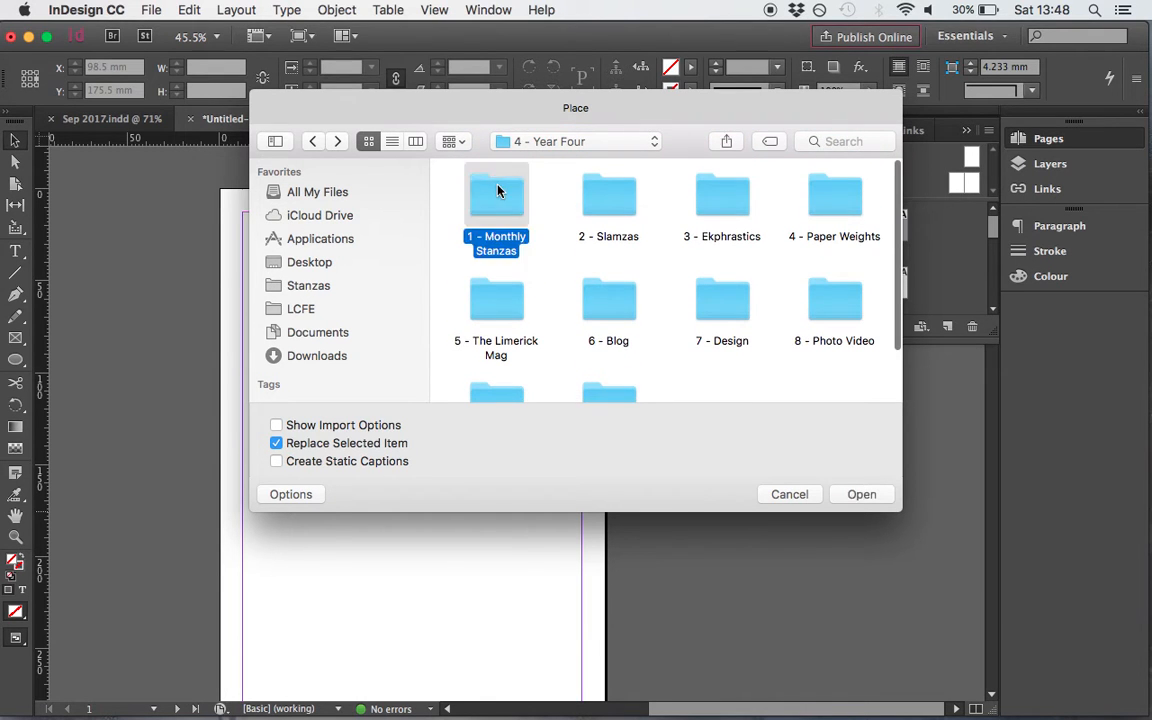
pyautogui.doubleClick(498, 190)
pyautogui.scroll(-3, 597, 234)
pyautogui.scroll(3, 597, 234)
pyautogui.doubleClick(594, 190)
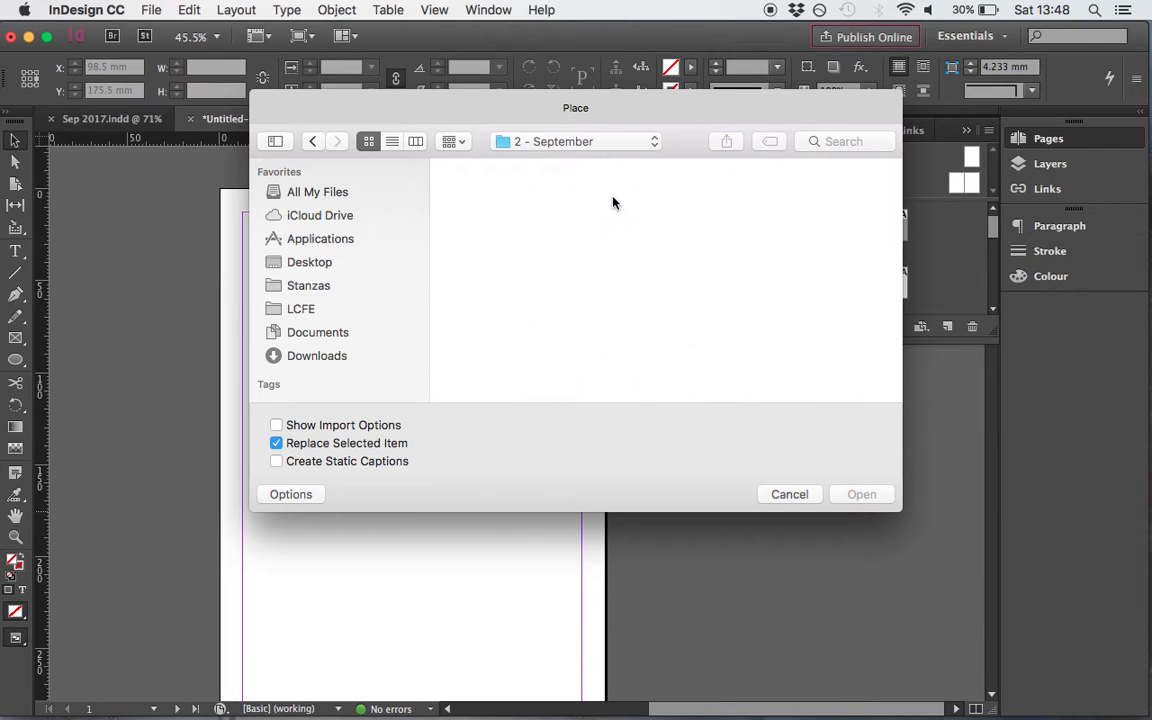
# Place me poet.jpg below the text frame on page 1, about 115 mm wide and 115 mm high
pyautogui.scroll(-1, 599, 391)
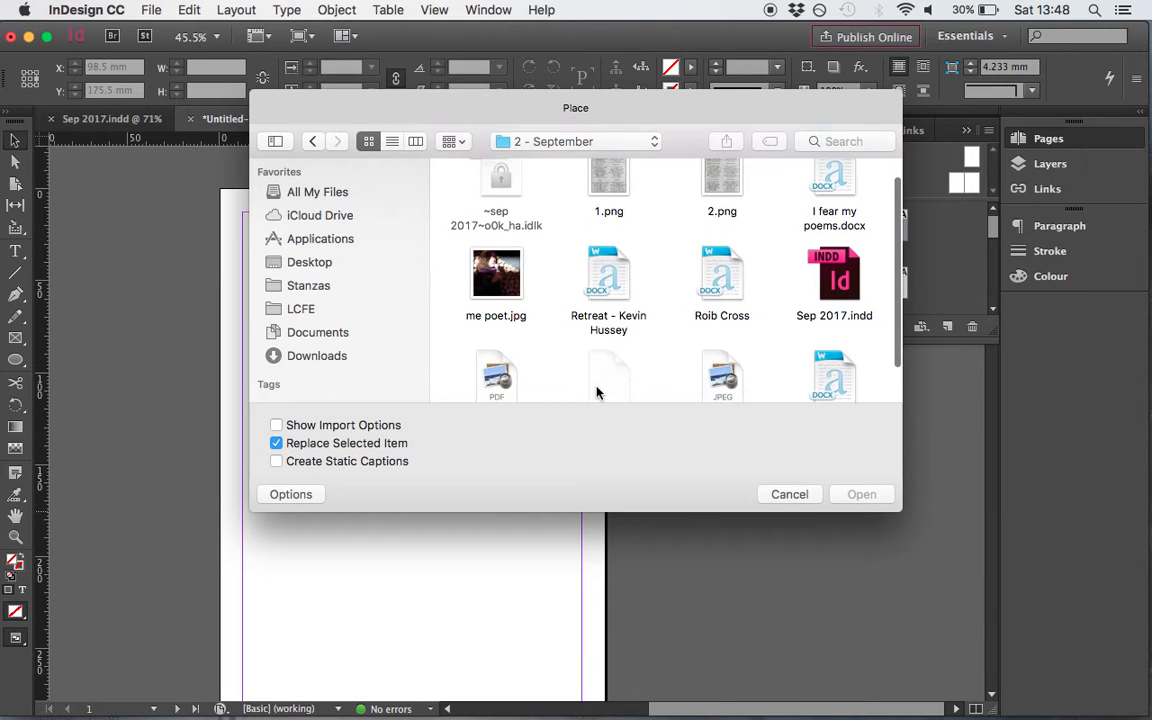
pyautogui.click(508, 270)
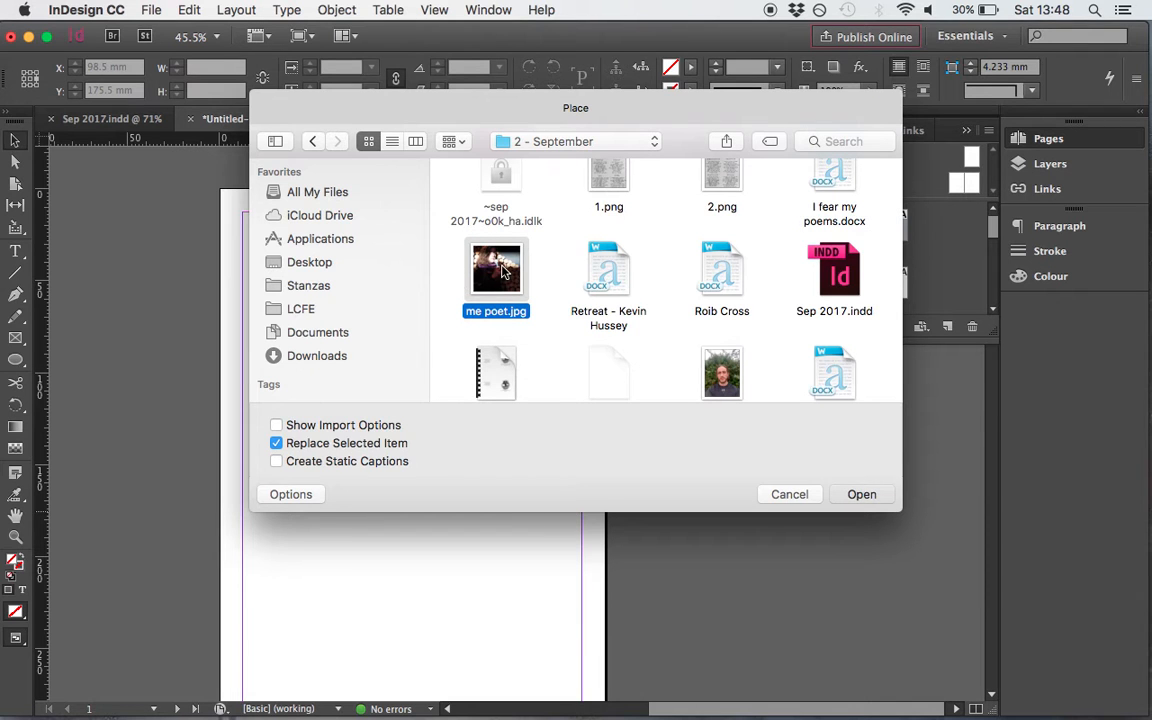
pyautogui.doubleClick(497, 270)
pyautogui.scroll(-2, 289, 412)
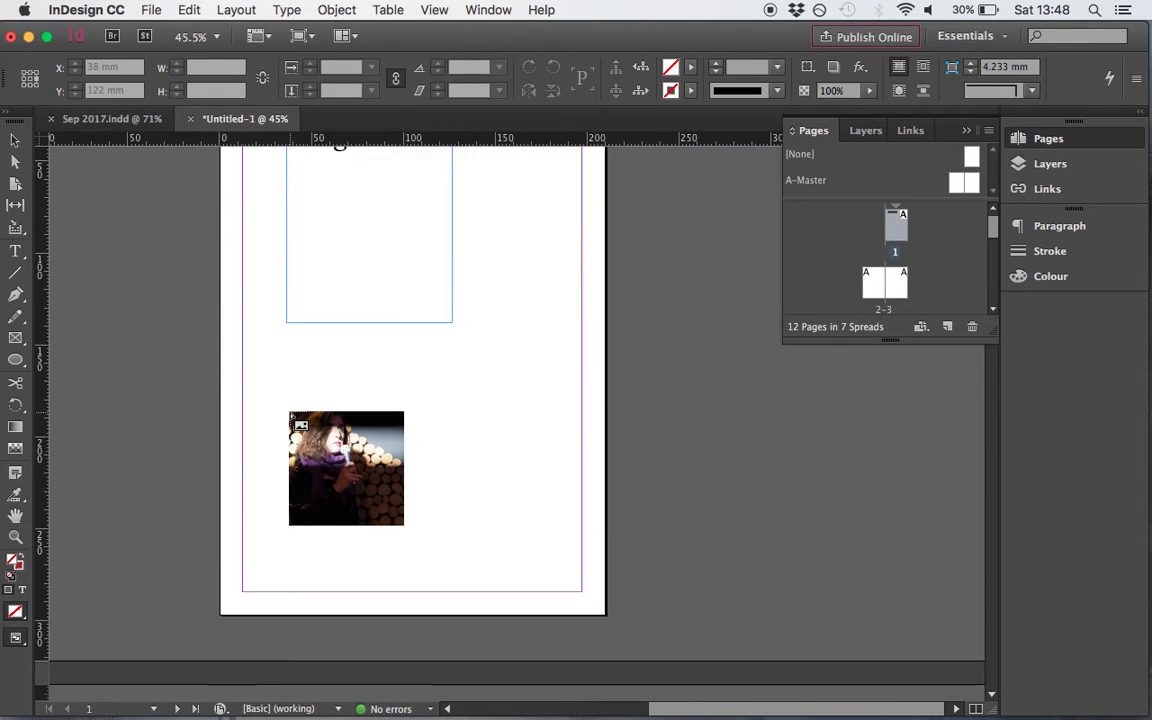
pyautogui.moveTo(301, 374); pyautogui.dragTo(496, 586)
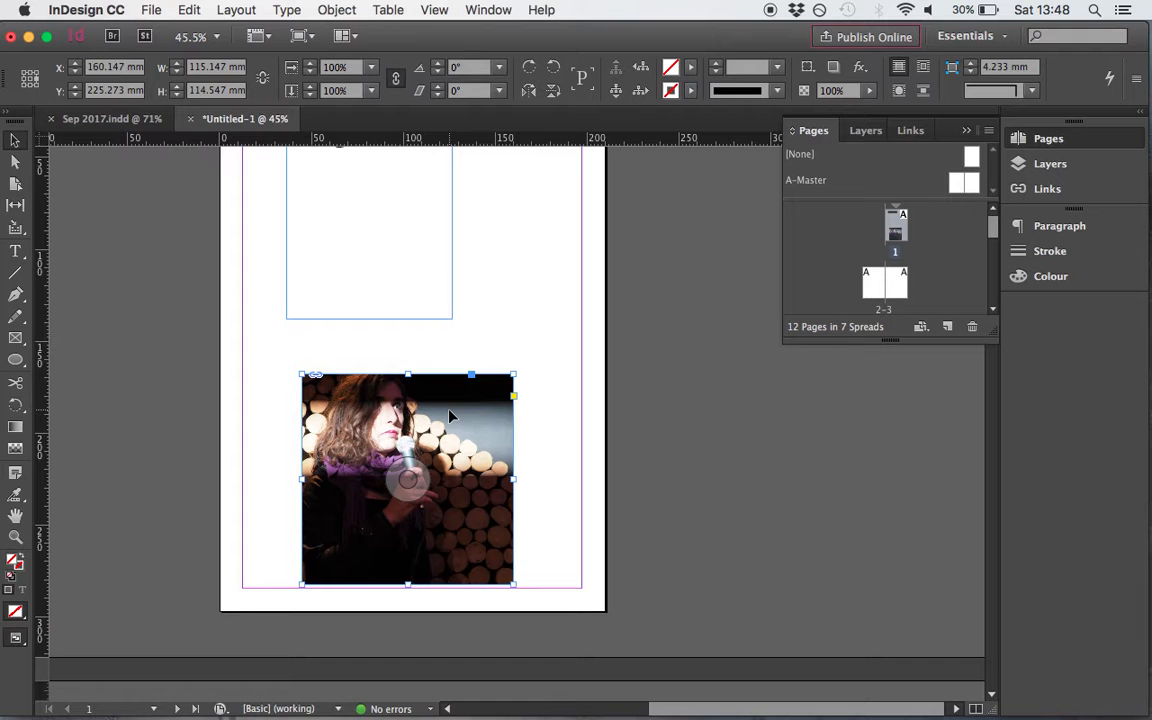
# Give the placed photo's frame a 3 pt stroke in the Thick - Thin - Thick style
pyautogui.click(777, 67)
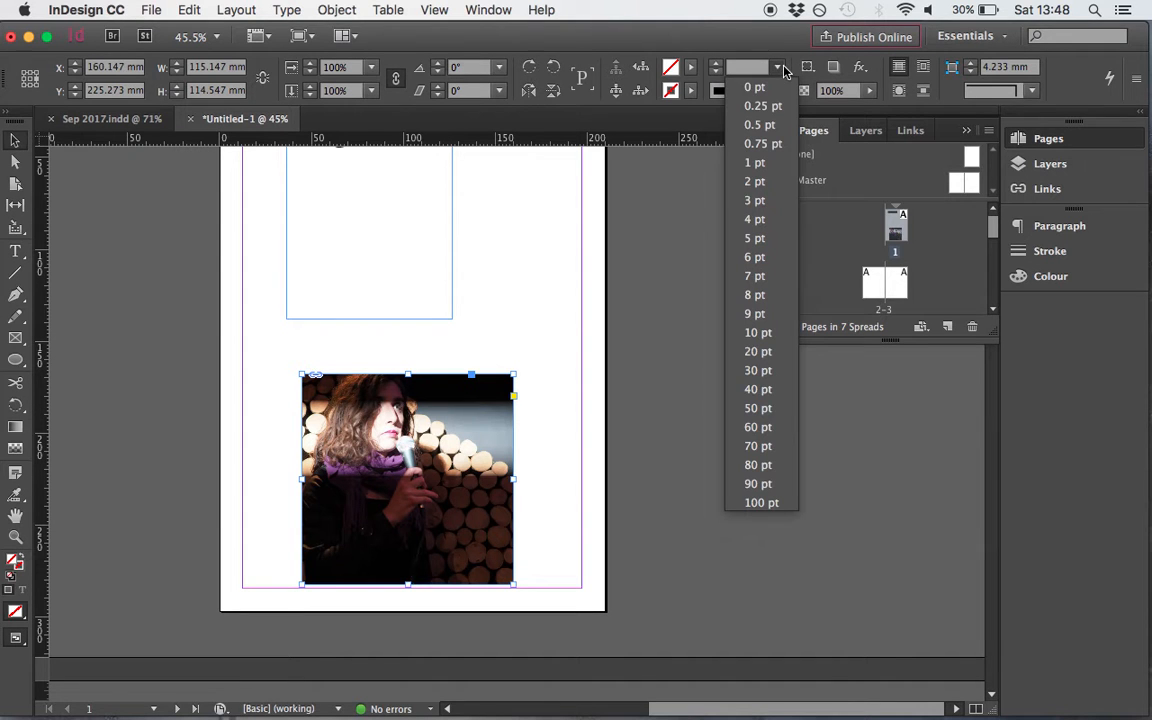
pyautogui.click(766, 201)
pyautogui.click(581, 393)
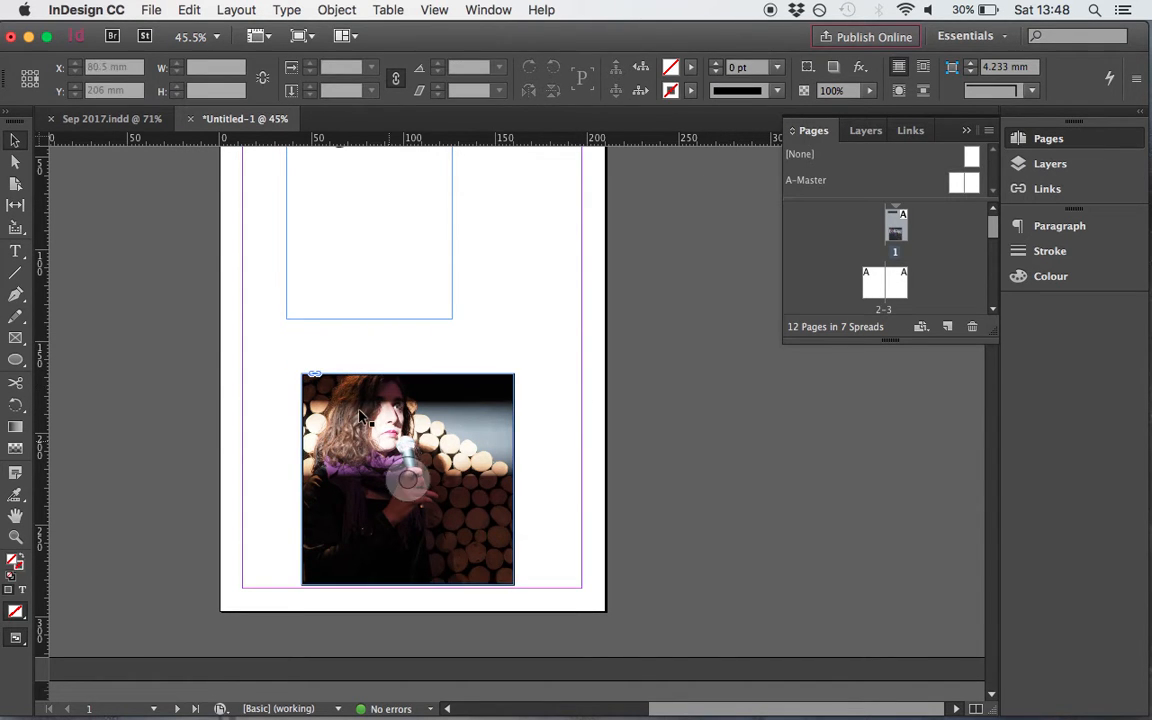
pyautogui.click(450, 405)
pyautogui.click(777, 90)
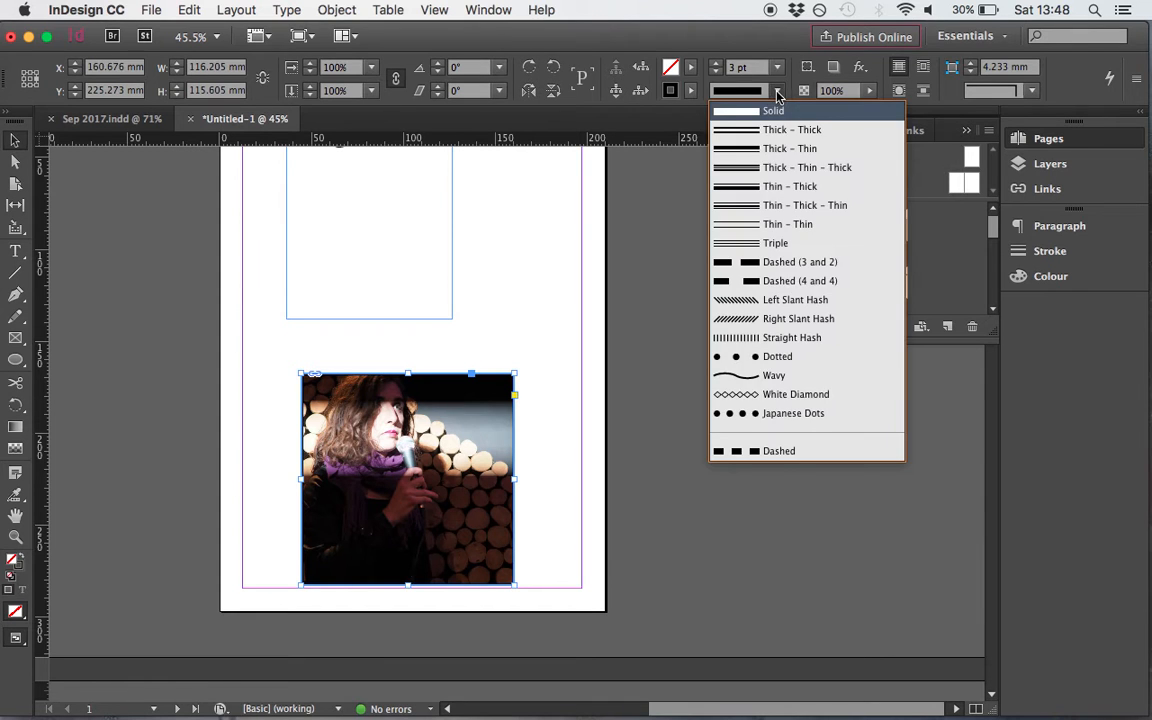
pyautogui.click(710, 168)
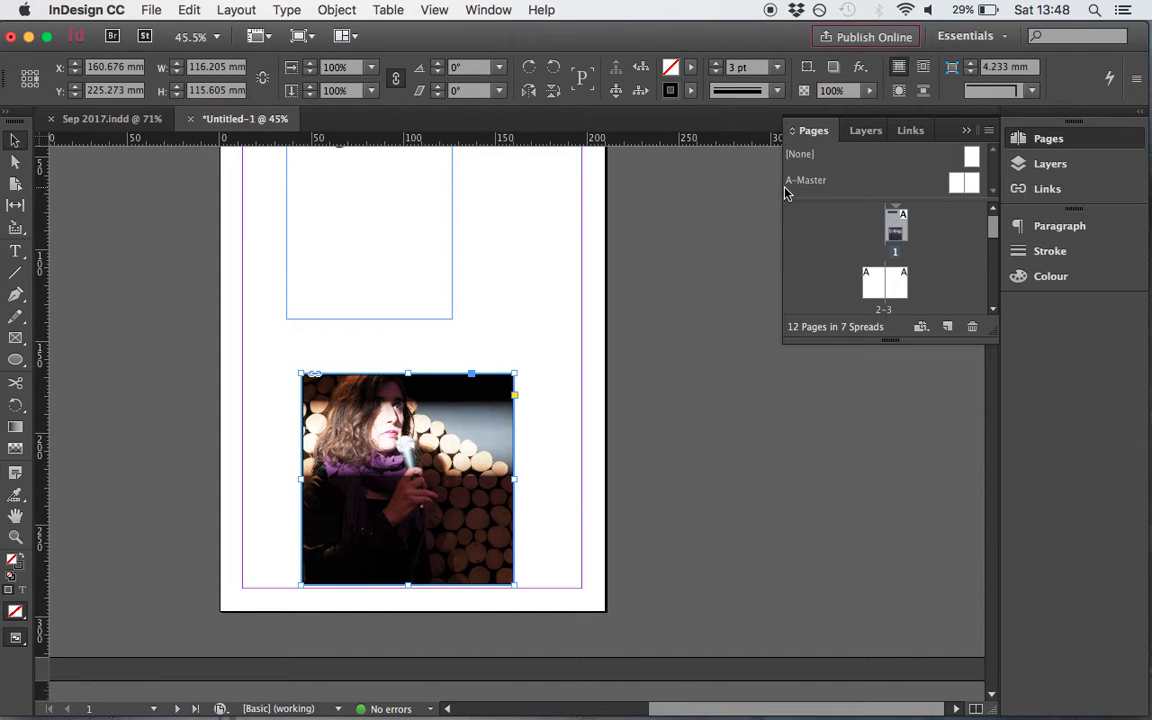
# Colour the photo frame's stroke magenta (C=0 M=100 Y=0 K=0) and deselect the frame
pyautogui.click(690, 90)
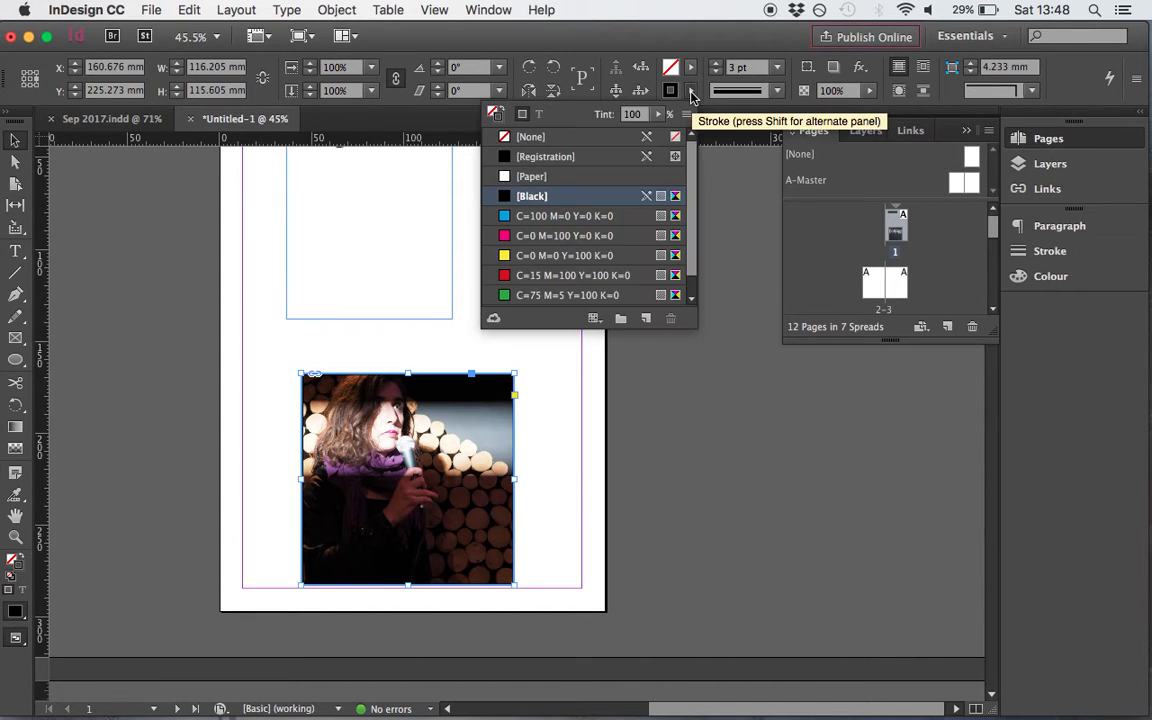
pyautogui.click(565, 236)
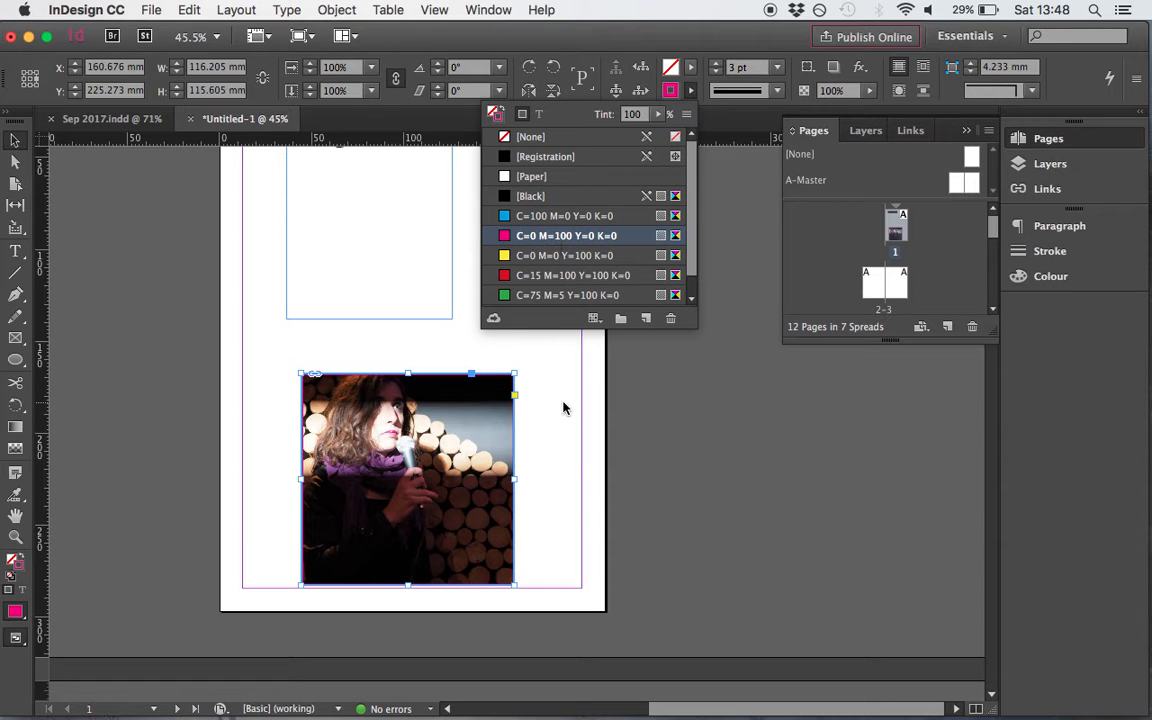
pyautogui.click(543, 431)
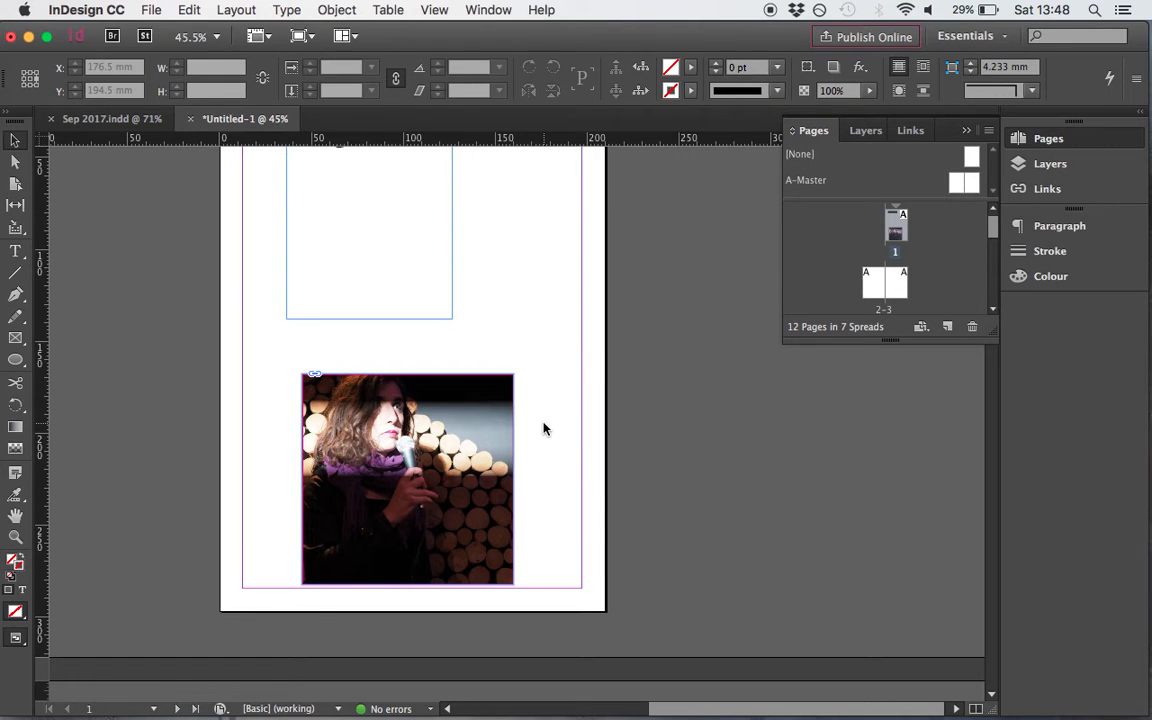
# Preview page 1 full screen in Presentation mode, then return to the normal editing view
pyautogui.scroll(3, 544, 429)
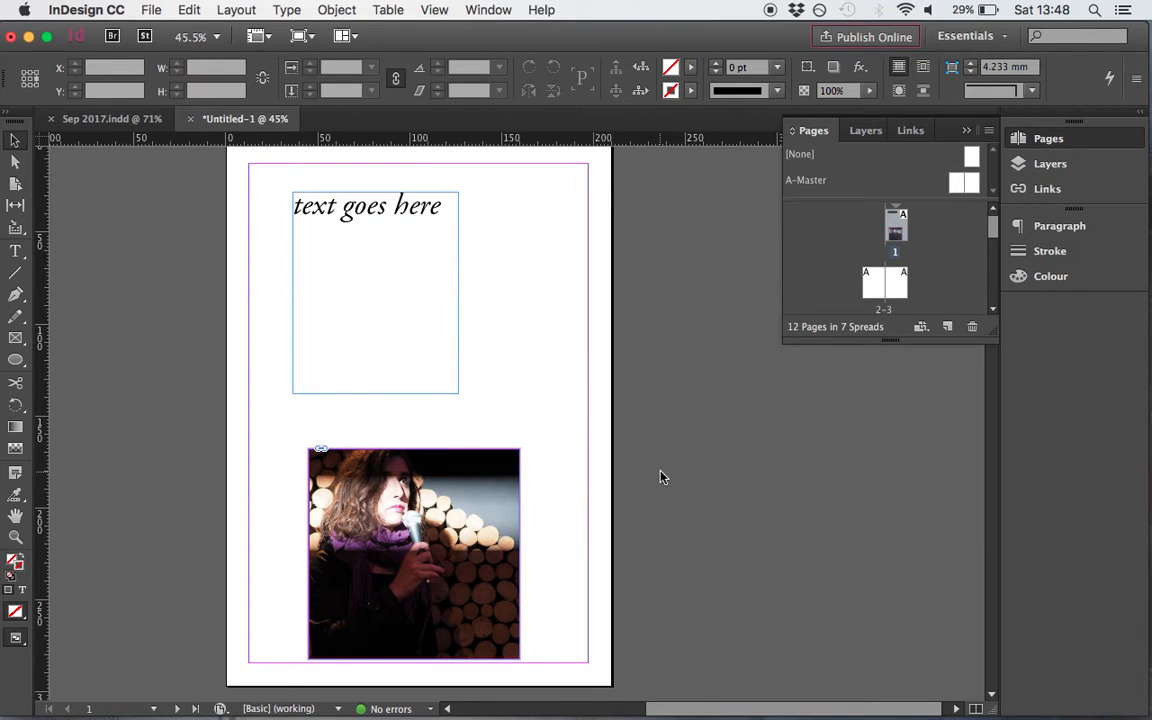
pyautogui.hotkey('shift', 'w')
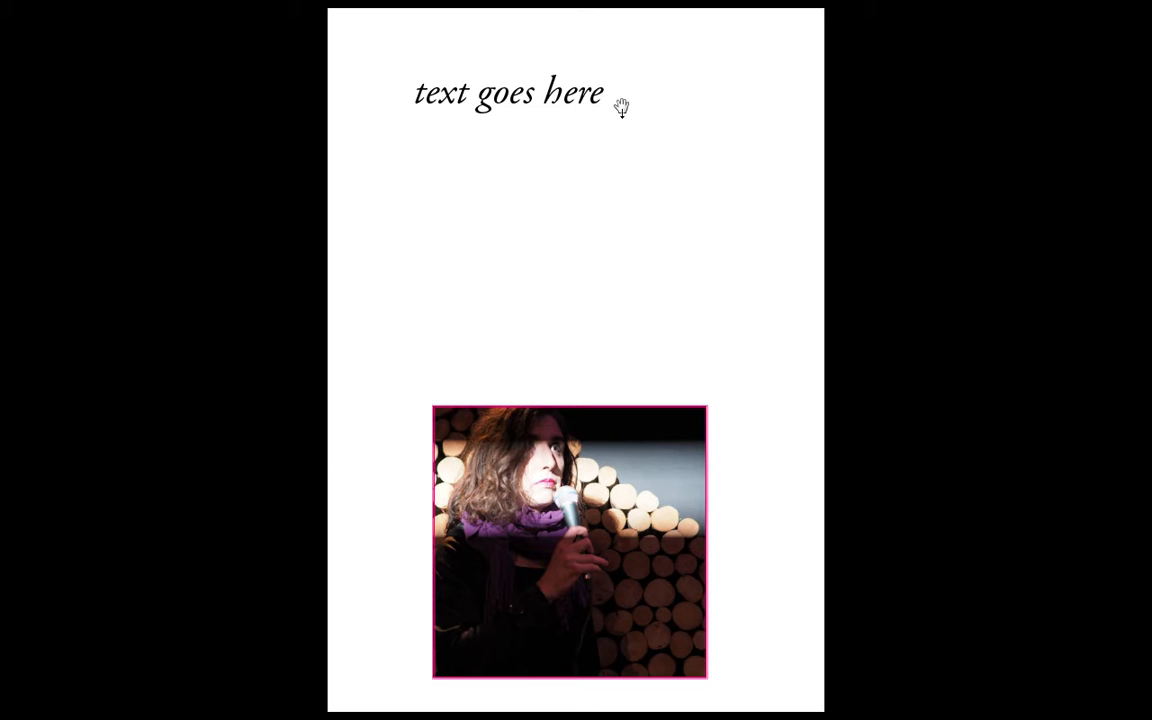
pyautogui.press('Escape')
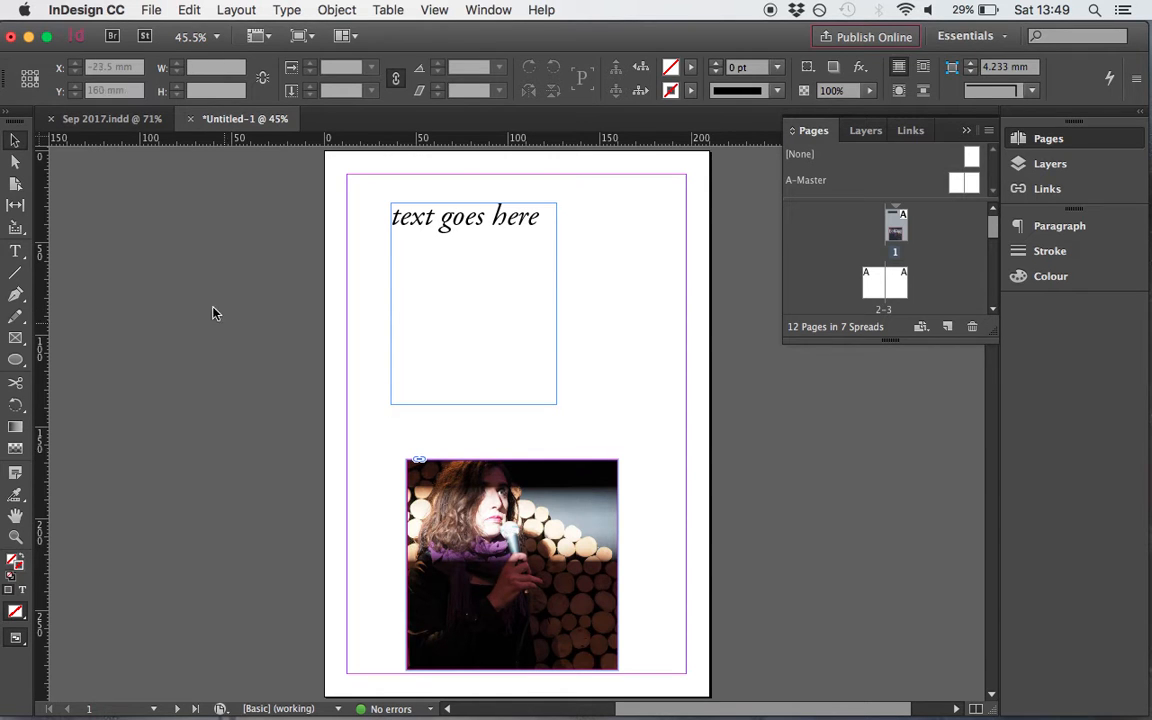
# Switch to the Sep 2017.indd document and examine the layout of its cover on page 1, including the guides and repeated logo
pyautogui.click(108, 120)
pyautogui.scroll(-4, 148, 384)
pyautogui.scroll(10, 148, 384)
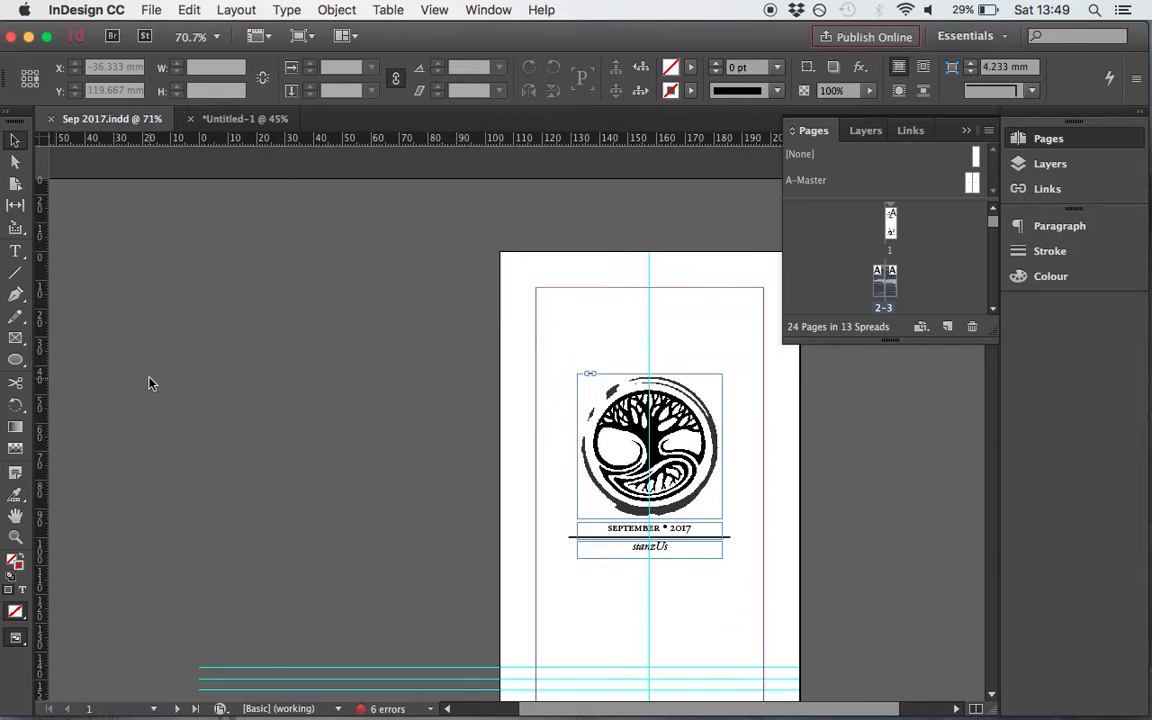
pyautogui.hscroll(2, 148, 384)
pyautogui.scroll(-5, 148, 384)
pyautogui.scroll(3, 148, 384)
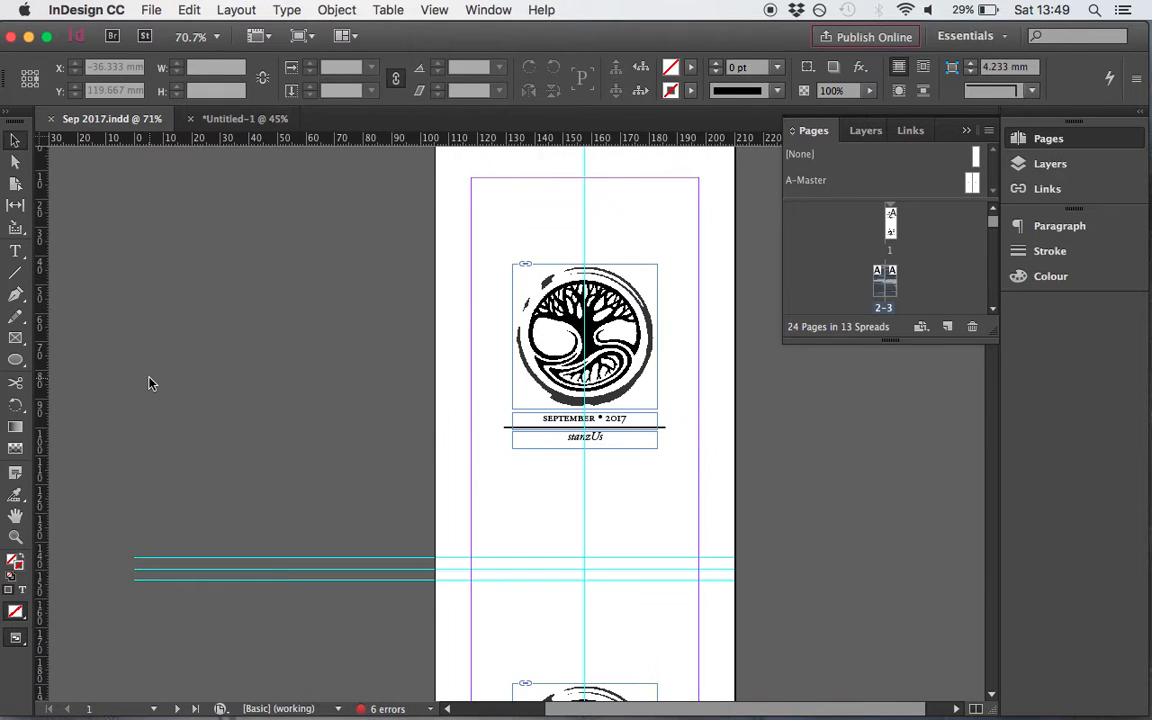
pyautogui.hscroll(2, 468, 318)
pyautogui.scroll(3, 468, 318)
pyautogui.scroll(-1, 468, 316)
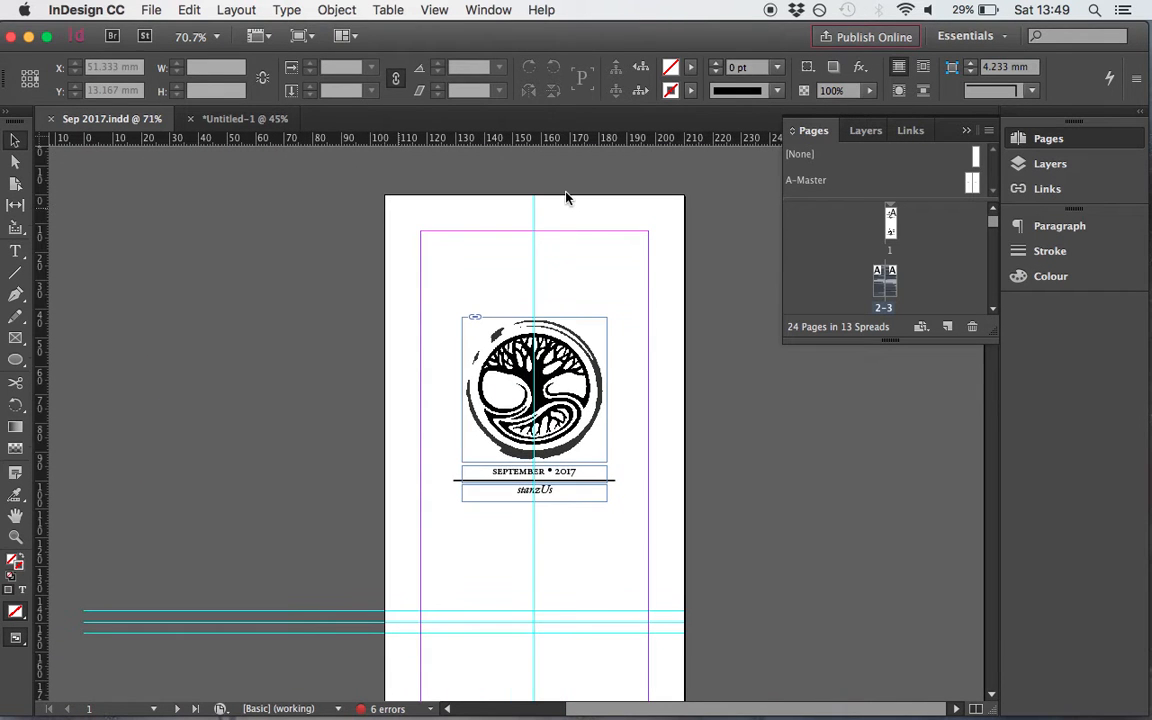
pyautogui.scroll(-5, 722, 352)
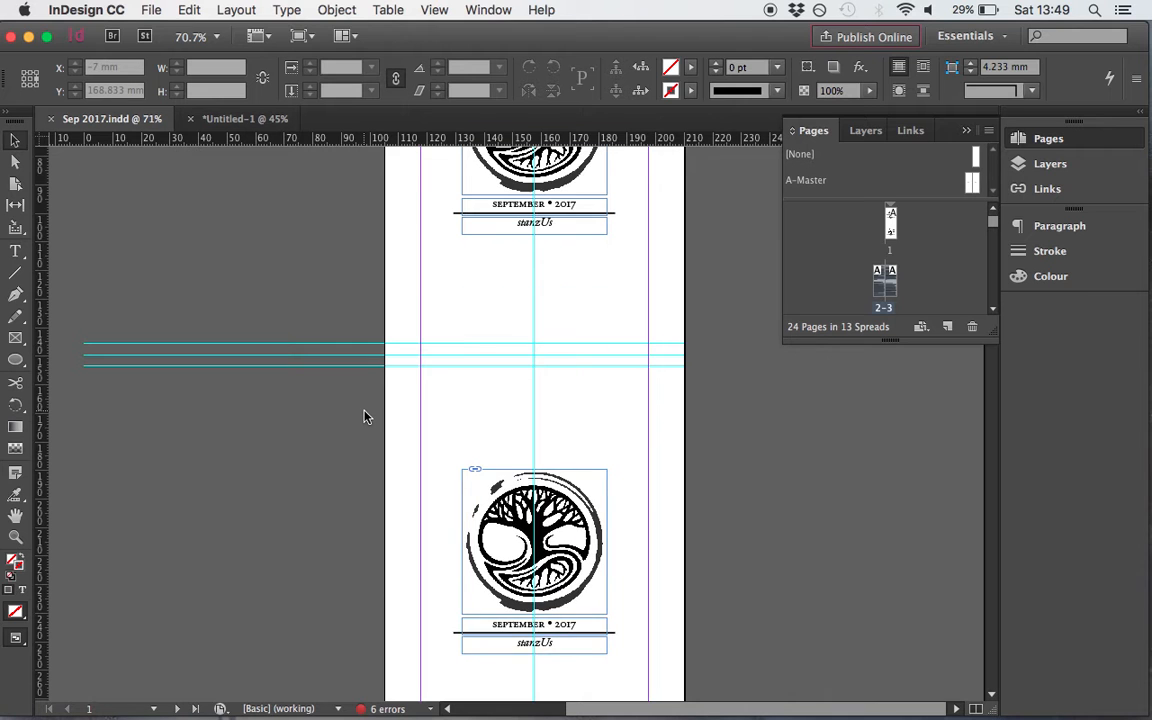
pyautogui.scroll(-4, 364, 417)
pyautogui.scroll(7, 364, 417)
pyautogui.hscroll(-1, 364, 417)
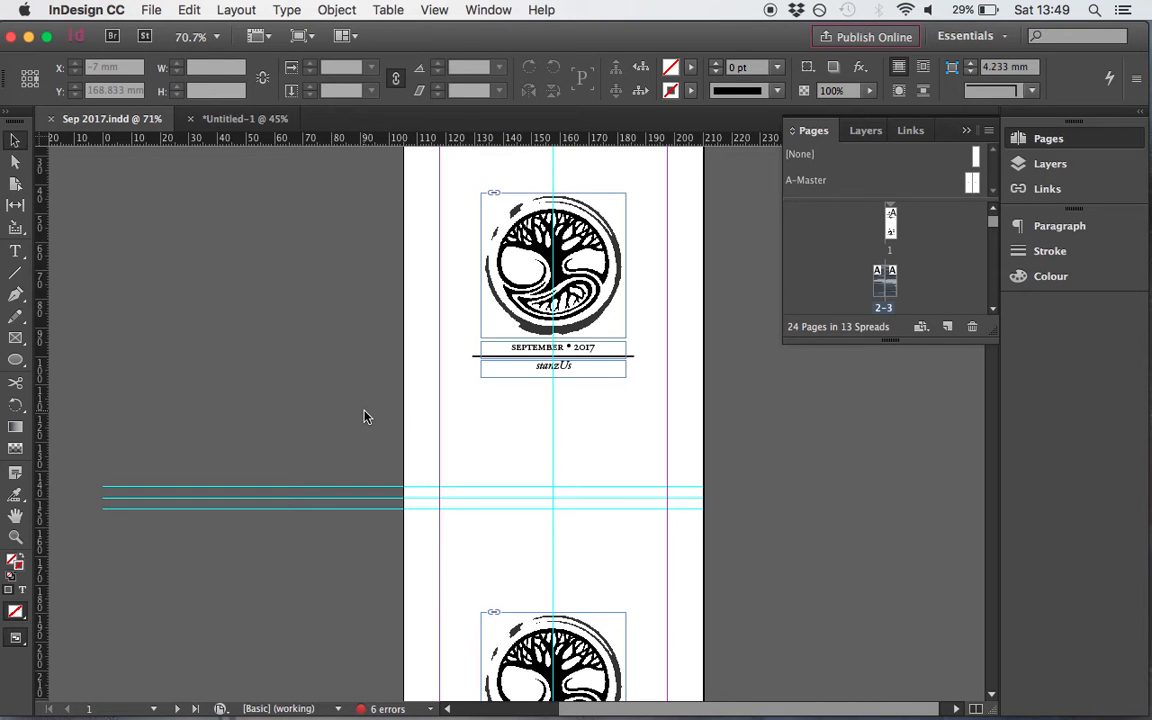
# Examine how the text frames and guides are arranged on the pages 2-3 spread, comparing them with the cover page
pyautogui.scroll(-12, 545, 345)
pyautogui.hscroll(-4, 545, 345)
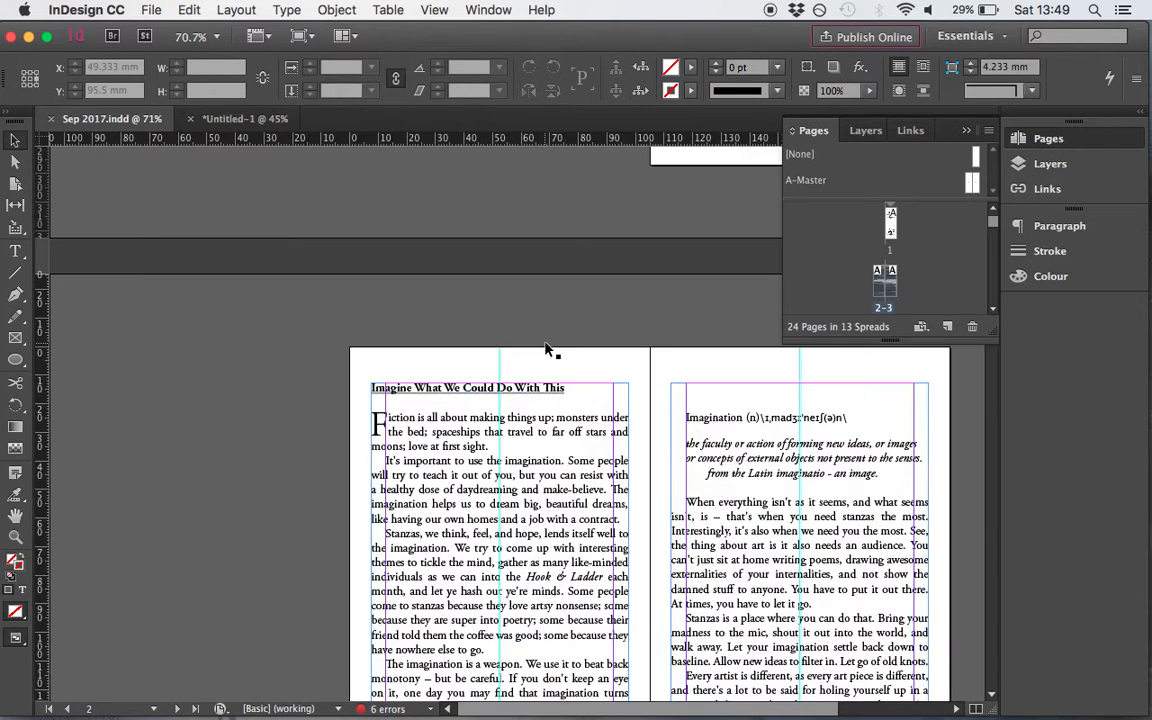
pyautogui.scroll(-3, 545, 349)
pyautogui.hscroll(3, 545, 349)
pyautogui.scroll(-2, 290, 285)
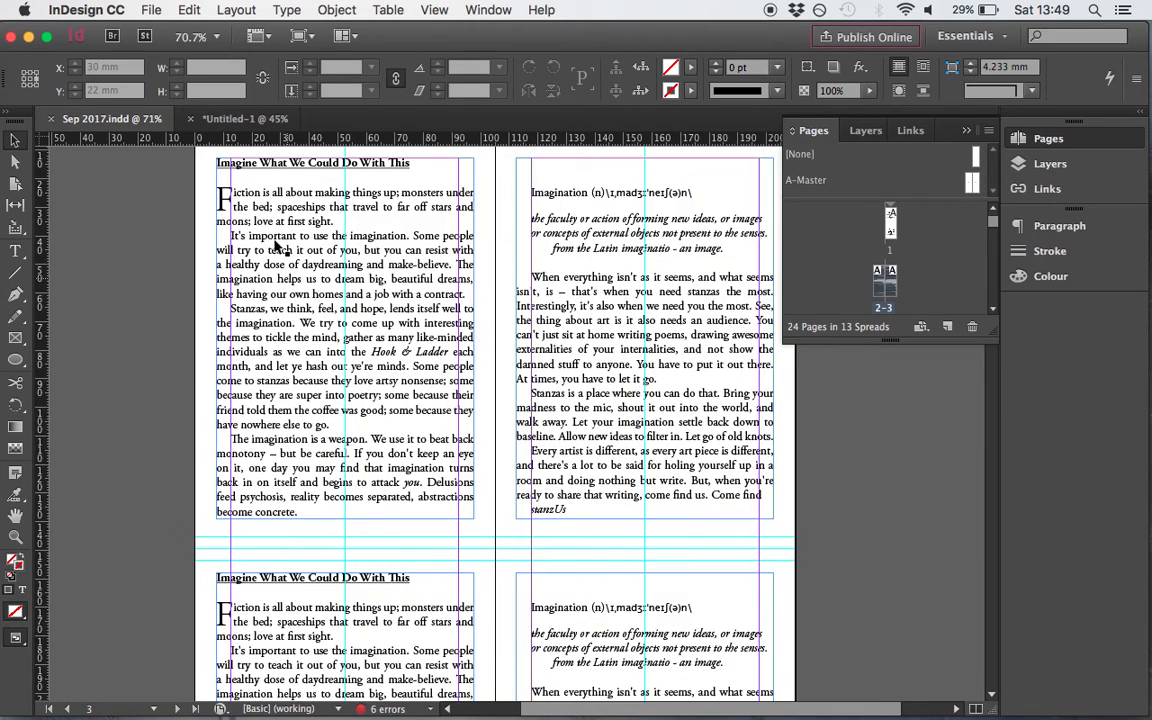
pyautogui.scroll(3, 290, 285)
pyautogui.hscroll(-1, 290, 285)
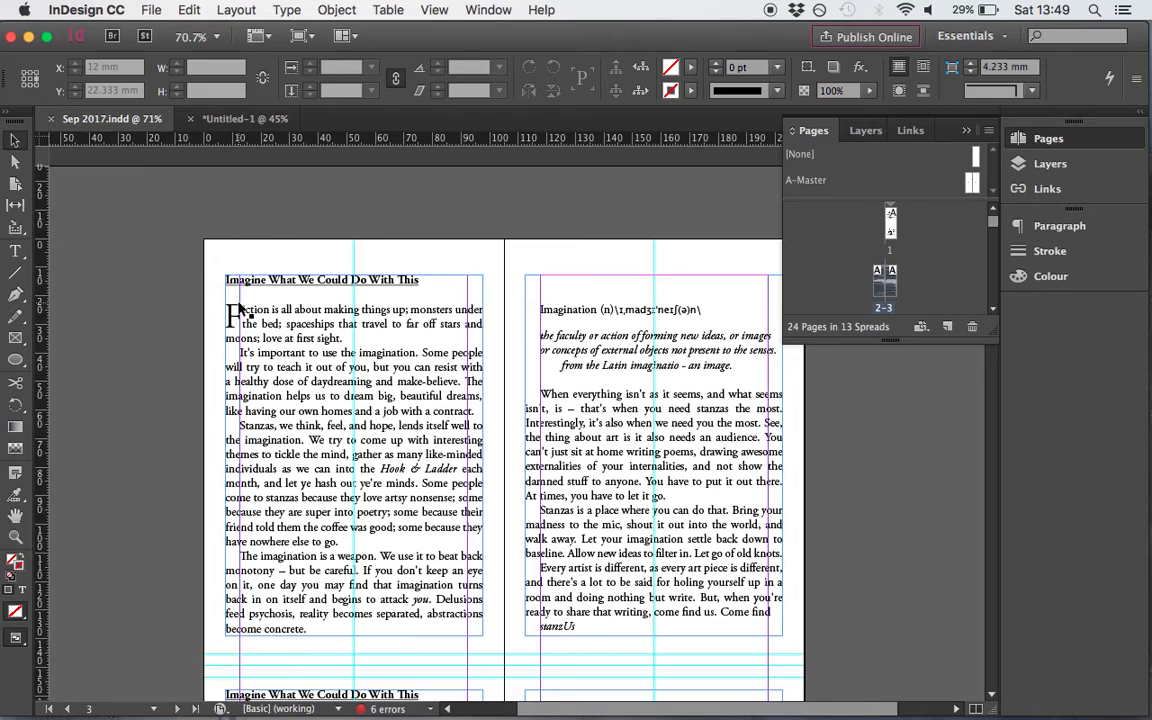
pyautogui.scroll(-10, 240, 310)
pyautogui.hscroll(1, 240, 310)
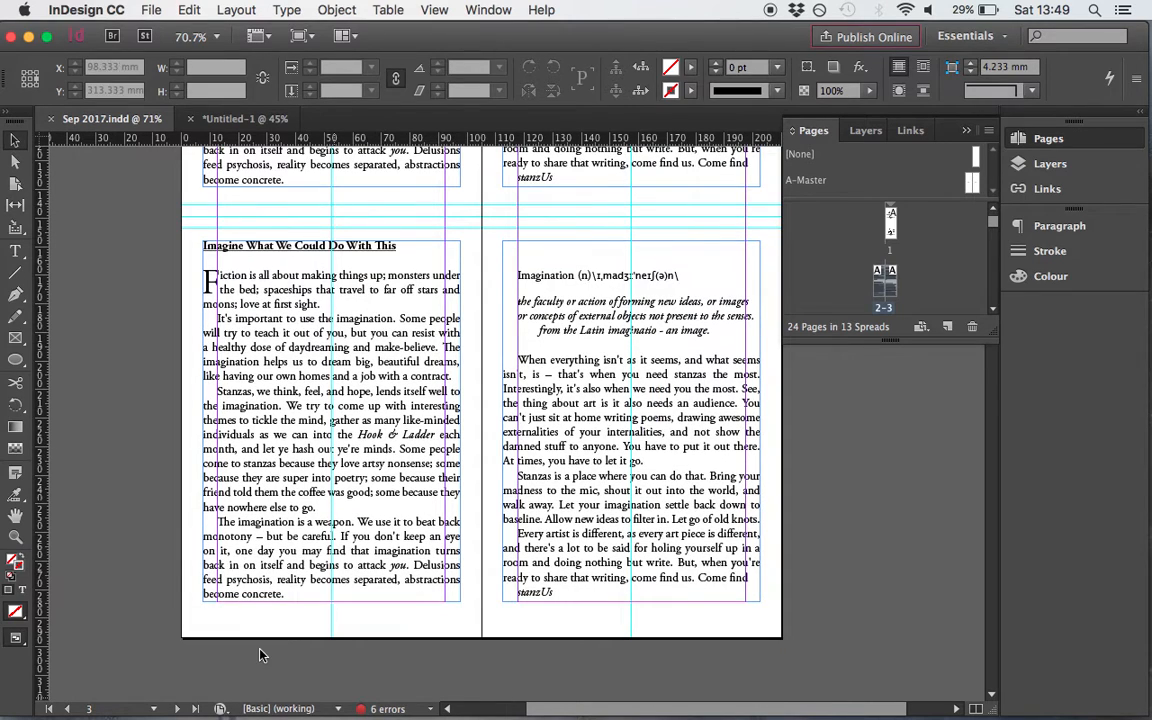
pyautogui.scroll(5, 245, 355)
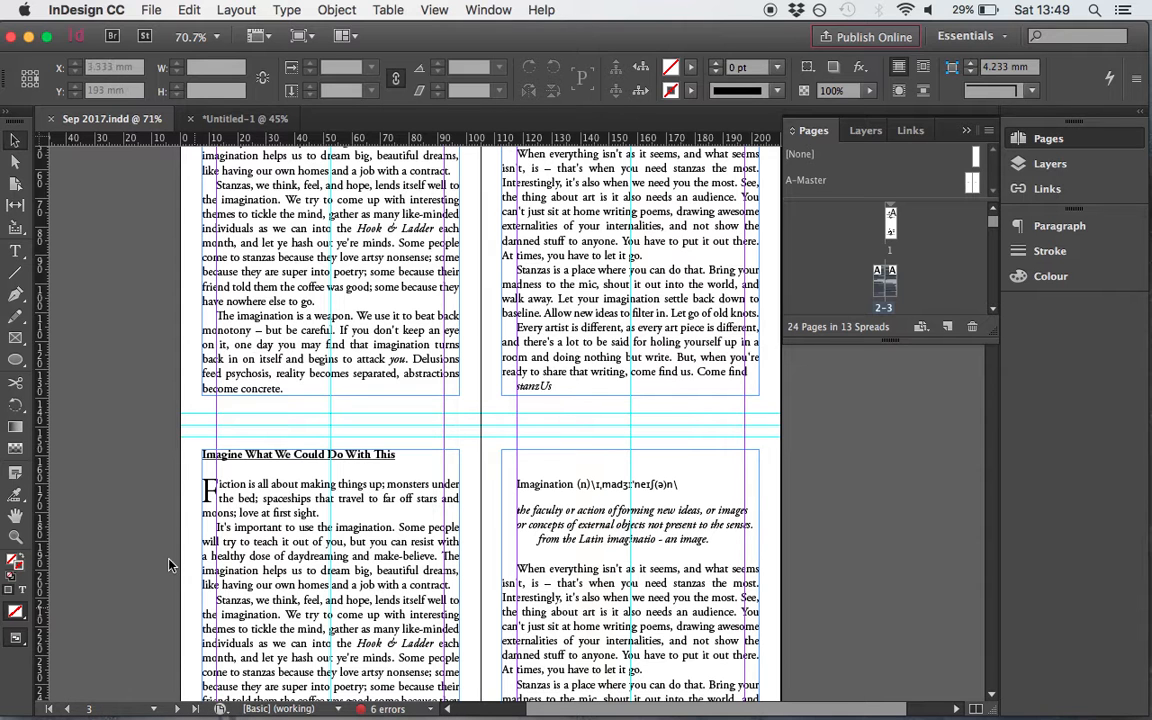
pyautogui.scroll(-3, 238, 583)
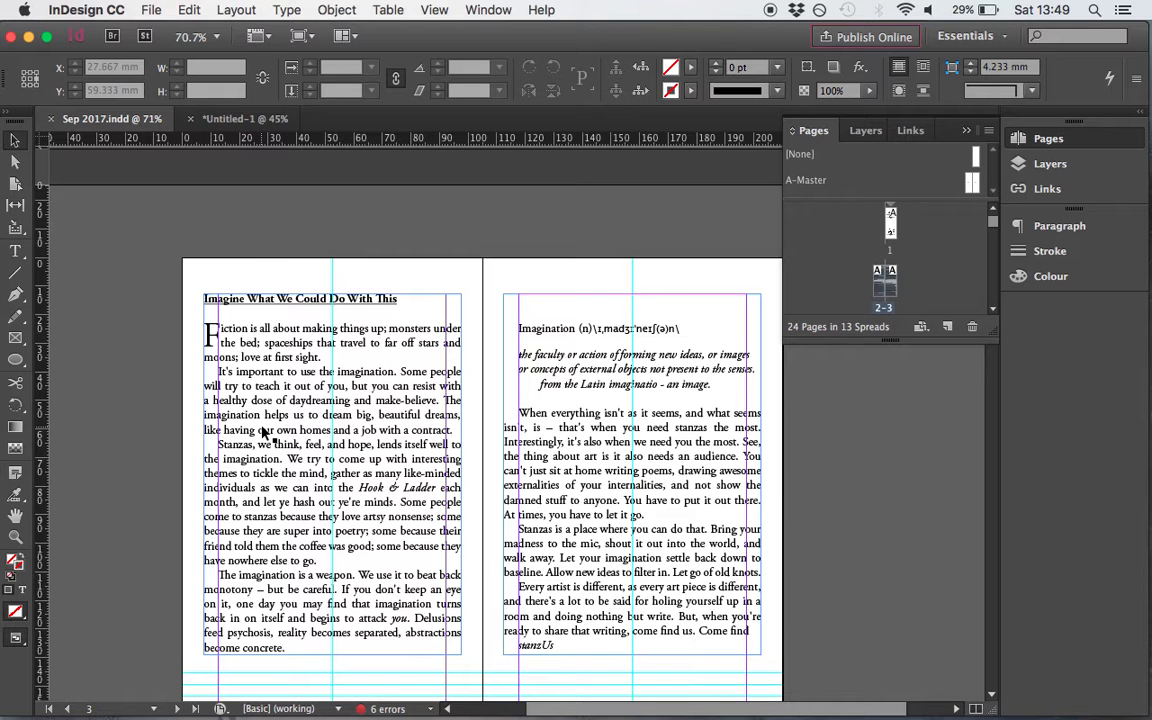
pyautogui.scroll(15, 264, 432)
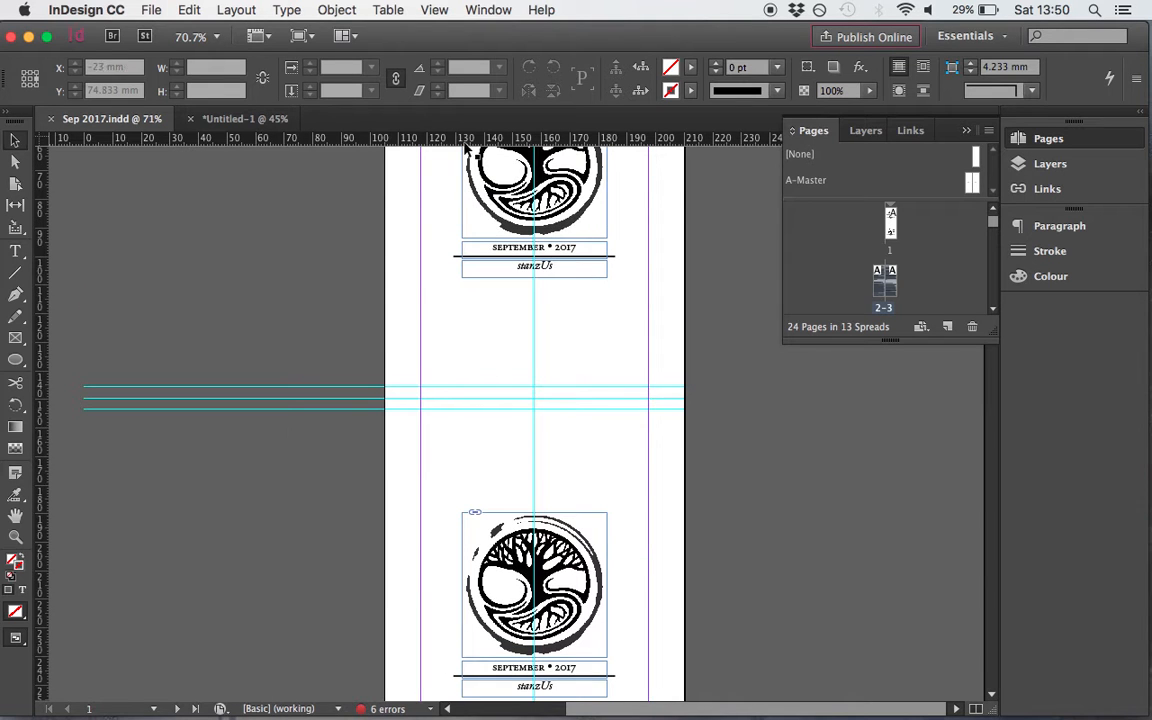
pyautogui.scroll(-3, 357, 290)
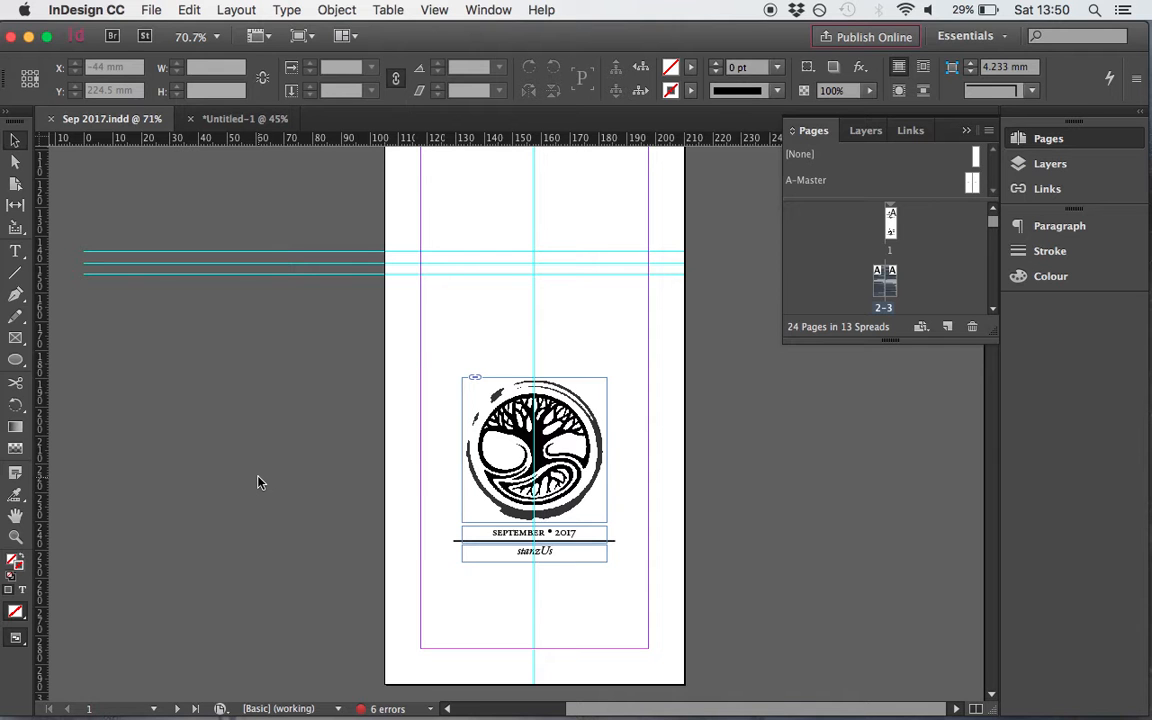
pyautogui.scroll(-10, 193, 504)
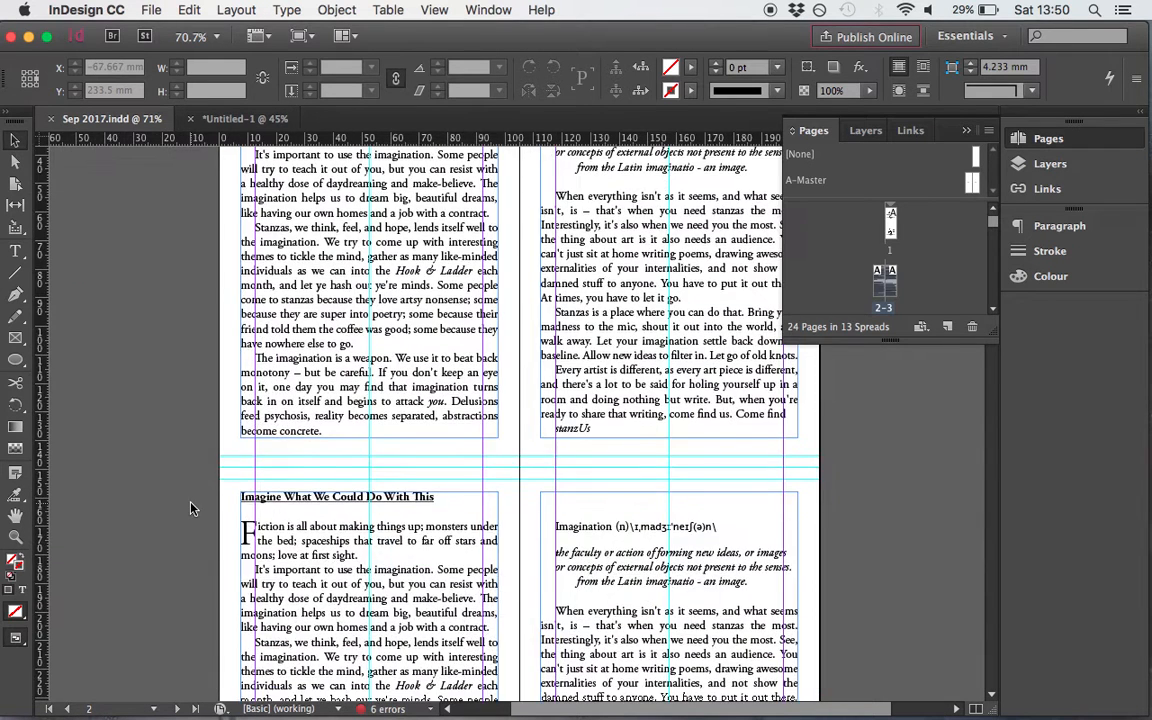
# Examine the contents list and poem on the pages 4-5 spread, comparing their layout with the pages 2-3 spread
pyautogui.scroll(-10, 193, 509)
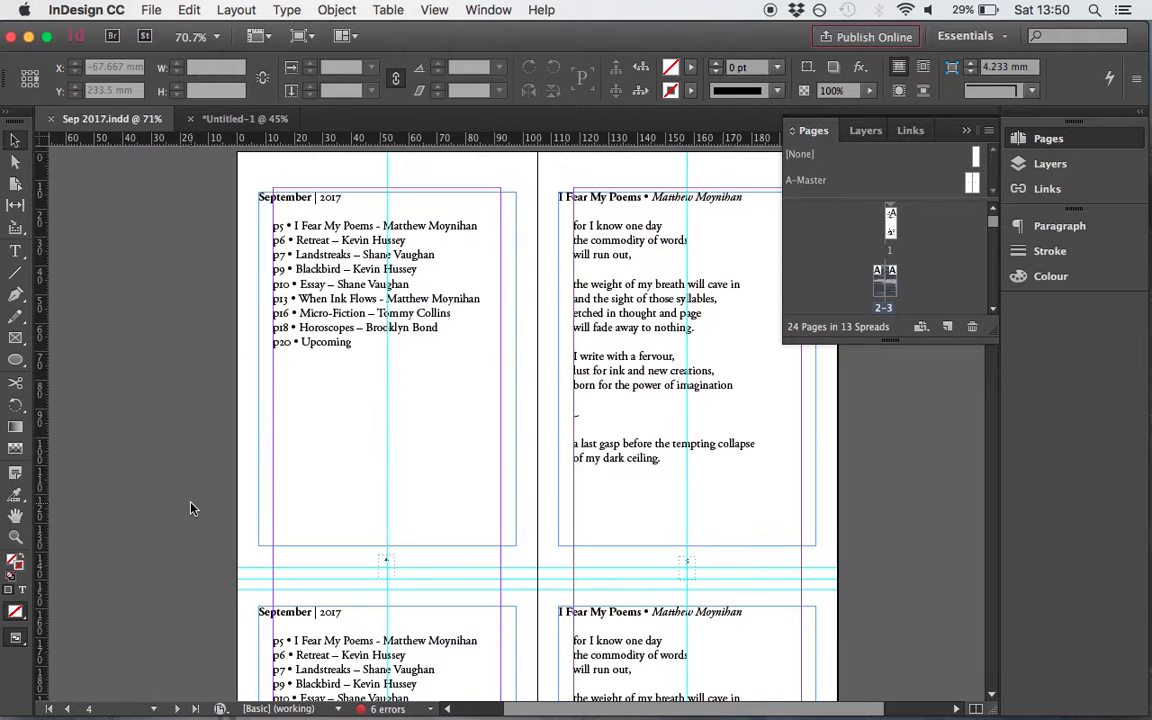
pyautogui.scroll(-4, 343, 343)
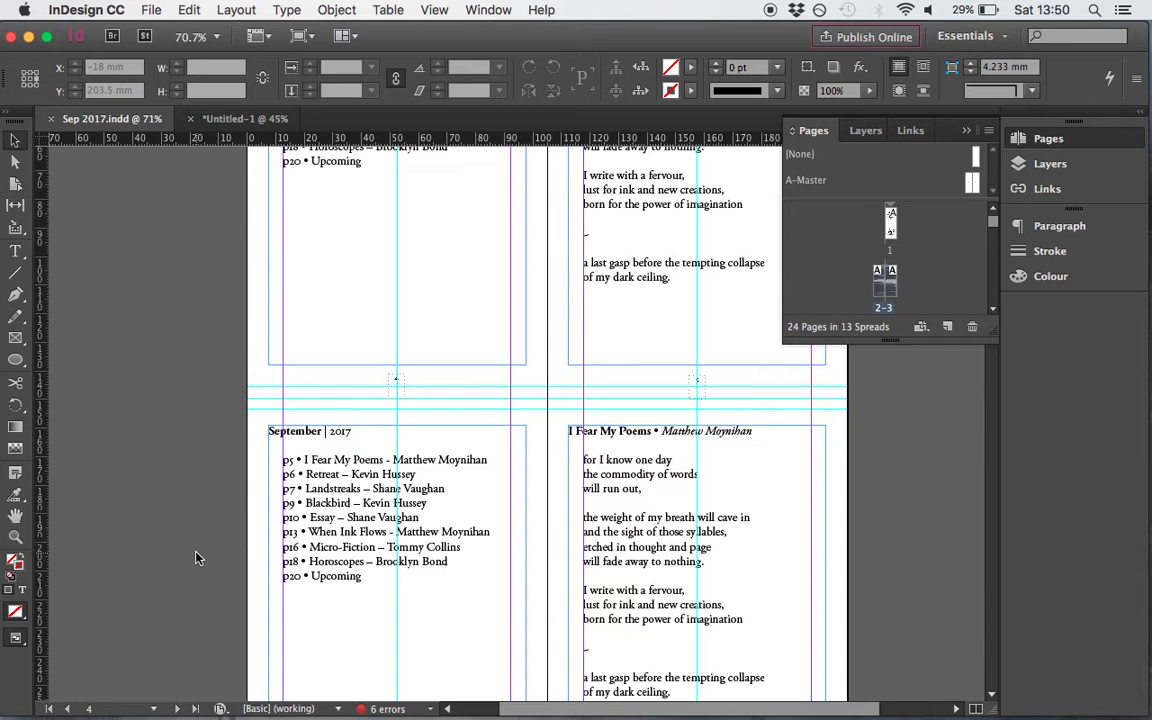
pyautogui.scroll(10, 196, 558)
pyautogui.scroll(-5, 196, 558)
pyautogui.scroll(3, 196, 558)
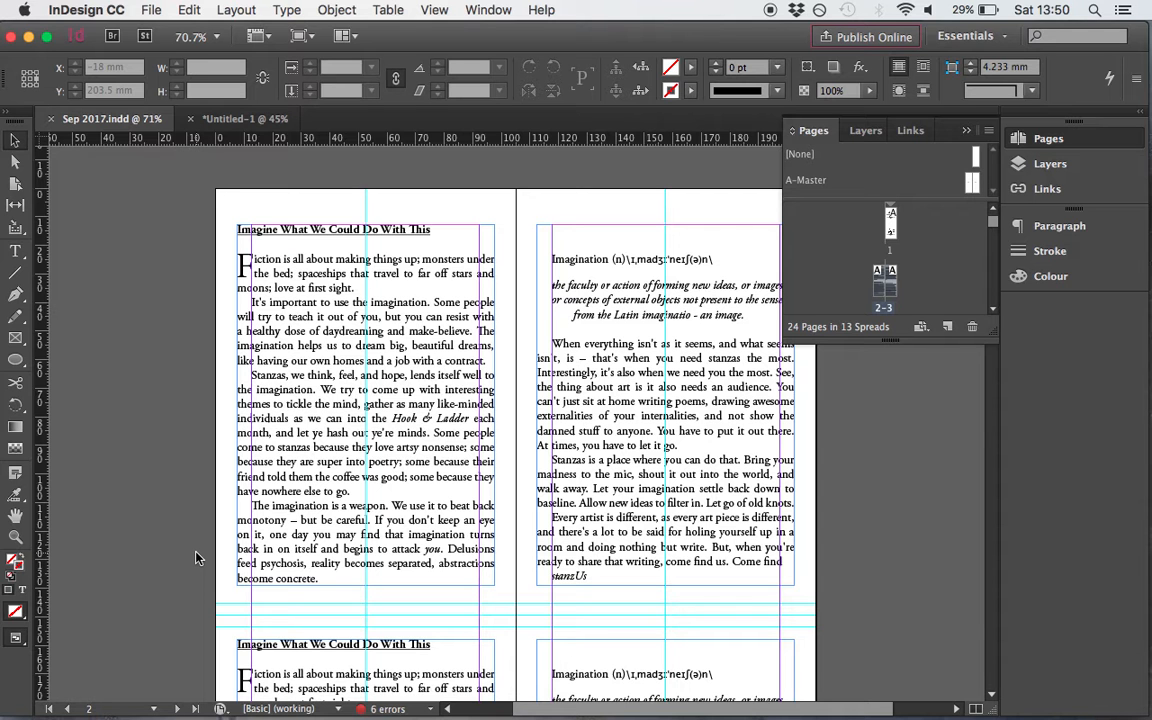
pyautogui.scroll(5, 196, 558)
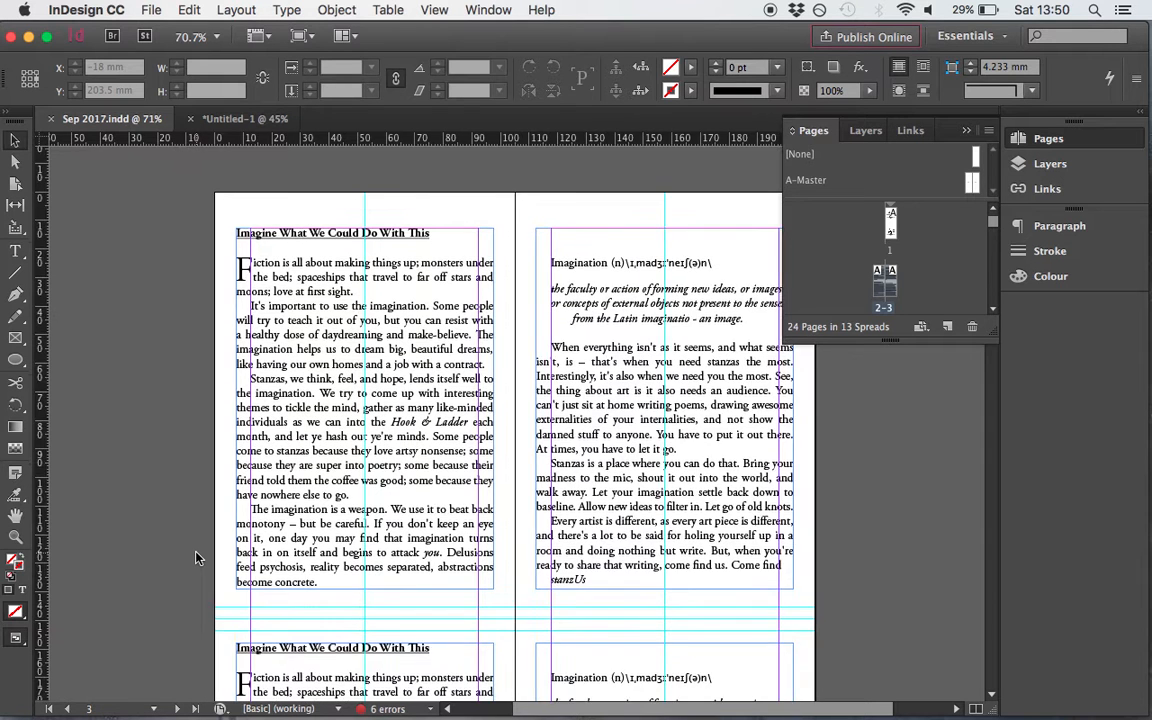
pyautogui.hscroll(2, 196, 558)
# Examine the upper logo block on the page 1 cover and select the horizontal rule between the date and "stanzUs"
pyautogui.scroll(12, 198, 558)
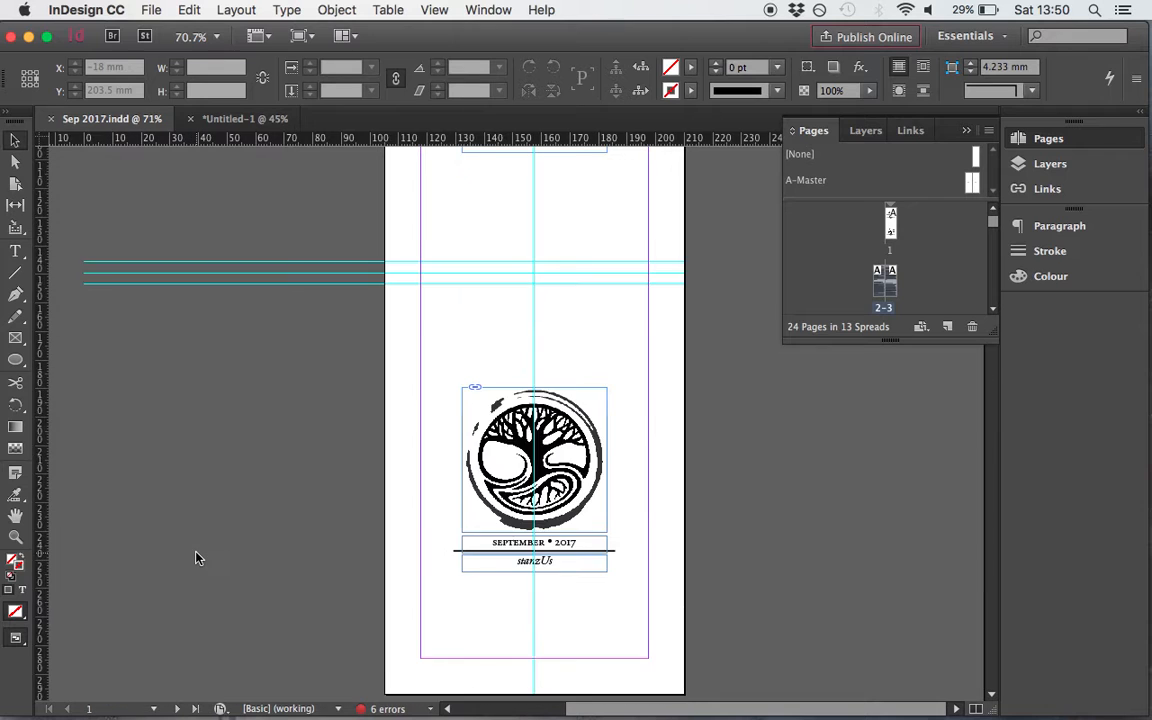
pyautogui.scroll(2, 412, 318)
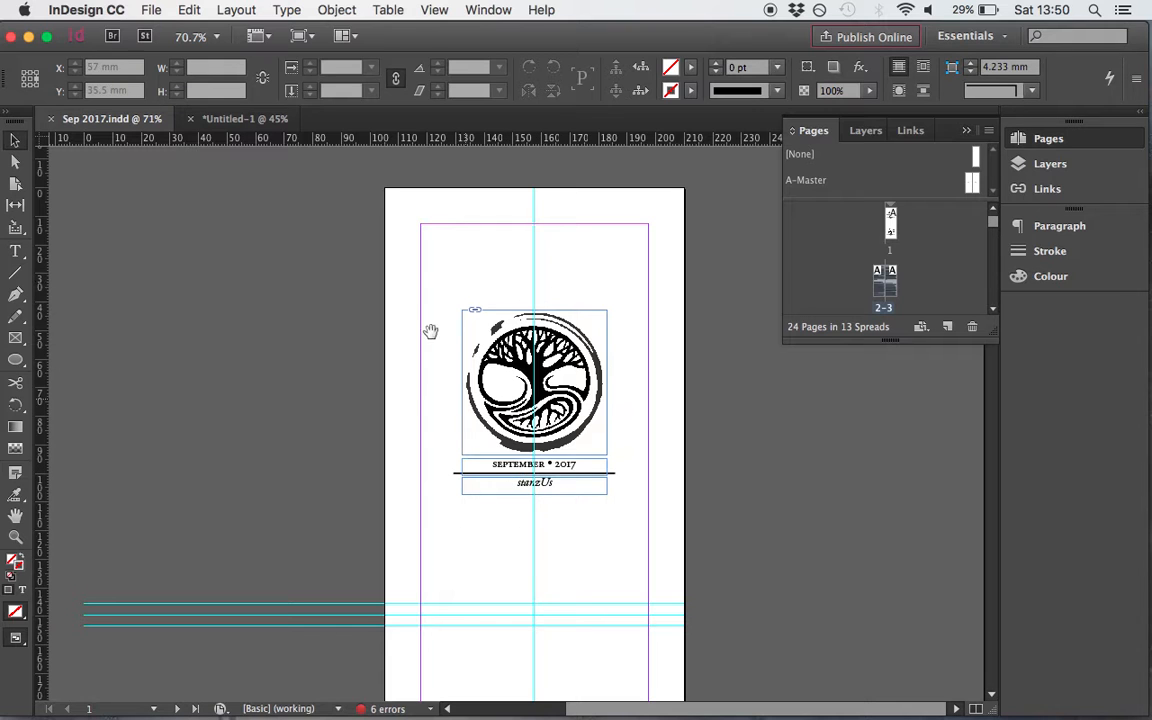
pyautogui.scroll(-1, 415, 380)
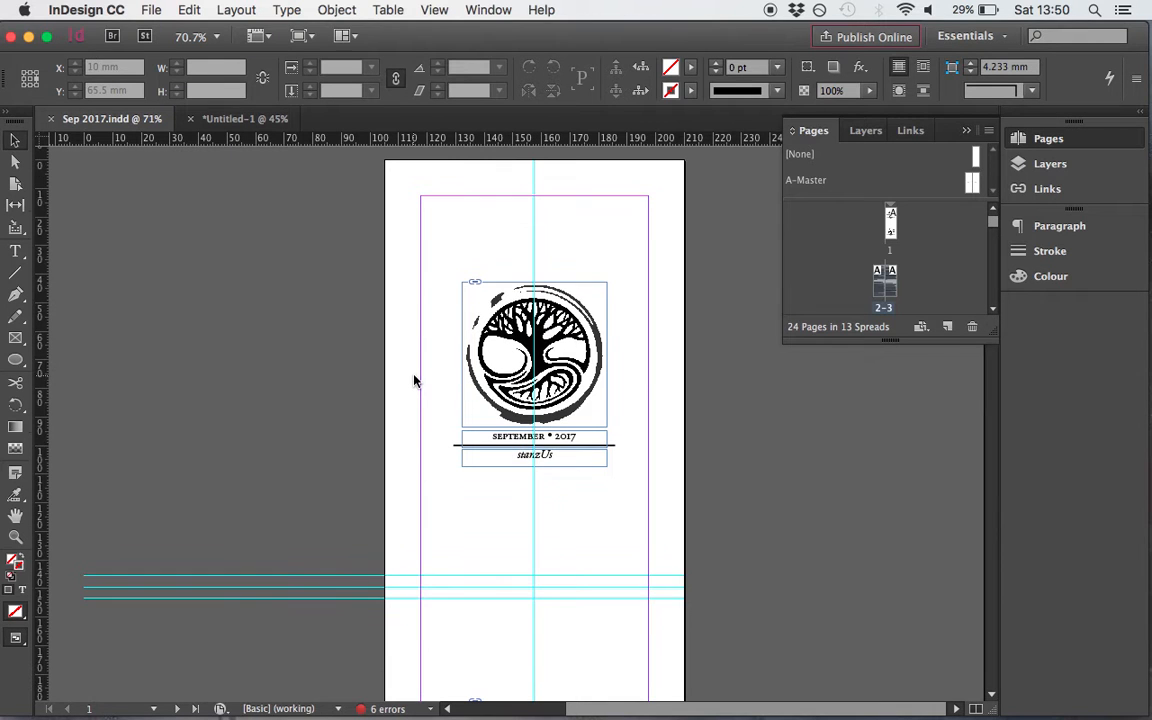
pyautogui.scroll(4, 604, 449)
pyautogui.scroll(1, 612, 451)
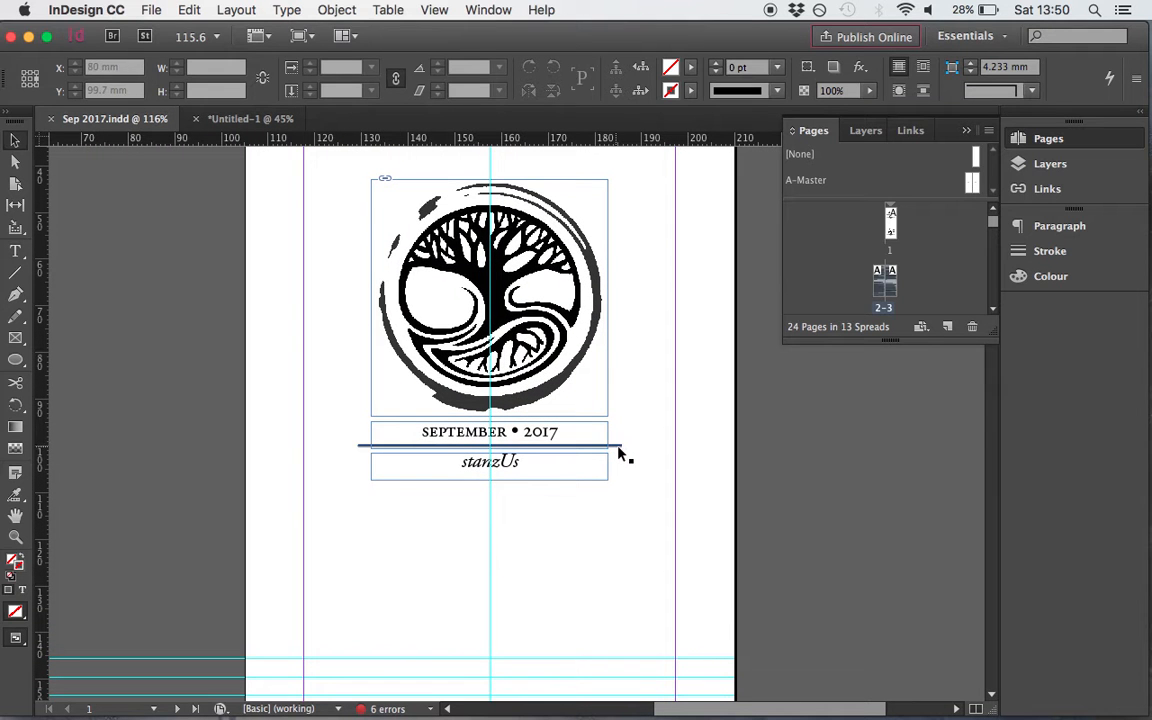
pyautogui.click(620, 446)
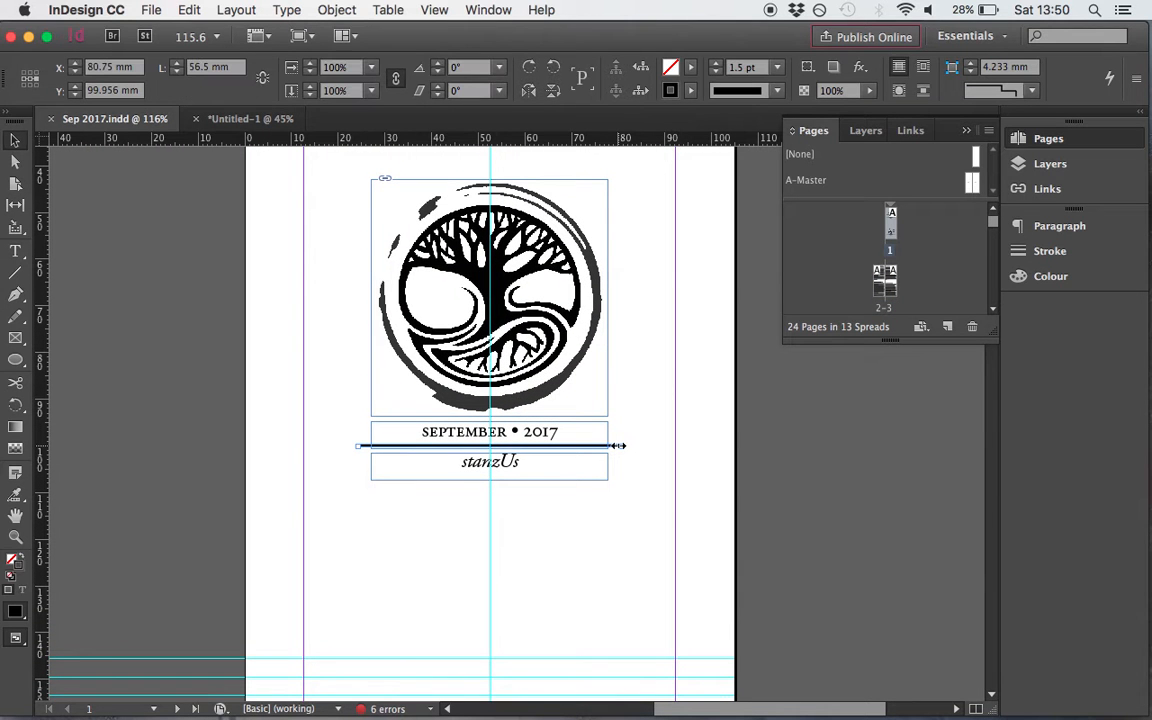
# Draw a roughly horizontal line about 61 mm long below the upper cover title, give it a 9 pt stroke and deselect it
pyautogui.click(15, 272)
pyautogui.moveTo(358, 579); pyautogui.dragTo(643, 577)
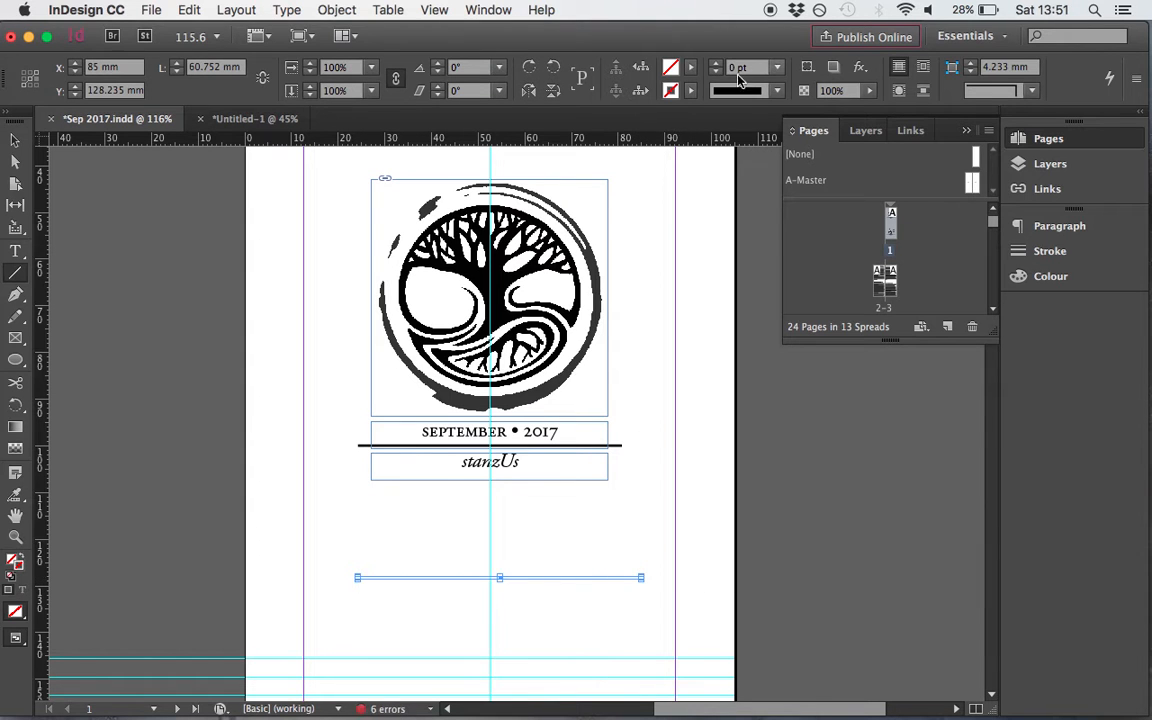
pyautogui.click(716, 64)
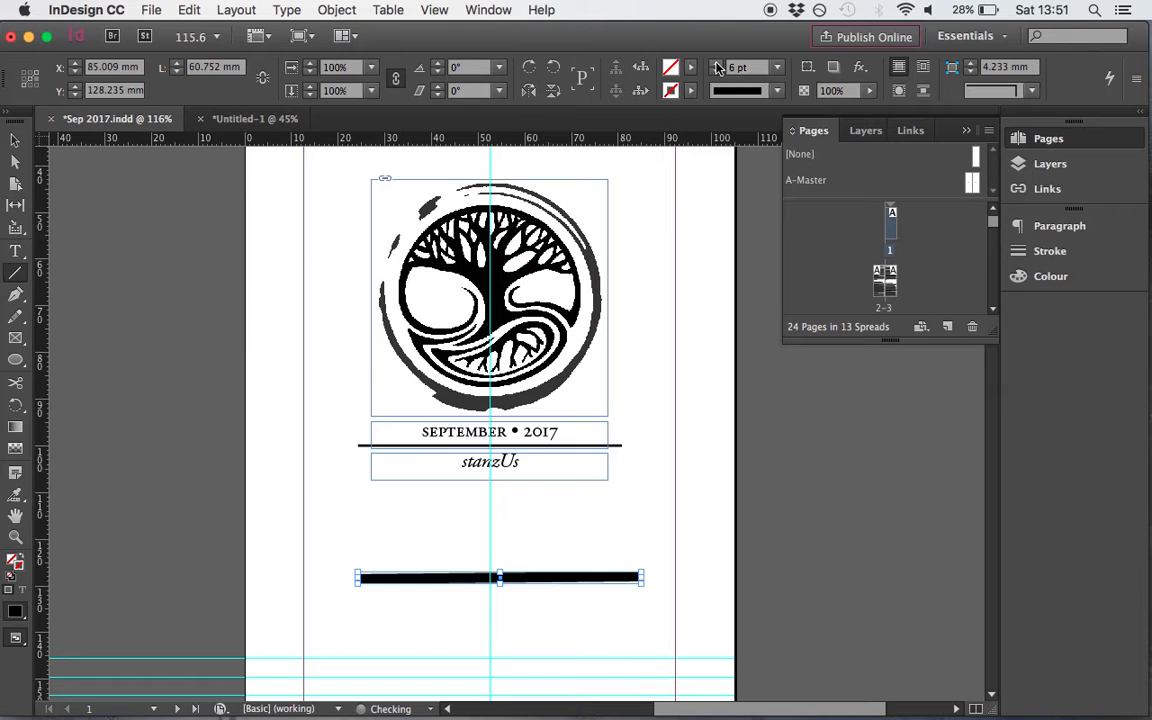
pyautogui.click(716, 64)
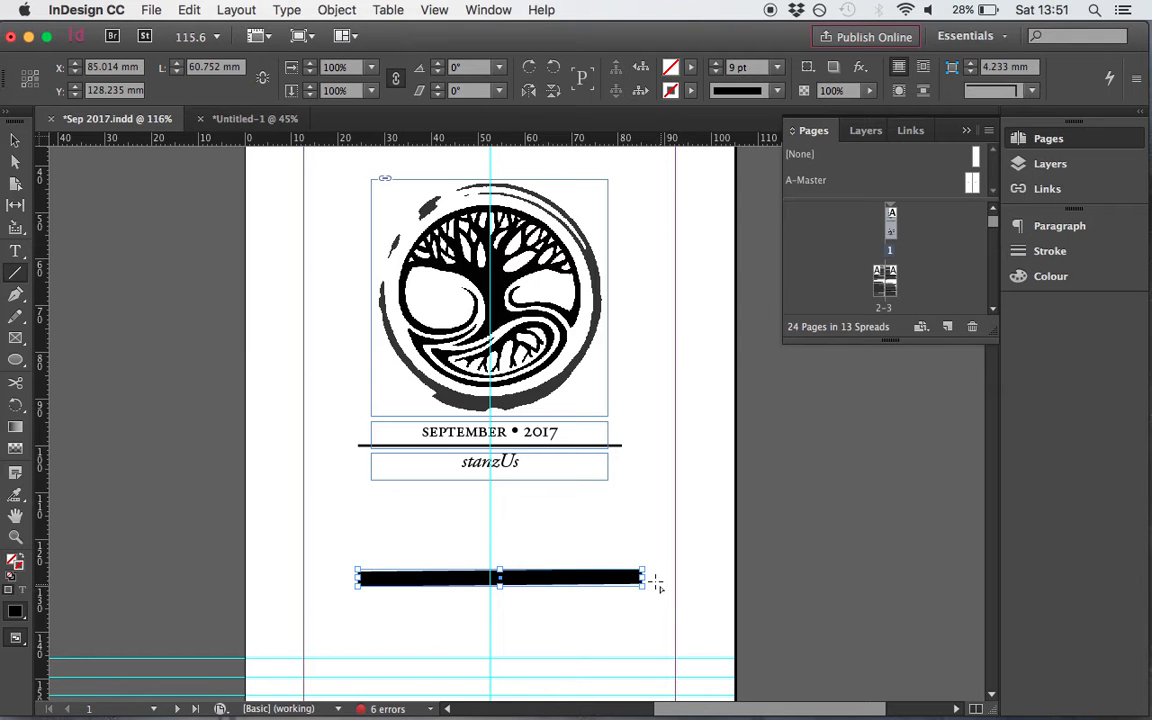
pyautogui.press('super+shift+a')
pyautogui.press('v')
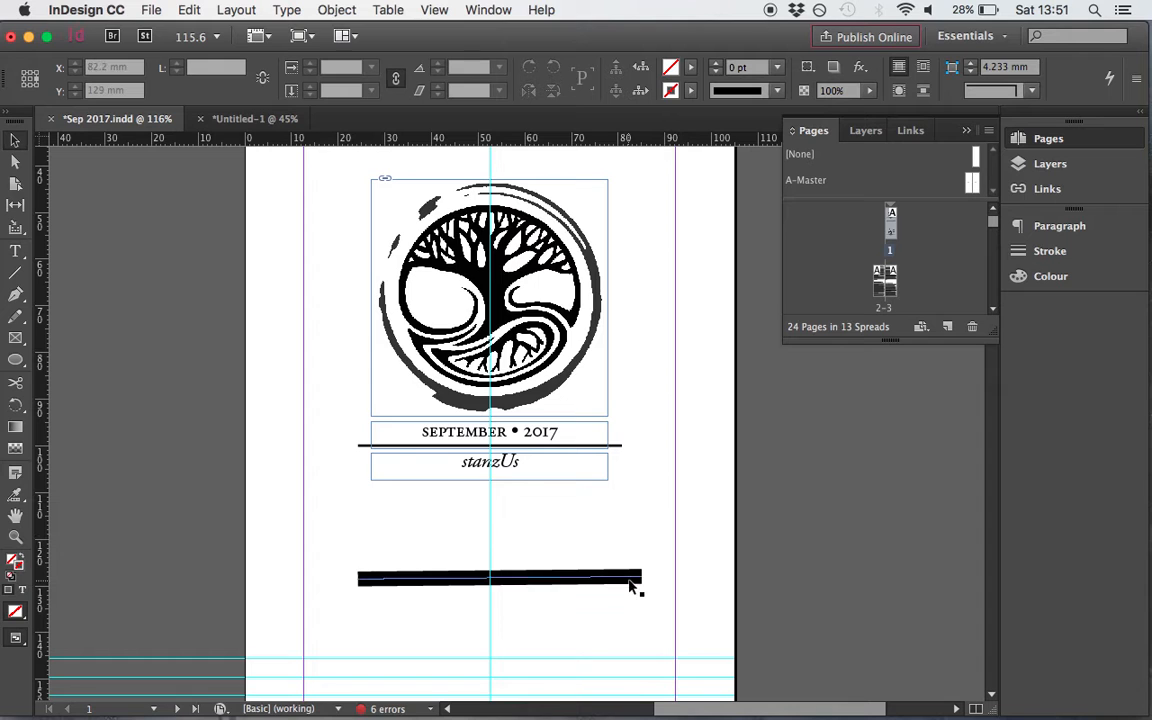
# Rotate the thick line below the cover title to 45° about its outer end
pyautogui.click(590, 580)
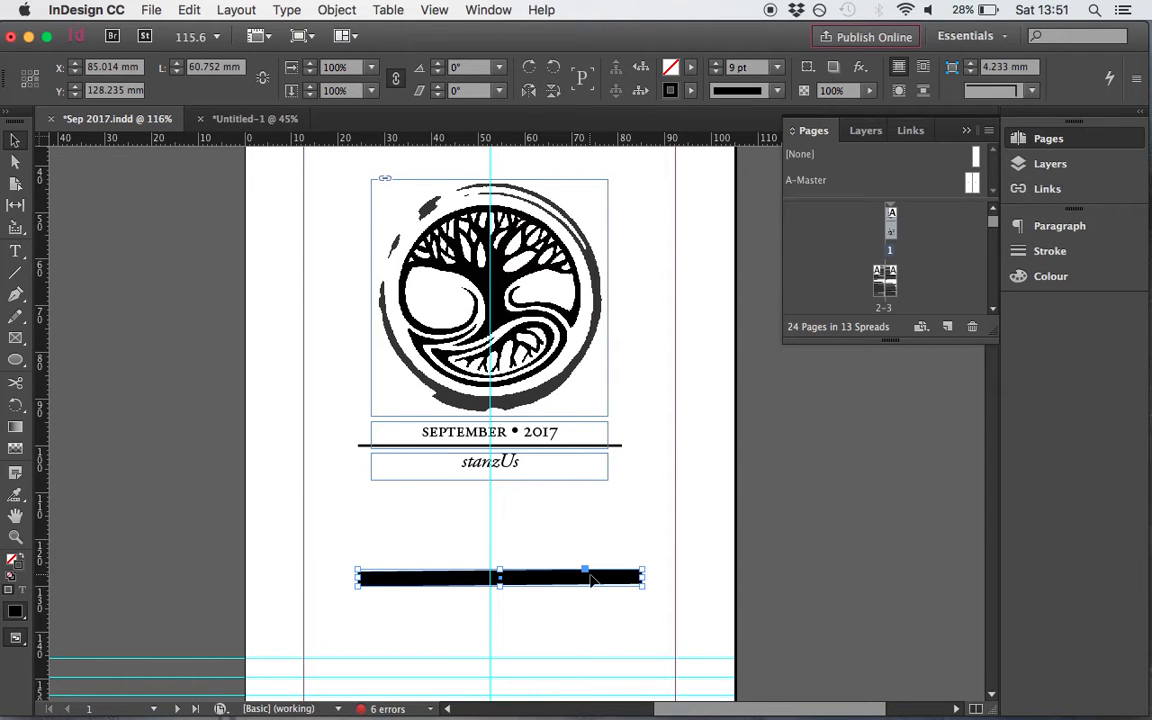
pyautogui.press('r')
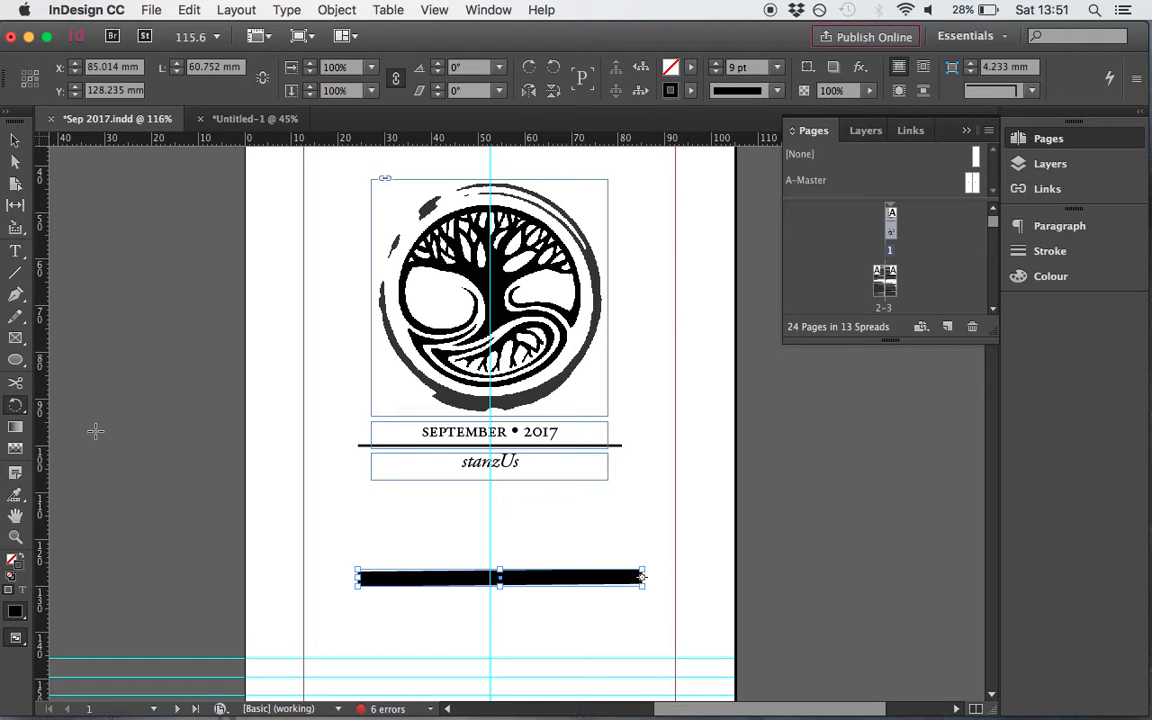
pyautogui.moveTo(665, 545); pyautogui.dragTo(621, 464)
pyautogui.press('v')
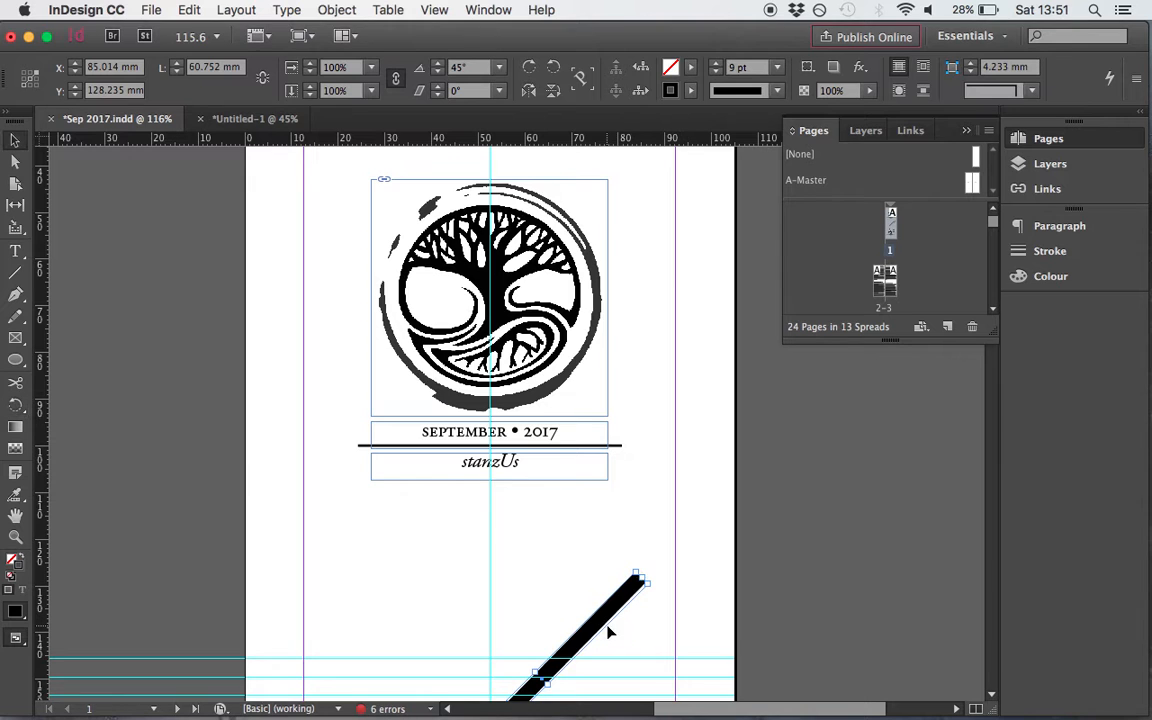
# Move the slanted line up beside the "stanzUs" text and delete it from the cover
pyautogui.moveTo(613, 611); pyautogui.dragTo(637, 478)
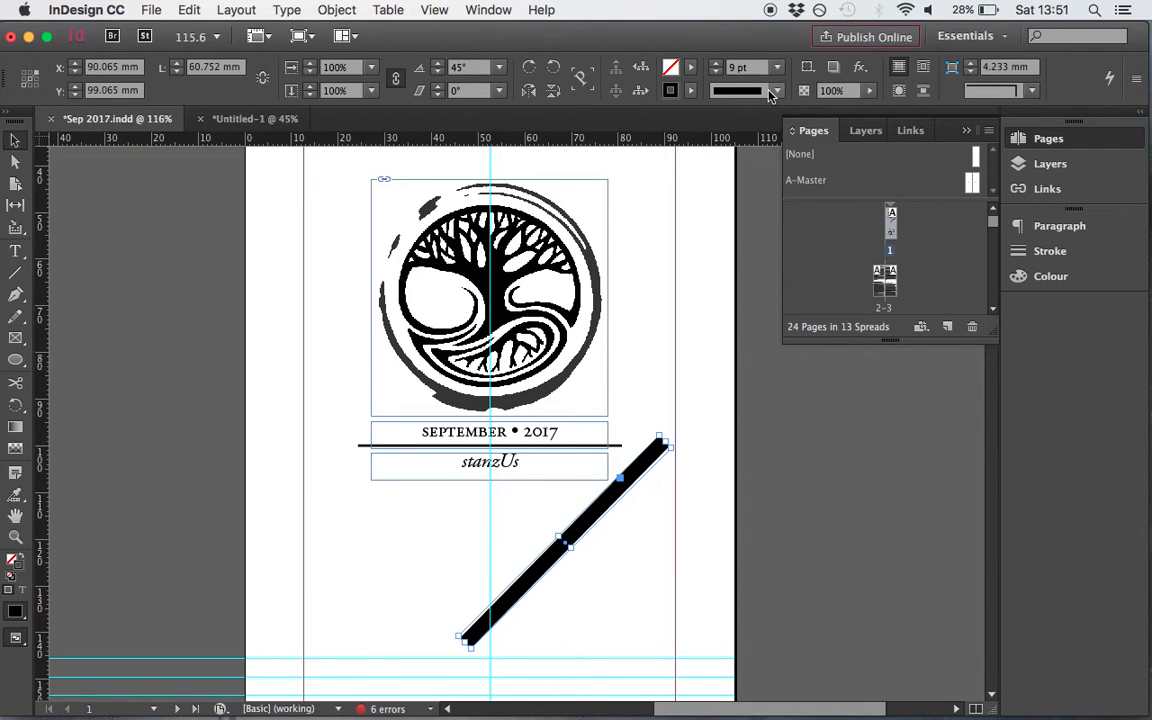
pyautogui.press('Delete')
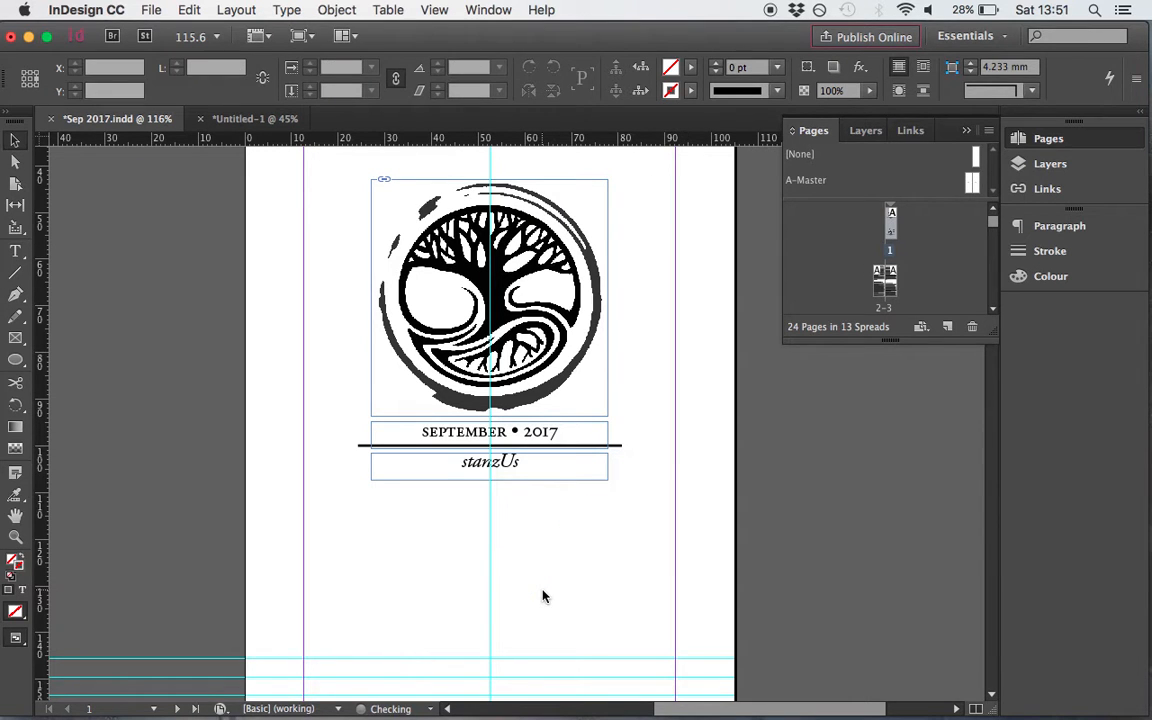
# Try to pull a horizontal ruler guide onto page 1 and to shift the existing guides across the page's middle
pyautogui.scroll(-3, 543, 596)
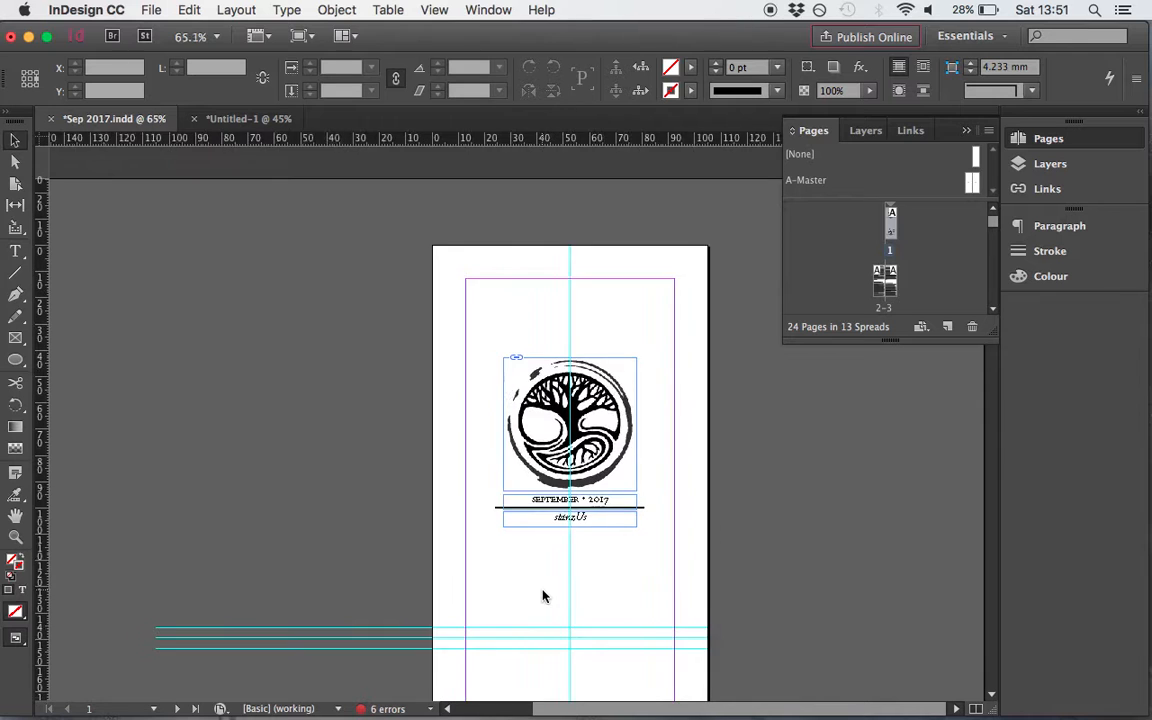
pyautogui.scroll(-1, 543, 596)
pyautogui.scroll(-3, 380, 516)
pyautogui.scroll(3, 380, 516)
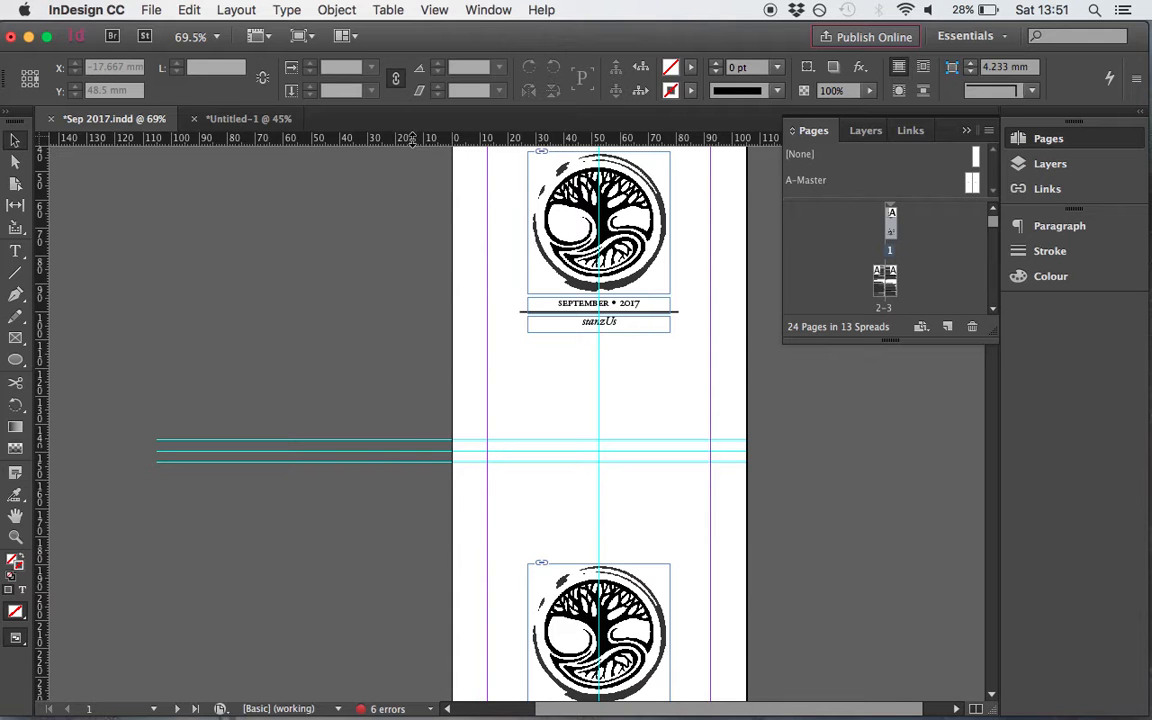
pyautogui.moveTo(413, 142); pyautogui.dragTo(390, 138)
pyautogui.scroll(-3, 390, 441)
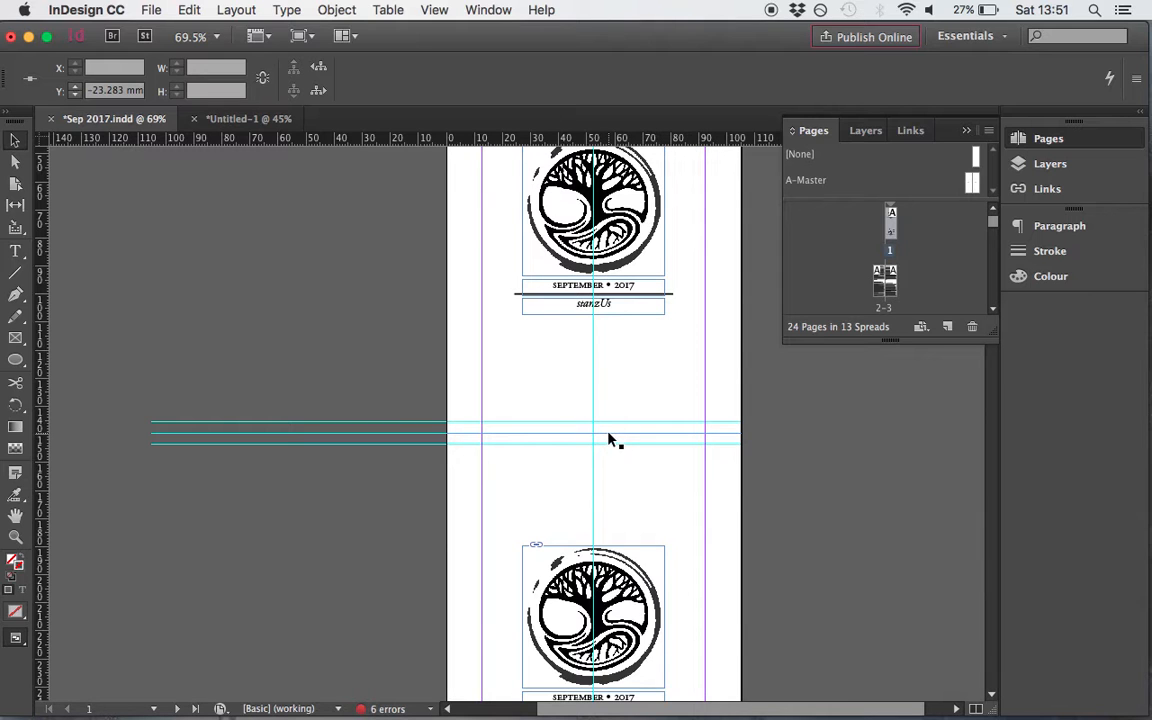
pyautogui.moveTo(608, 437); pyautogui.dragTo(629, 423)
pyautogui.scroll(1, 662, 446)
pyautogui.click(593, 392)
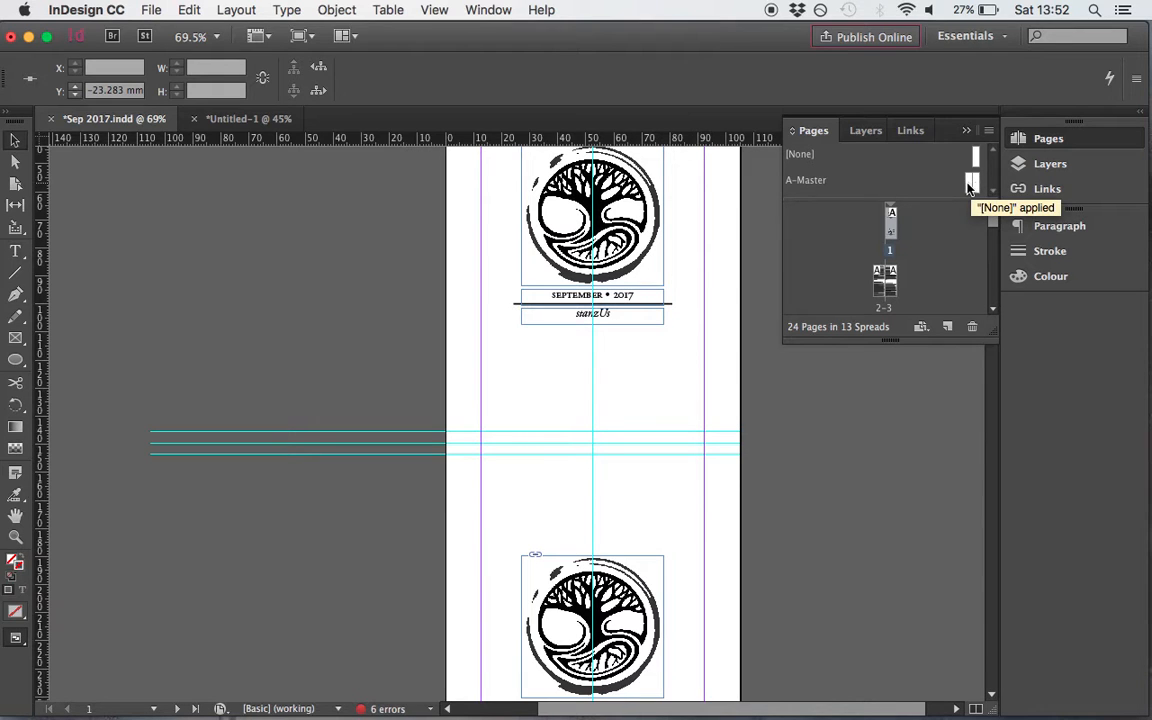
# Examine the inner spreads and the page numbers centred at the foot of pages 4 and 5
pyautogui.scroll(-10, 553, 545)
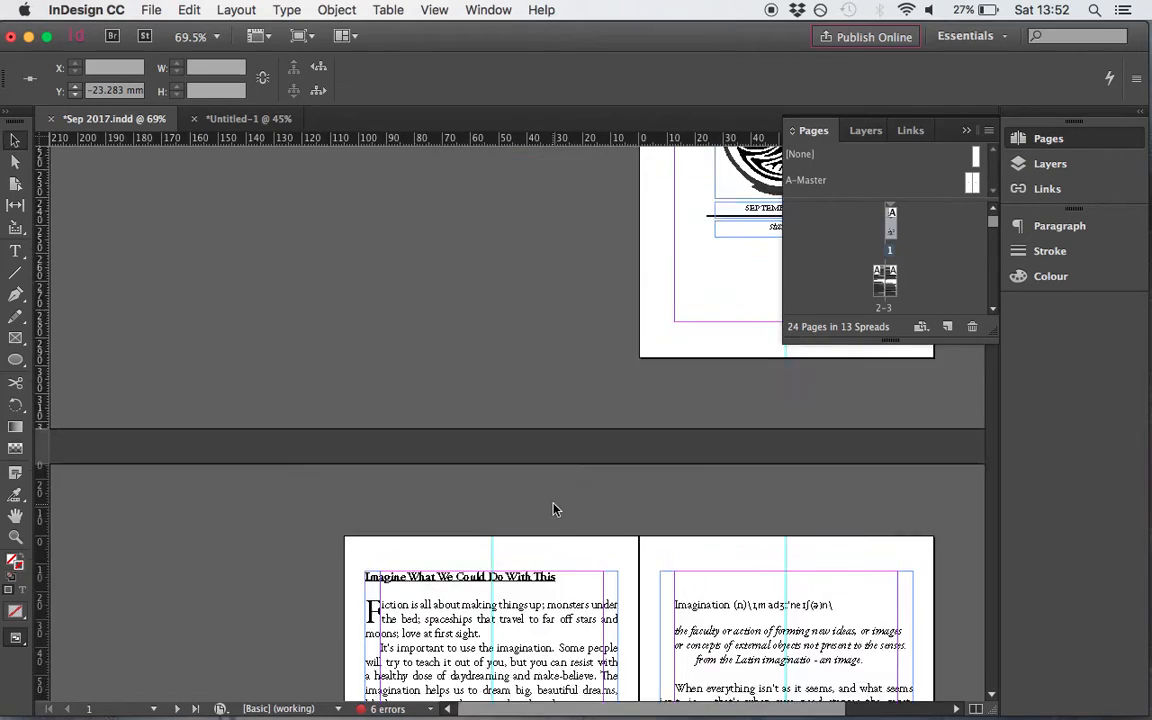
pyautogui.scroll(-5, 467, 549)
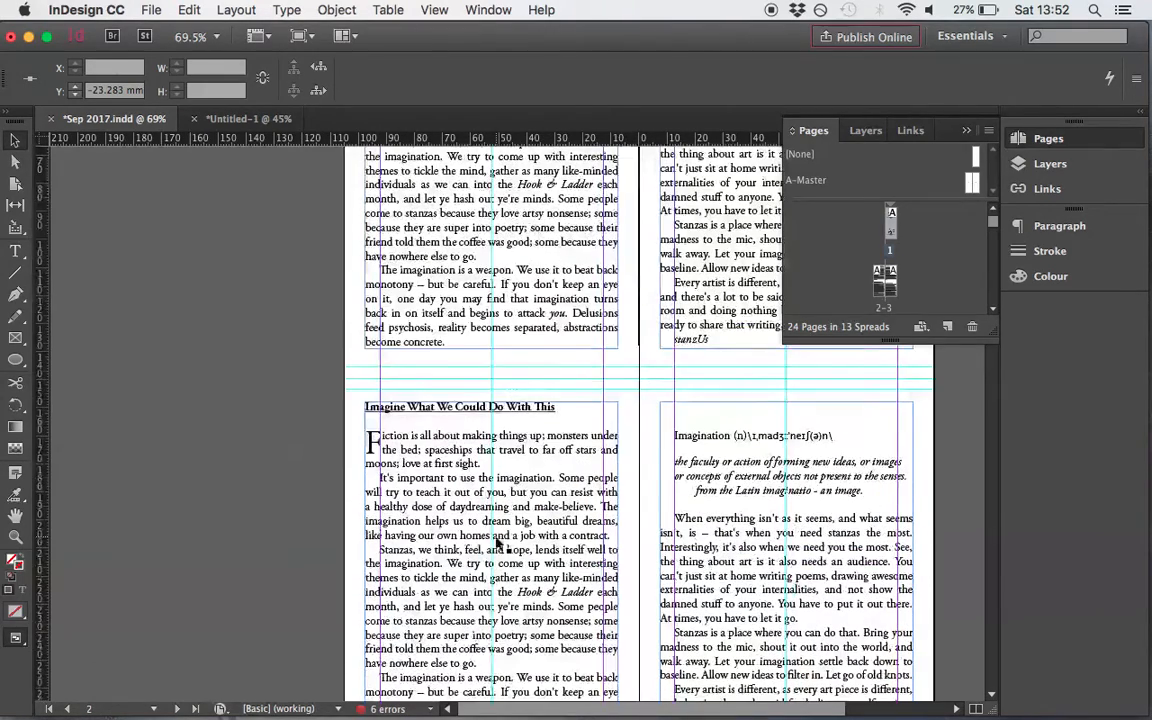
pyautogui.scroll(-10, 617, 391)
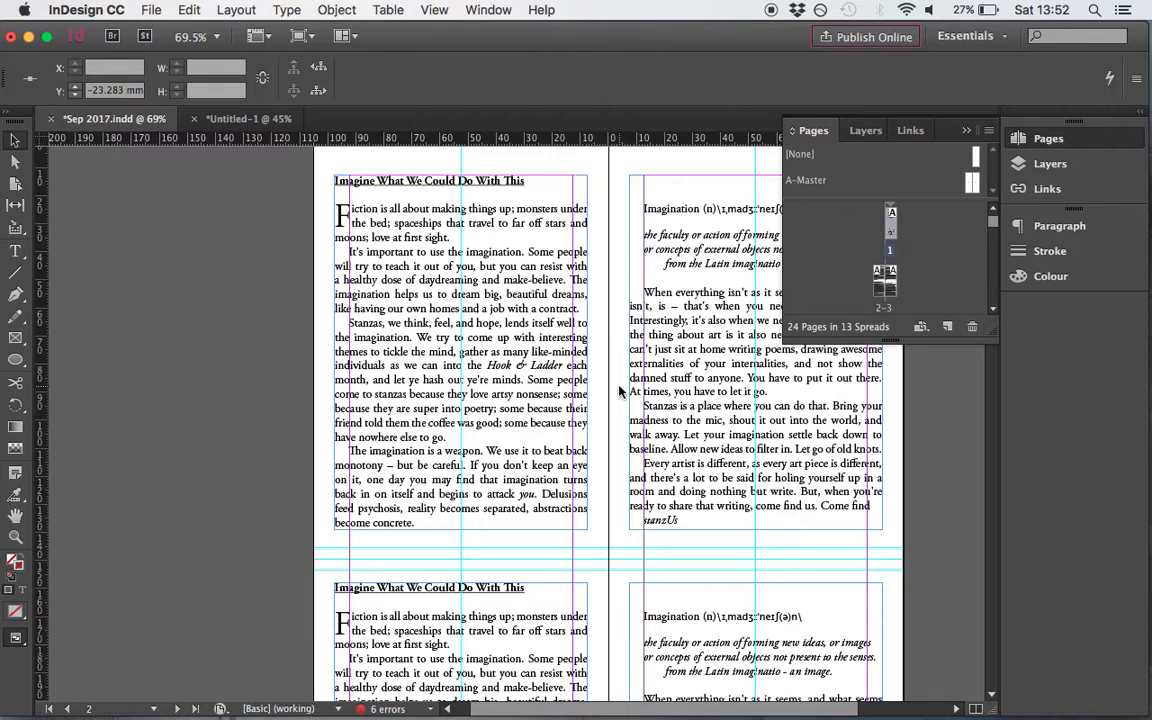
pyautogui.scroll(-8, 618, 391)
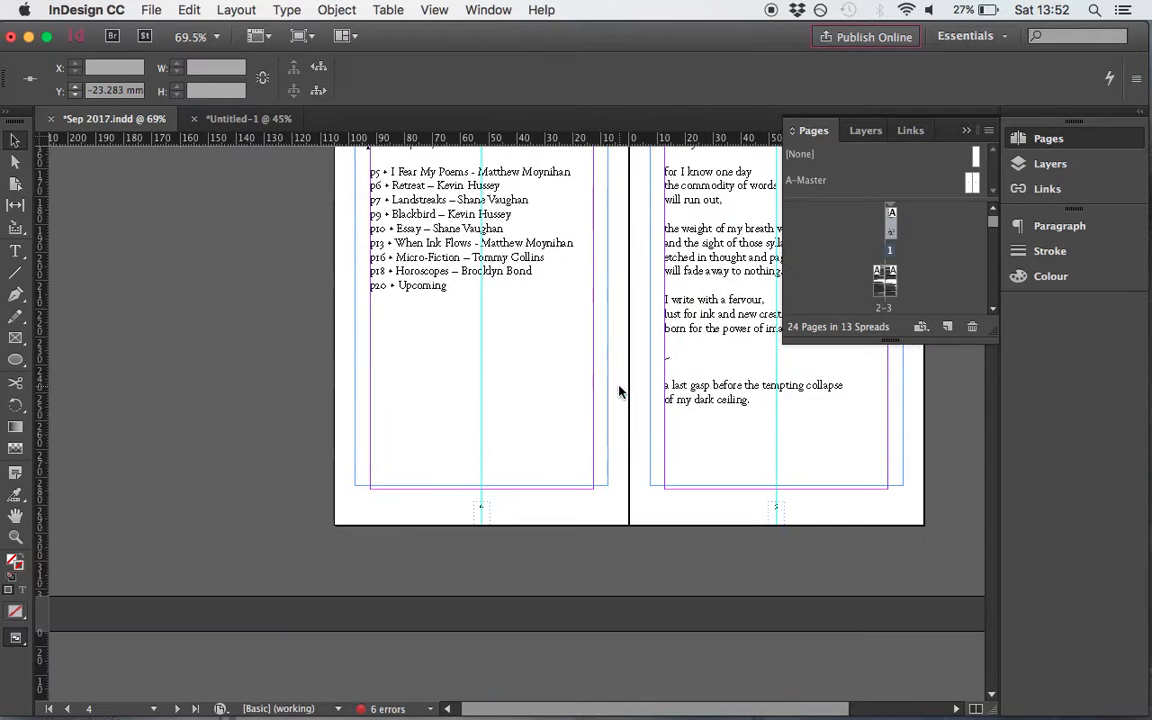
pyautogui.scroll(5, 467, 438)
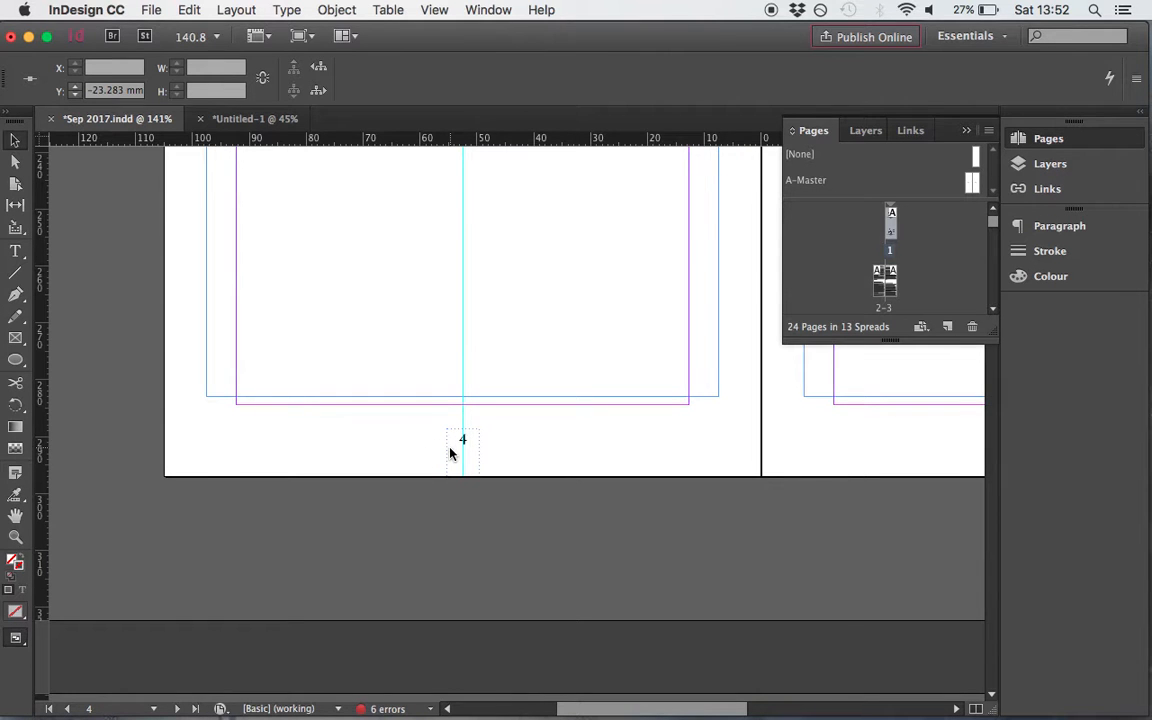
pyautogui.scroll(-2, 445, 450)
pyautogui.scroll(2, 450, 453)
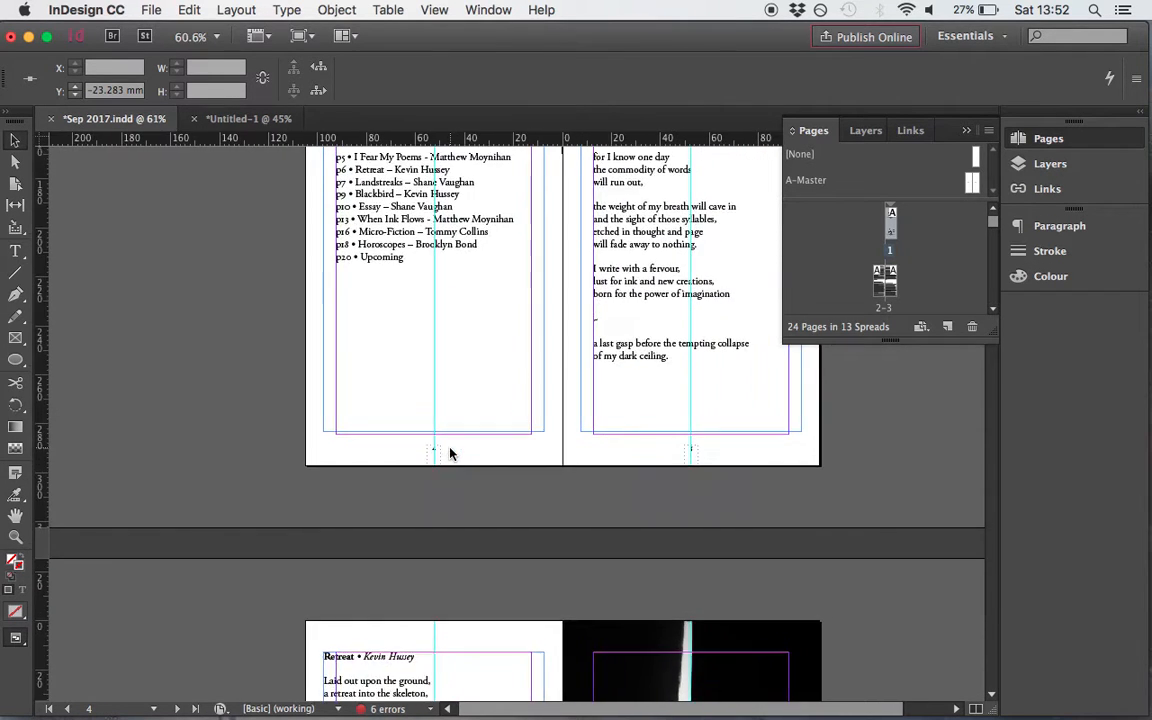
pyautogui.scroll(-1, 532, 396)
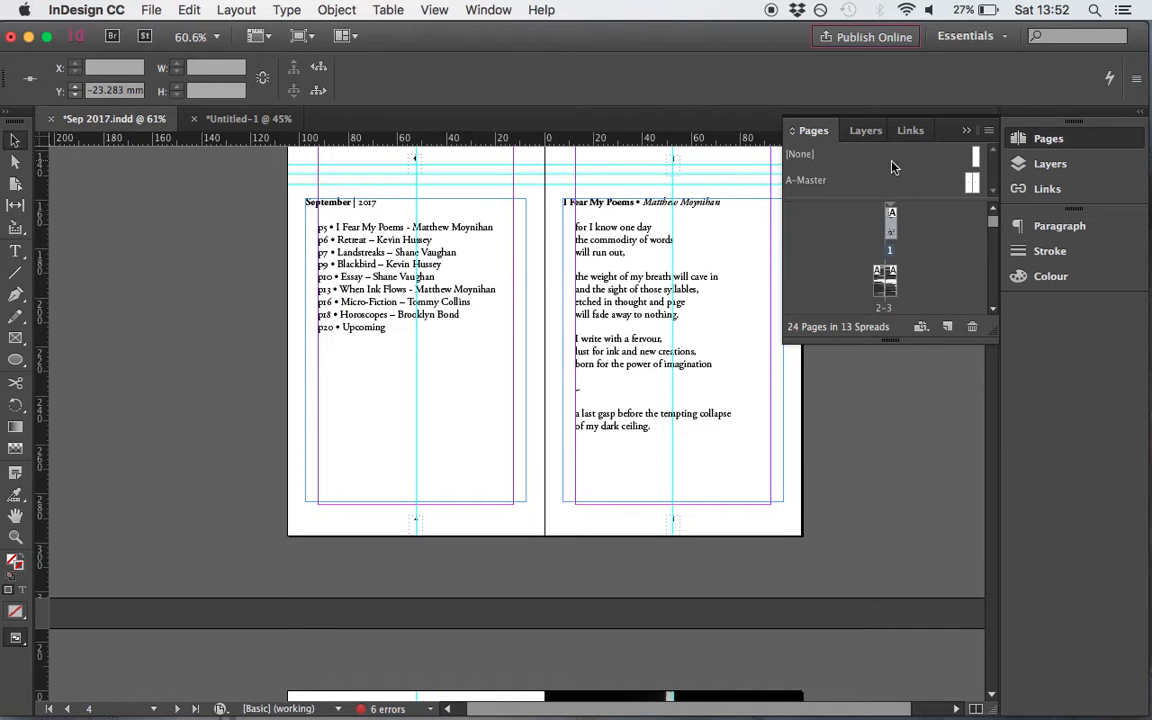
# Open the A-Master spread and examine its guides and the page number marker "A" near the middle guides
pyautogui.doubleClick(967, 187)
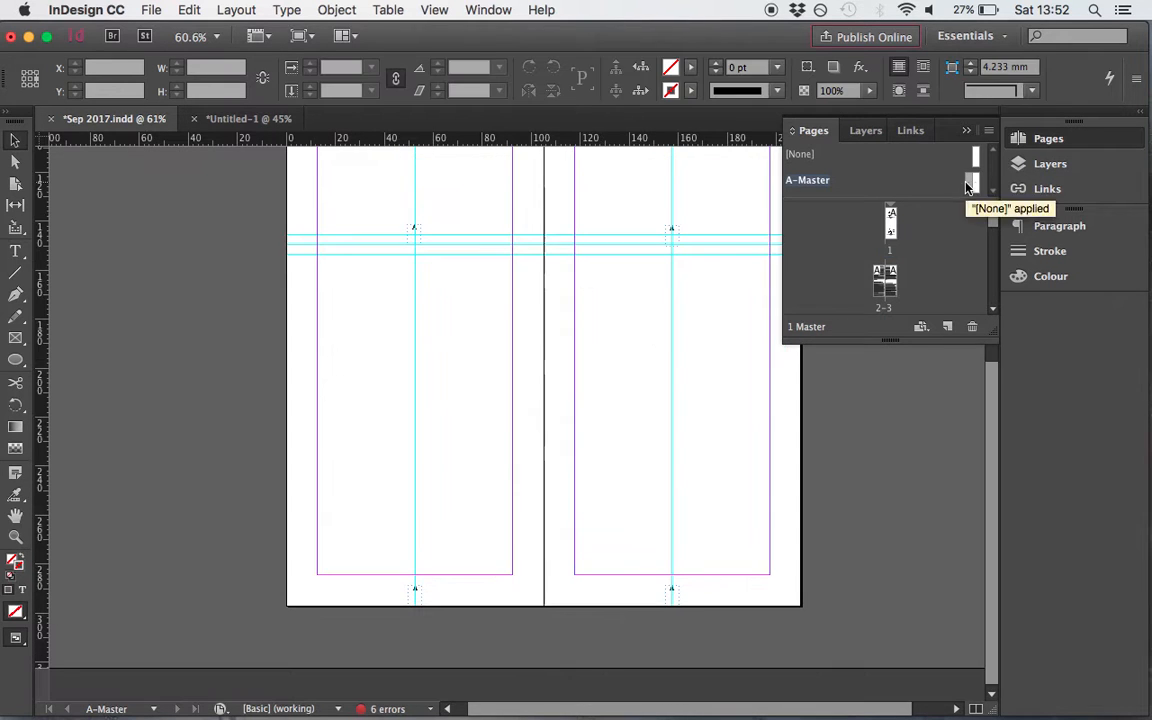
pyautogui.scroll(4, 478, 430)
pyautogui.scroll(3, 478, 430)
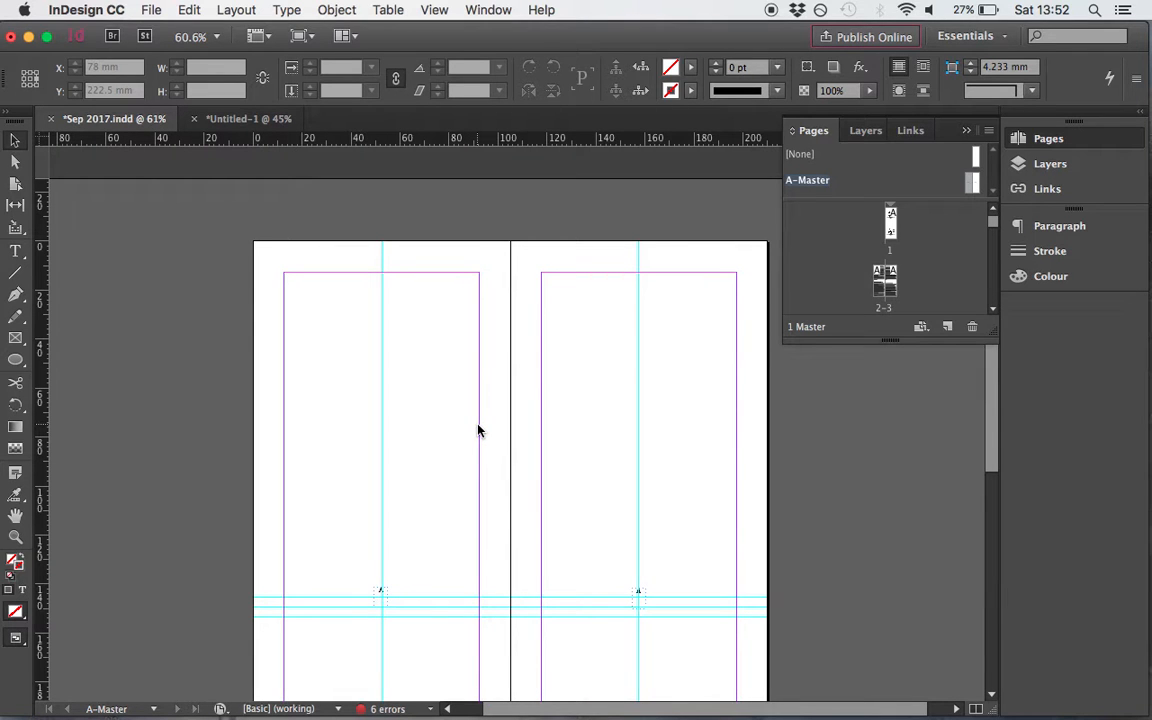
pyautogui.scroll(-4, 478, 430)
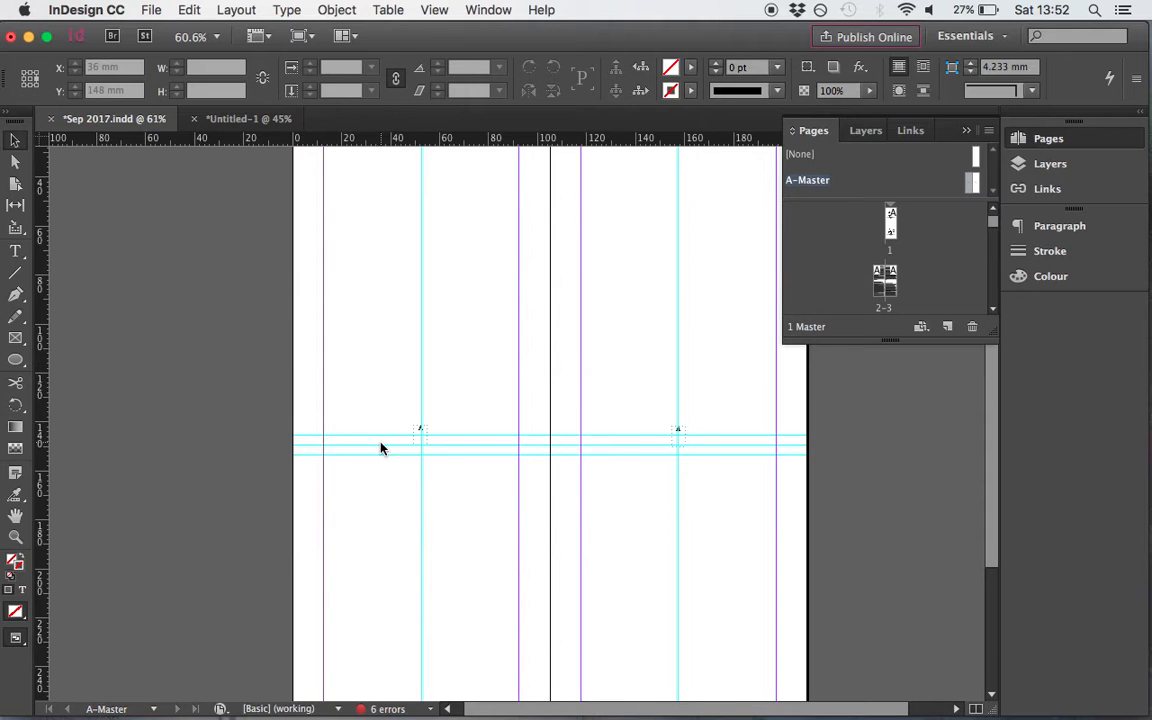
pyautogui.scroll(10, 380, 448)
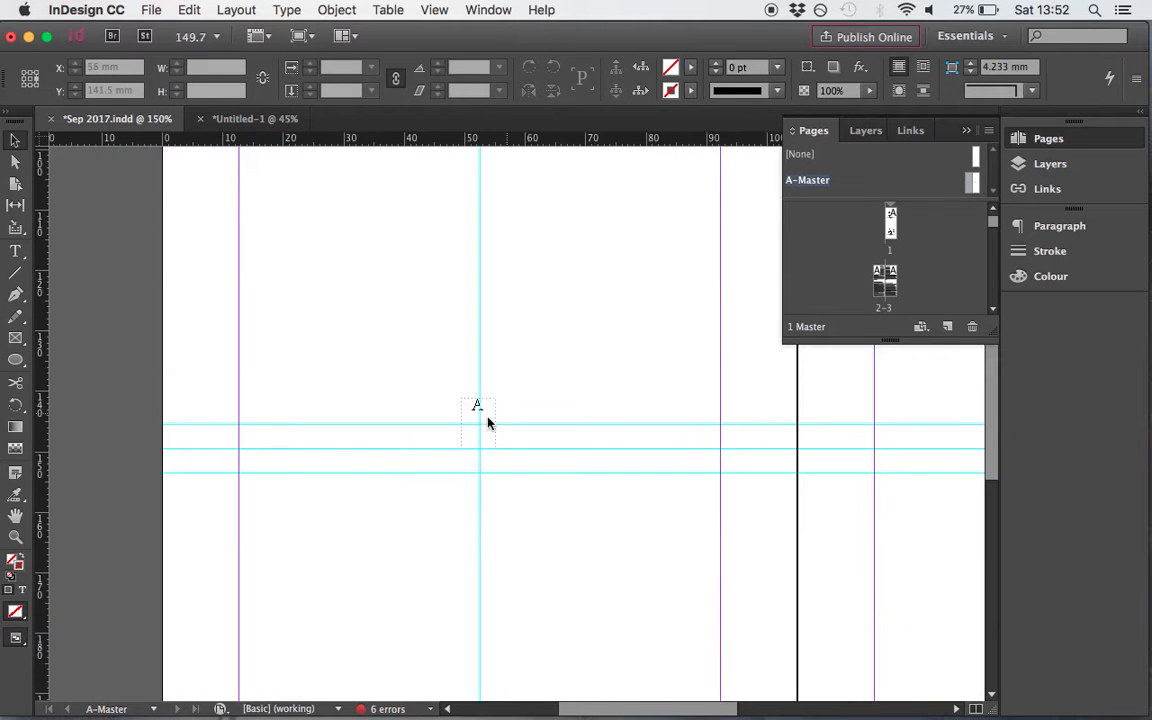
# Find where the Current Page Number marker is offered among the special characters for type
pyautogui.click(288, 10)
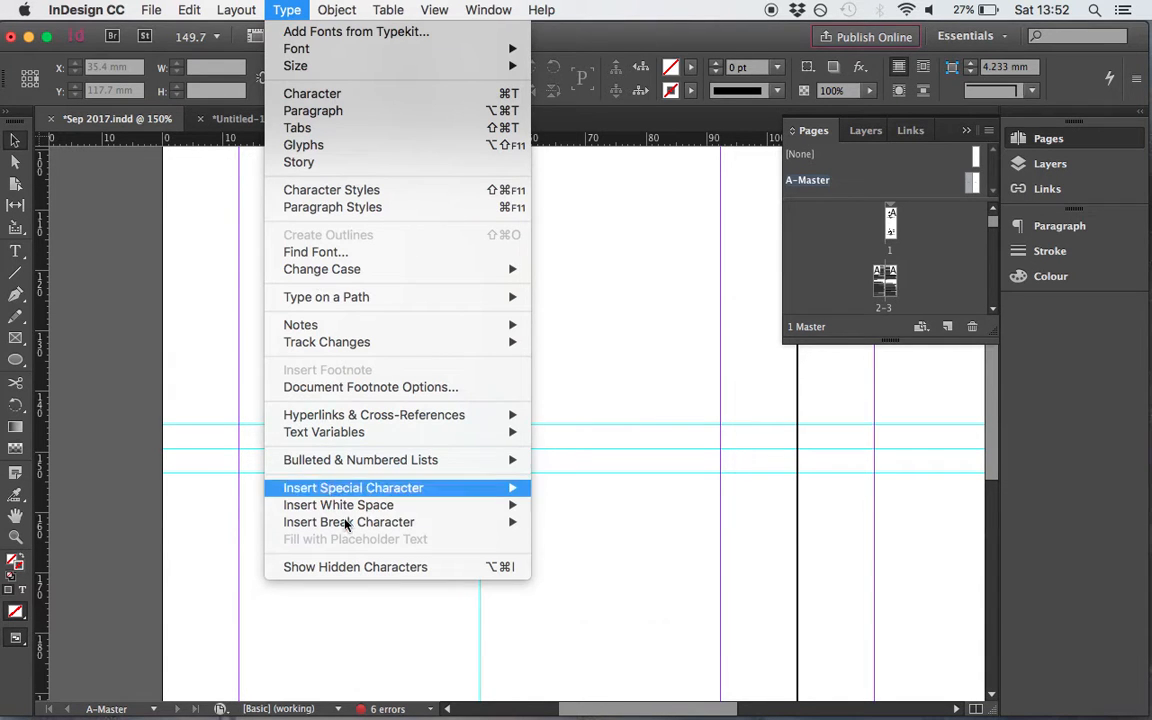
pyautogui.moveTo(400, 492)
pyautogui.moveTo(593, 504)
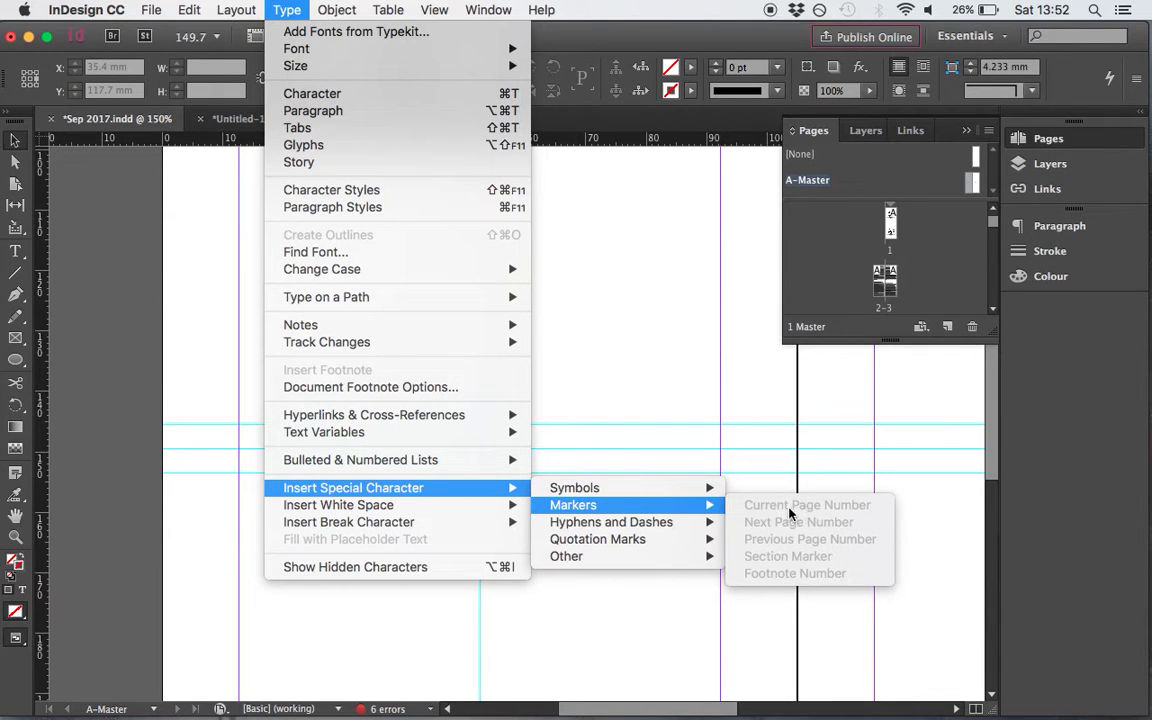
pyautogui.click(645, 391)
# Select the page number marker on A-Master's left page and examine the matching markers on the right page and at both feet
pyautogui.click(476, 408)
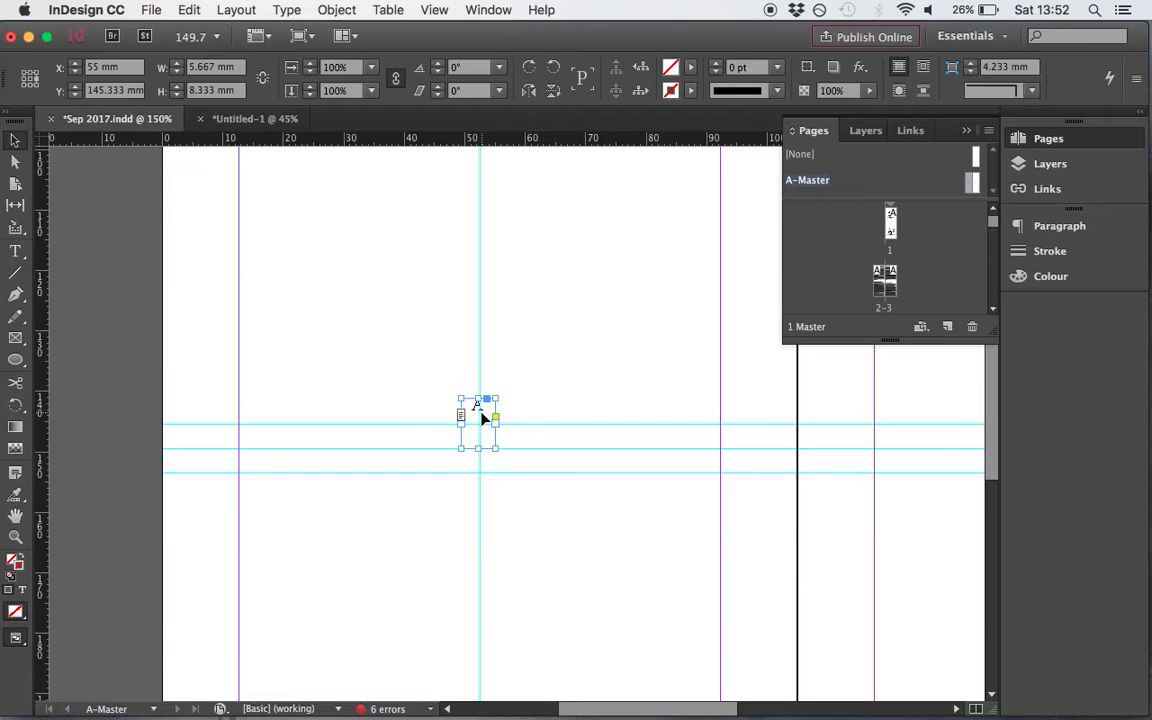
pyautogui.doubleClick(479, 410)
pyautogui.doubleClick(477, 405)
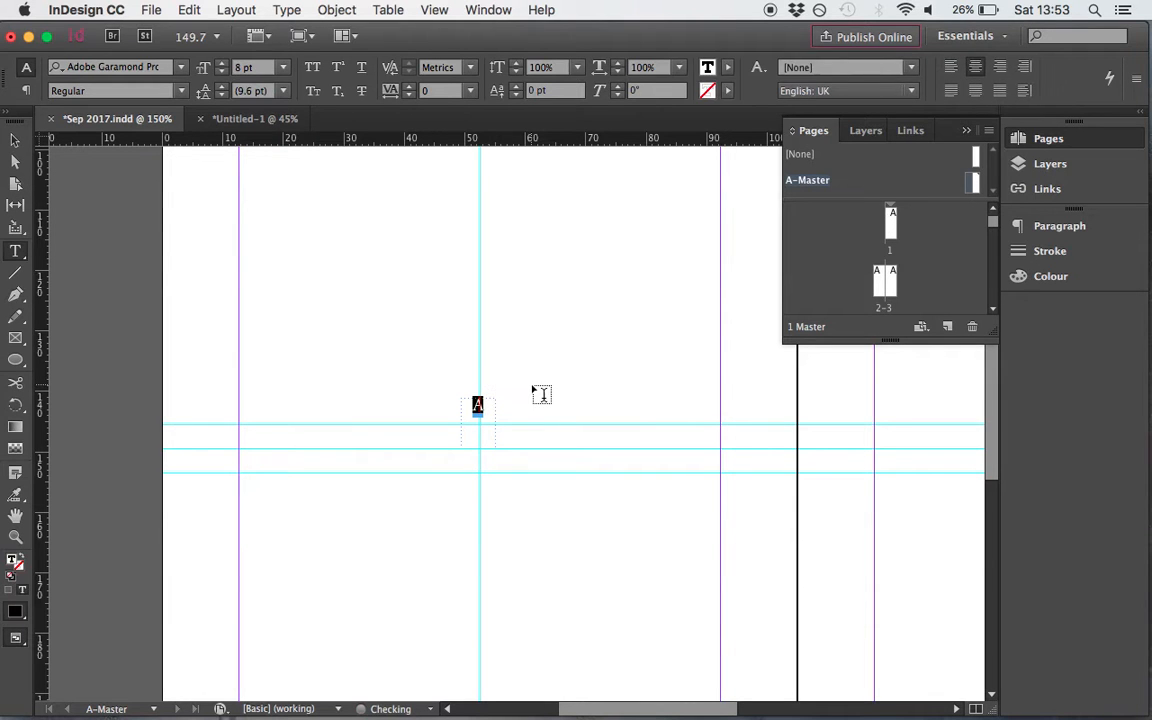
pyautogui.press('Escape')
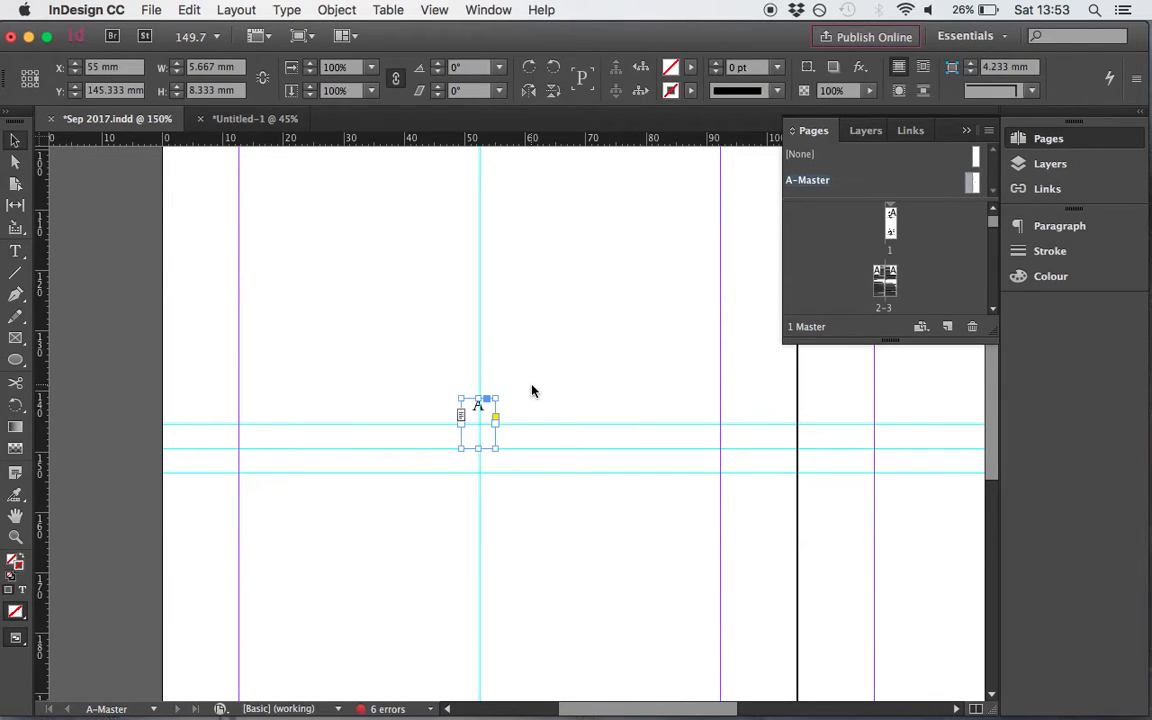
pyautogui.hscroll(15, 573, 418)
pyautogui.scroll(2, 573, 418)
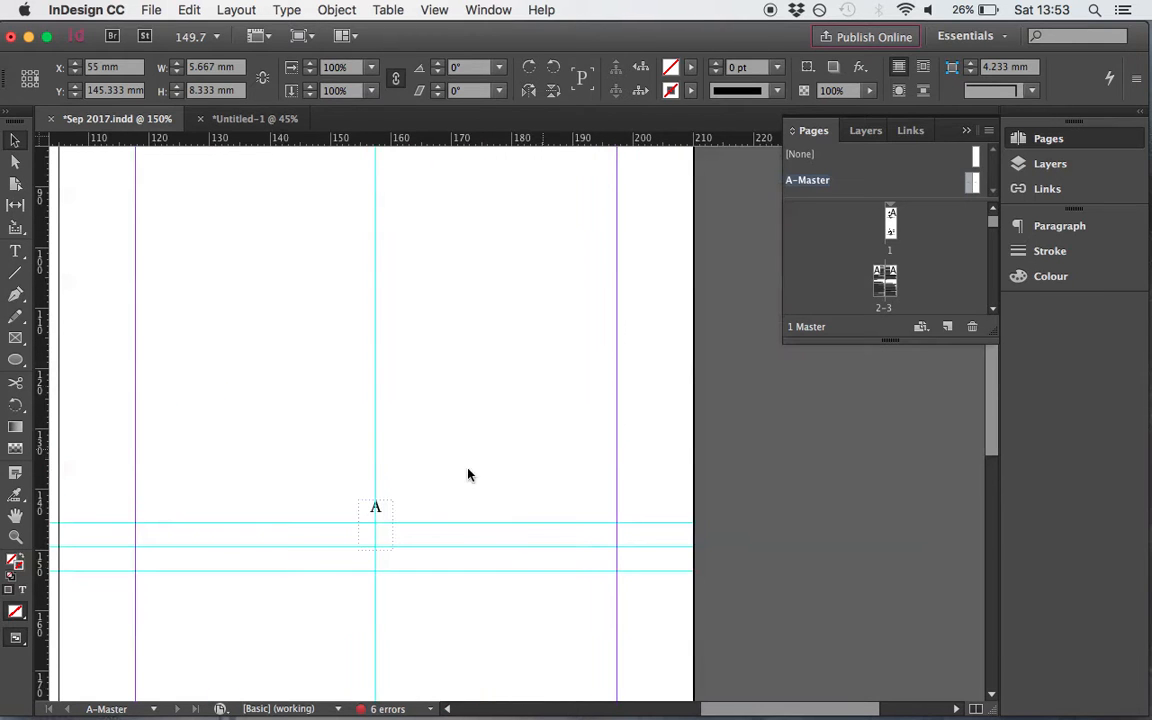
pyautogui.scroll(-5, 348, 530)
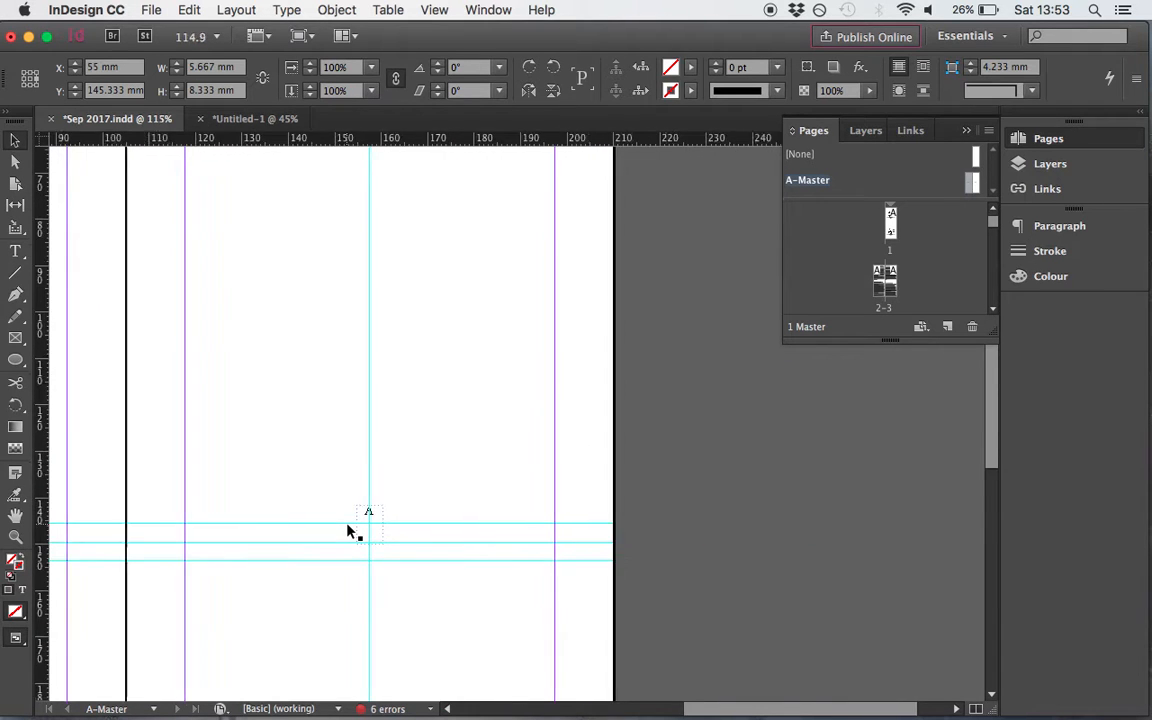
pyautogui.scroll(-6, 348, 531)
pyautogui.hscroll(-3, 348, 531)
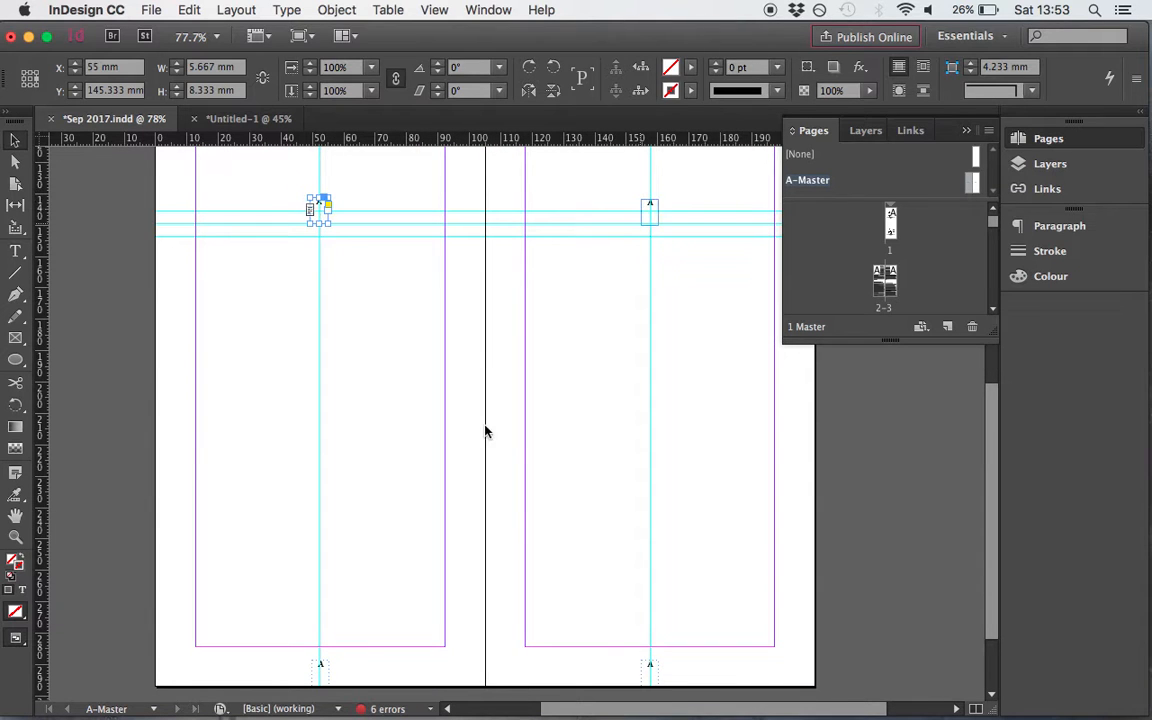
pyautogui.click(975, 187)
pyautogui.rightClick(975, 187)
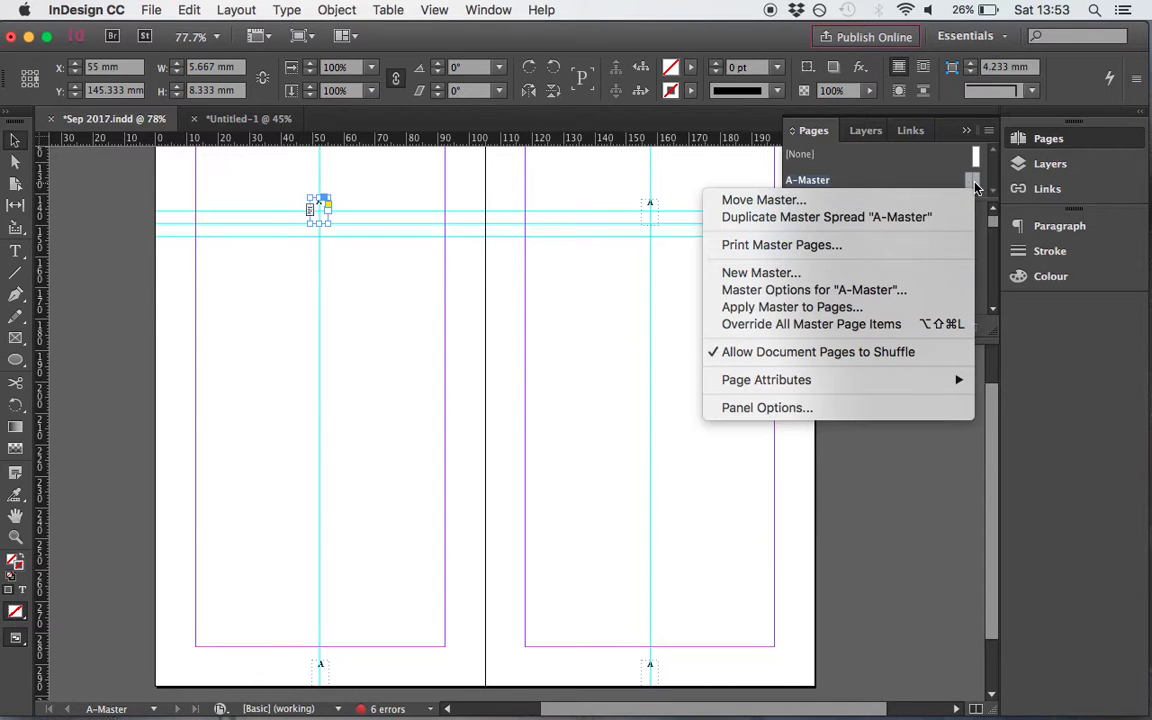
pyautogui.click(838, 312)
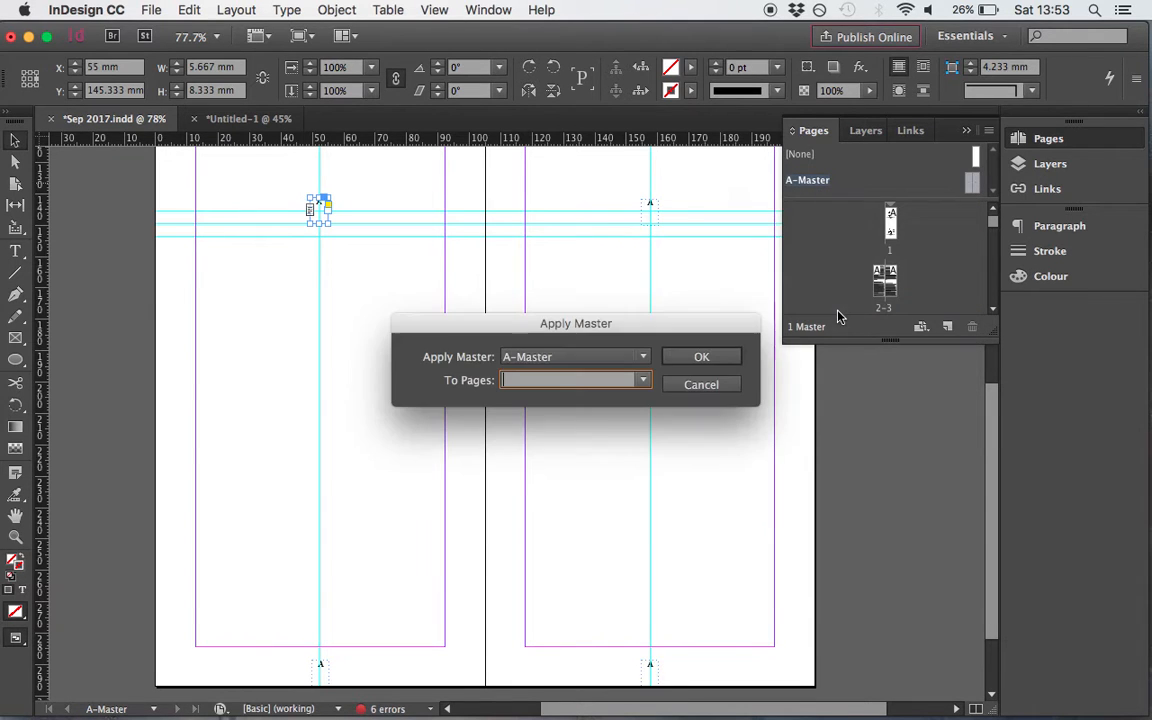
pyautogui.click(643, 385)
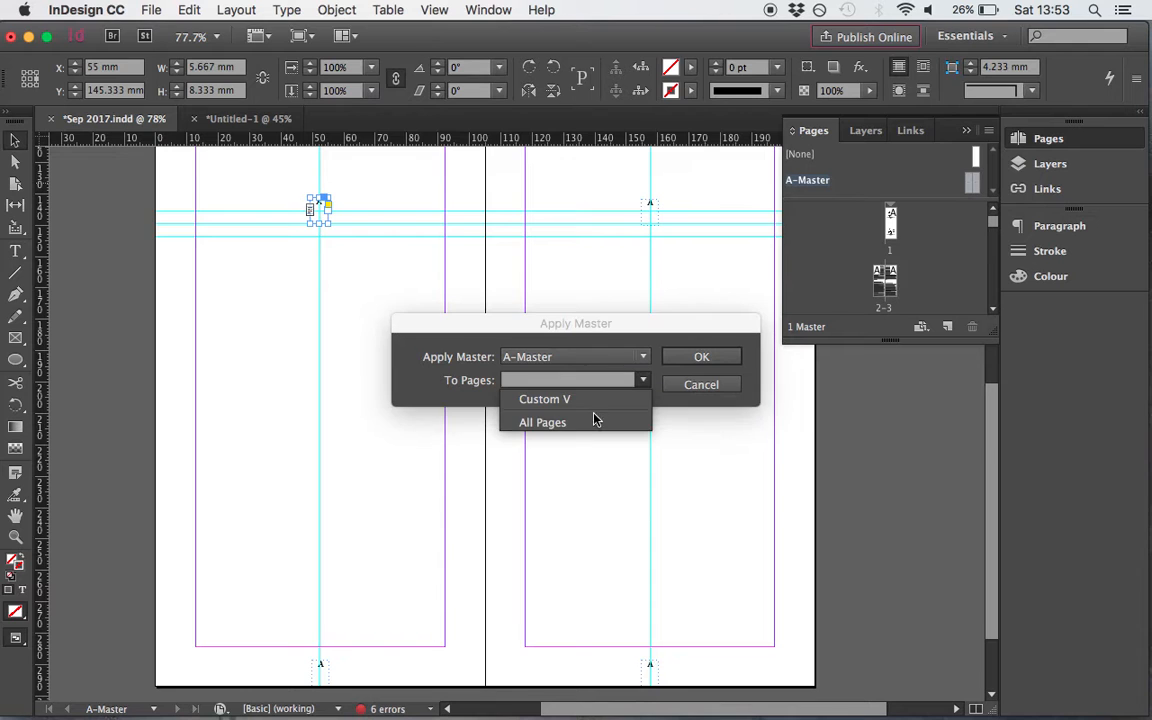
pyautogui.click(690, 388)
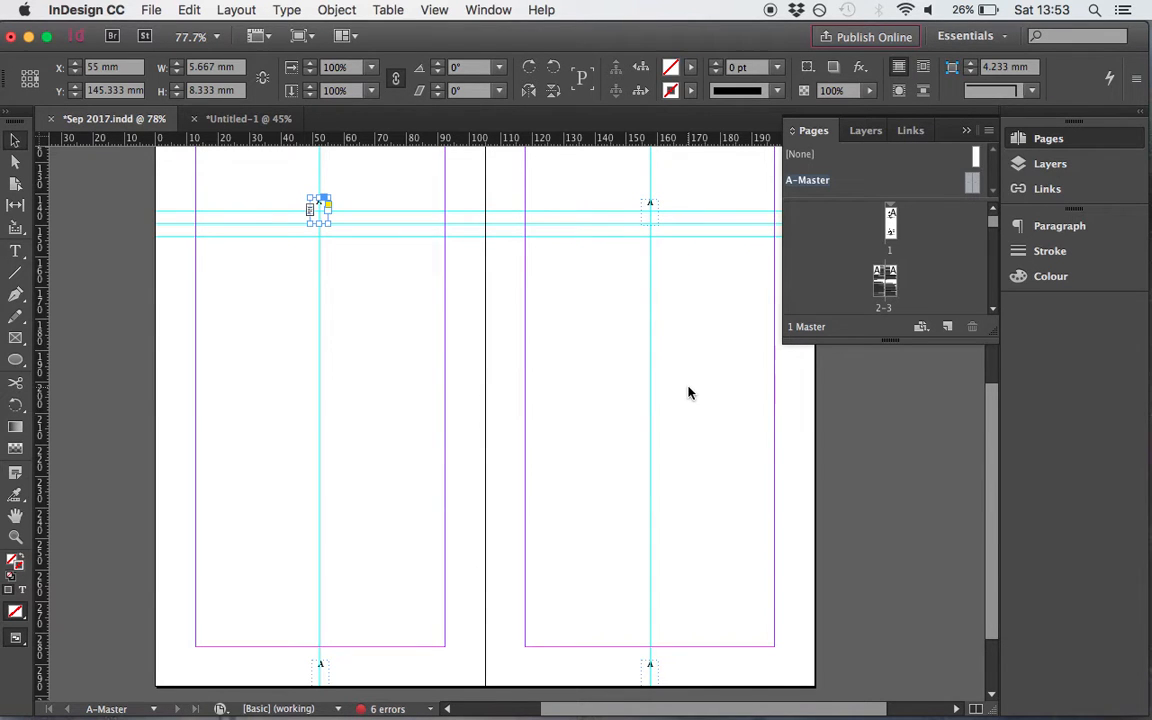
# Apply A-Master to all pages of the booklet
pyautogui.rightClick(970, 192)
pyautogui.click(797, 312)
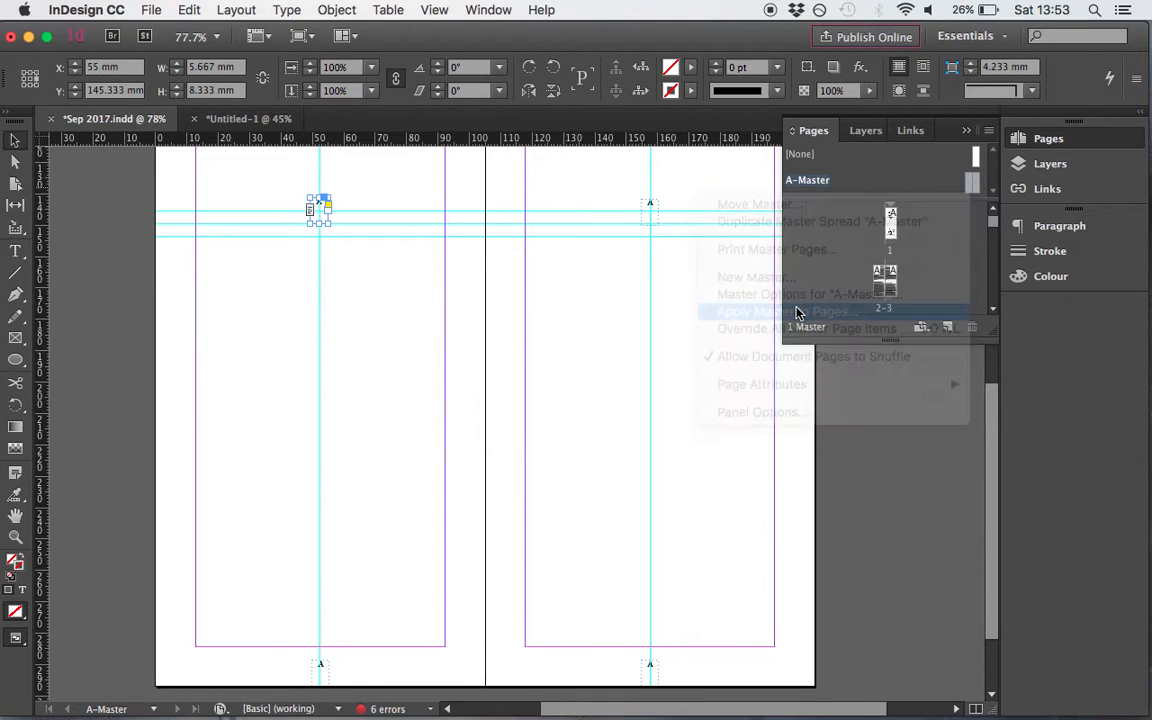
pyautogui.click(643, 380)
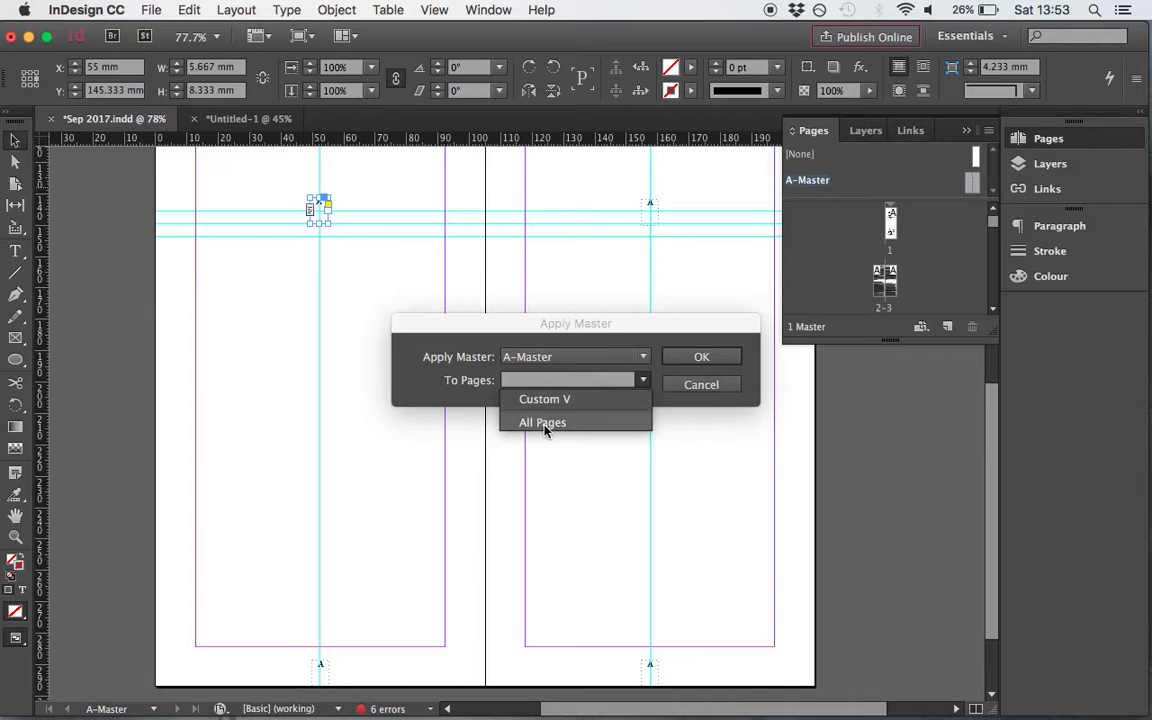
pyautogui.click(543, 420)
pyautogui.click(708, 362)
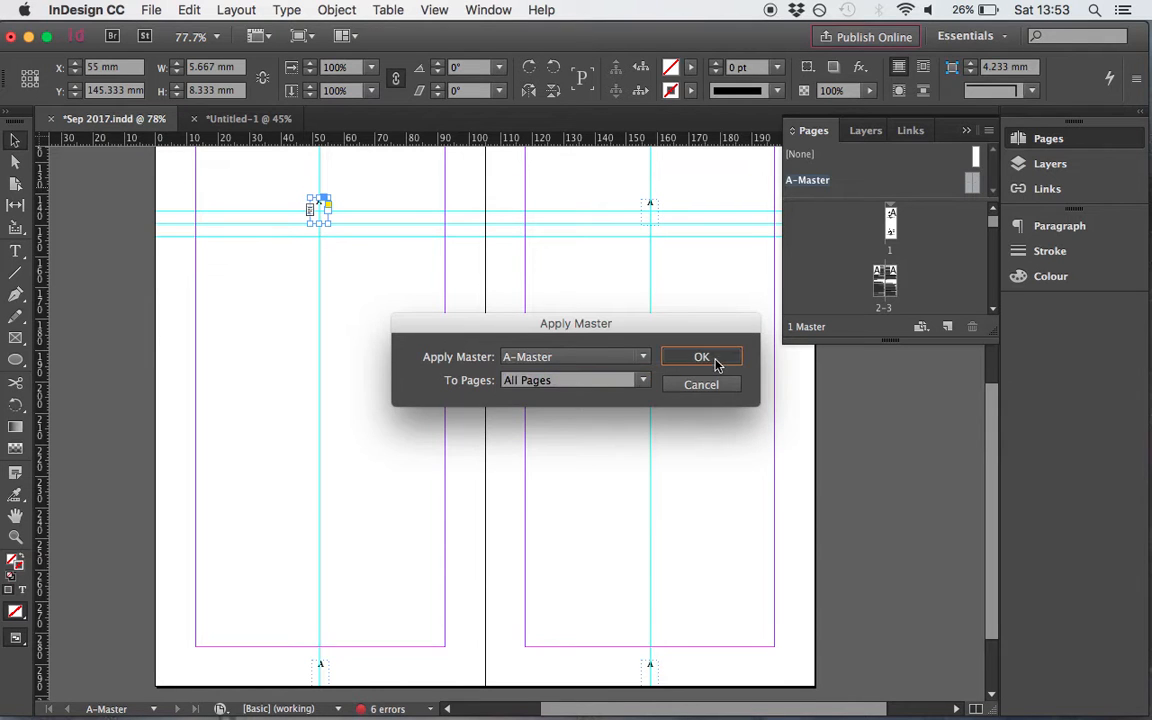
# Open page 1 and examine the automatic page number between the two cover designs
pyautogui.doubleClick(891, 222)
pyautogui.scroll(-4, 407, 507)
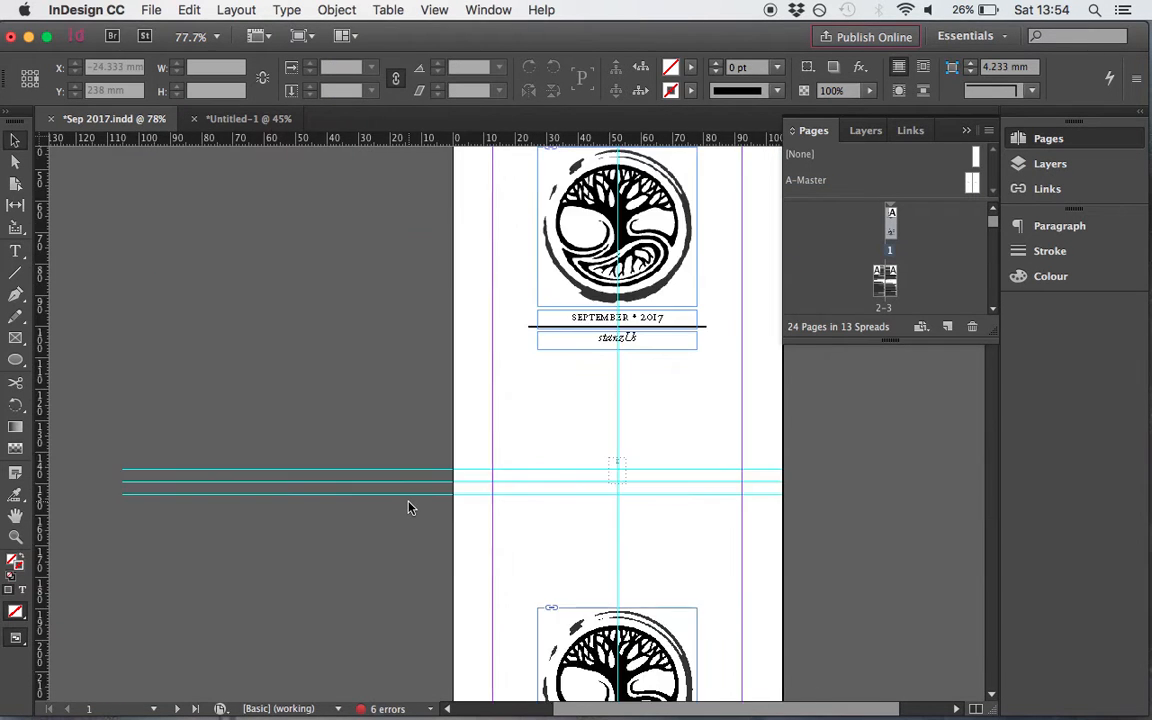
pyautogui.scroll(2, 407, 507)
pyautogui.hscroll(1, 407, 507)
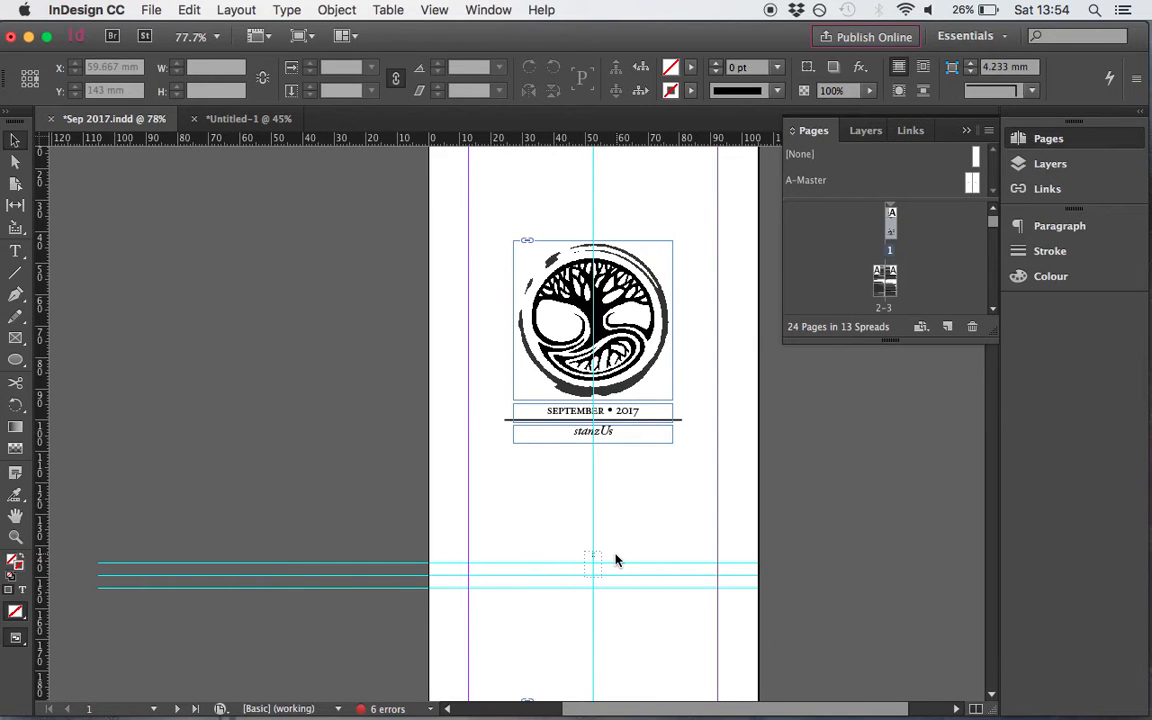
pyautogui.scroll(5, 615, 561)
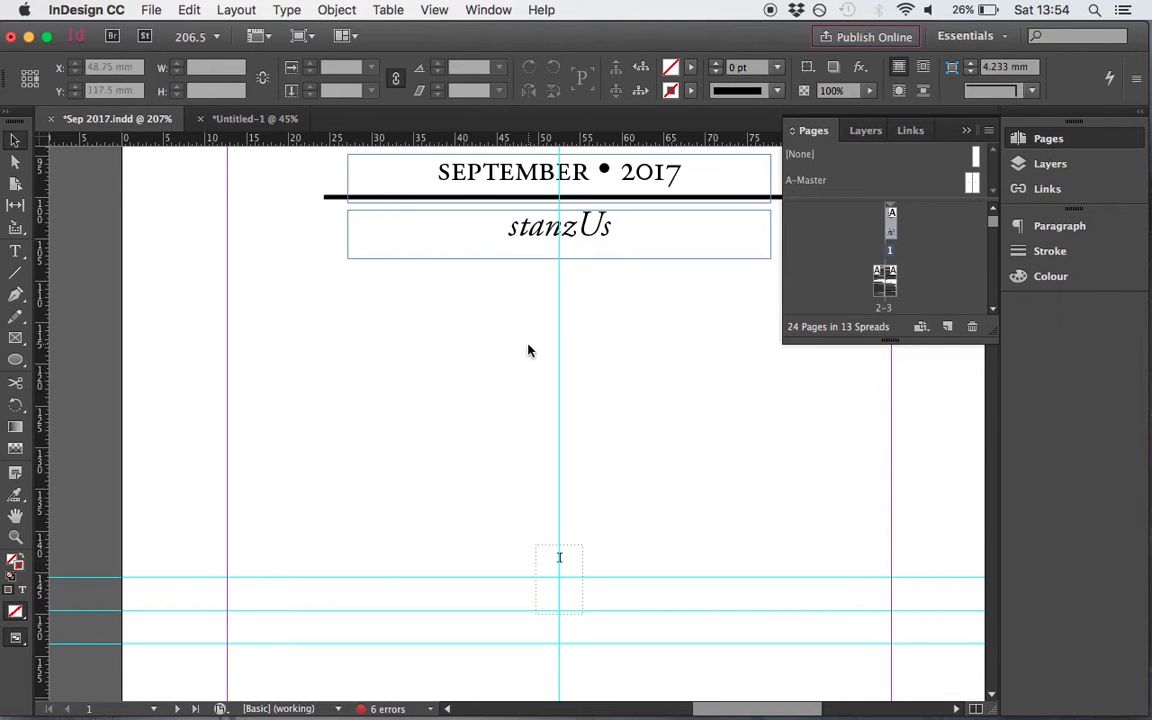
pyautogui.scroll(-3, 501, 473)
pyautogui.scroll(-3, 501, 473)
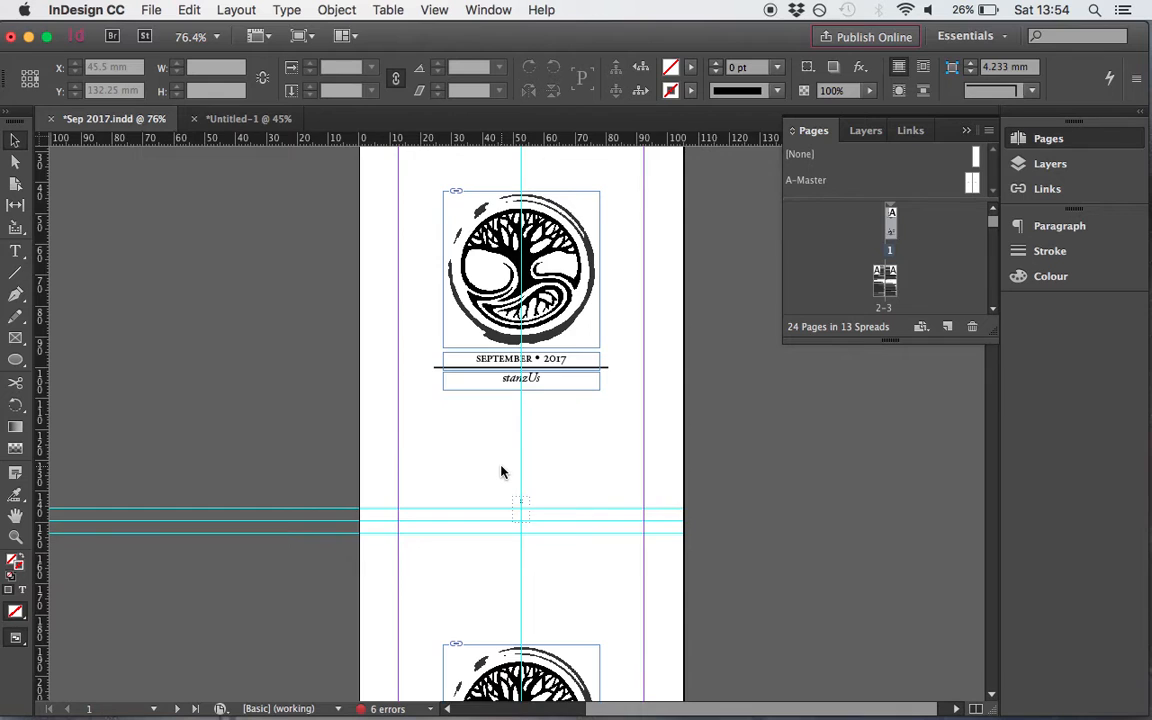
pyautogui.scroll(-2, 501, 473)
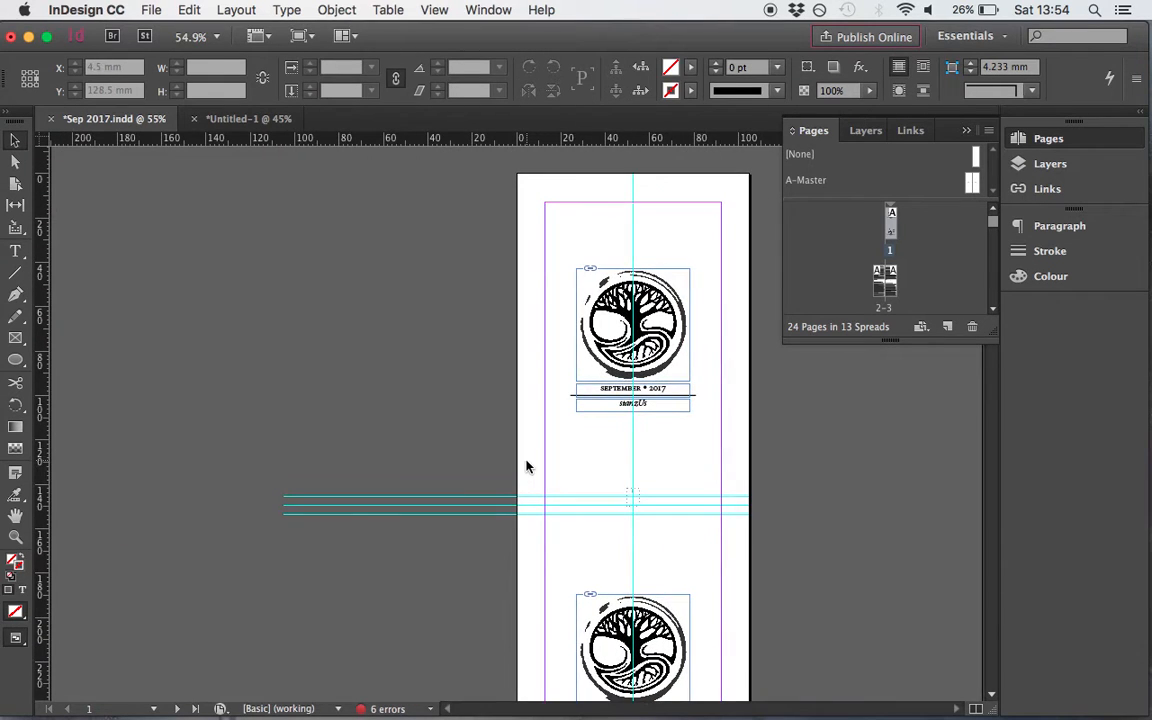
pyautogui.scroll(3, 527, 465)
# Examine the automatic page numbers on the inner spreads of pages 2 to 5
pyautogui.scroll(-10, 527, 465)
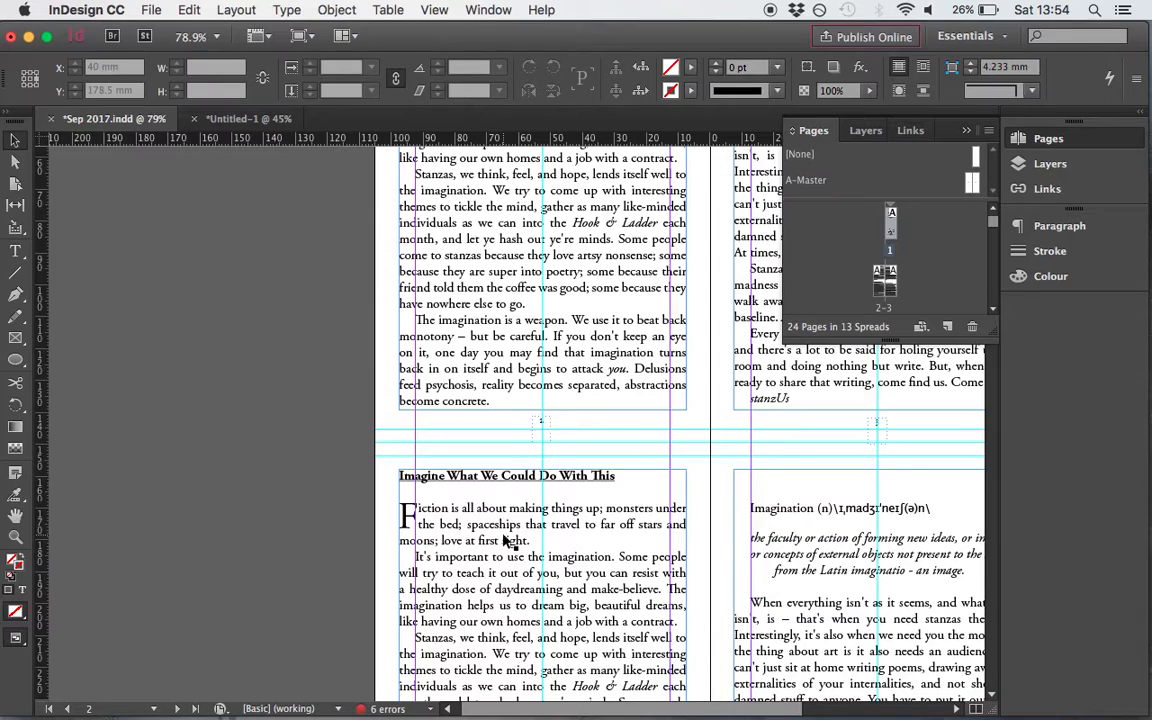
pyautogui.scroll(-1, 515, 525)
pyautogui.scroll(-2, 515, 525)
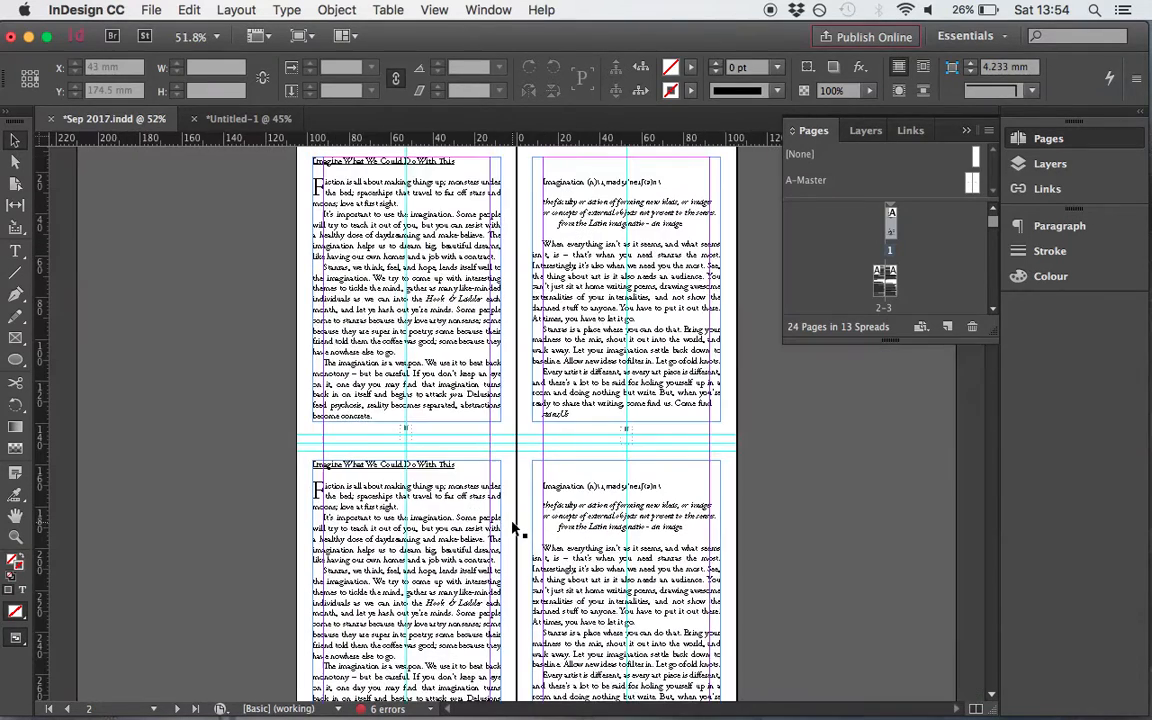
pyautogui.scroll(-5, 515, 527)
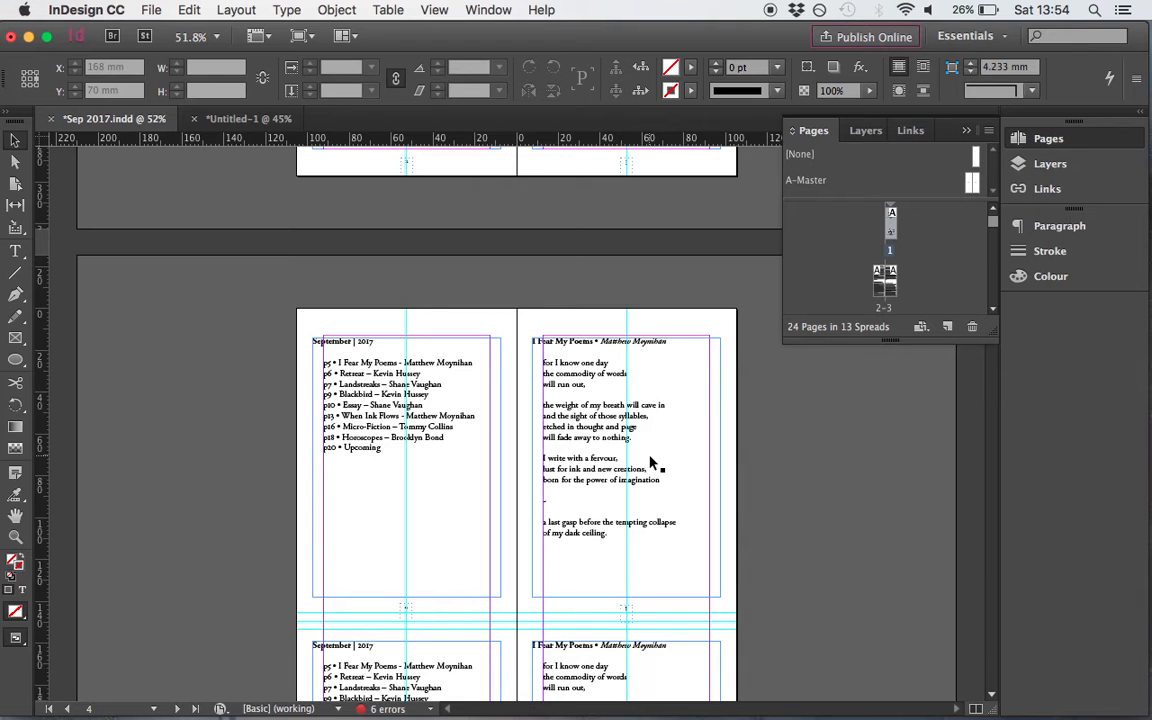
# Try to override all master page items on page 1 and clear the page number frame at its foot
pyautogui.scroll(5, 655, 464)
pyautogui.scroll(3, 652, 463)
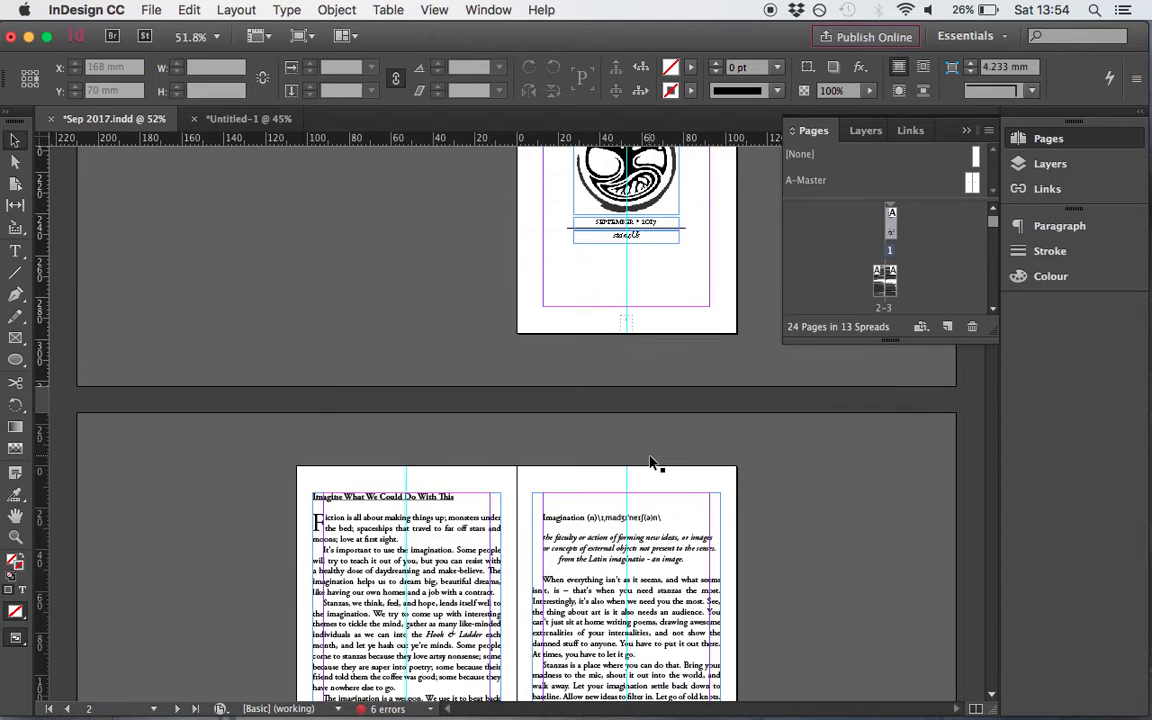
pyautogui.rightClick(891, 226)
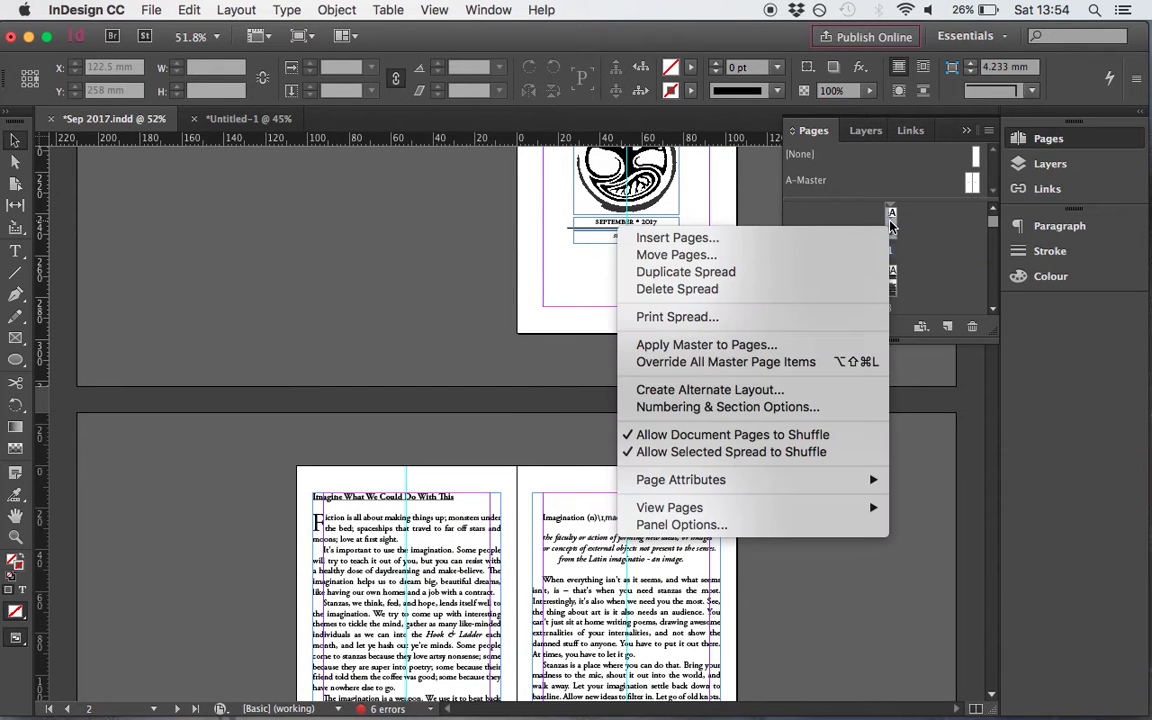
pyautogui.click(748, 365)
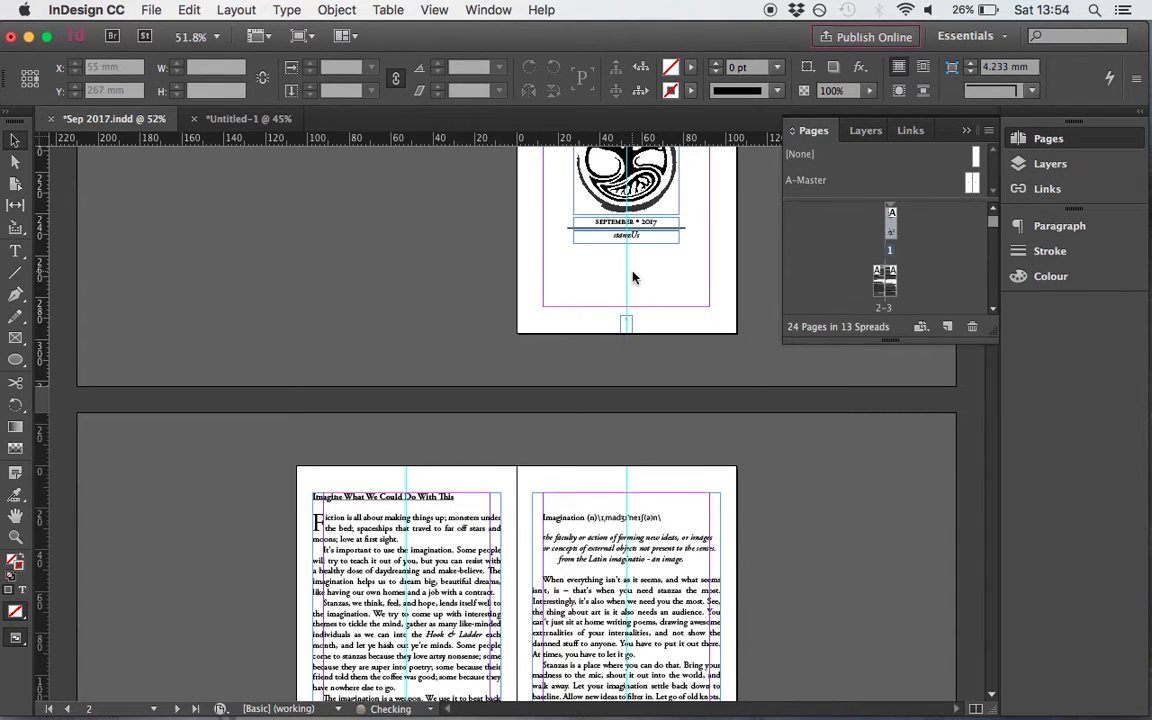
pyautogui.scroll(5, 632, 277)
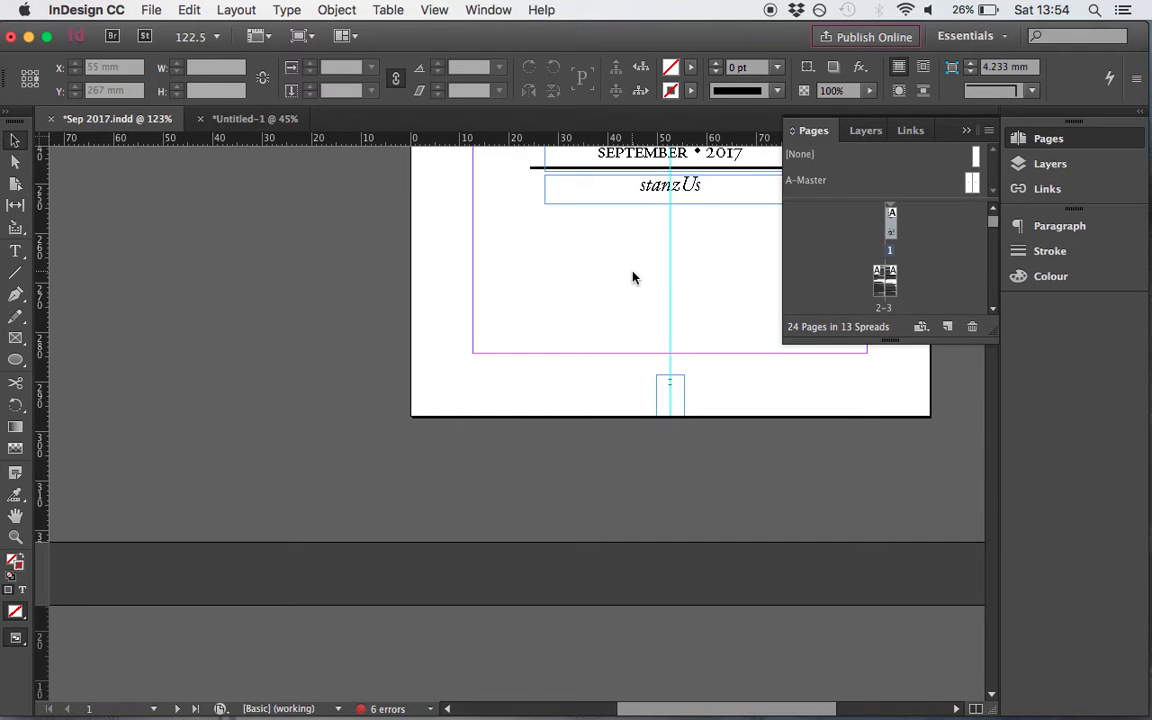
pyautogui.rightClick(891, 222)
pyautogui.click(722, 358)
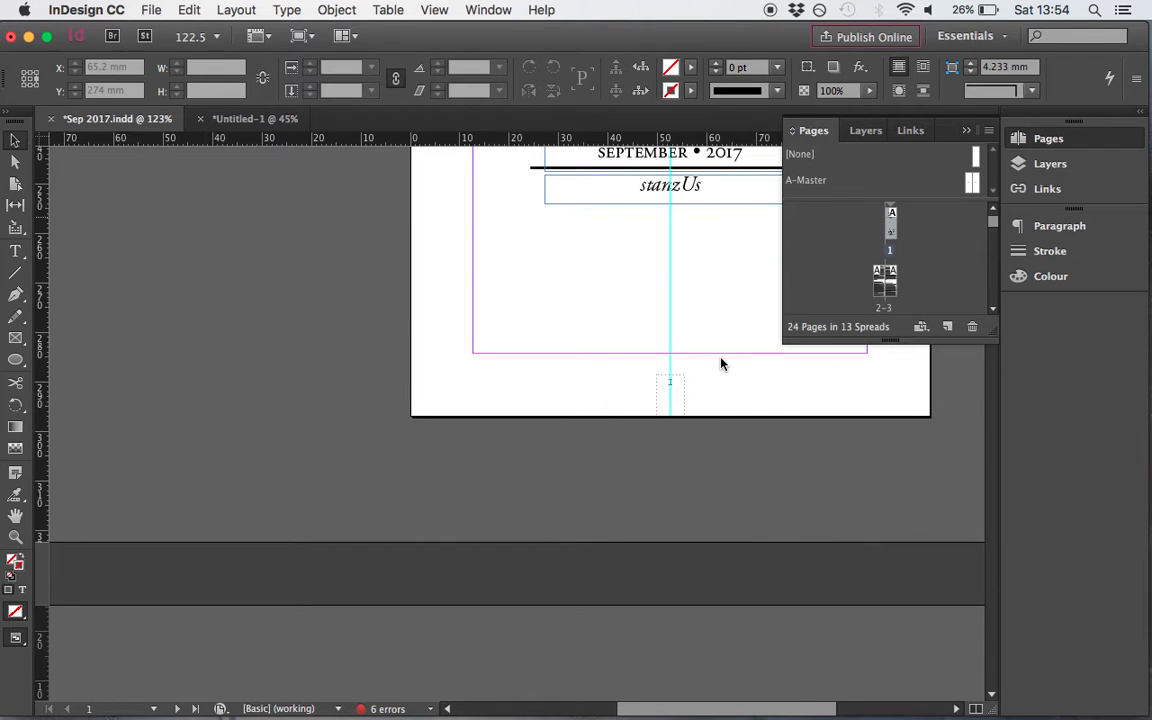
pyautogui.click(678, 398)
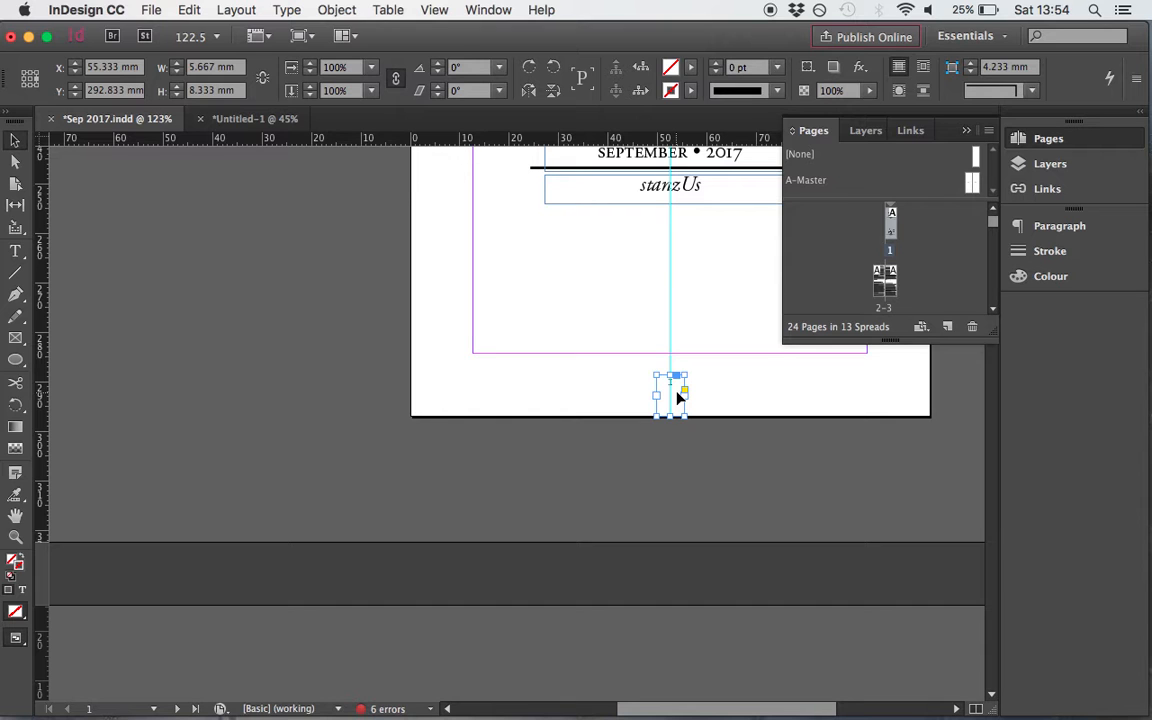
pyautogui.press('super+shift+a')
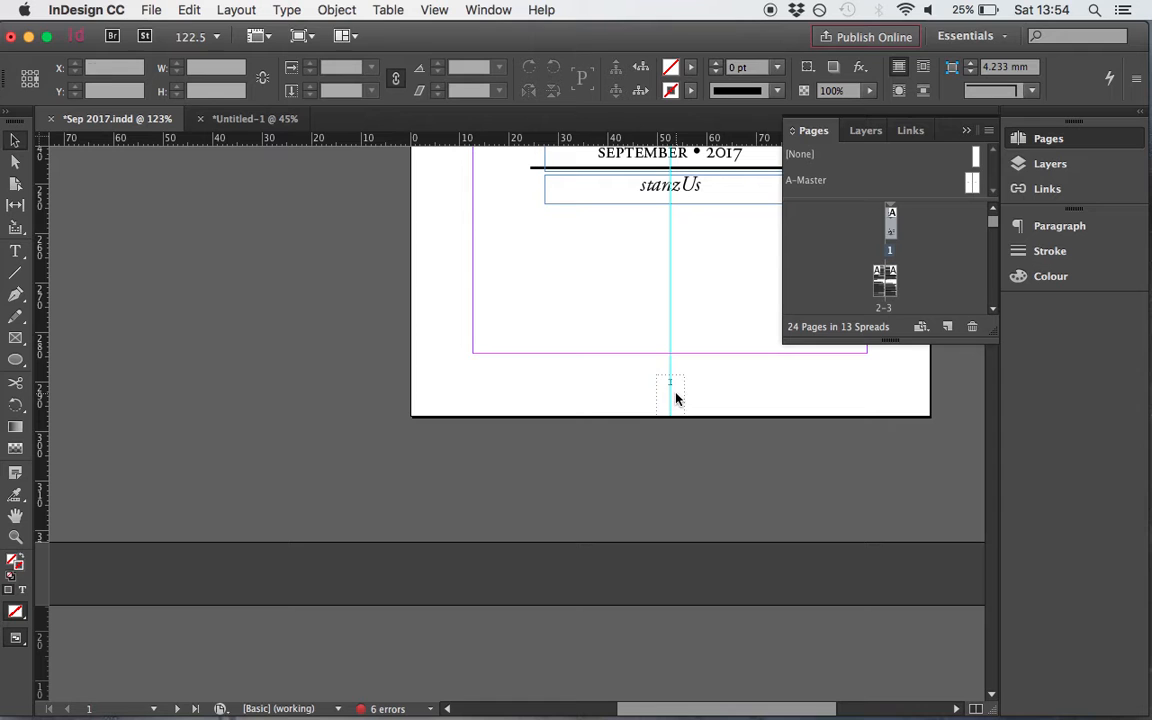
# Override all master page items on page 1 again and delete the page number frame from the cover
pyautogui.rightClick(892, 229)
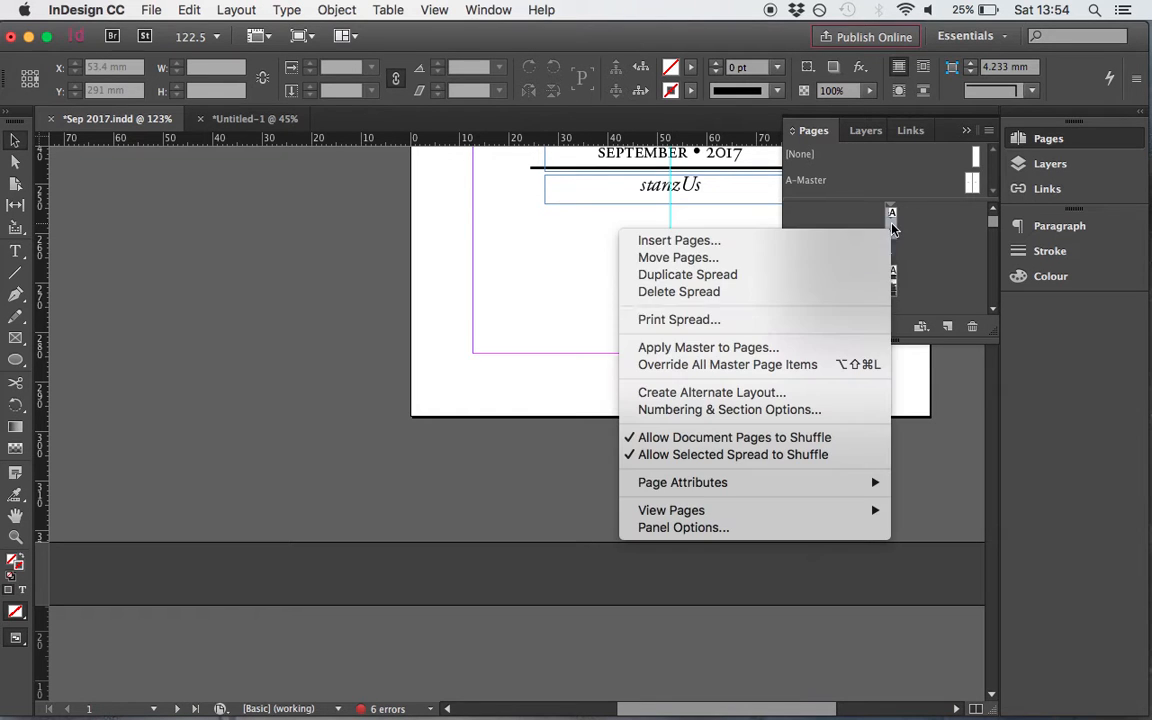
pyautogui.click(665, 364)
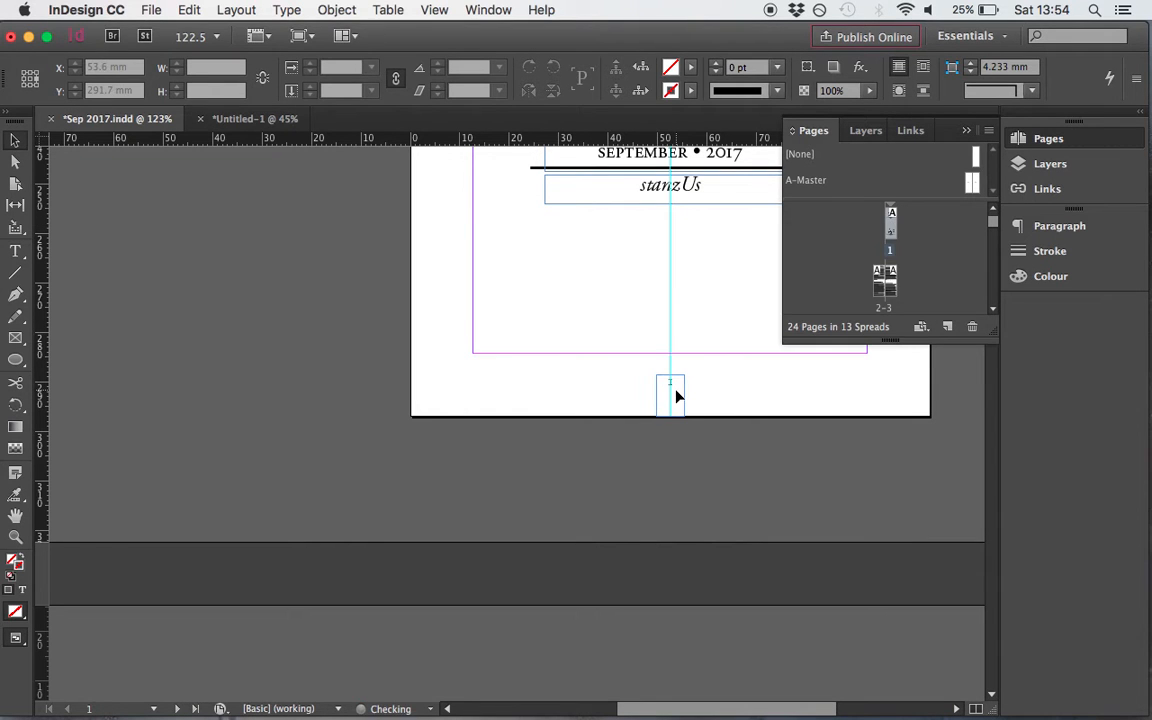
pyautogui.click(677, 395)
pyautogui.press('super+z')
pyautogui.press('super+z')
pyautogui.press('super+z')
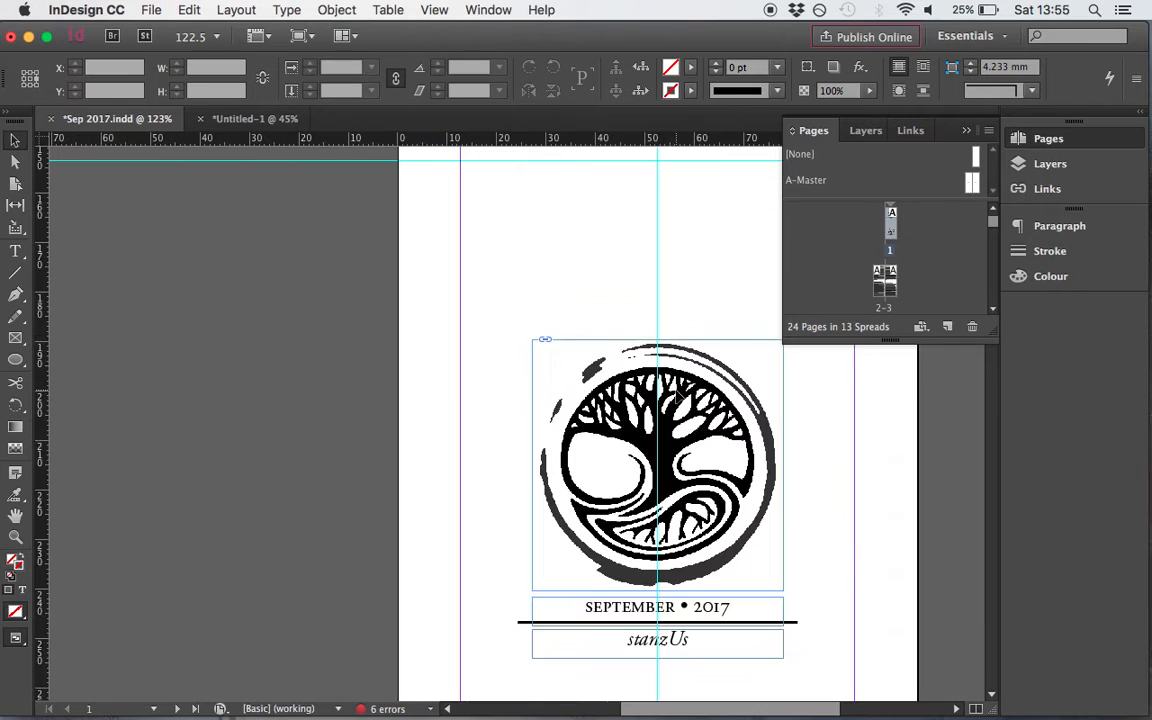
pyautogui.click(648, 362)
pyautogui.press('Delete')
# Check the page numbers between the upper and lower text blocks on pages 2 and 3
pyautogui.scroll(-15, 622, 436)
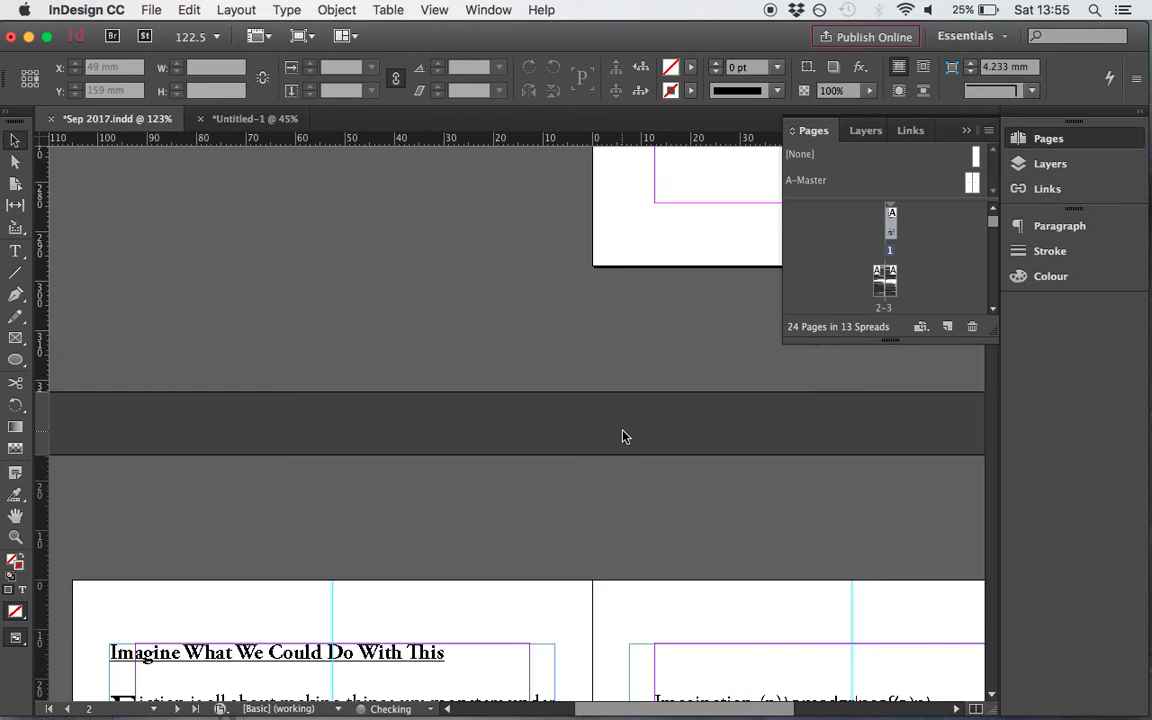
pyautogui.scroll(-3, 622, 436)
pyautogui.scroll(-10, 622, 436)
pyautogui.scroll(4, 496, 375)
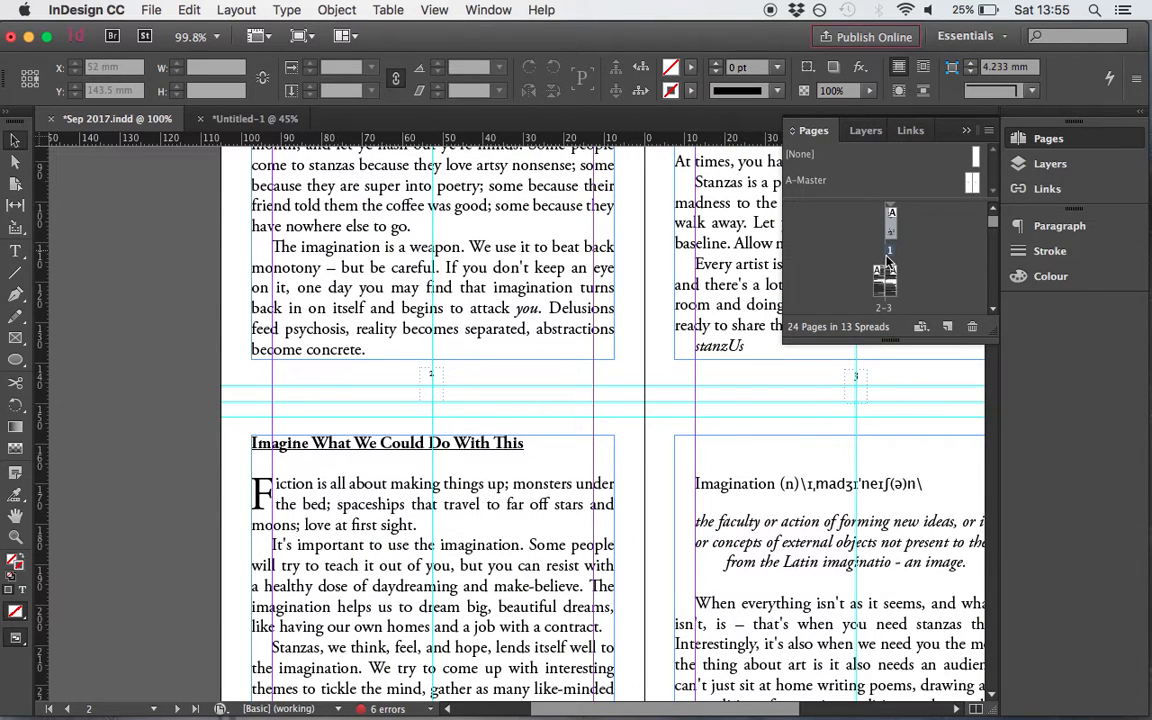
# Override all master page items on the spread of pages 2 and 3
pyautogui.click(893, 285)
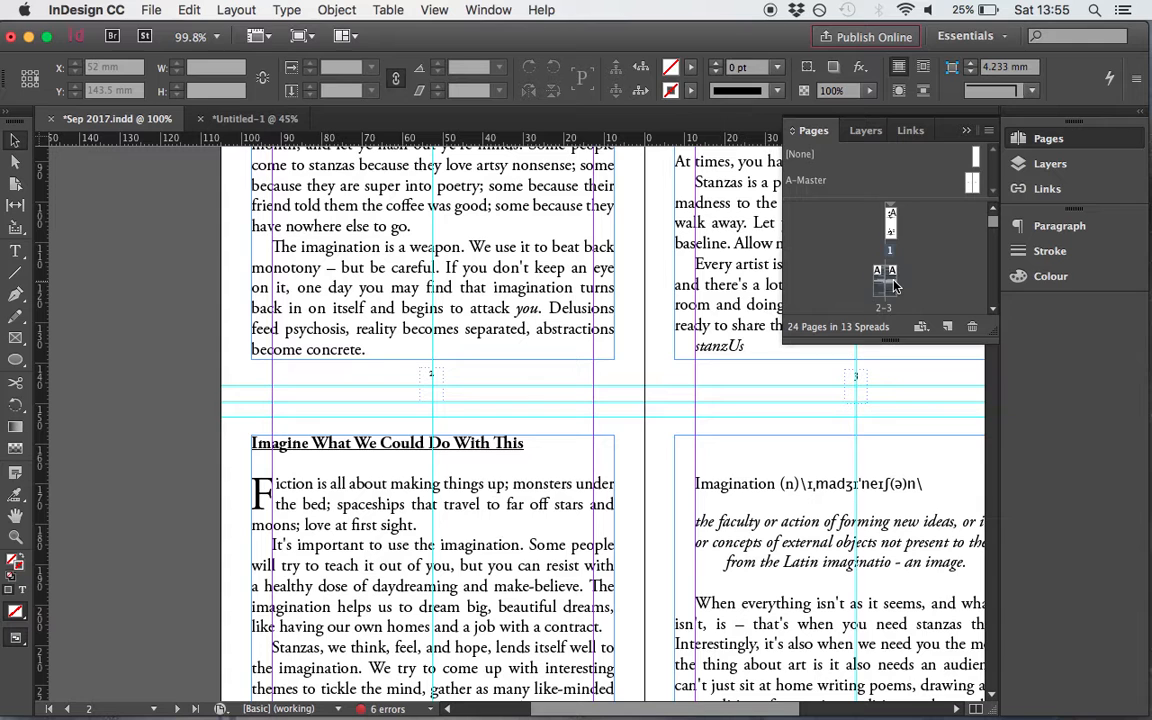
pyautogui.scroll(-1, 893, 288)
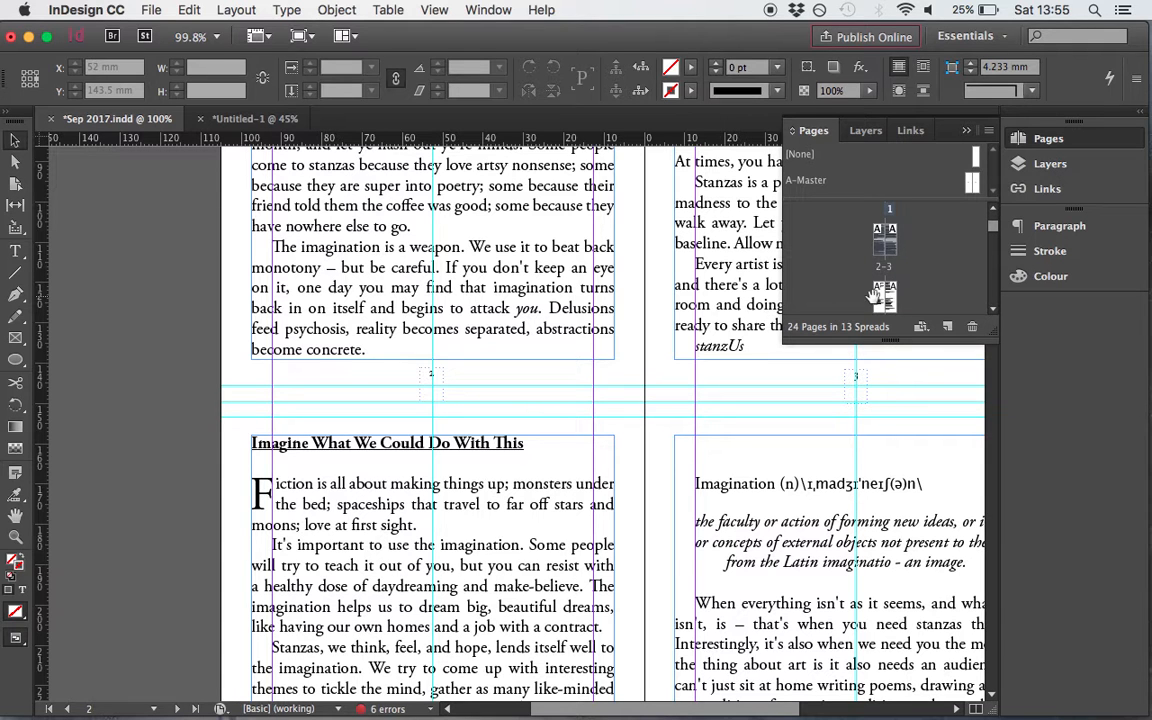
pyautogui.rightClick(878, 302)
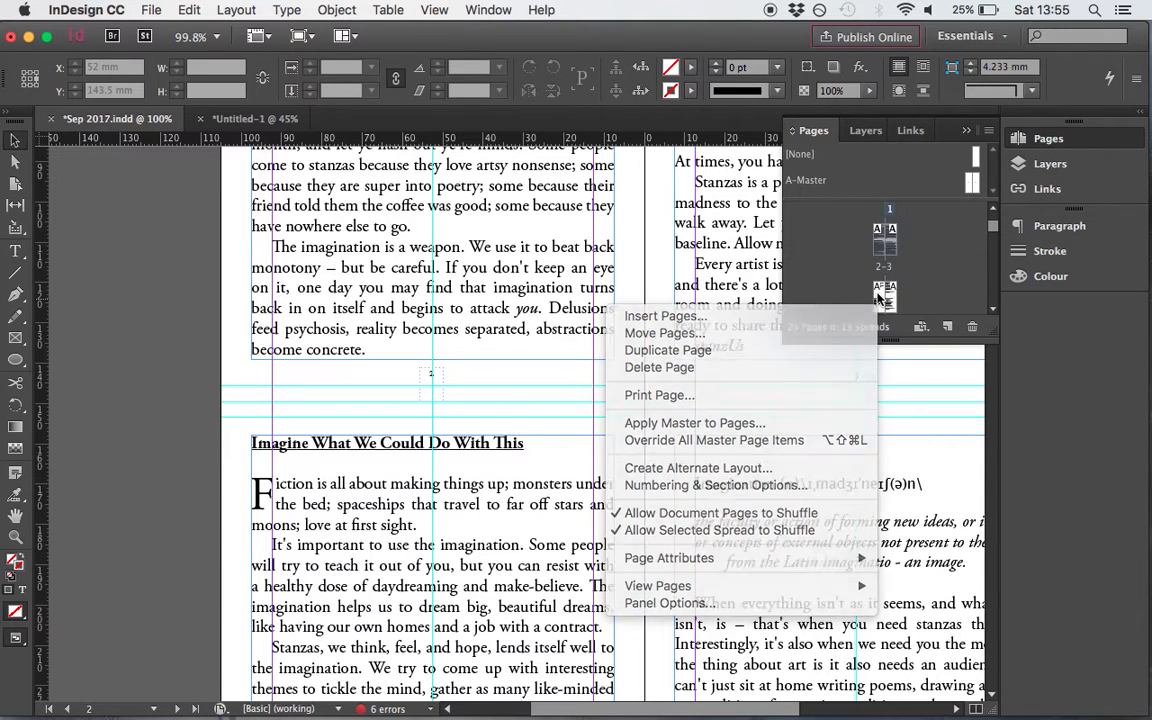
pyautogui.press('Escape')
pyautogui.rightClick(878, 298)
pyautogui.click(606, 394)
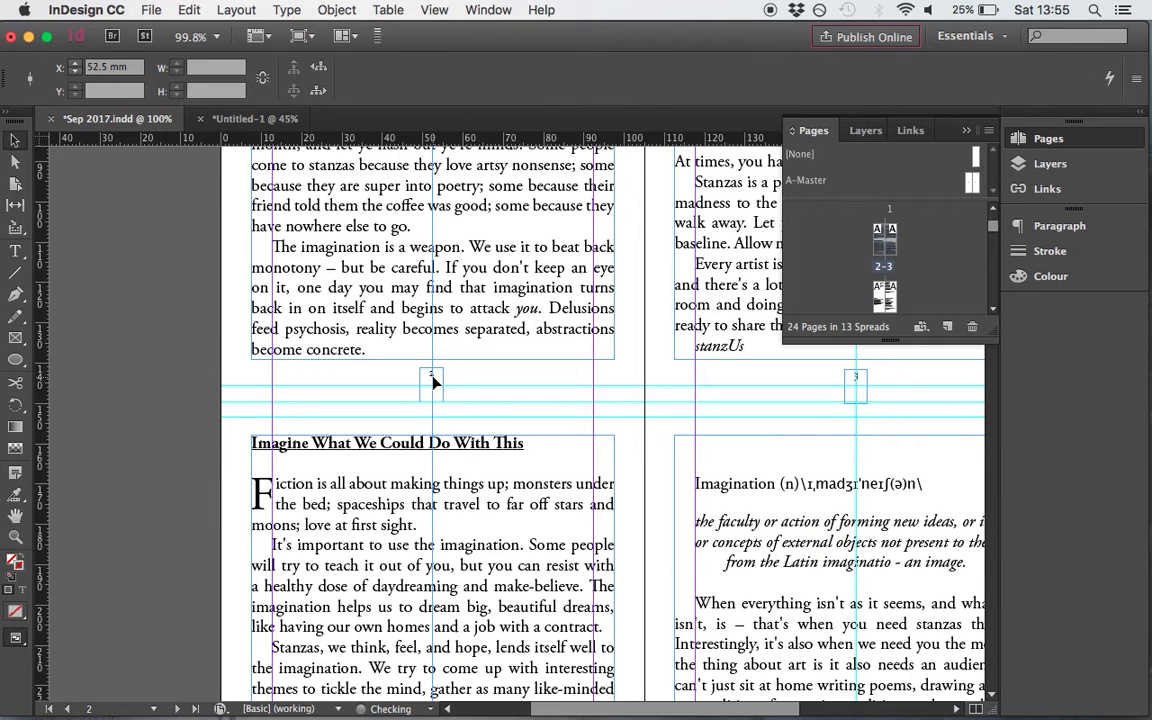
# Delete the page number frames between the upper and lower text blocks on pages 2 and 3
pyautogui.click(430, 384)
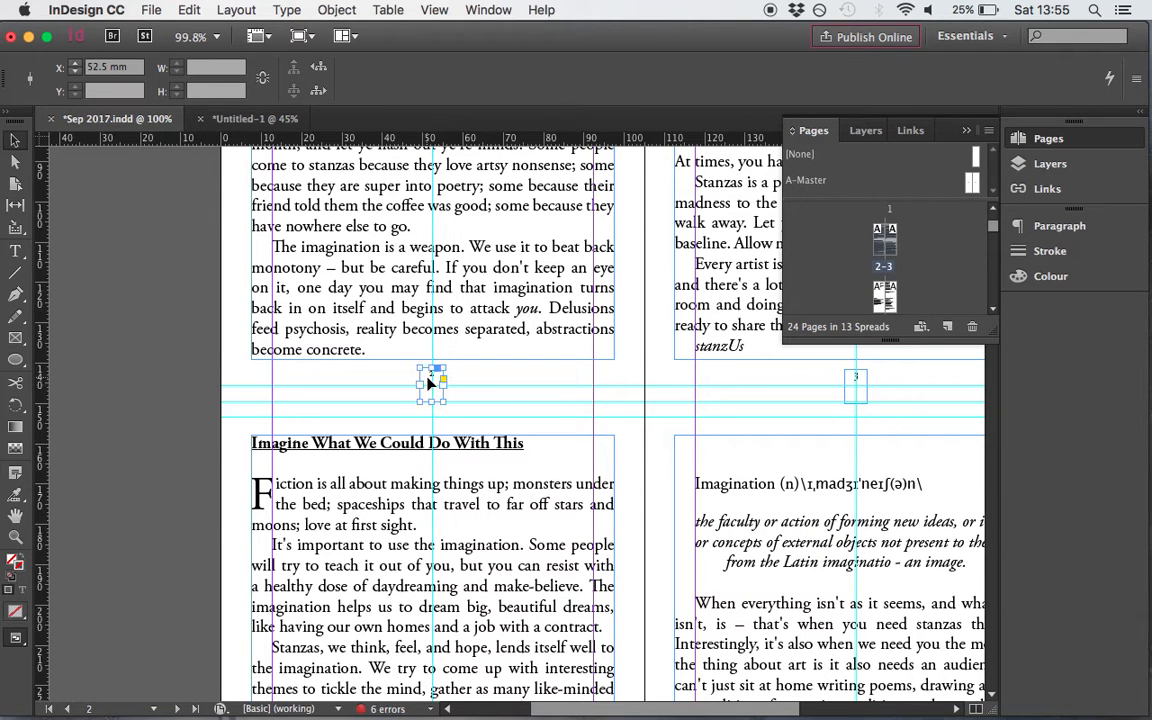
pyautogui.press('Delete')
pyautogui.click(858, 385)
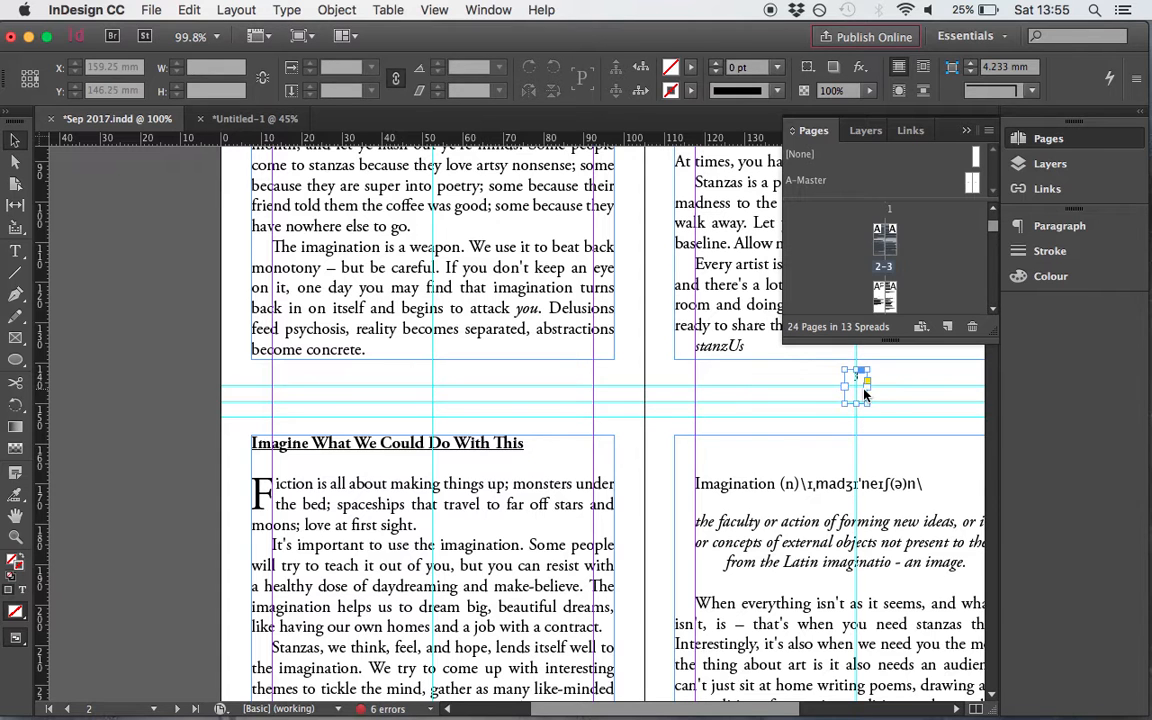
pyautogui.press('Delete')
# Delete the page number frames at the foot of pages 2 and 3
pyautogui.hotkey('shift', 'pagedown')
pyautogui.hotkey('shift', 'pageup')
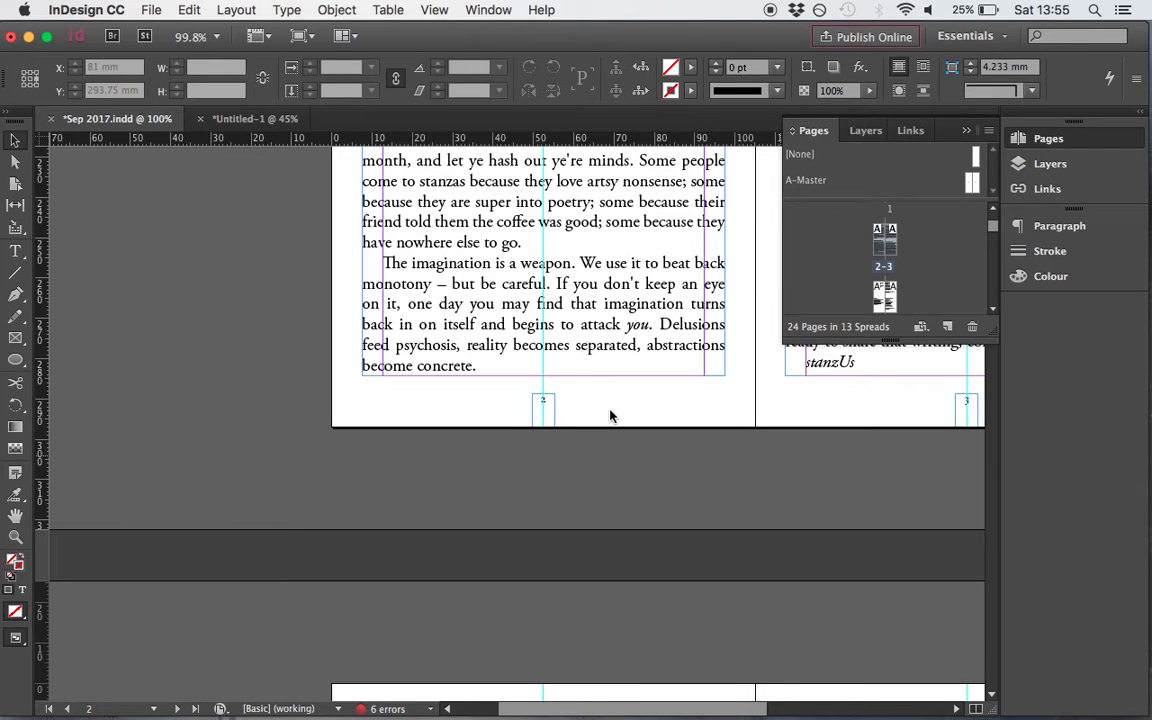
pyautogui.click(548, 410)
pyautogui.press('Delete')
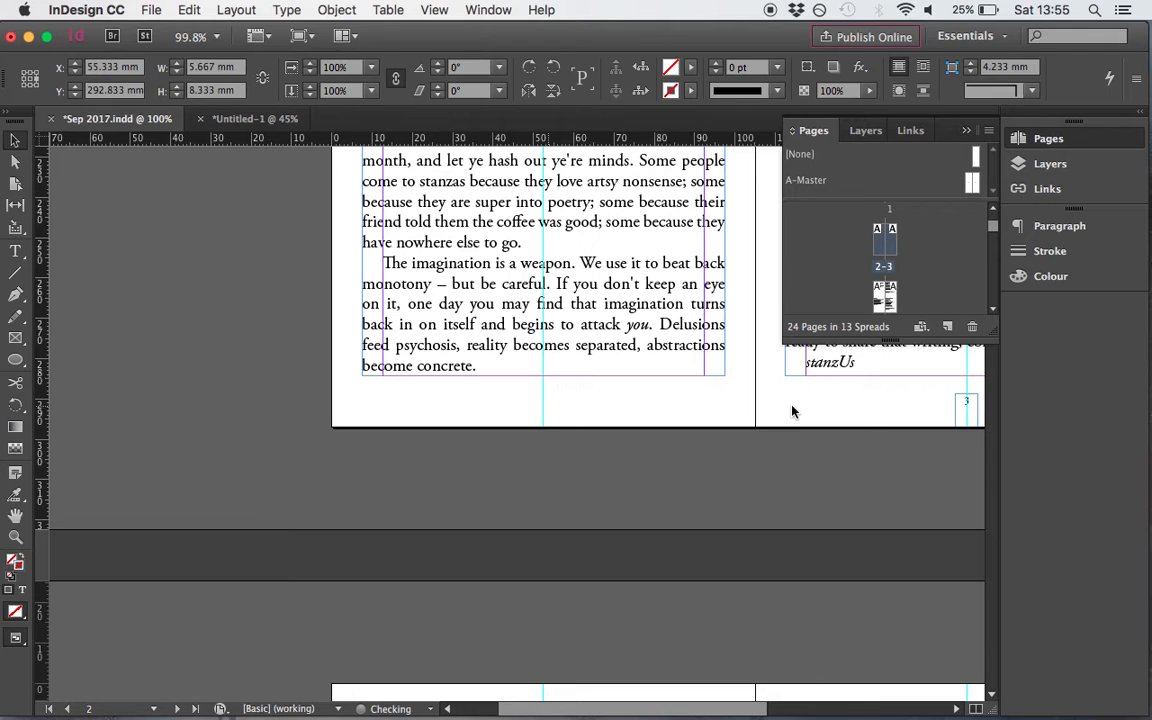
pyautogui.click(963, 410)
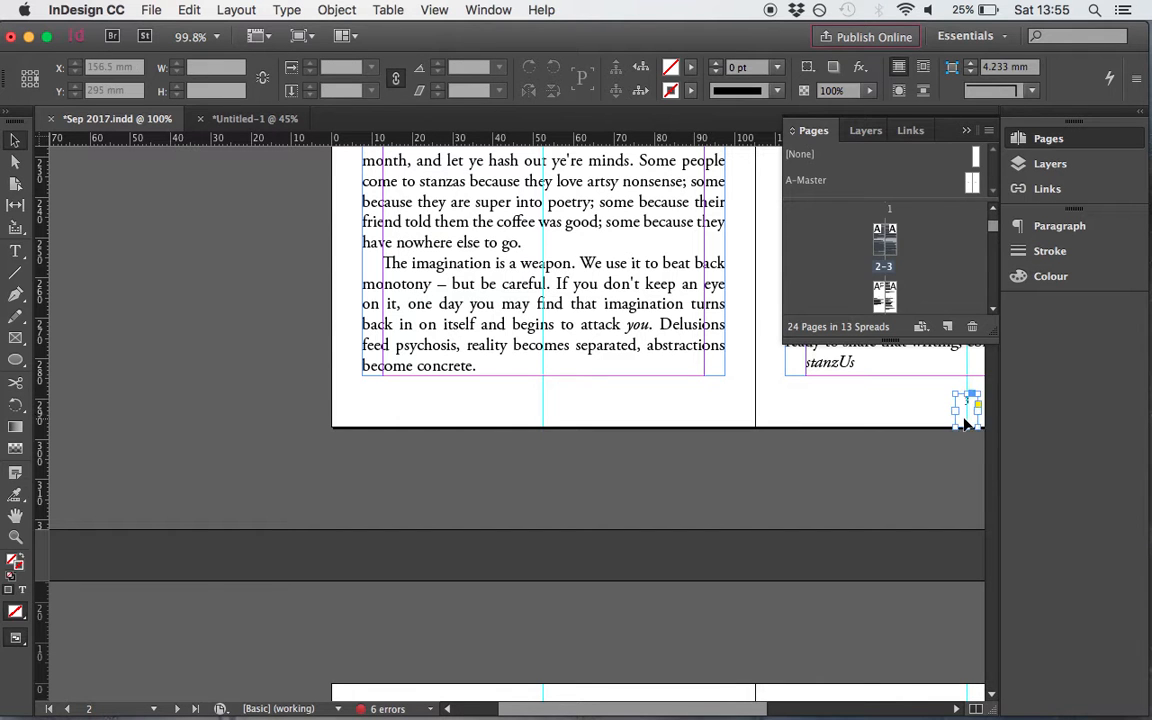
pyautogui.press('Delete')
# Delete both page number frames from the September 2017 contents page, page 4
pyautogui.hotkey('shift', 'pagedown')
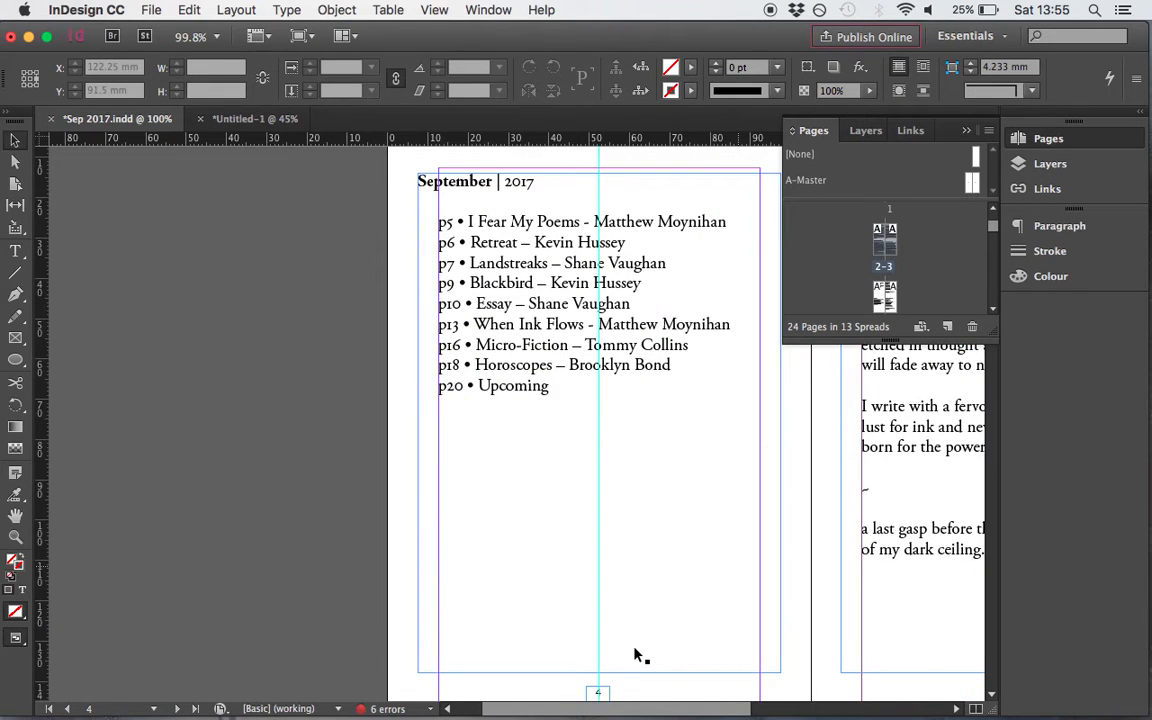
pyautogui.scroll(5, 594, 697)
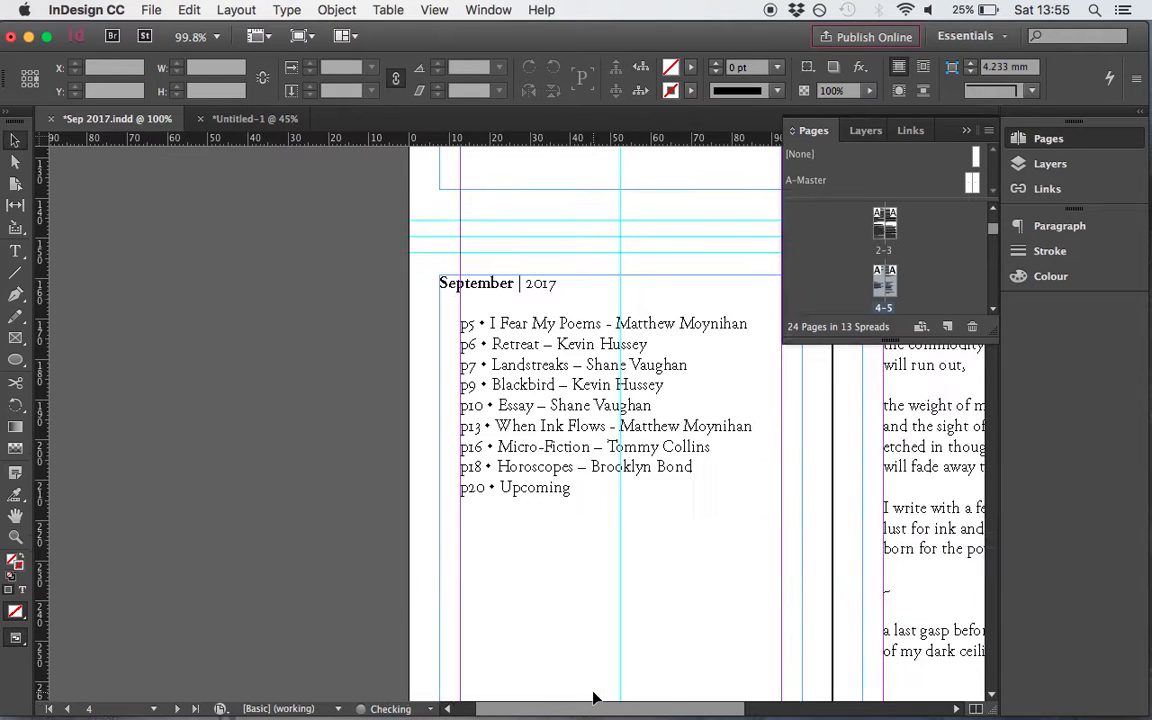
pyautogui.scroll(-6, 594, 697)
pyautogui.click(620, 625)
pyautogui.press('Delete')
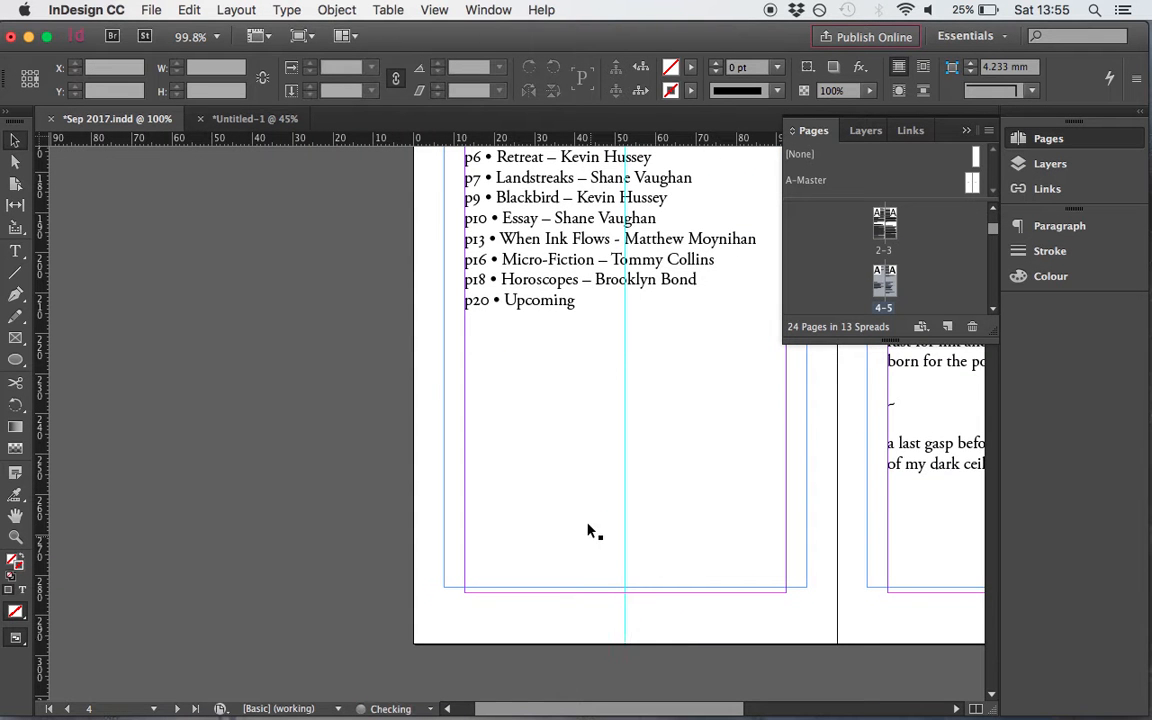
# Check the spreads of pages 2 to 5 for page numbers at mid-page and at the foot
pyautogui.press('alt+super+0')
pyautogui.scroll(-2, 588, 533)
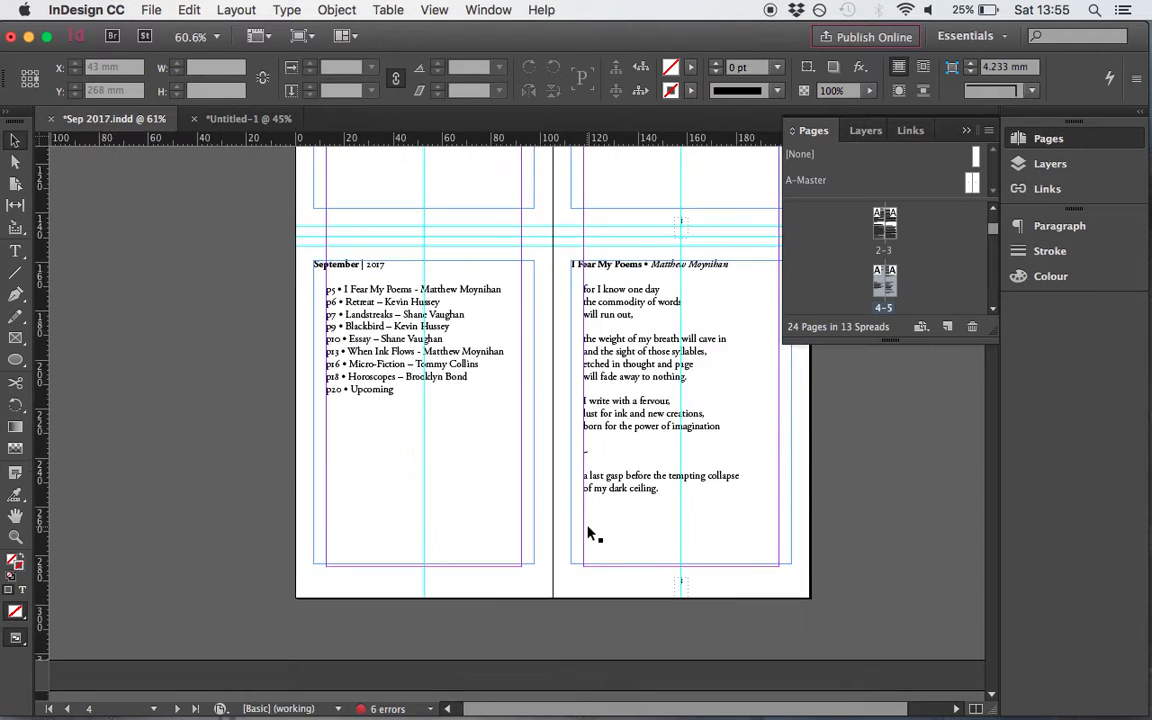
pyautogui.scroll(3, 588, 533)
pyautogui.scroll(10, 590, 533)
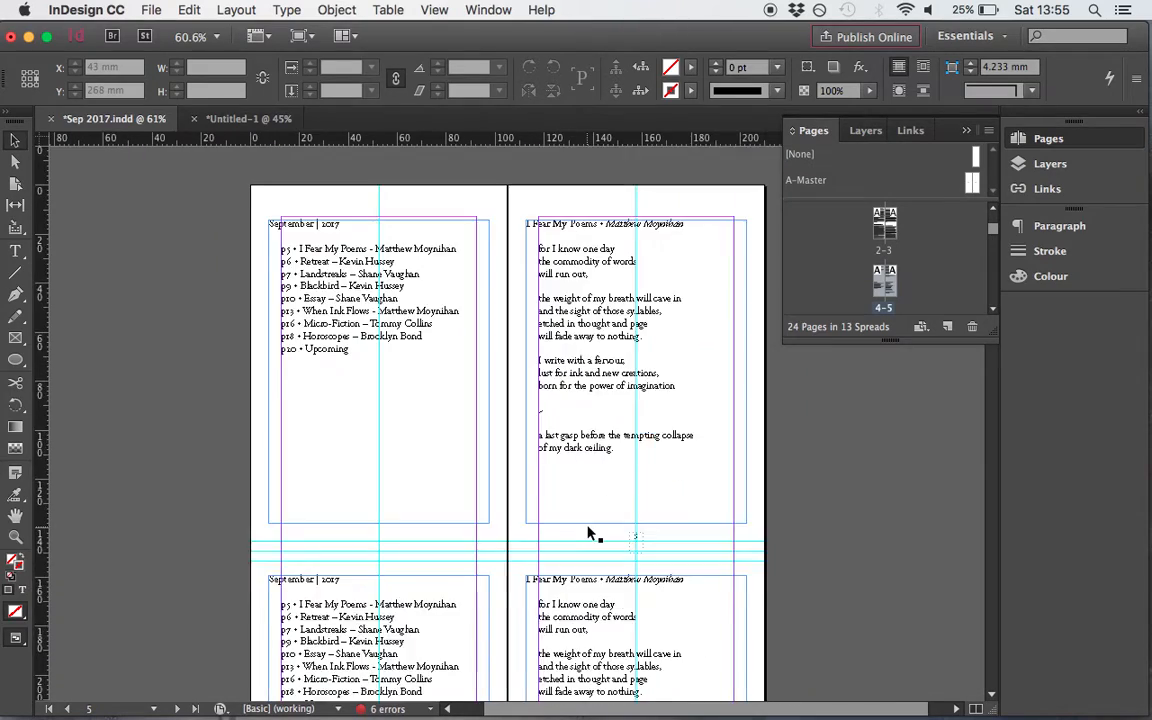
pyautogui.scroll(5, 588, 533)
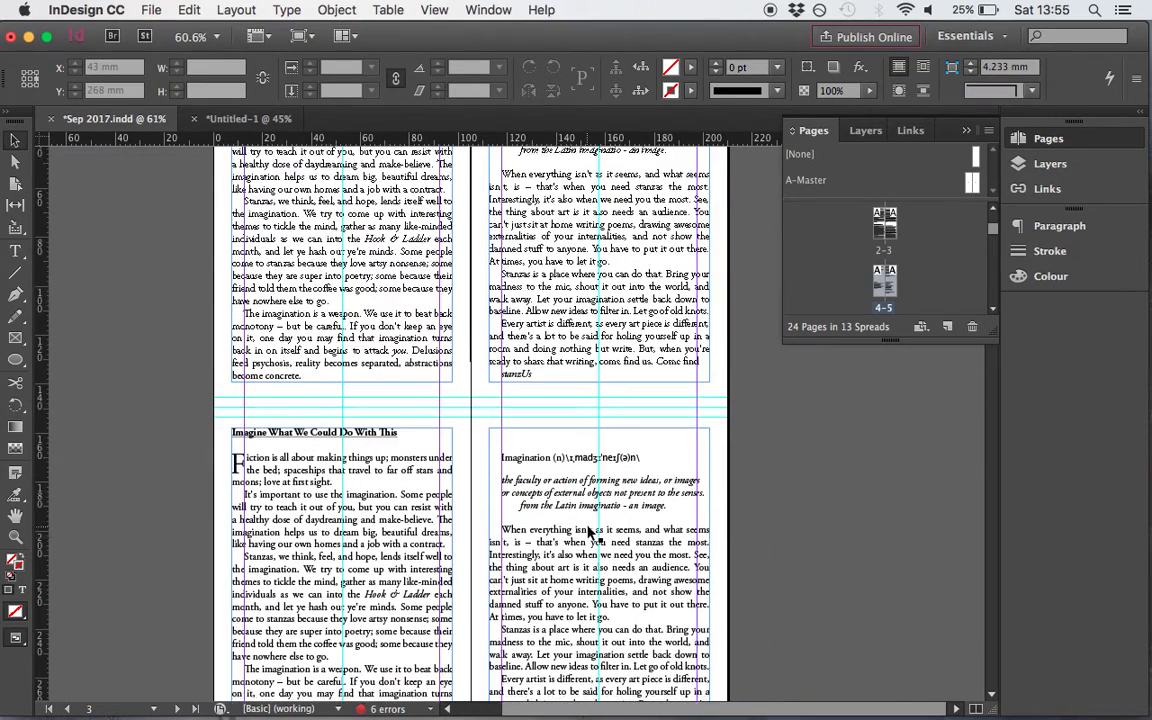
pyautogui.scroll(3, 588, 533)
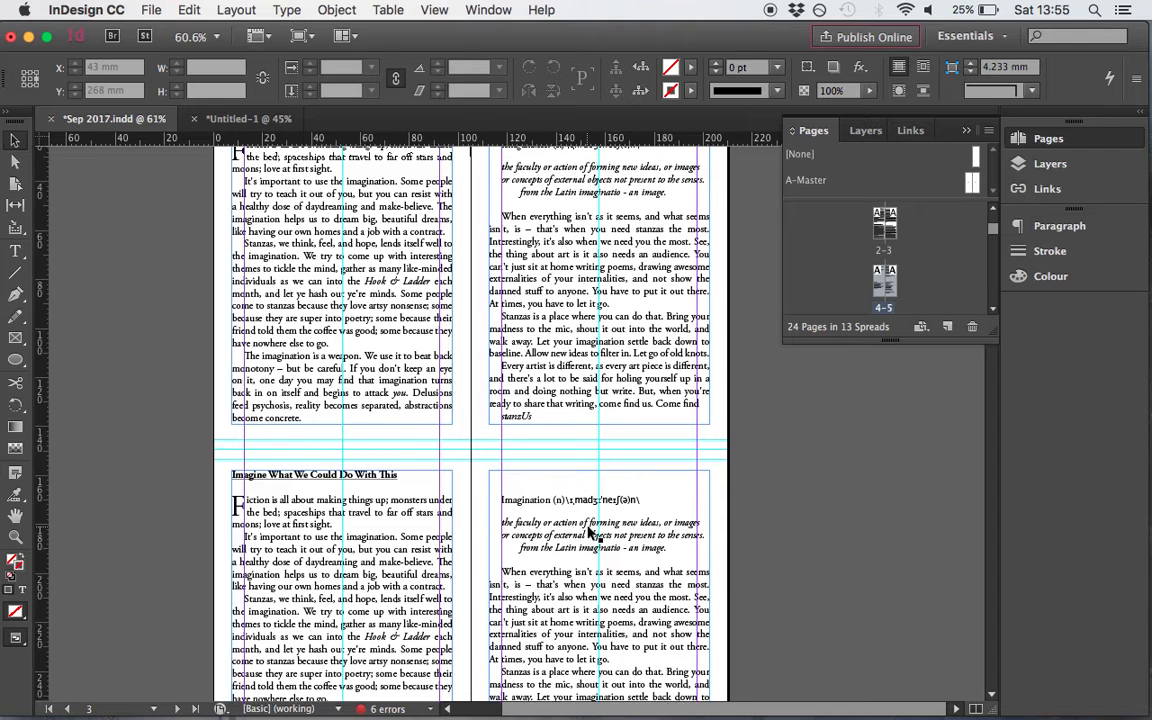
pyautogui.scroll(3, 588, 533)
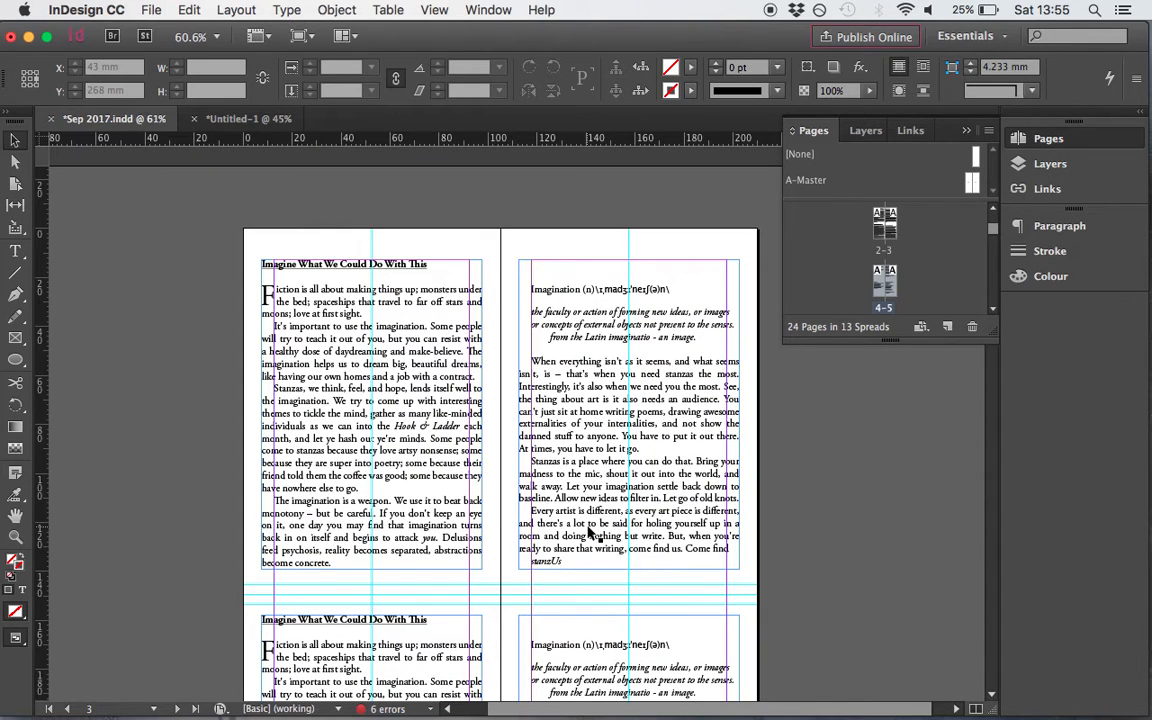
pyautogui.rightClick(526, 476)
pyautogui.click(205, 398)
pyautogui.scroll(-1, 217, 453)
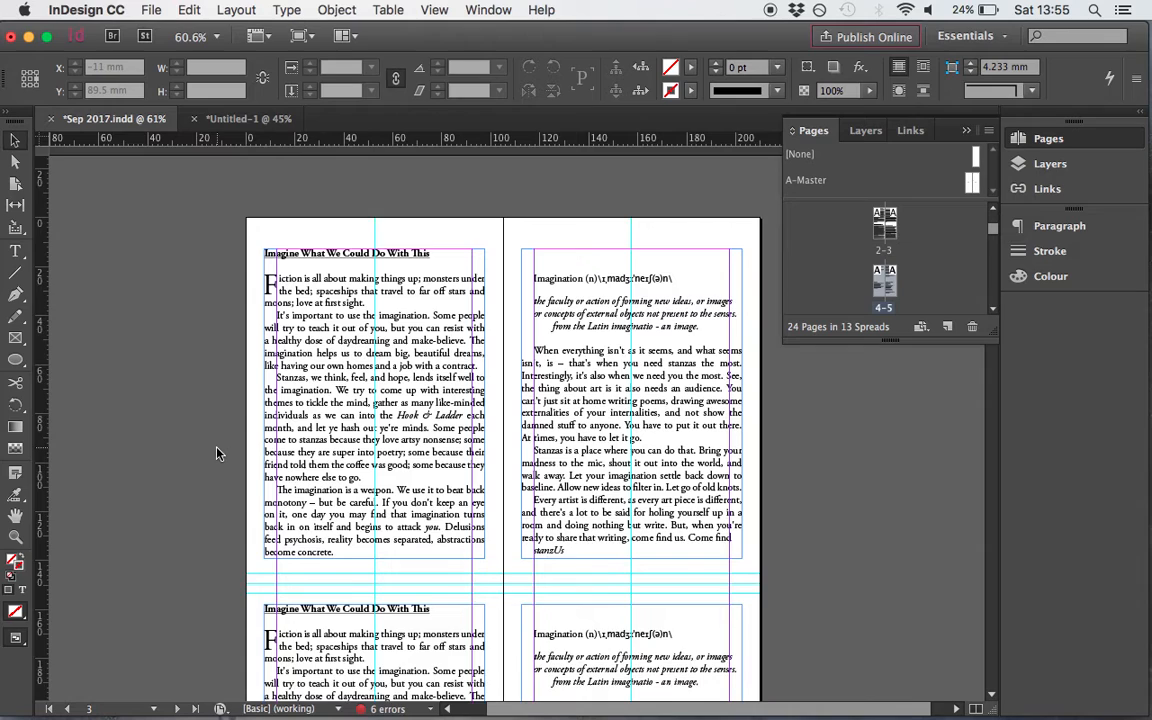
pyautogui.scroll(-3, 217, 453)
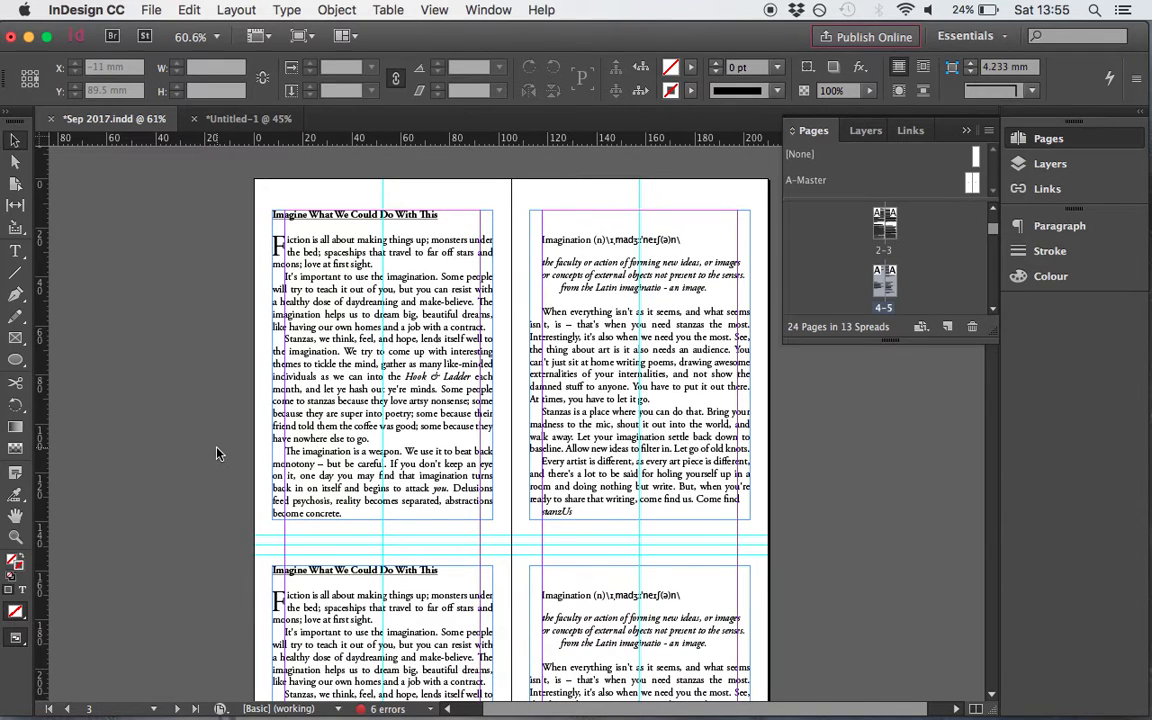
pyautogui.scroll(-1, 217, 453)
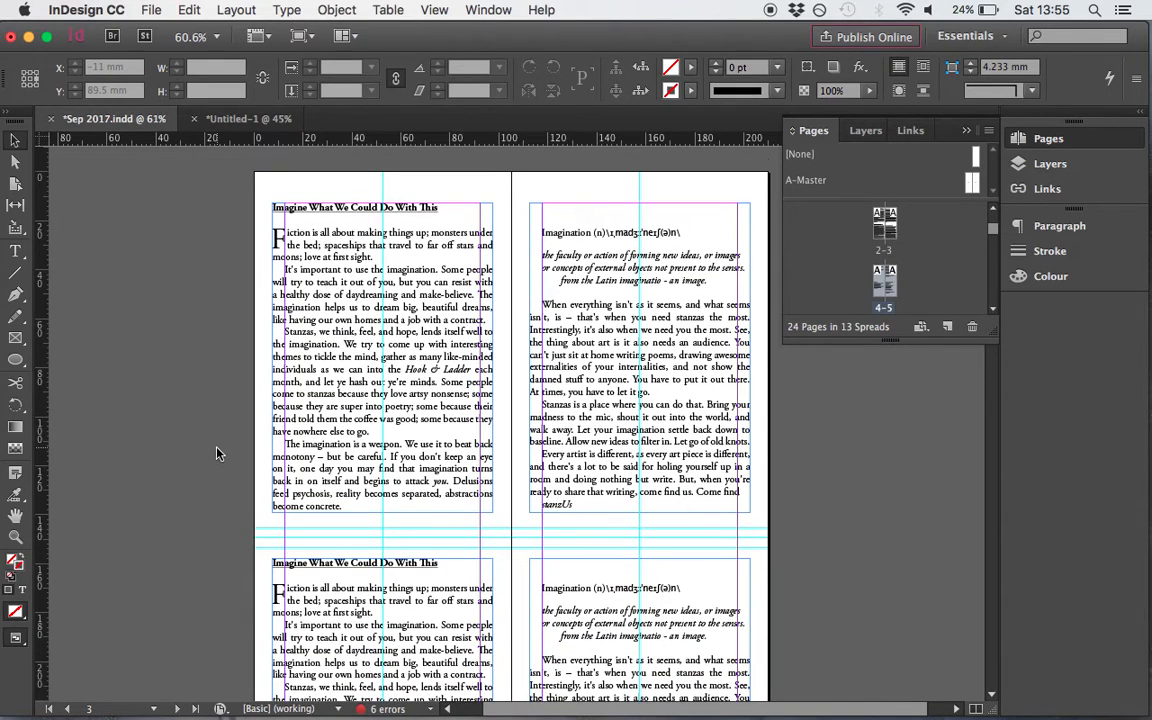
pyautogui.scroll(-10, 217, 453)
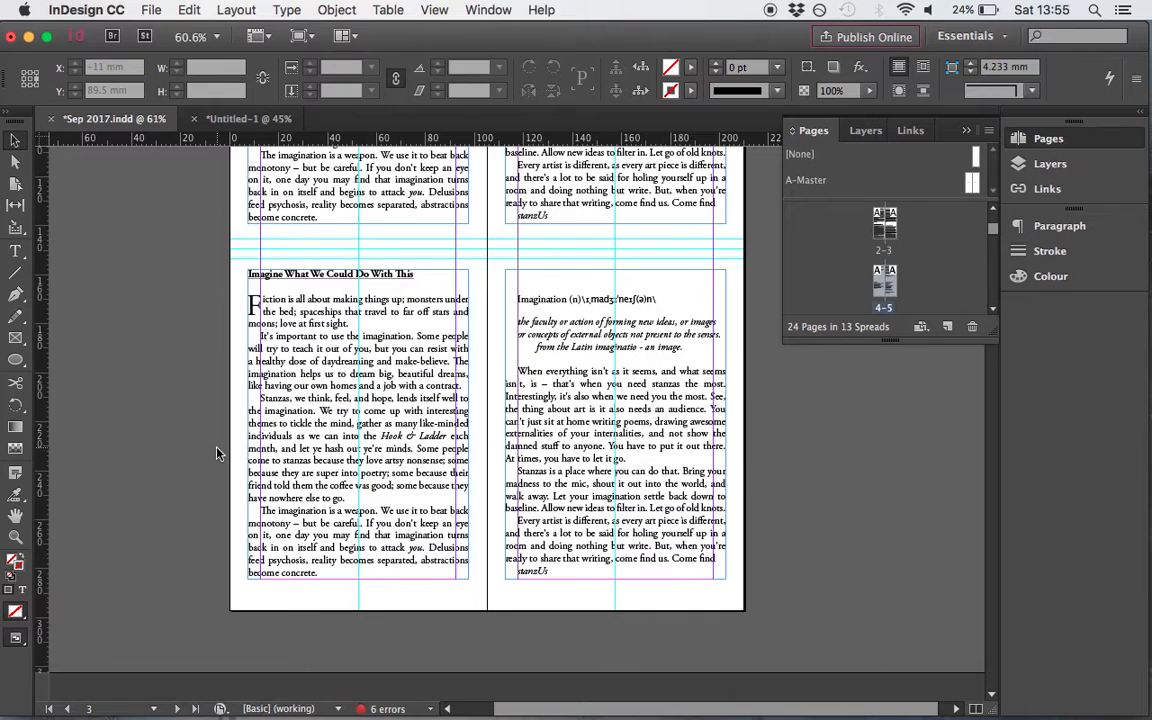
pyautogui.scroll(-2, 217, 453)
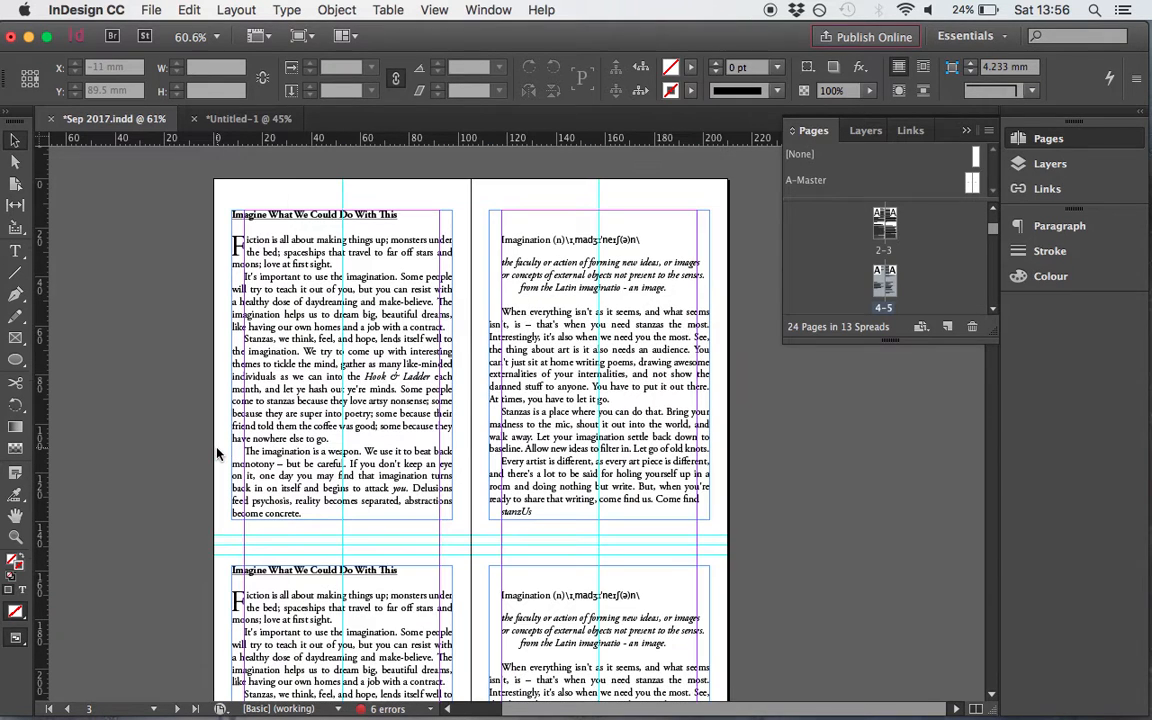
# Examine the page numbers and full-page images on the spreads of pages 6 to 9
pyautogui.scroll(-15, 241, 437)
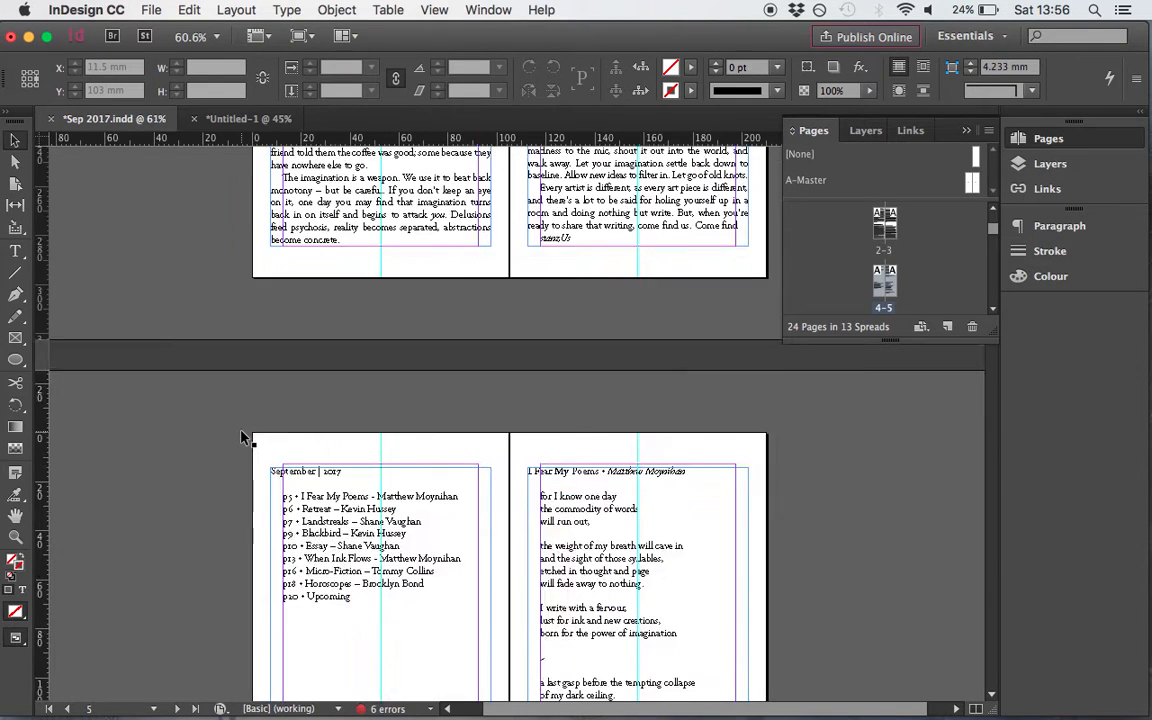
pyautogui.scroll(-15, 241, 437)
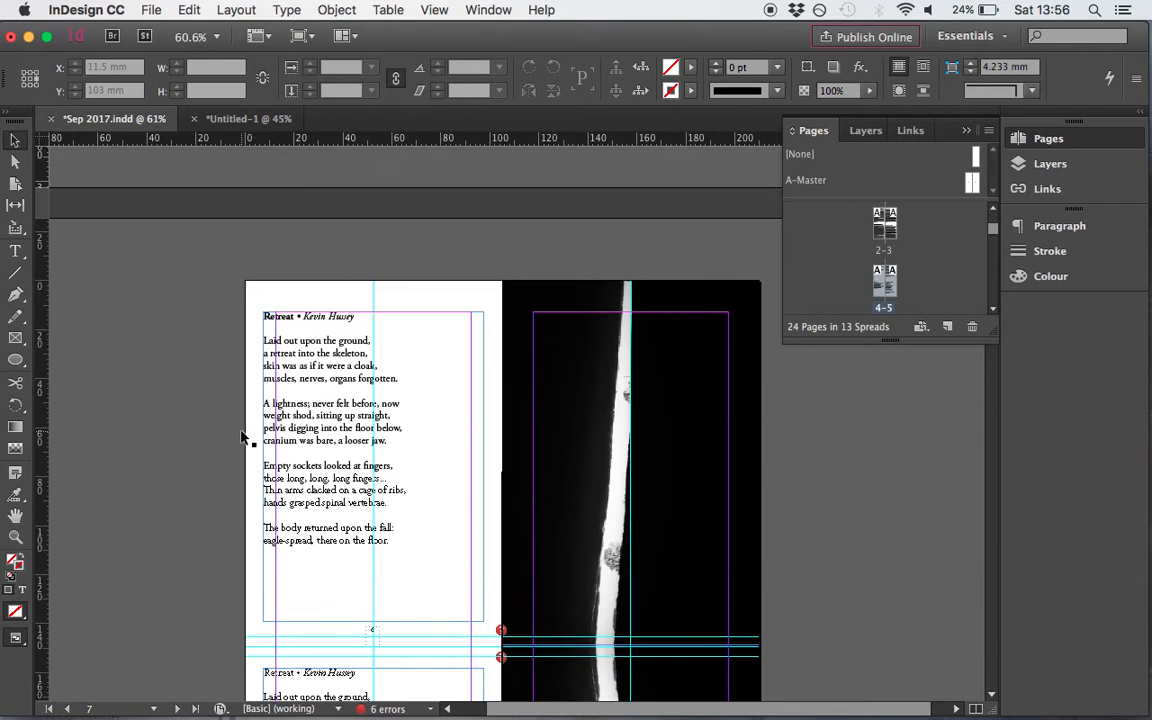
pyautogui.scroll(-1, 242, 437)
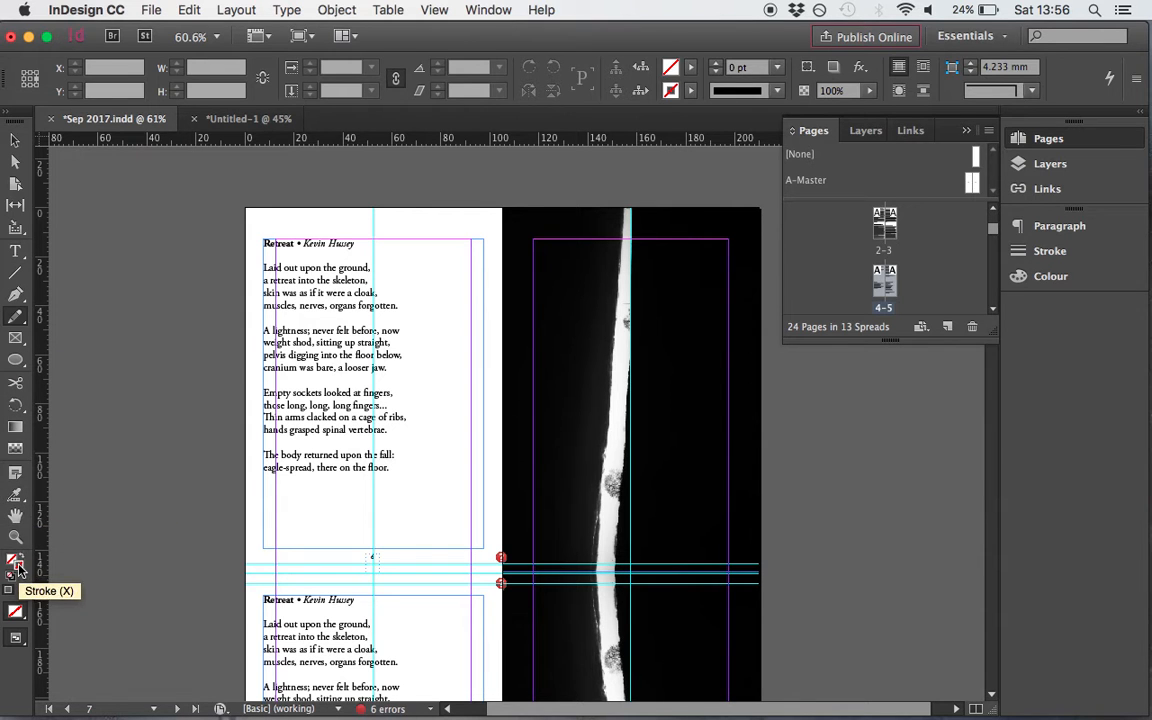
pyautogui.click(14, 316)
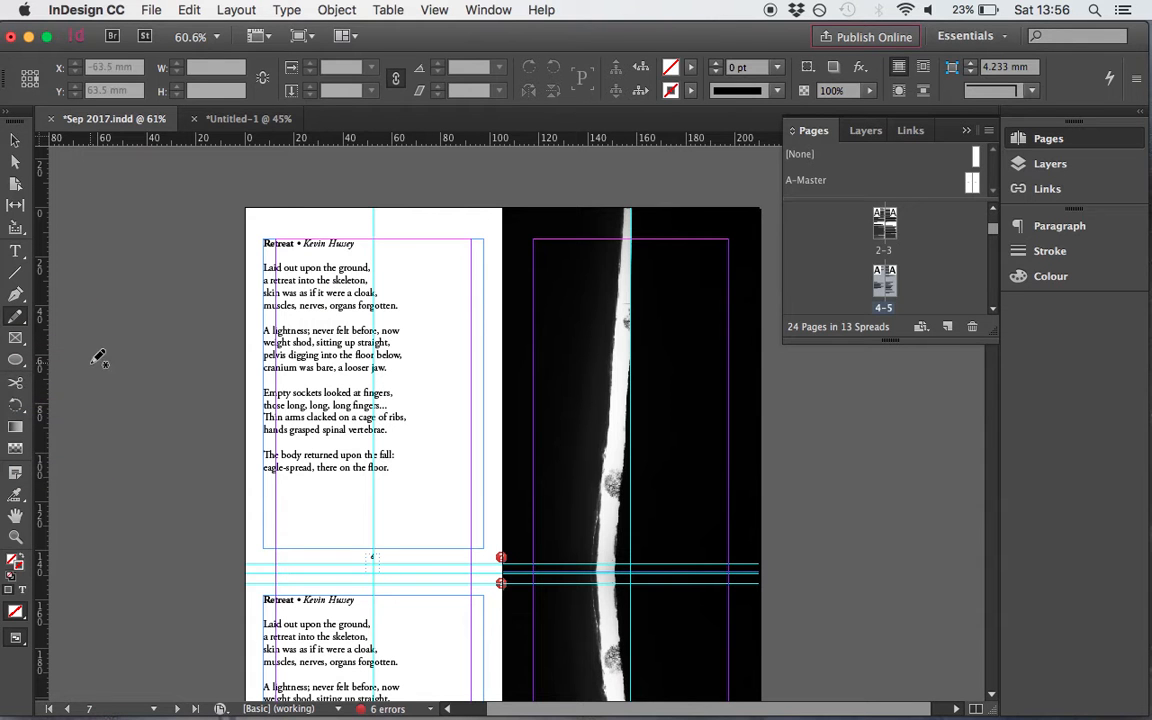
pyautogui.scroll(-5, 128, 432)
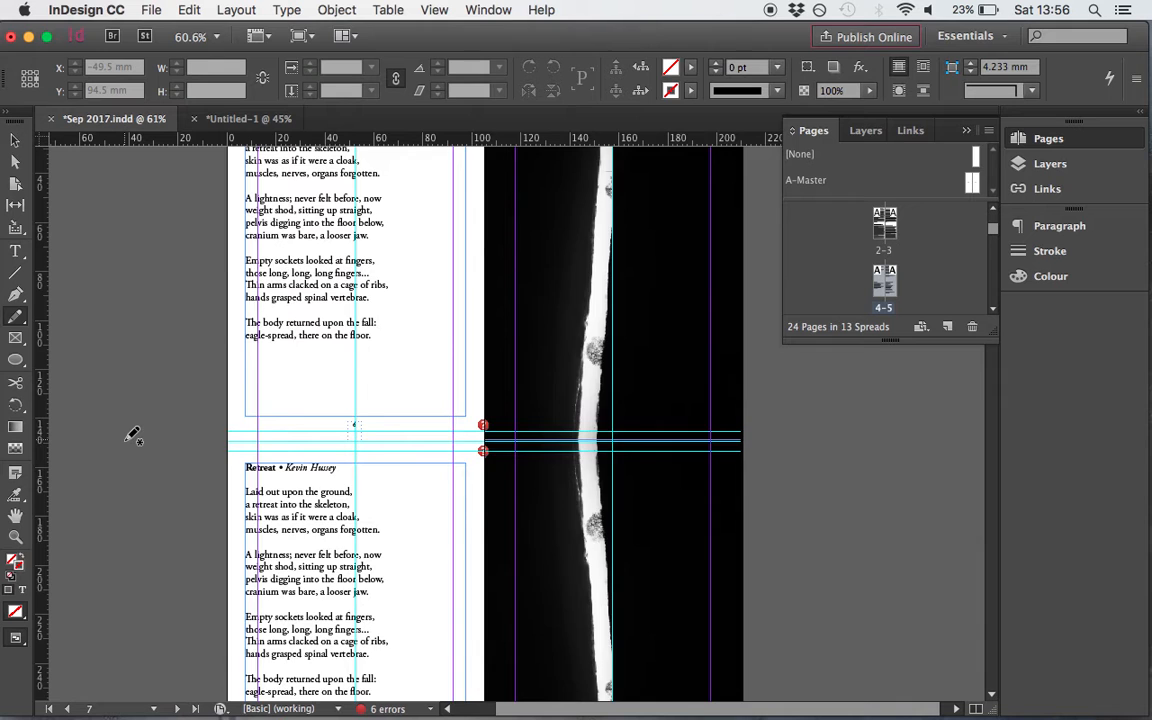
pyautogui.scroll(-8, 133, 435)
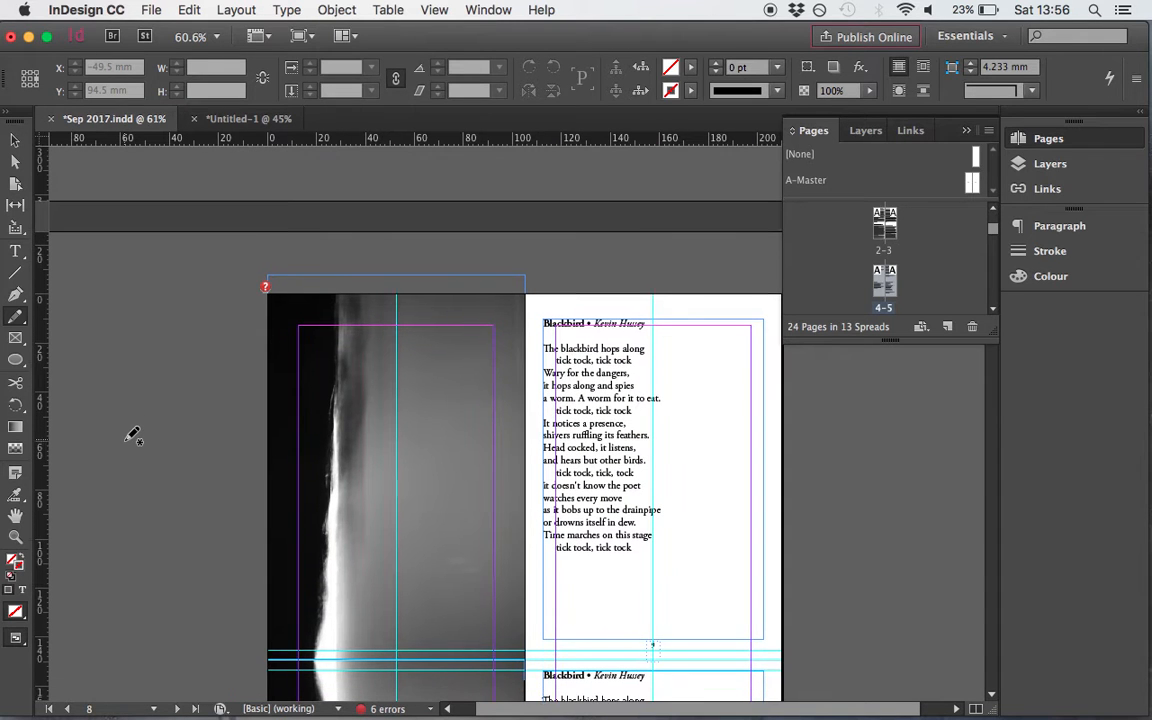
pyautogui.scroll(-1, 195, 393)
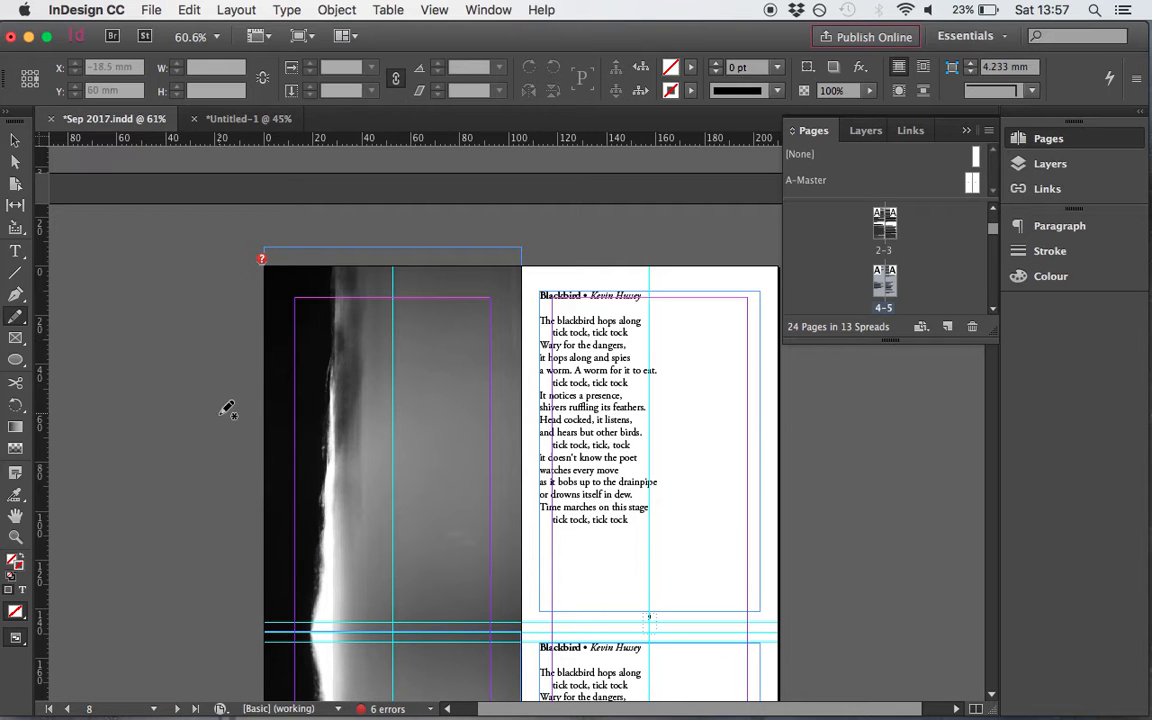
pyautogui.scroll(-1, 226, 404)
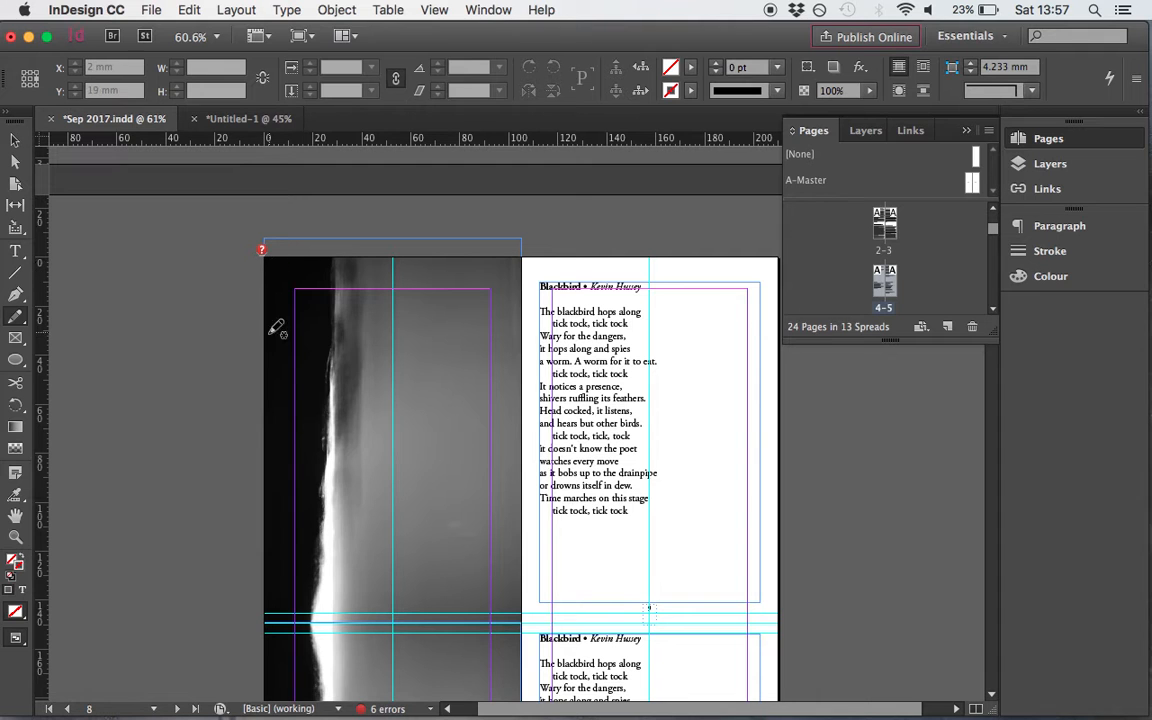
pyautogui.scroll(-10, 279, 595)
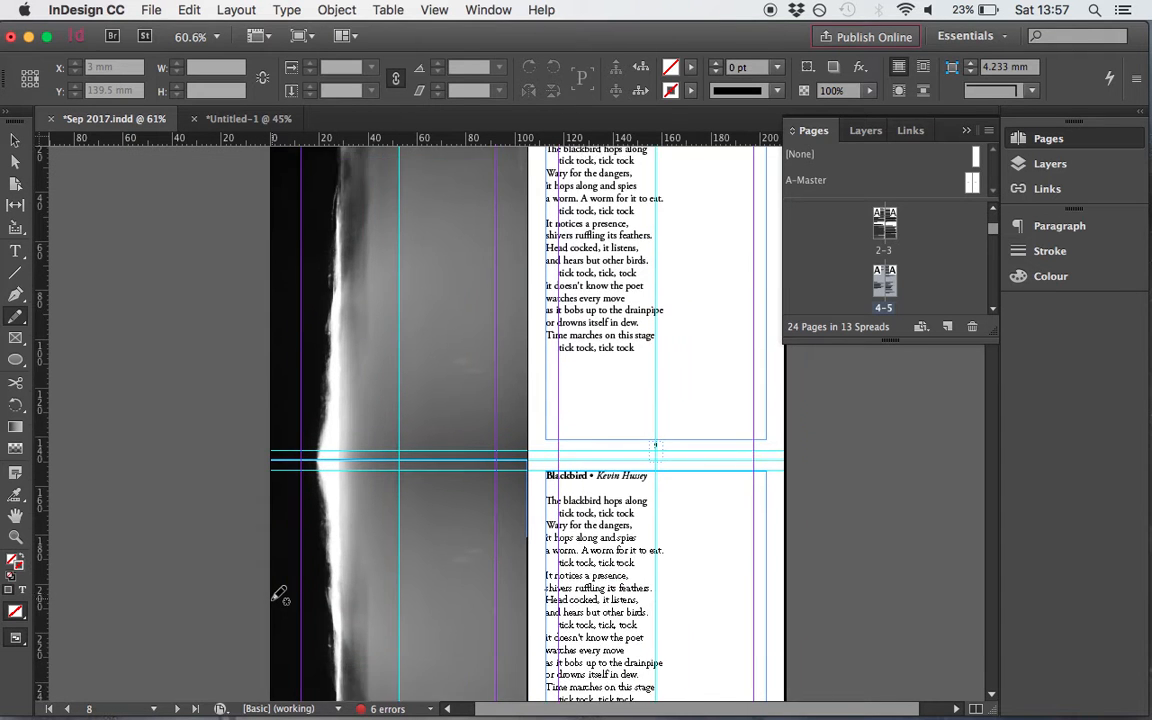
pyautogui.scroll(6, 279, 595)
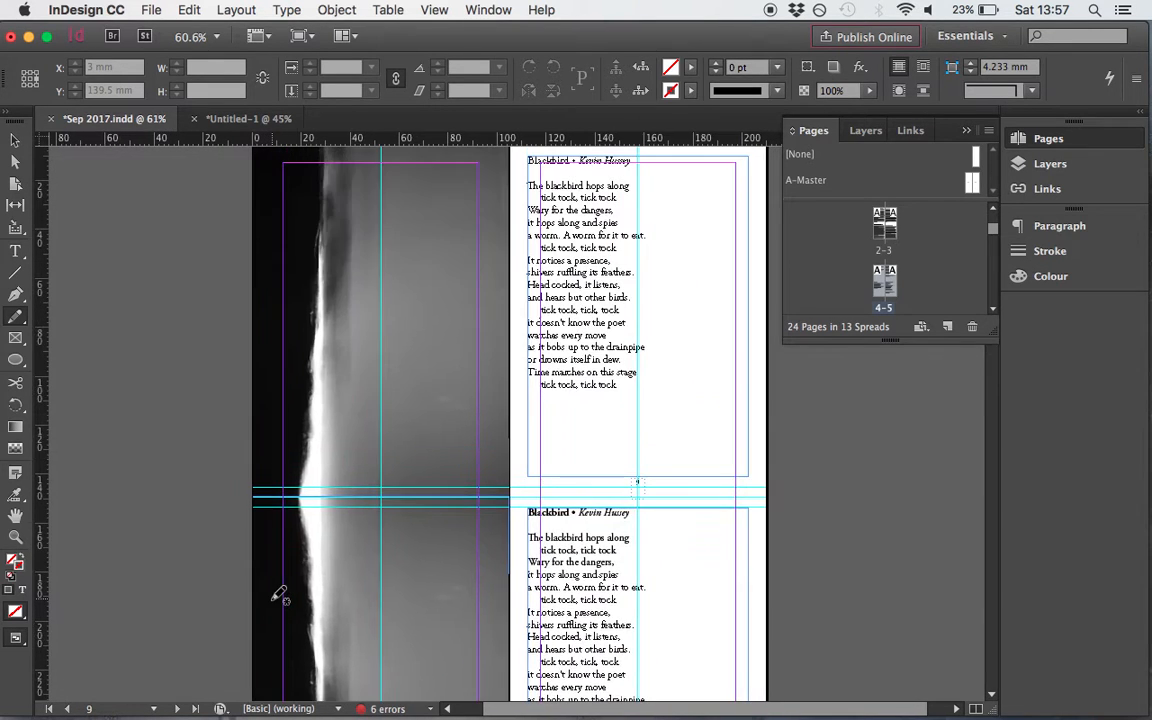
pyautogui.scroll(-7, 815, 496)
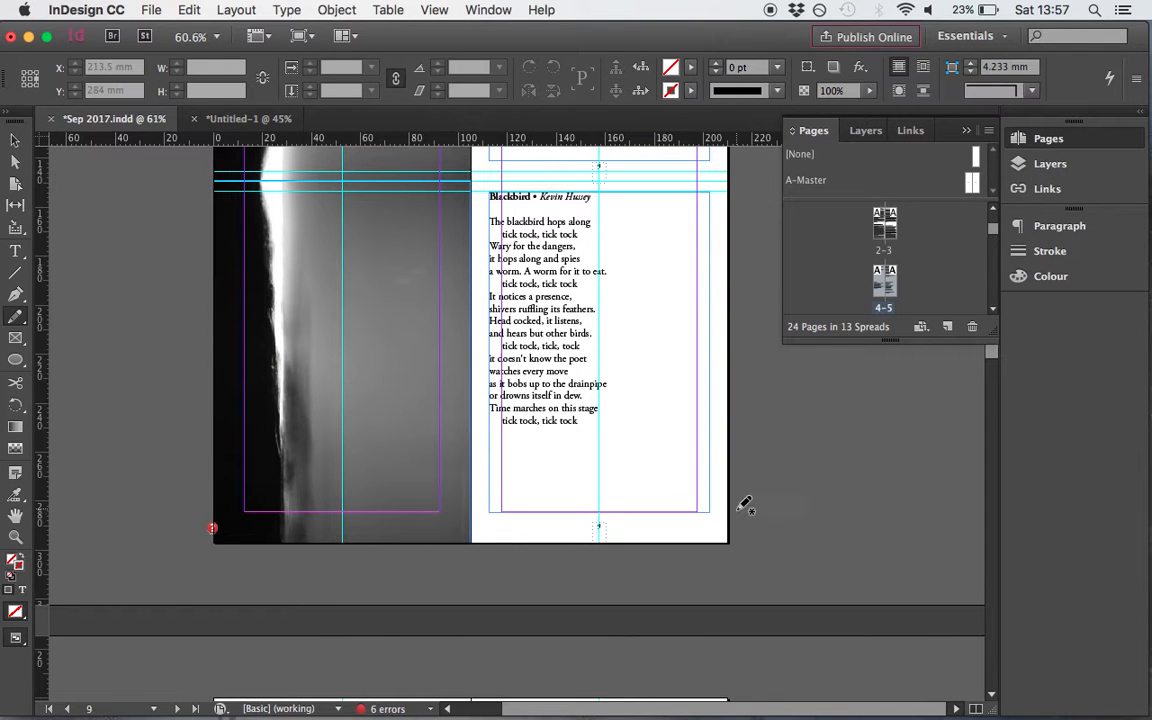
pyautogui.scroll(2, 745, 505)
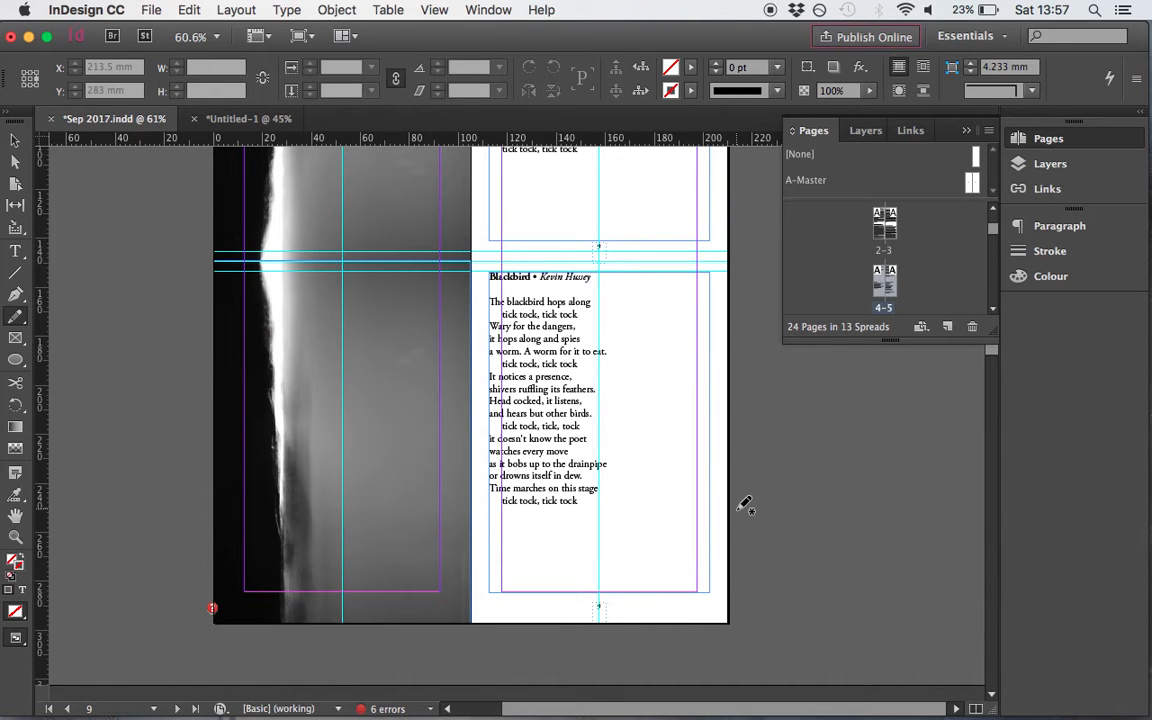
pyautogui.scroll(1, 745, 505)
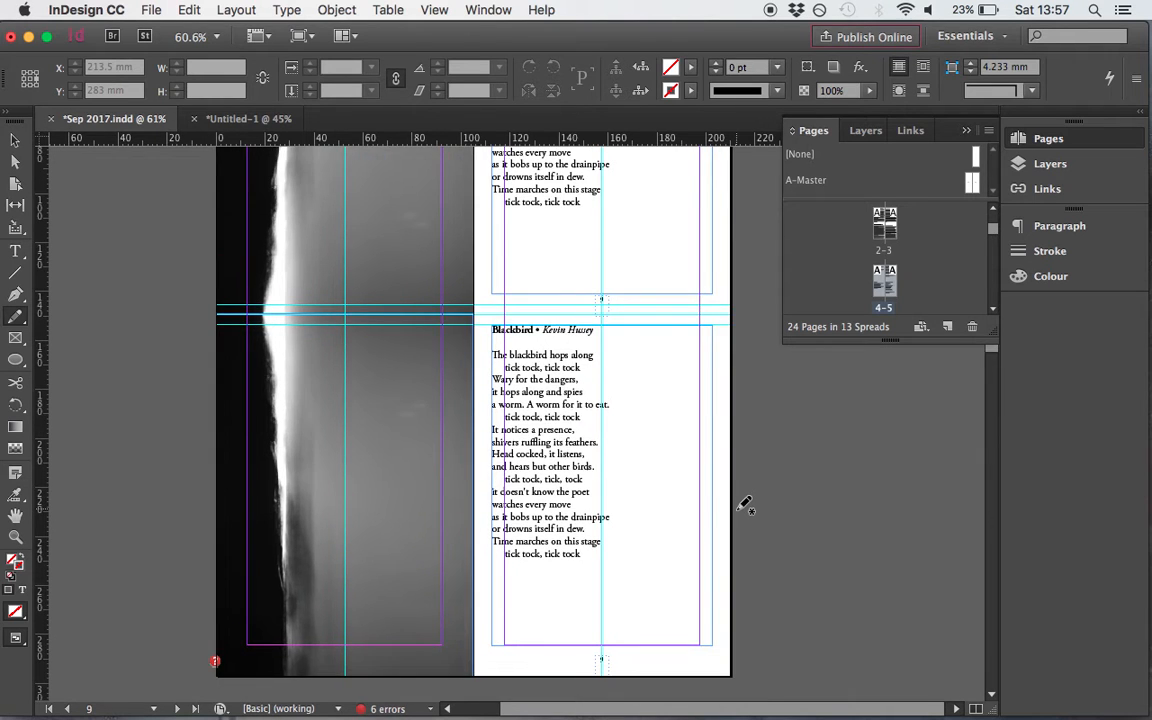
# Examine the page numbers at mid-page and at the foot on the spreads of pages 8 to 11
pyautogui.scroll(1, 745, 505)
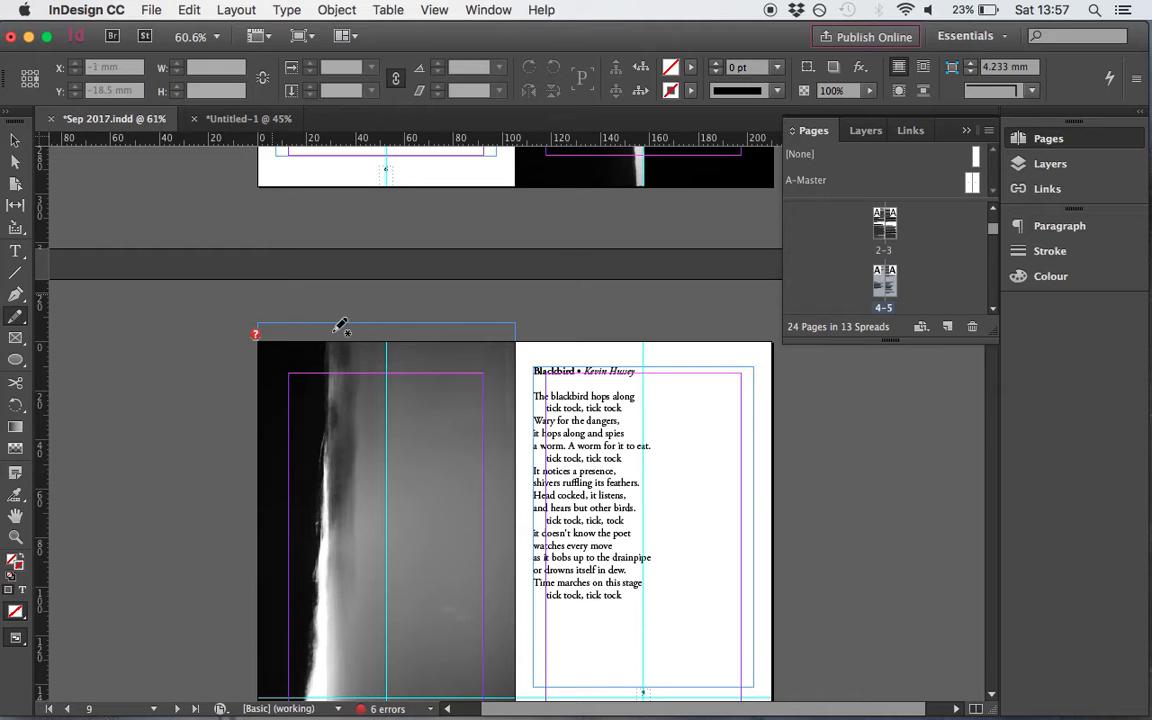
pyautogui.scroll(-2, 219, 511)
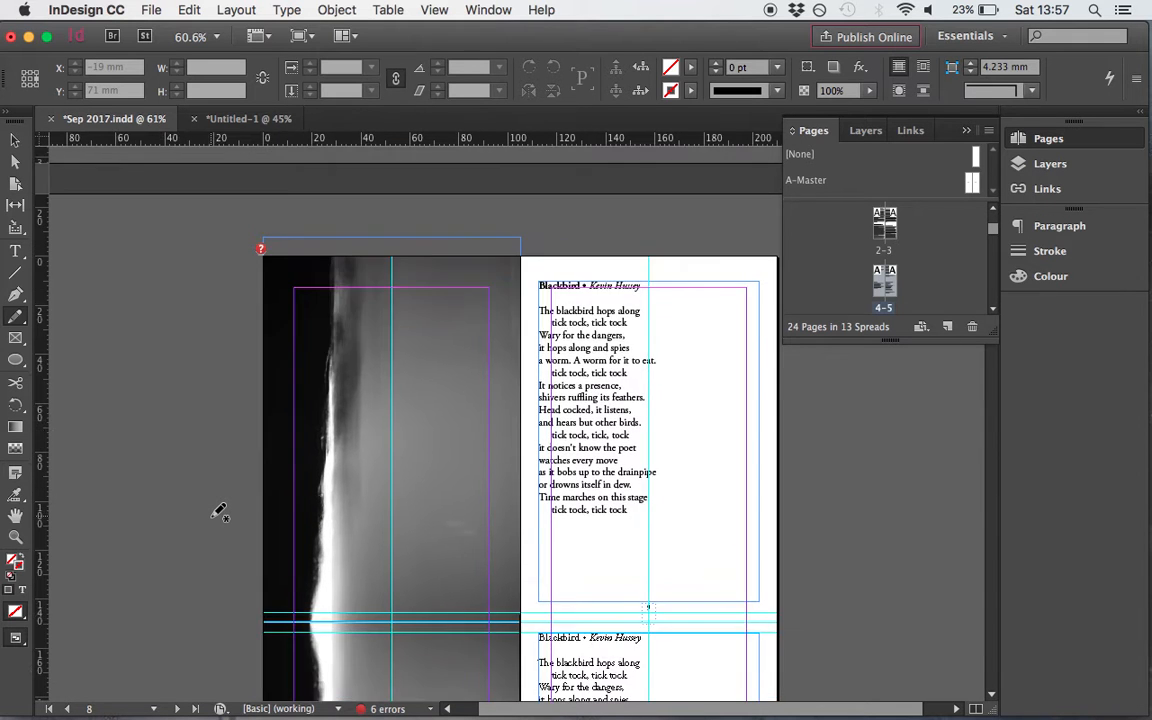
pyautogui.scroll(-12, 219, 511)
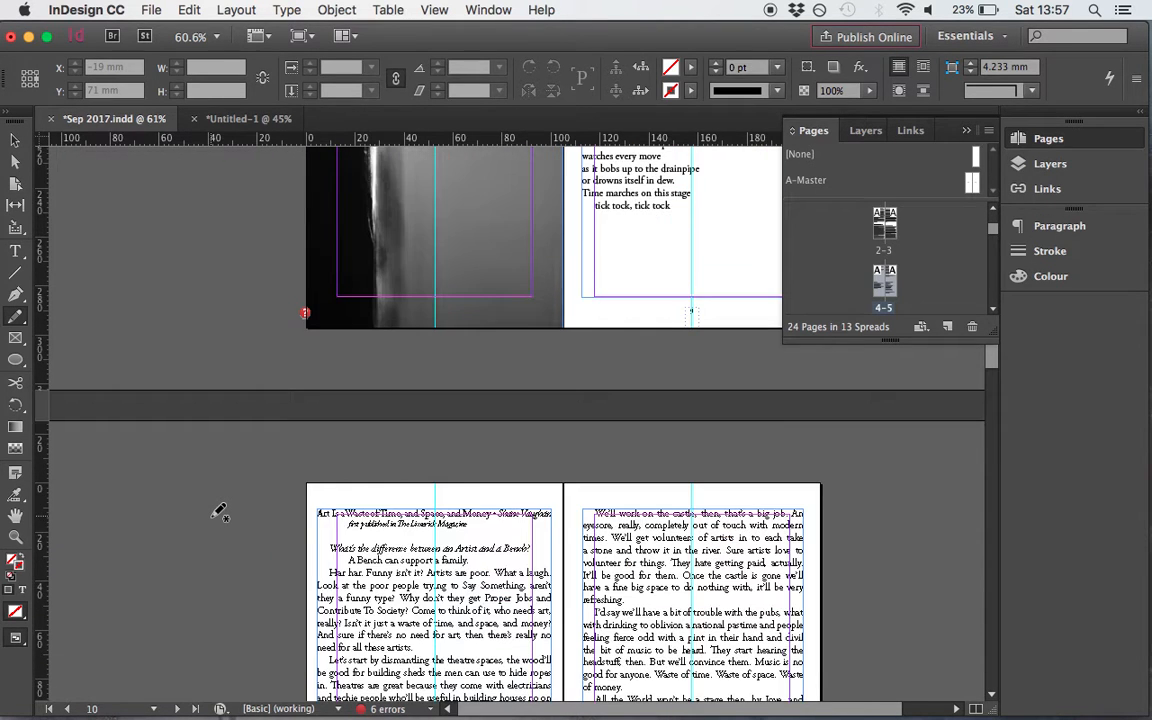
pyautogui.scroll(-1, 219, 511)
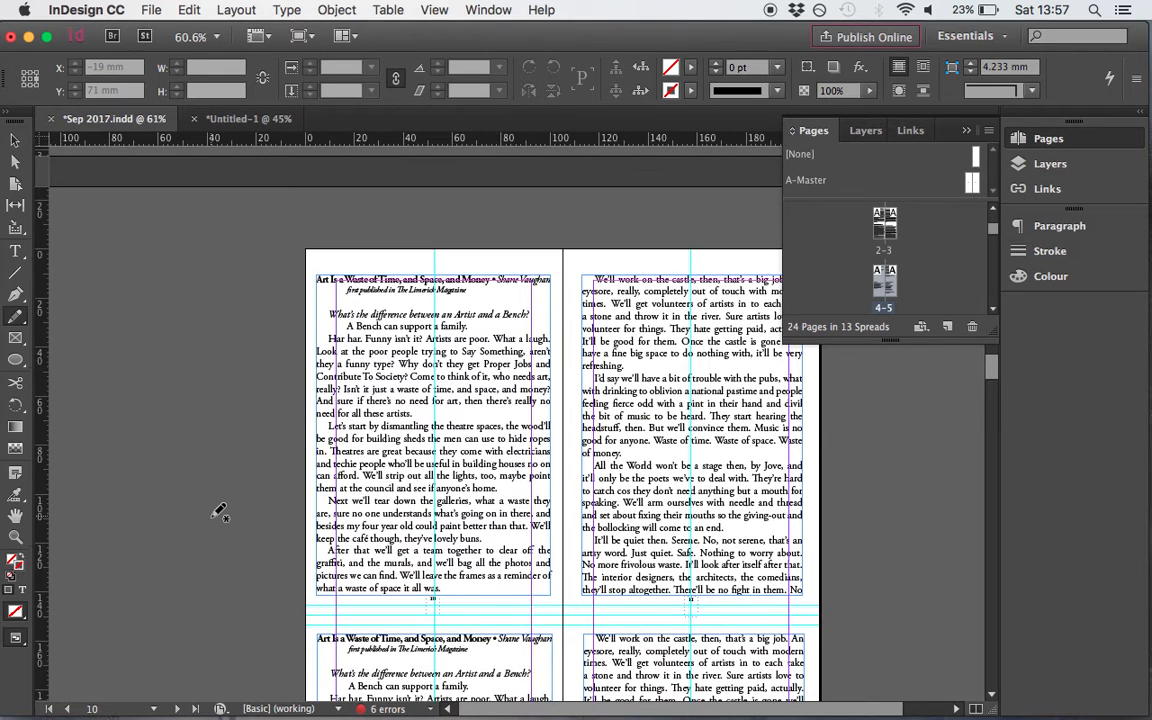
pyautogui.scroll(-2, 219, 511)
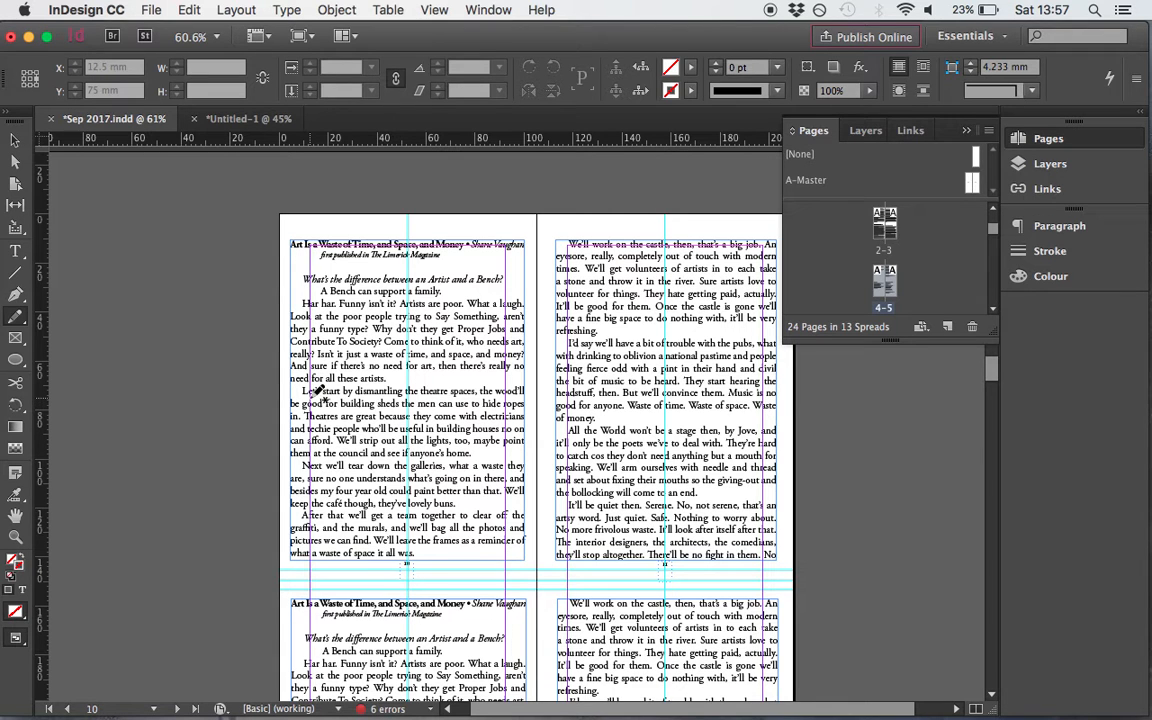
pyautogui.press('v')
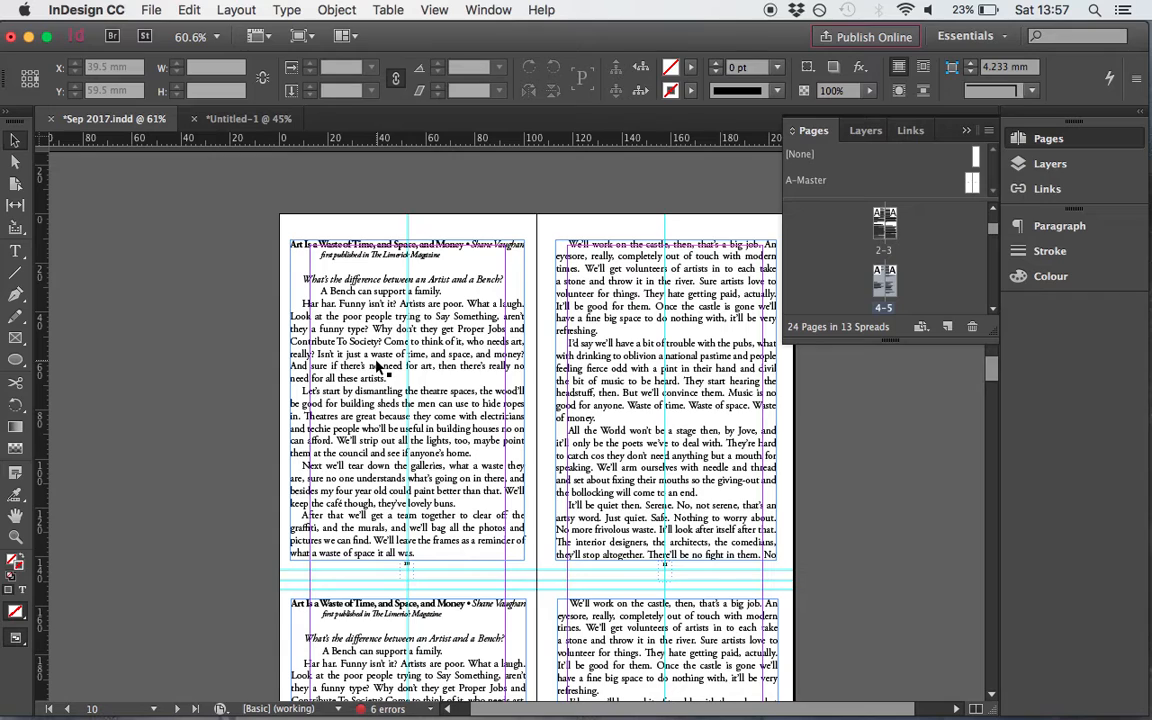
# Select the heading "Imagine What We Could Do With This" on page 2 and choose Bold as its font style
pyautogui.scroll(20, 378, 368)
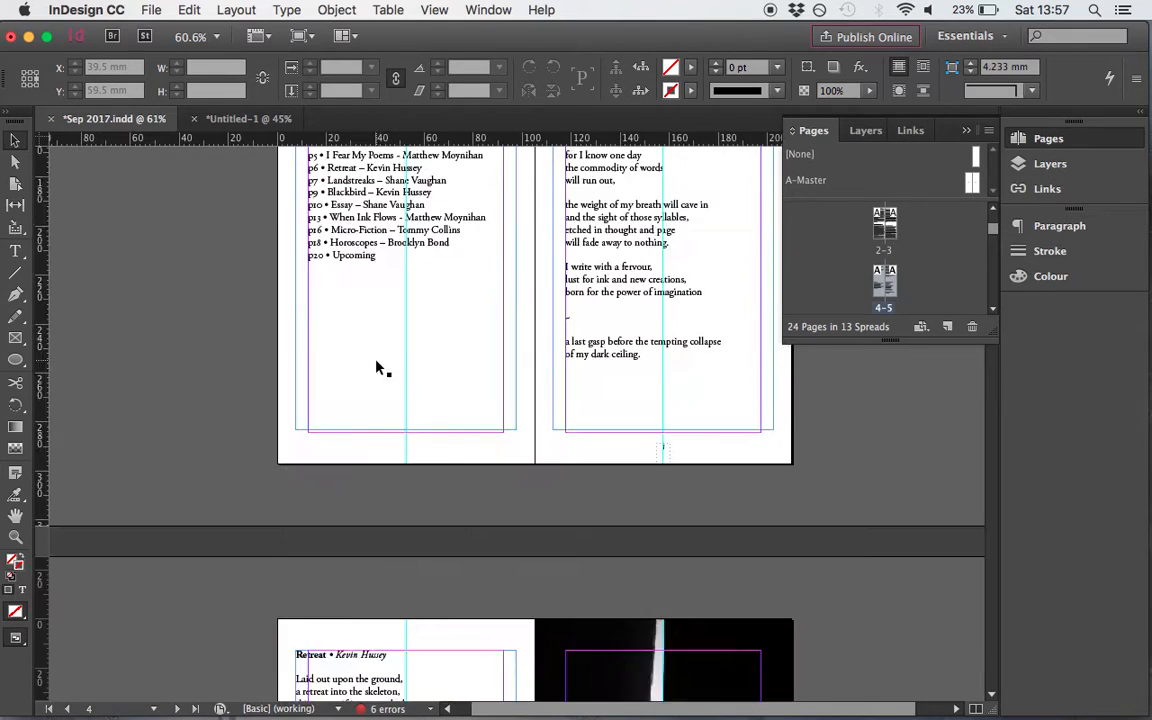
pyautogui.scroll(5, 378, 368)
pyautogui.scroll(-3, 379, 368)
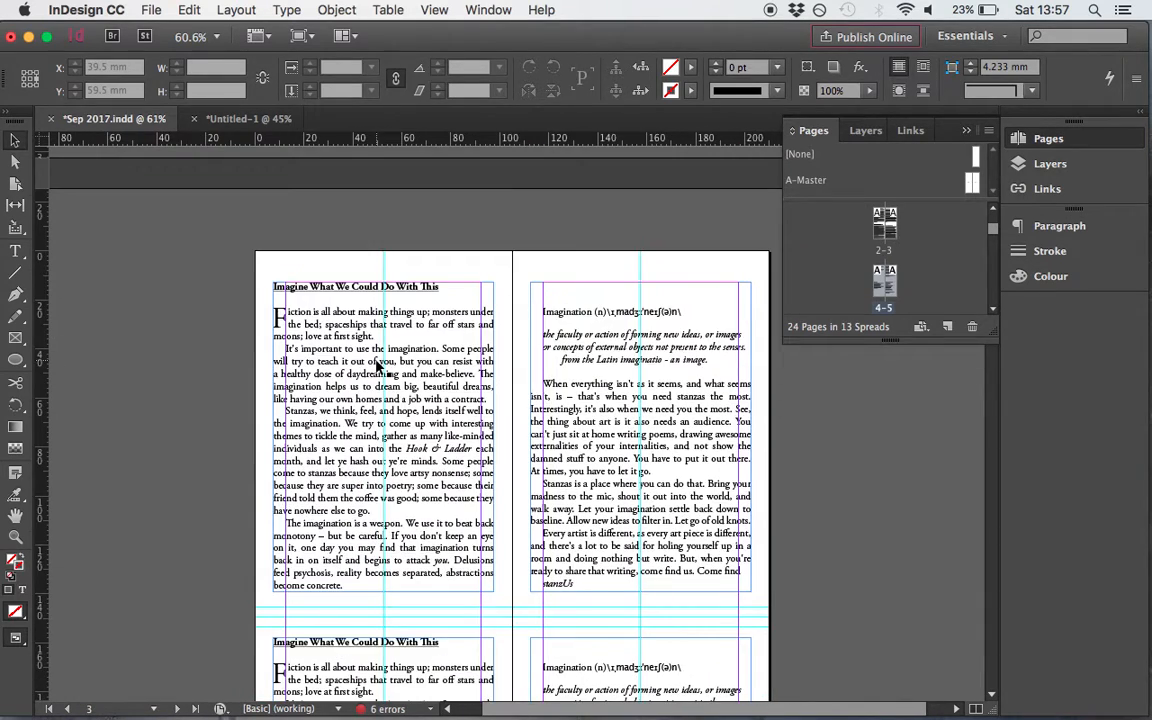
pyautogui.keyDown('alt'); pyautogui.scroll(4, 378, 368); pyautogui.keyUp('alt')
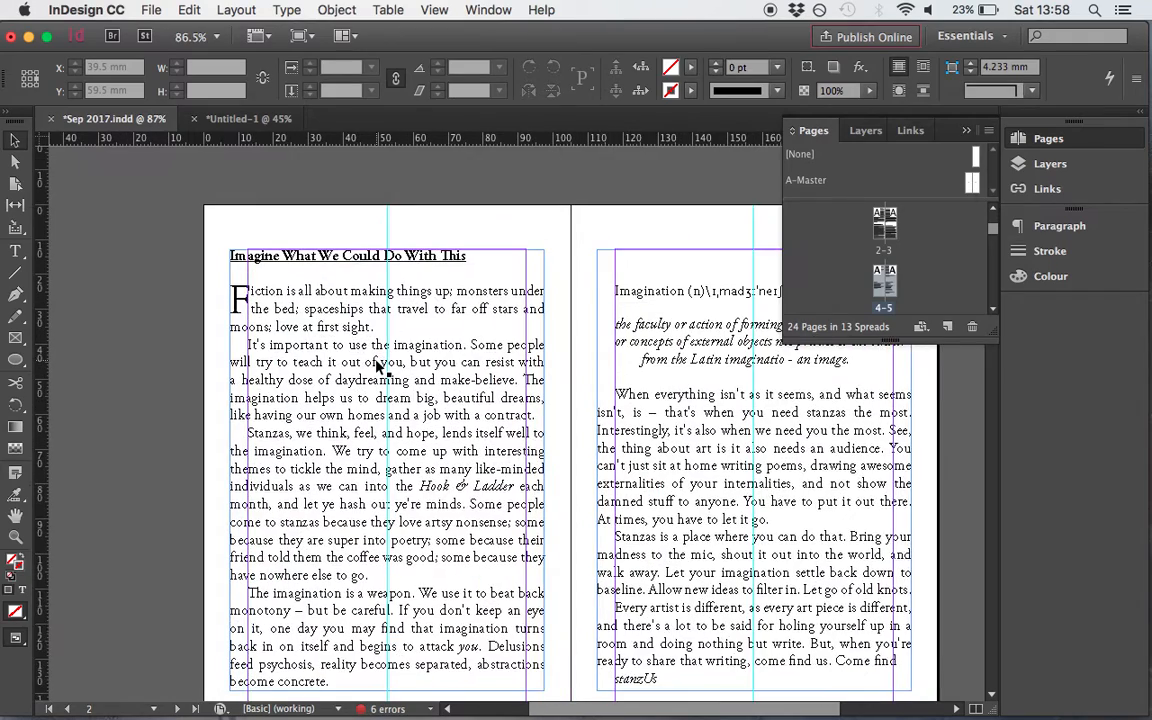
pyautogui.scroll(-2, 379, 368)
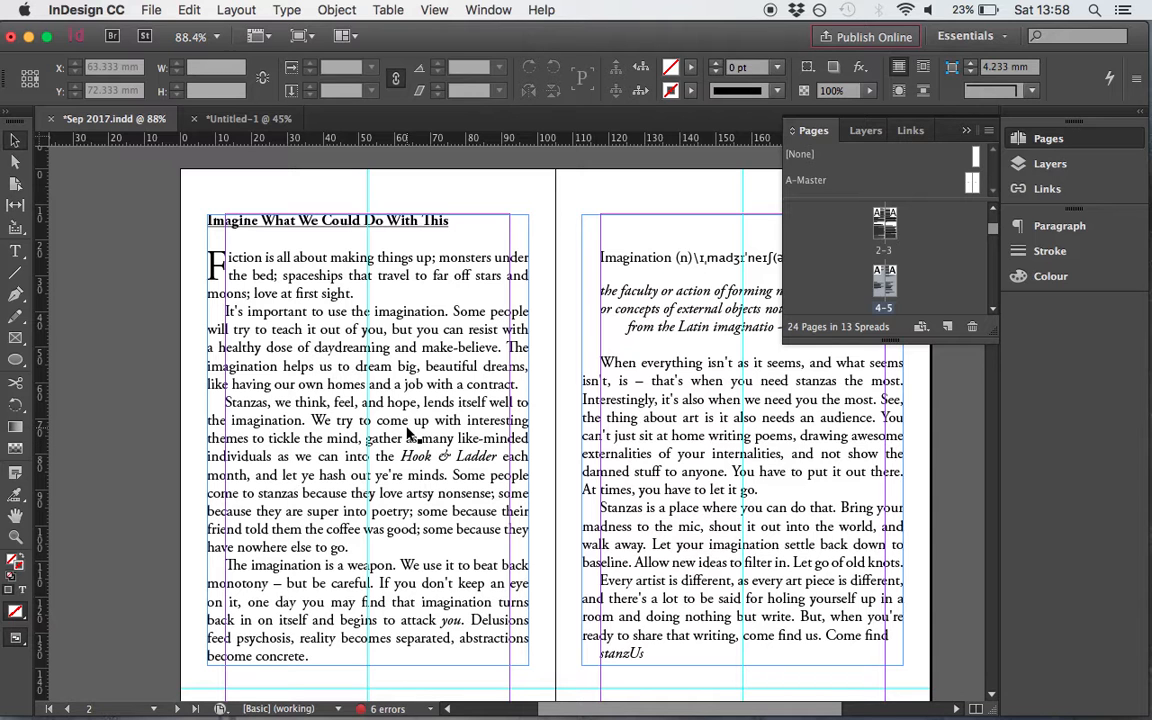
pyautogui.doubleClick(390, 220)
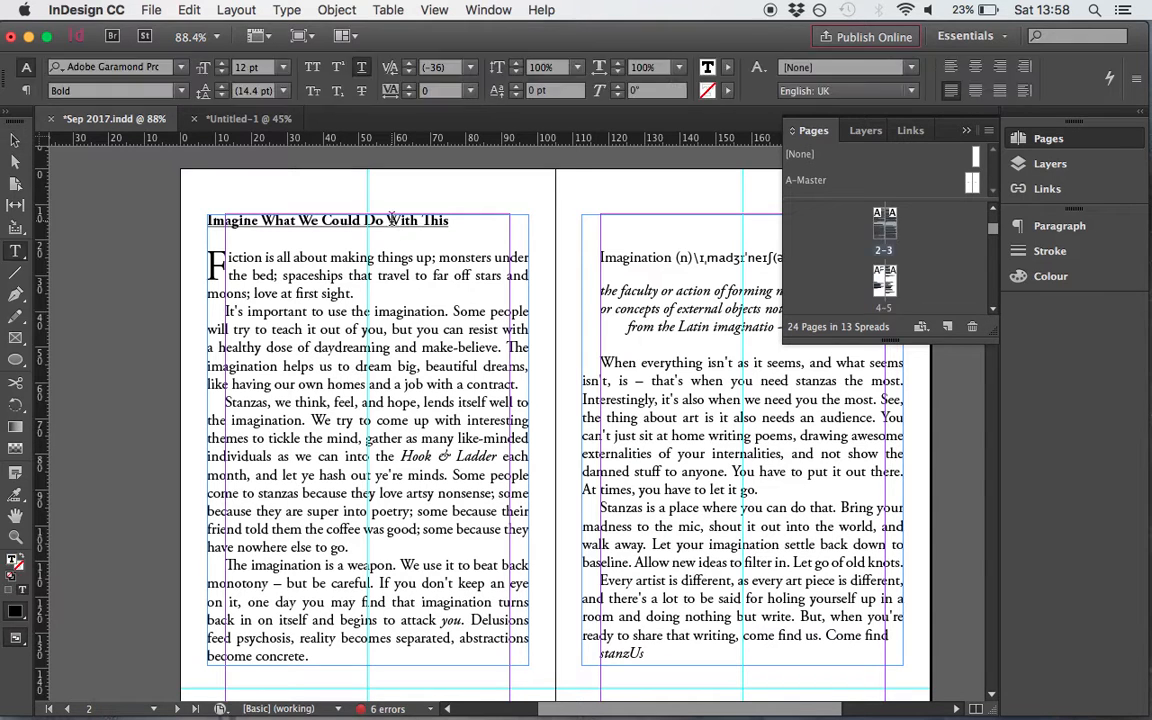
pyautogui.tripleClick(346, 219)
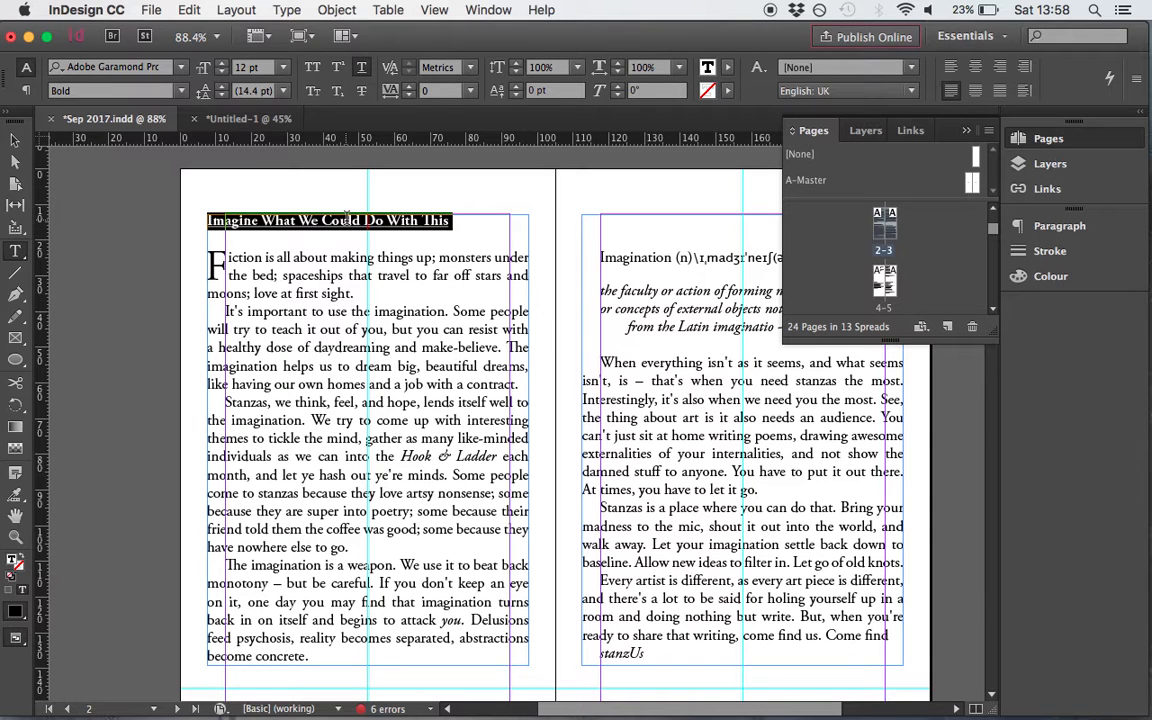
pyautogui.click(162, 90)
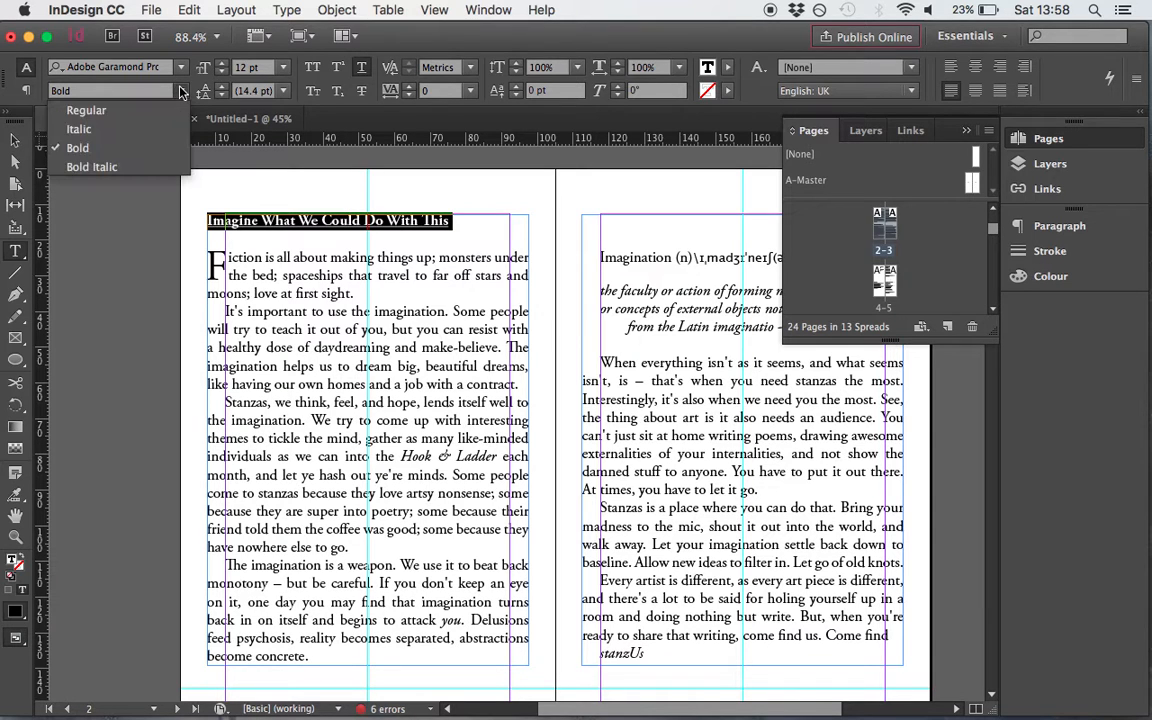
pyautogui.click(101, 150)
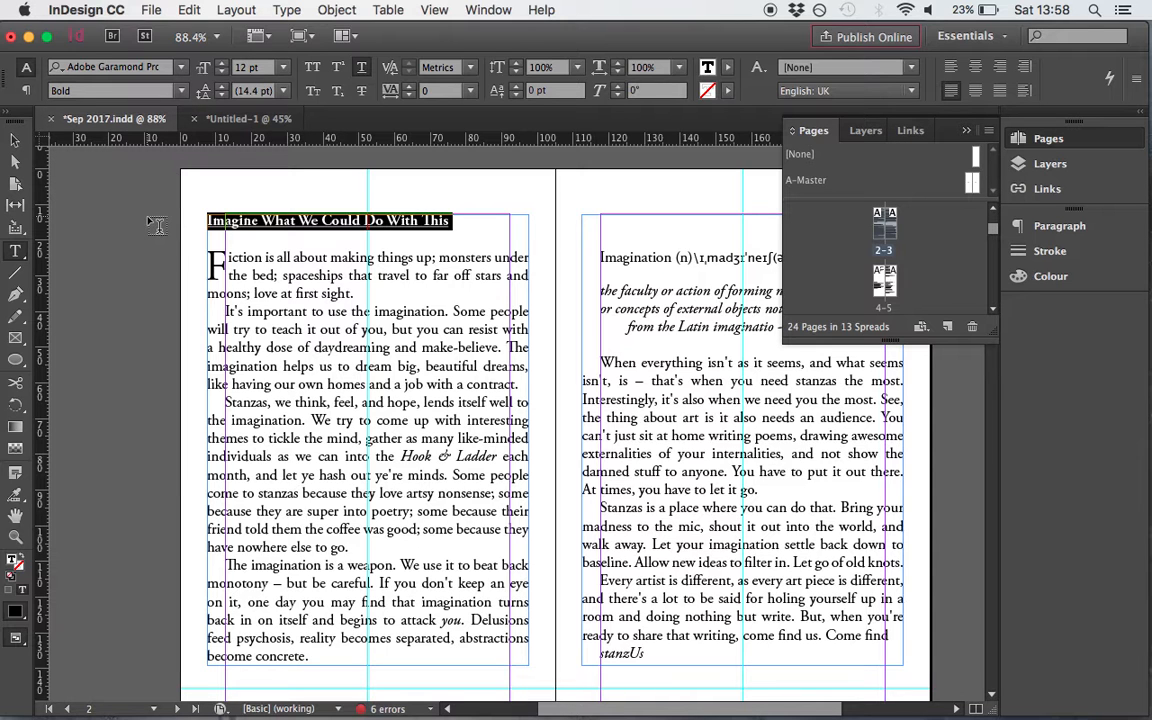
# Try the Bold Italic style on the selected heading, and switch it back to Bold
pyautogui.press('super+b')
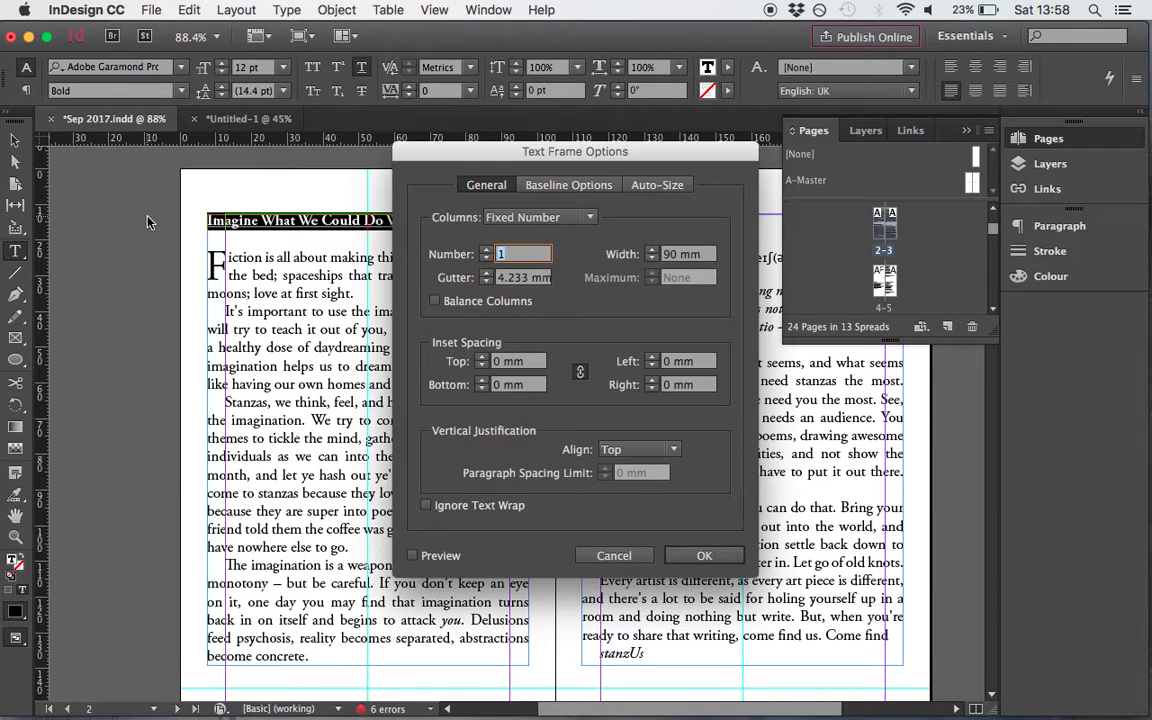
pyautogui.click(614, 555)
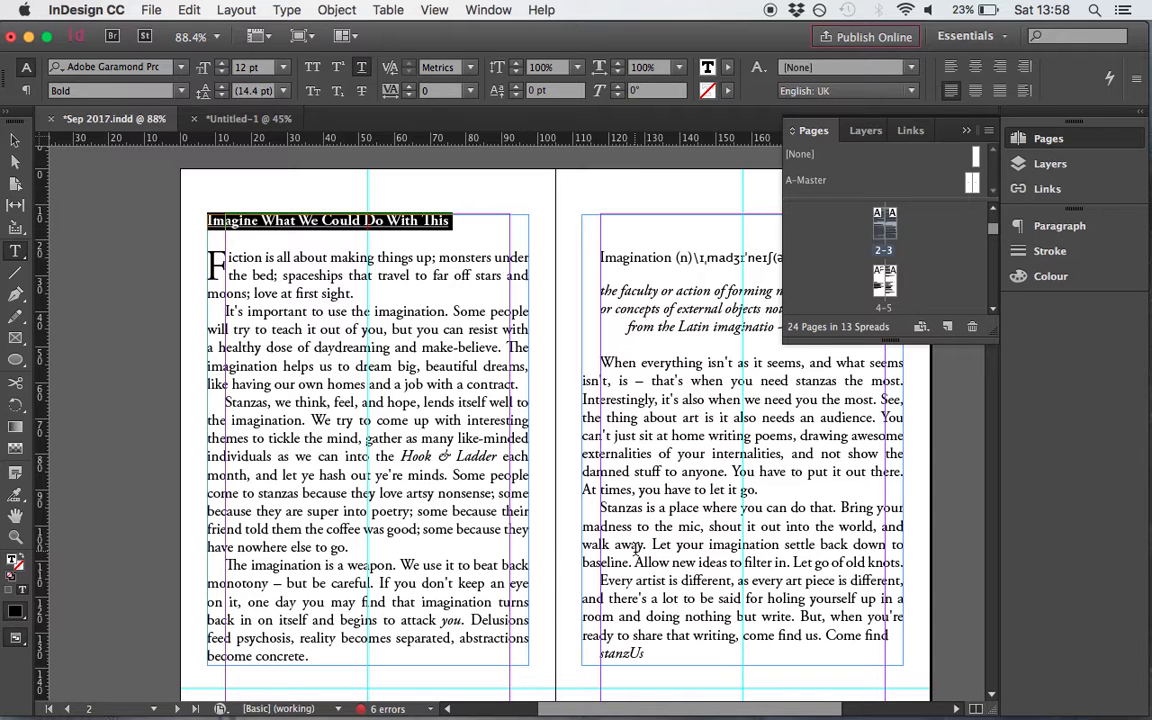
pyautogui.click(636, 556)
pyautogui.press('super+shift+i')
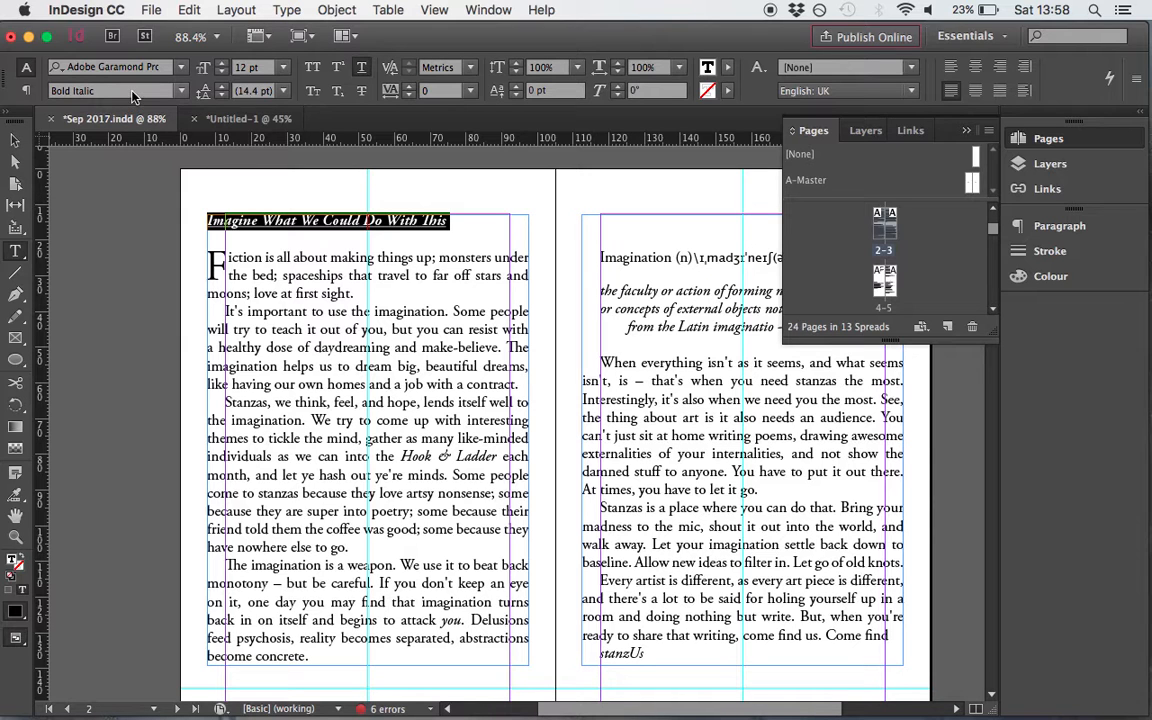
pyautogui.press('super+shift+i')
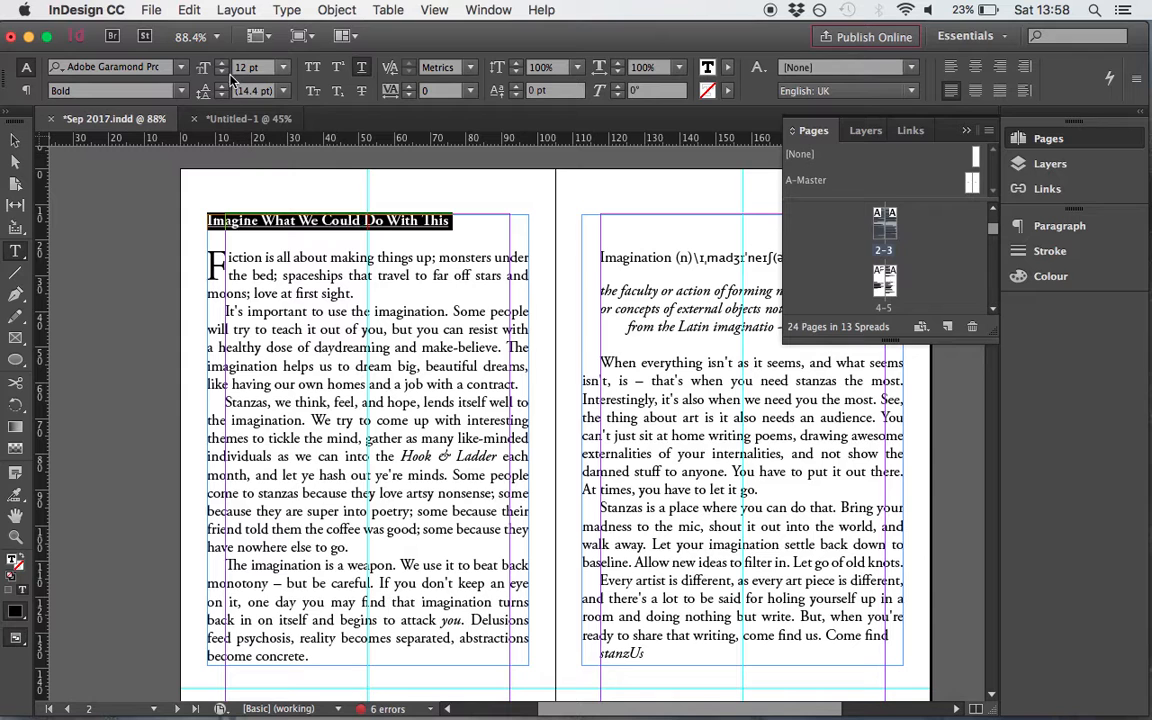
# Toggle the underline of the page 2 heading off and on again
pyautogui.click(364, 69)
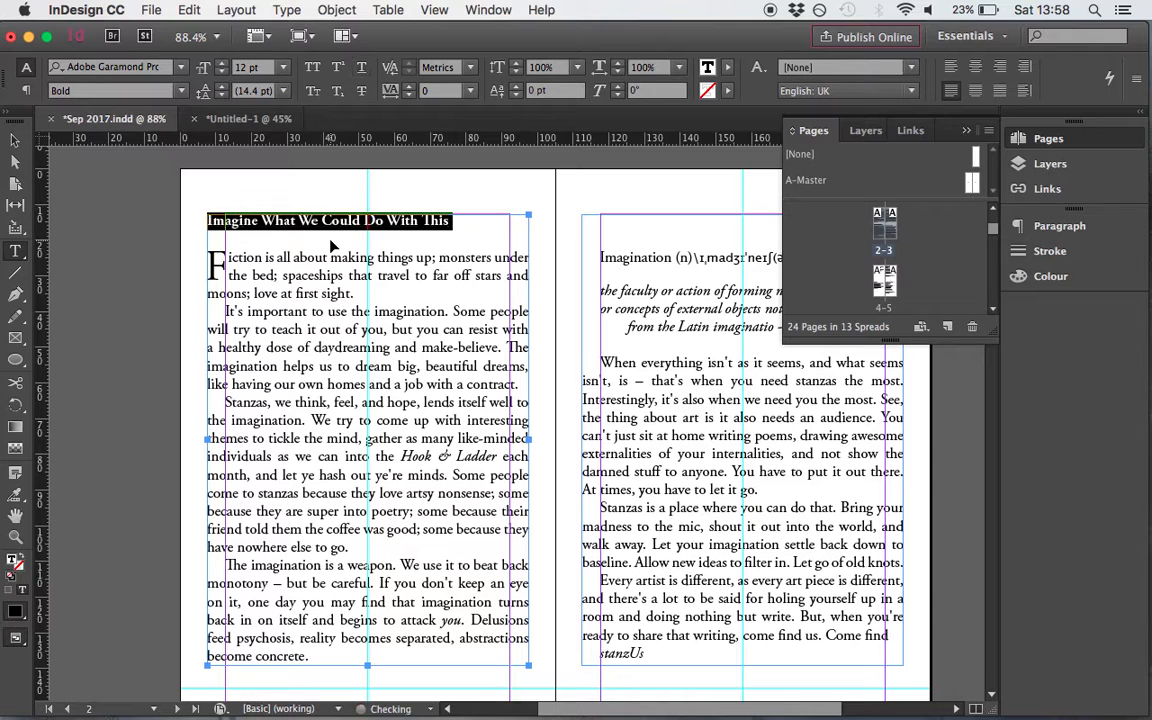
pyautogui.press('super+shift+u')
pyautogui.press('super+shift+u')
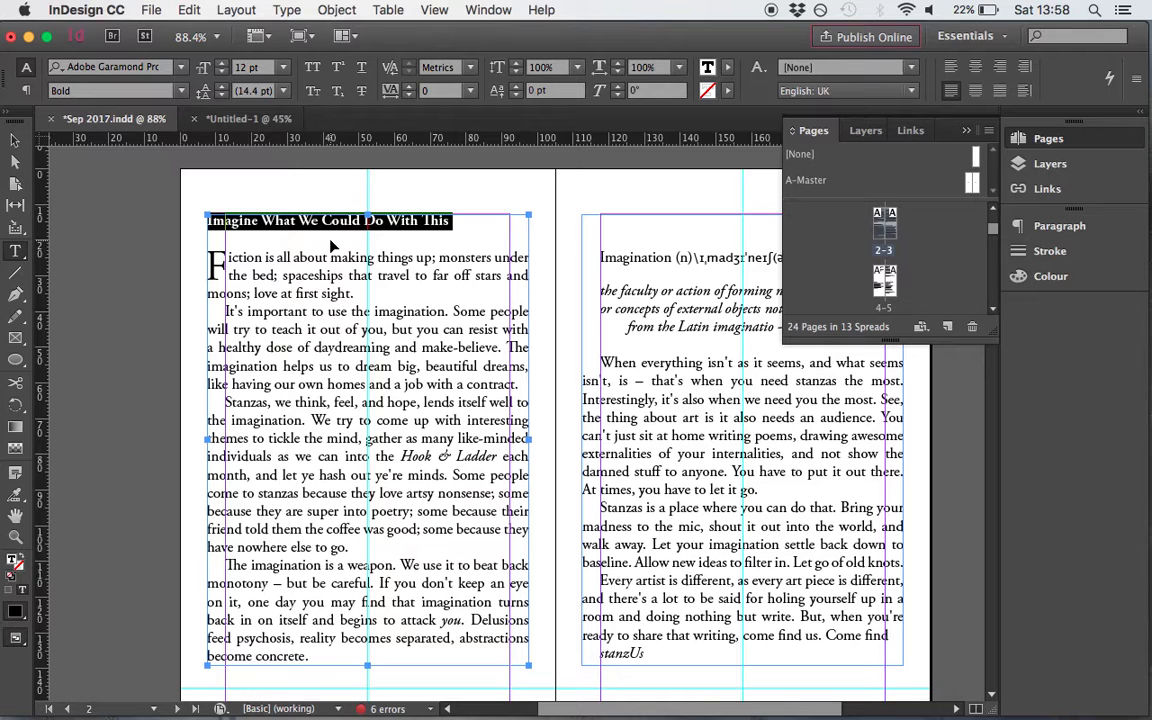
pyautogui.press('super+shift+u')
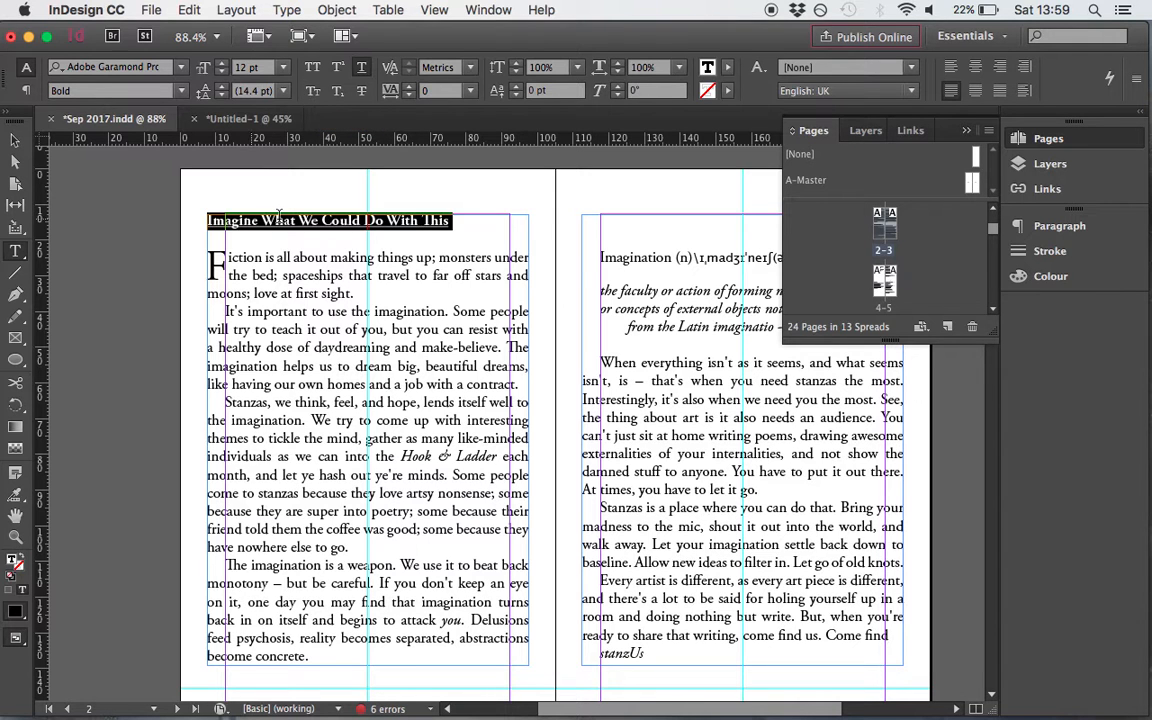
# Compare Small Caps with All Caps on the page 2 heading and keep Small Caps
pyautogui.click(312, 93)
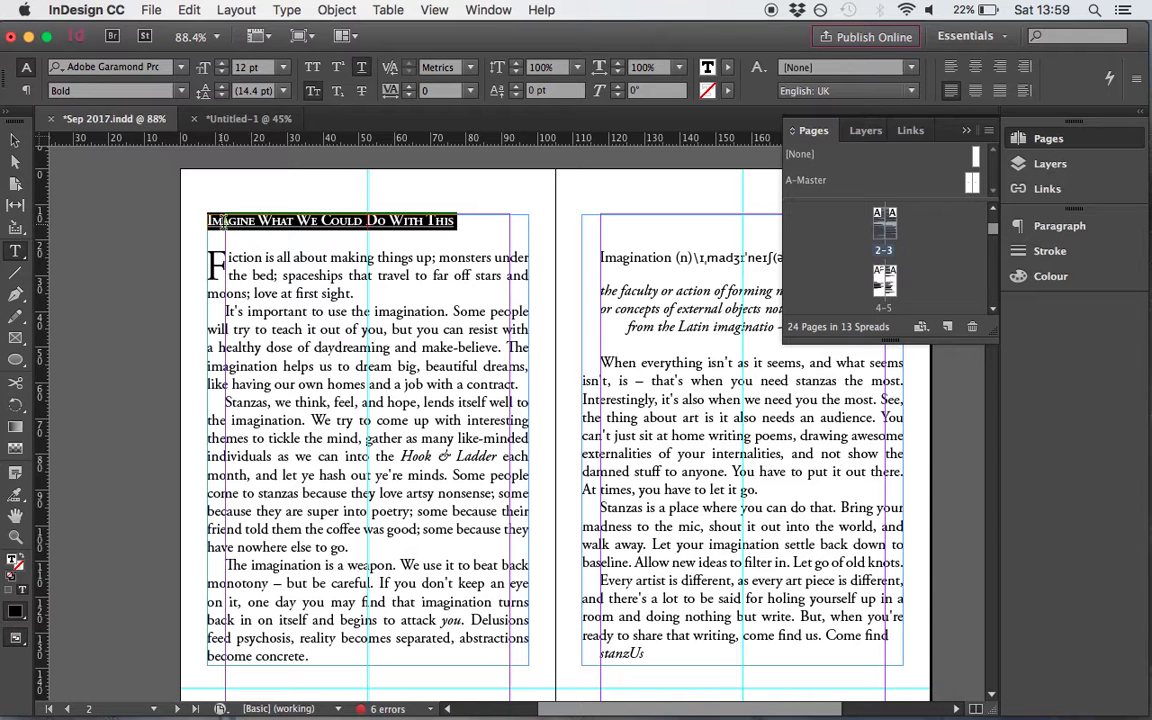
pyautogui.click(313, 91)
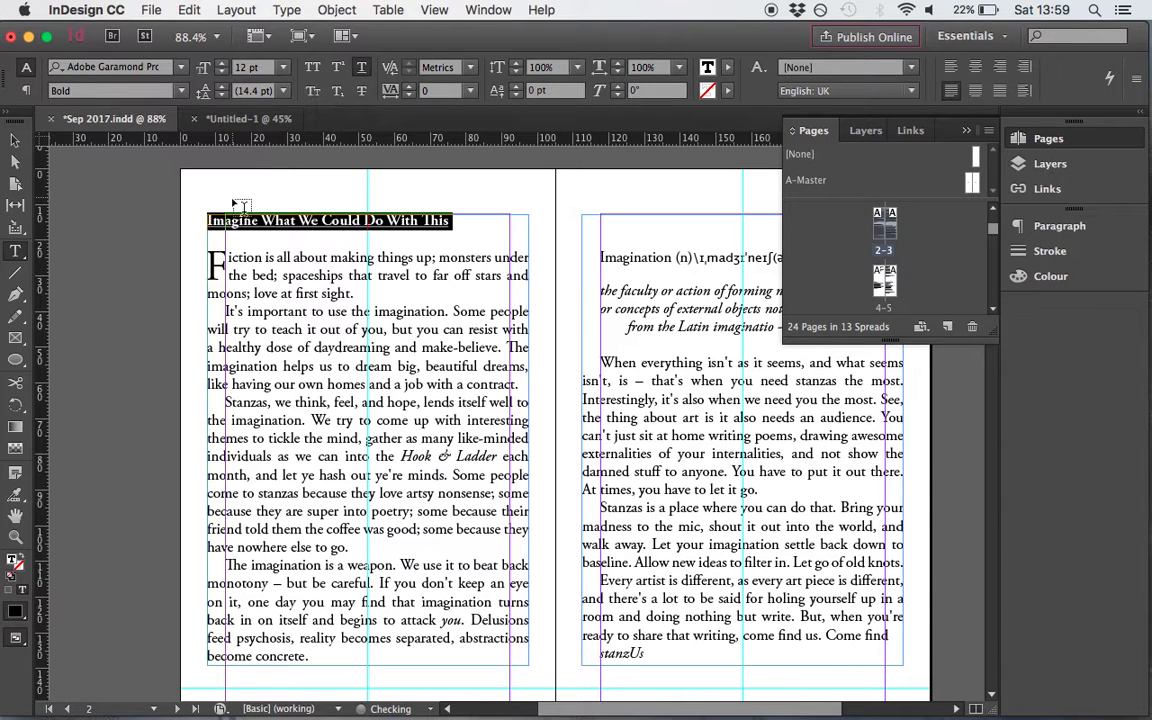
pyautogui.click(314, 95)
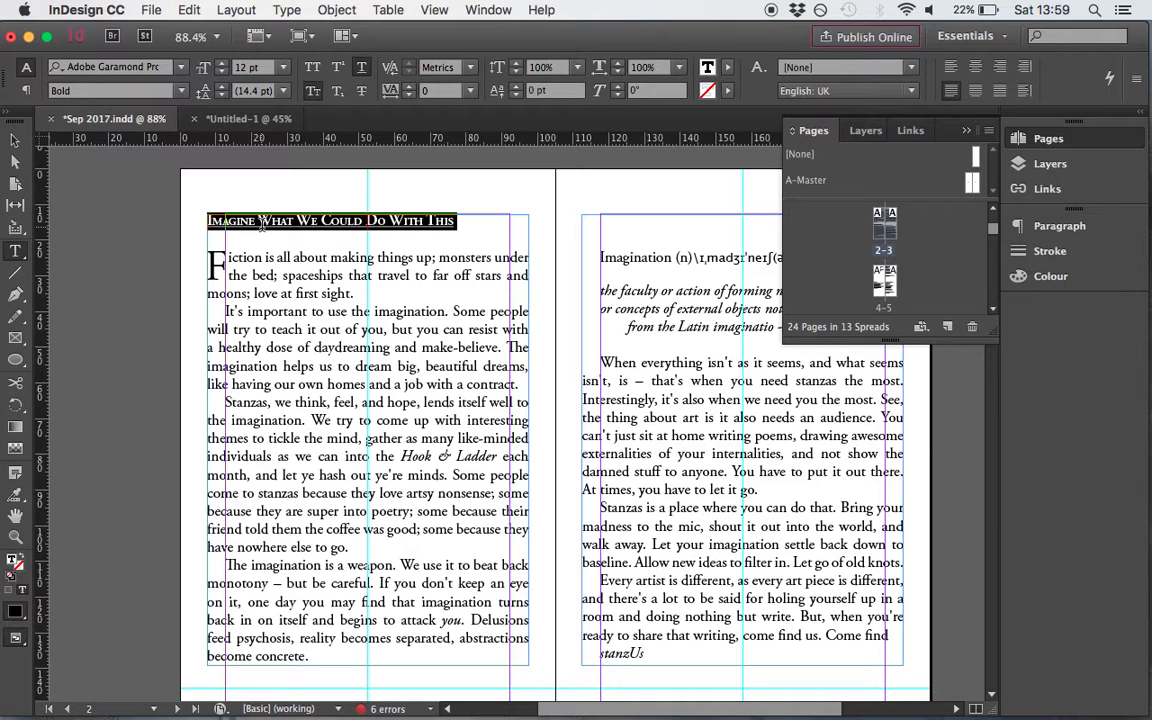
pyautogui.click(313, 78)
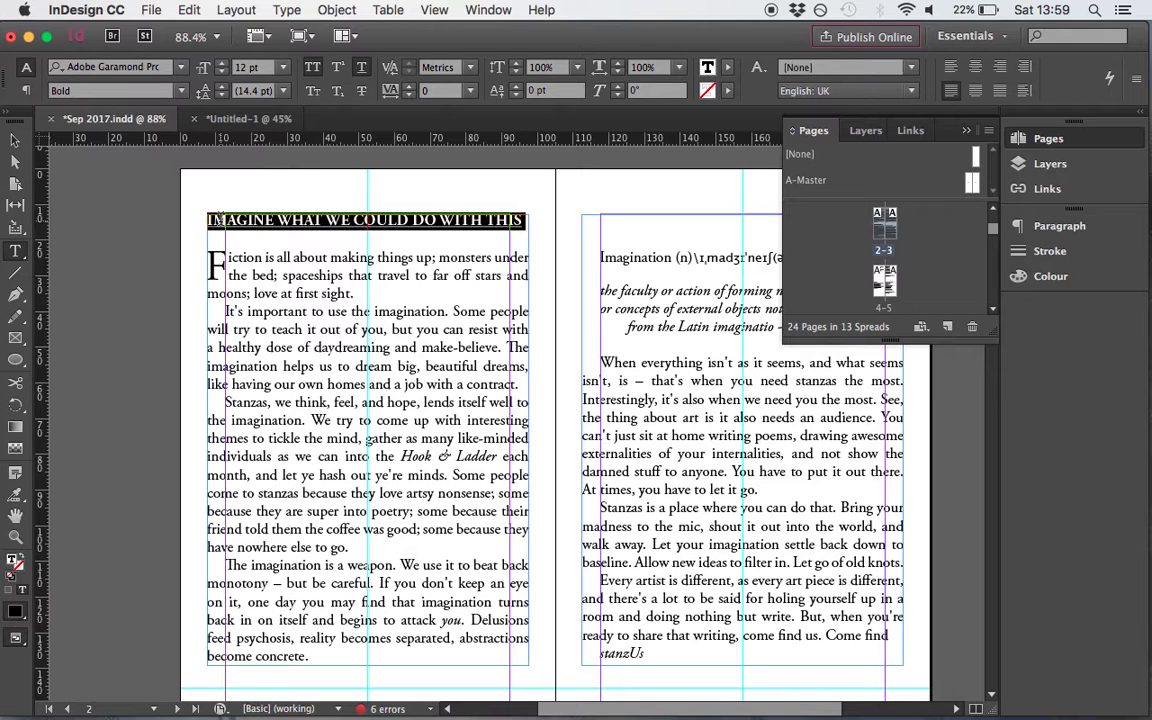
pyautogui.click(313, 92)
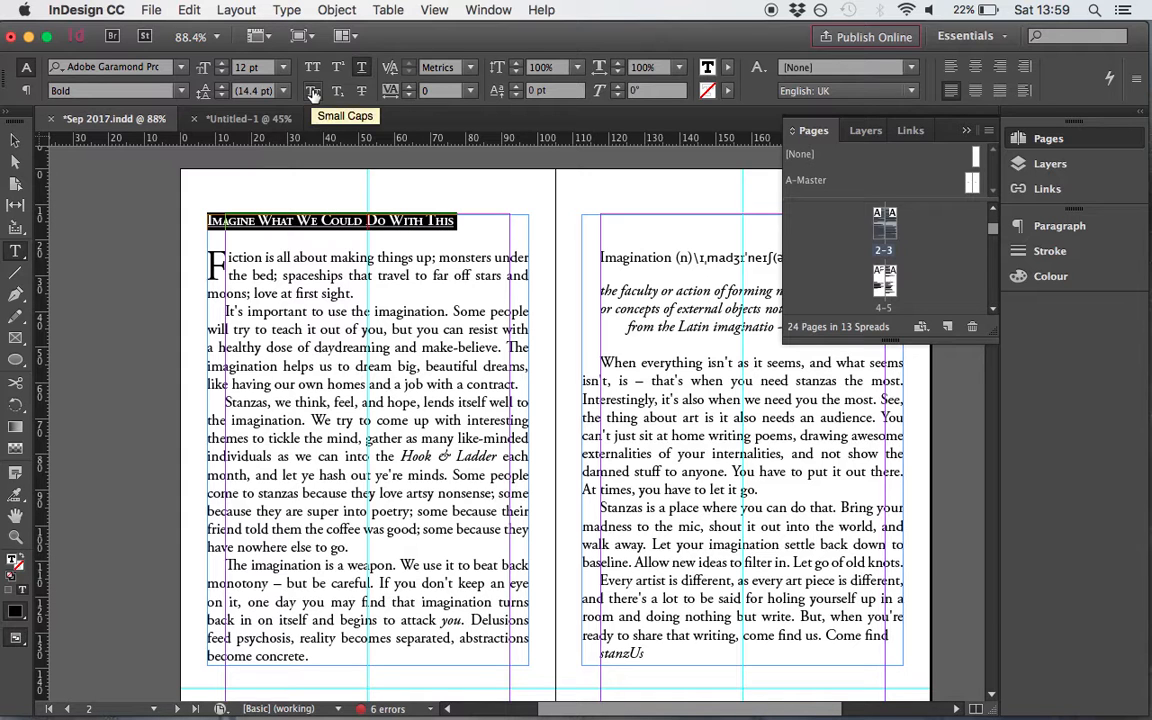
# Try Superscript, Subscript and Strikethrough on the heading in turn, clearing each one again
pyautogui.click(337, 70)
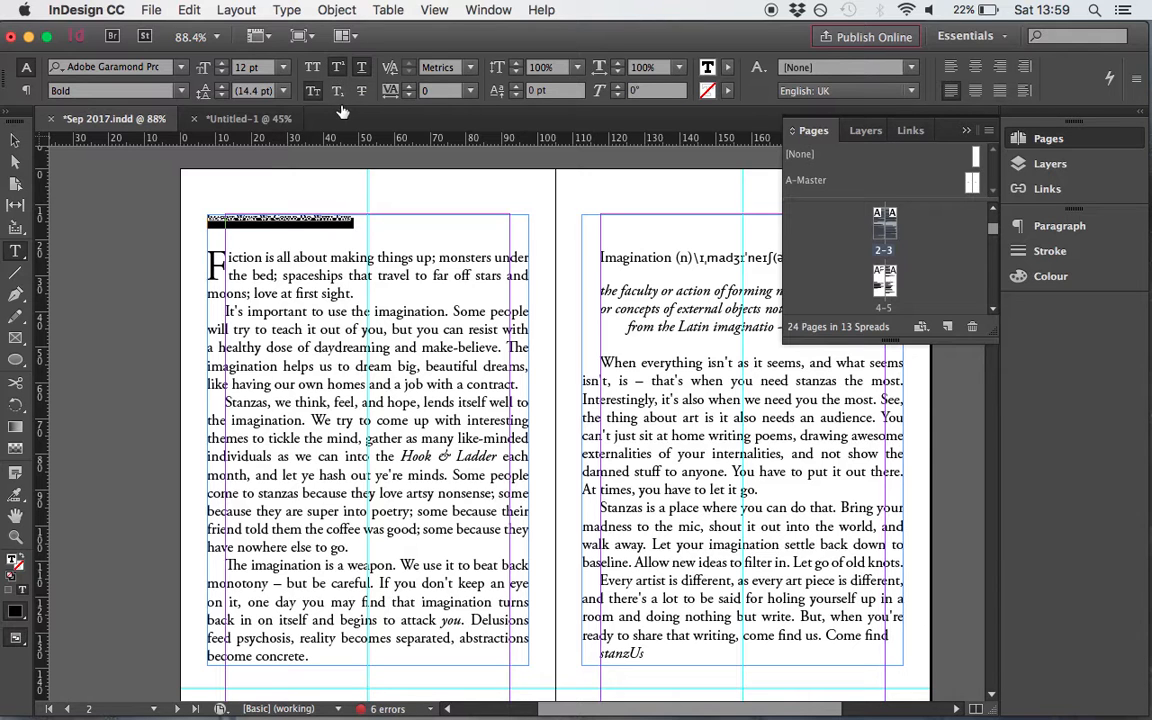
pyautogui.click(338, 94)
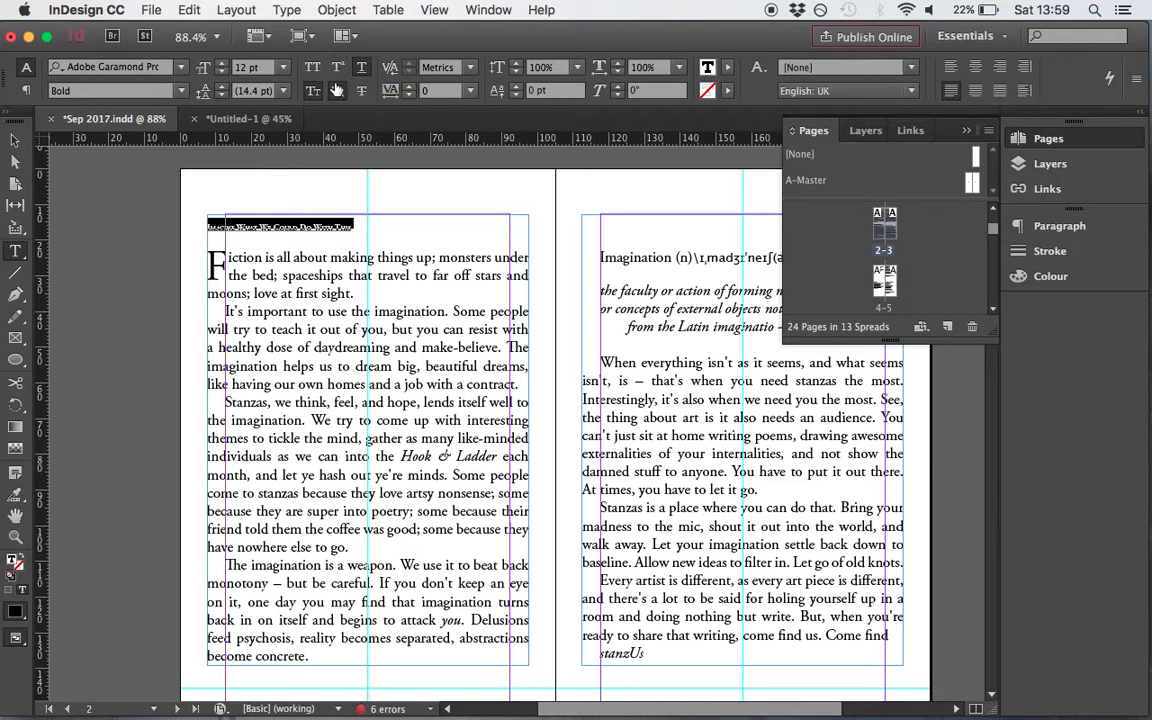
pyautogui.click(337, 94)
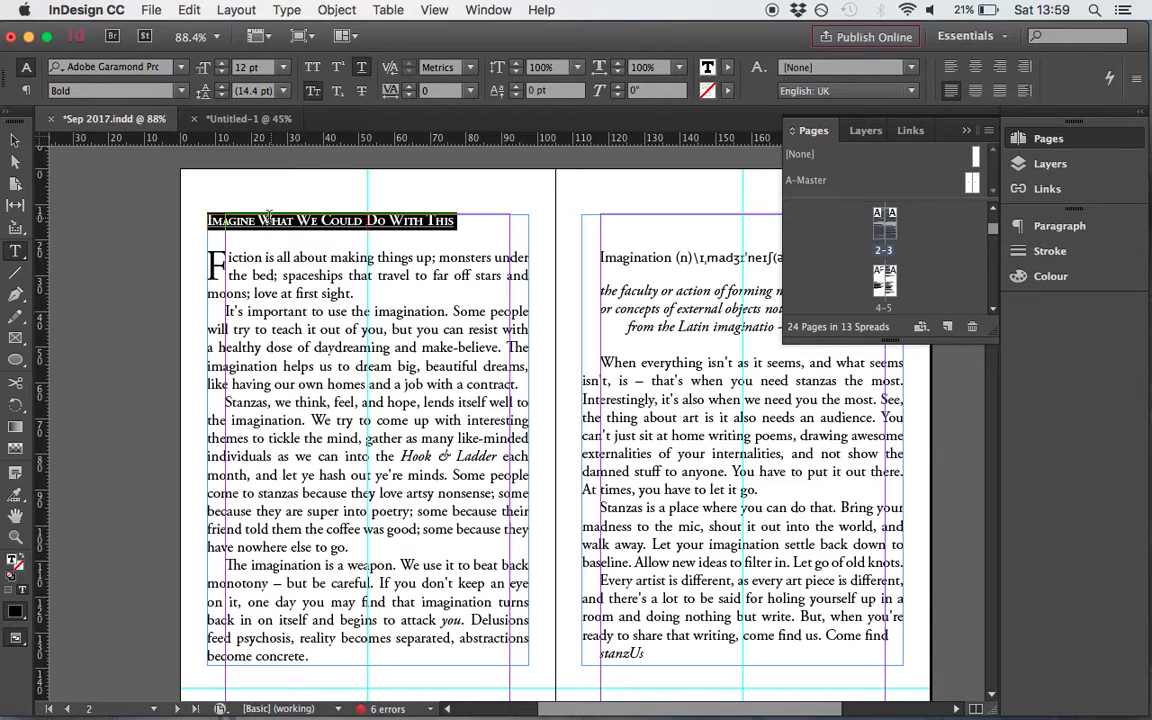
pyautogui.click(360, 92)
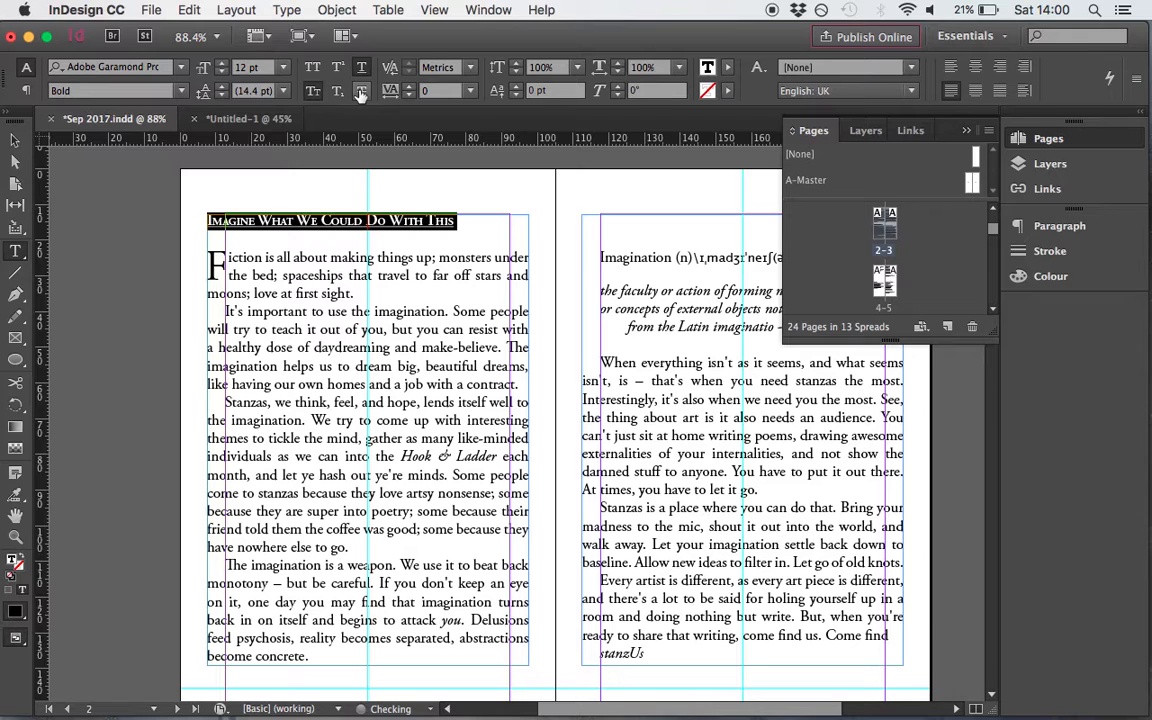
# Select the drop cap F of the first paragraph on page 2 and show its paragraph formatting options
pyautogui.click(228, 265)
pyautogui.click(226, 264)
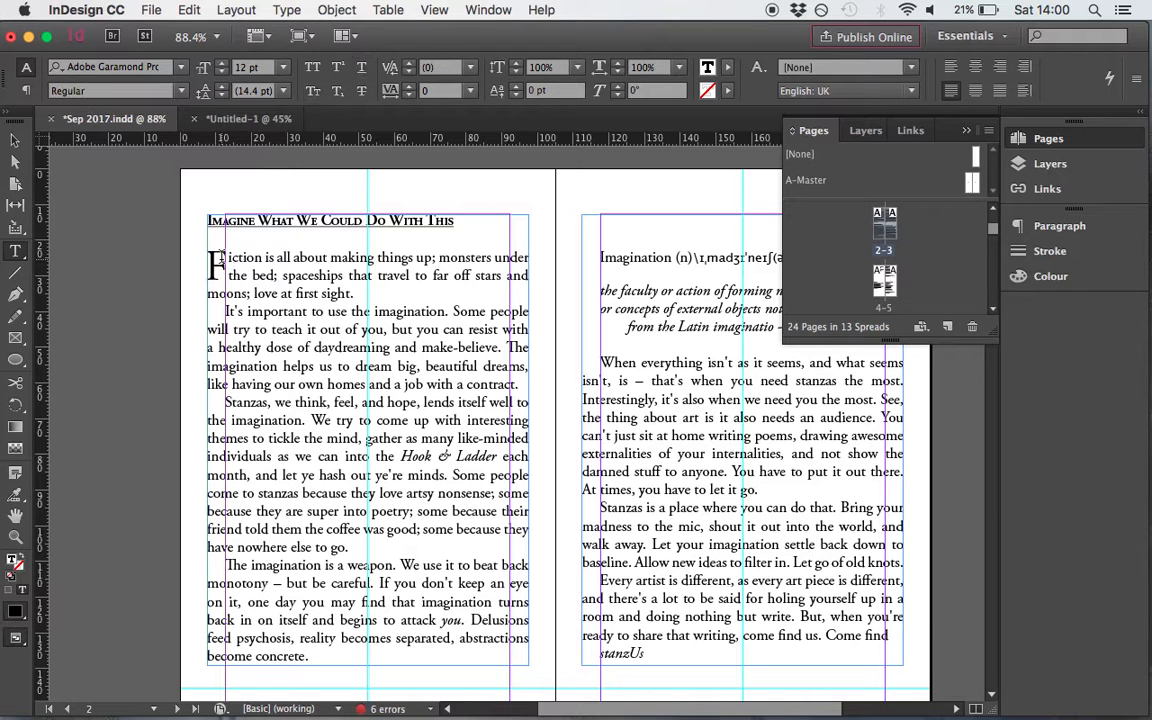
pyautogui.hotkey('shift', 'Left')
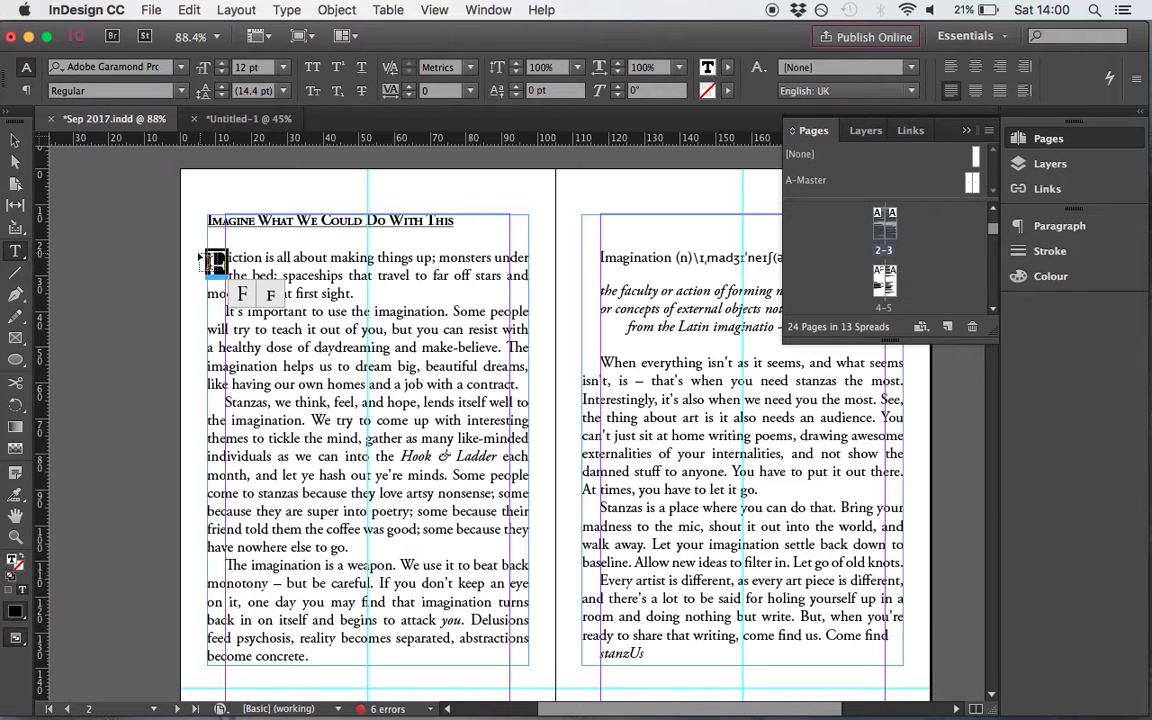
pyautogui.click(232, 232)
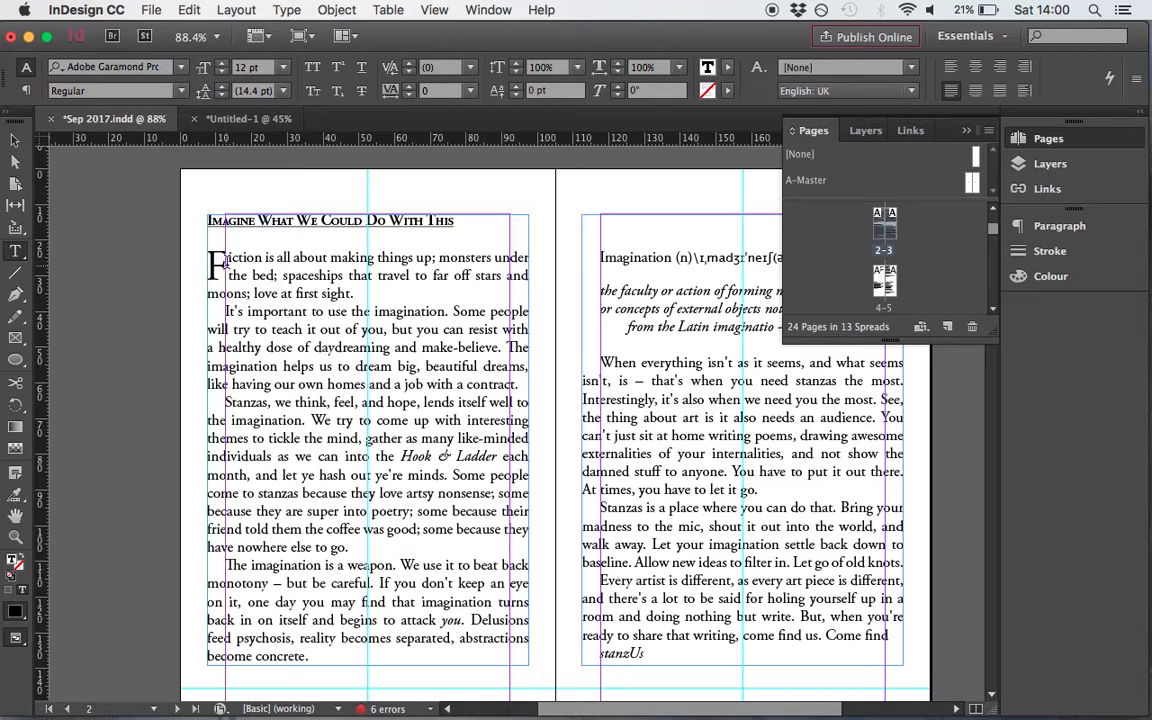
pyautogui.click(223, 277)
pyautogui.hotkey('shift', 'End')
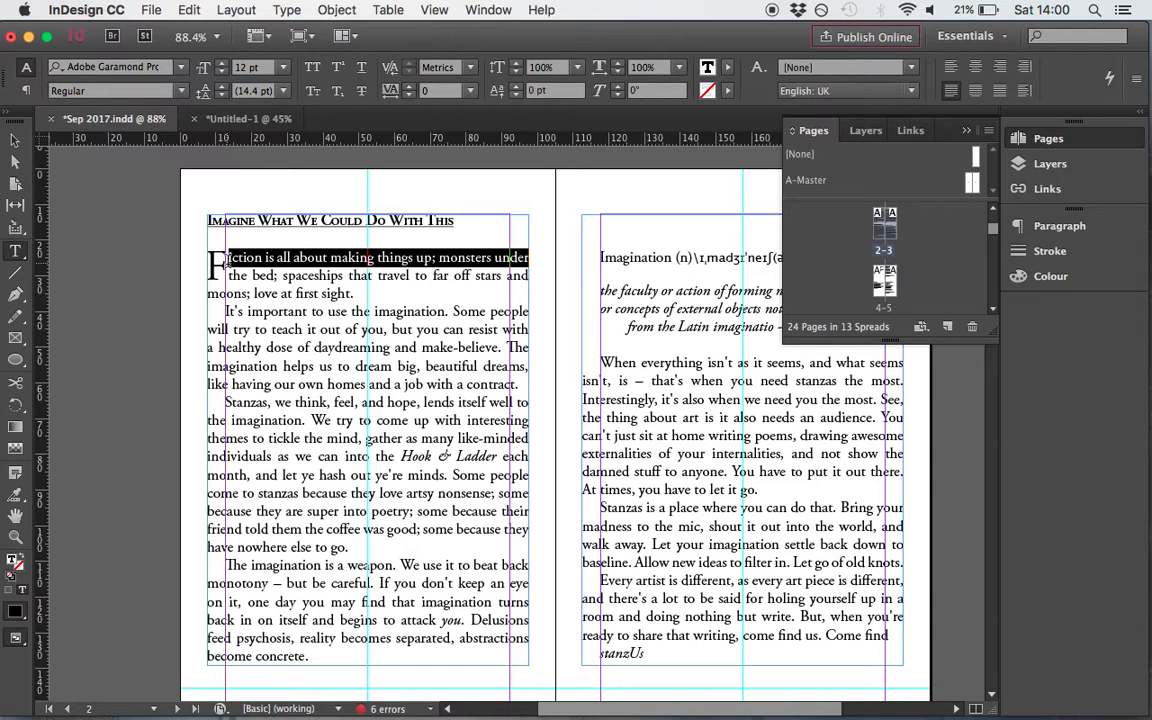
pyautogui.hotkey('shift', 'Home')
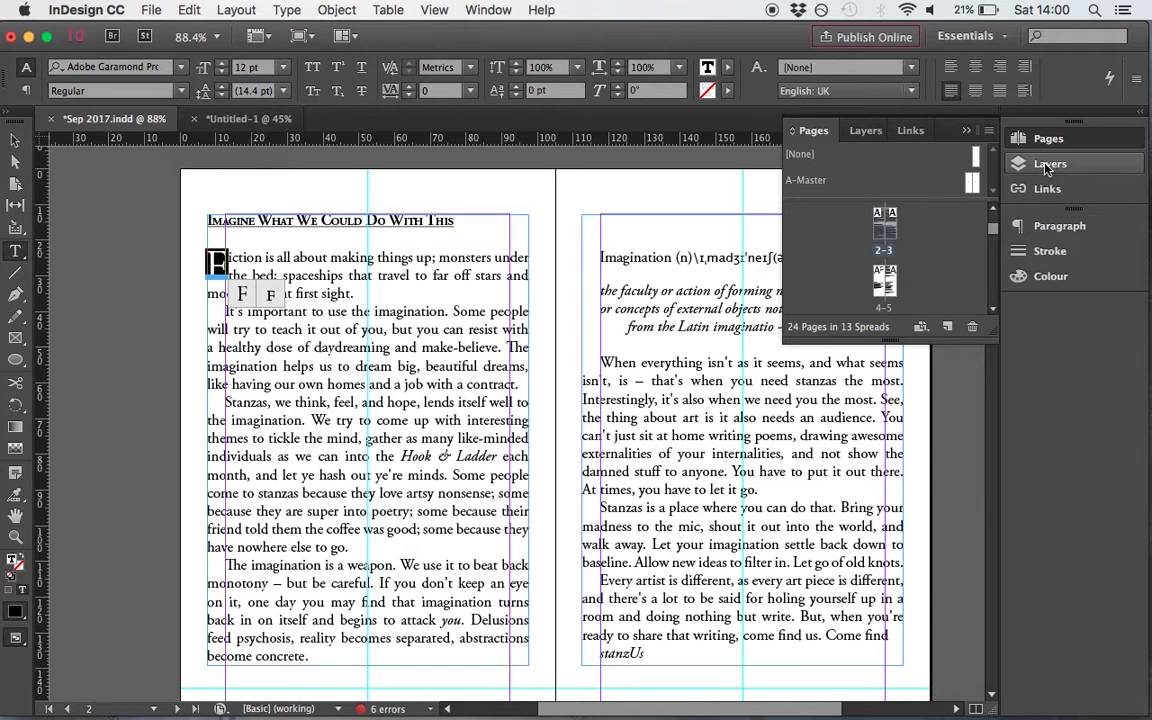
pyautogui.click(1062, 226)
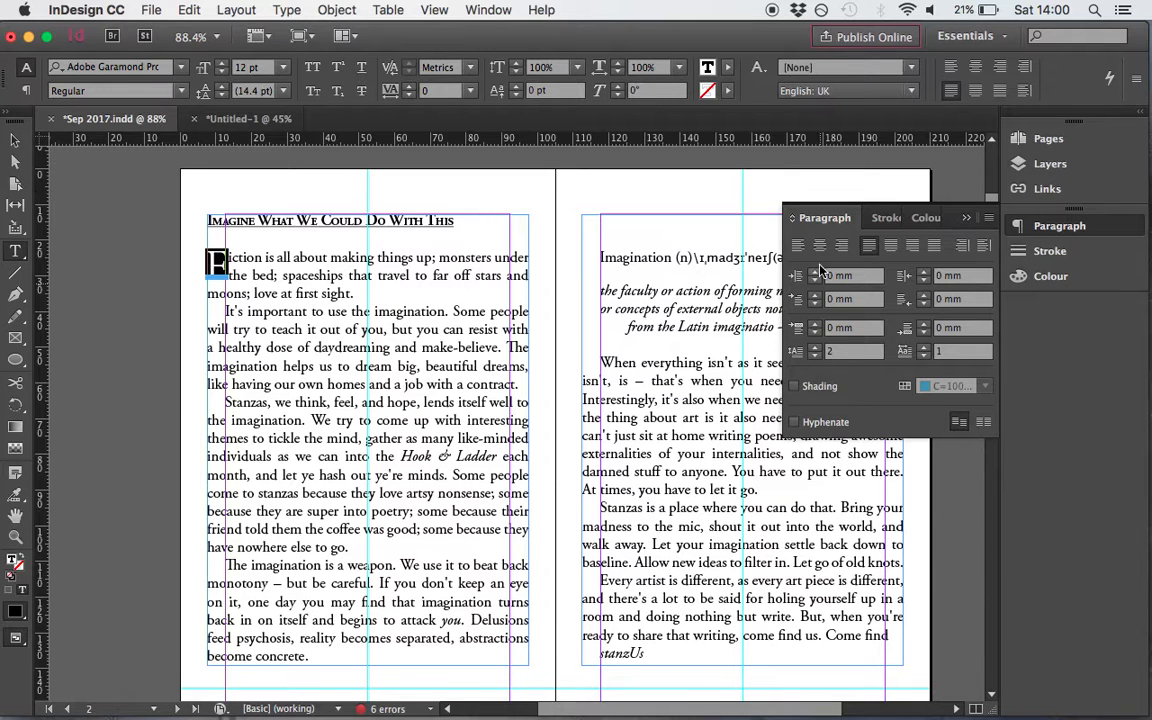
# Try a 7 mm left indent on the first paragraph and return it to 0 mm
pyautogui.click(816, 274)
pyautogui.click(816, 274)
pyautogui.click(816, 274)
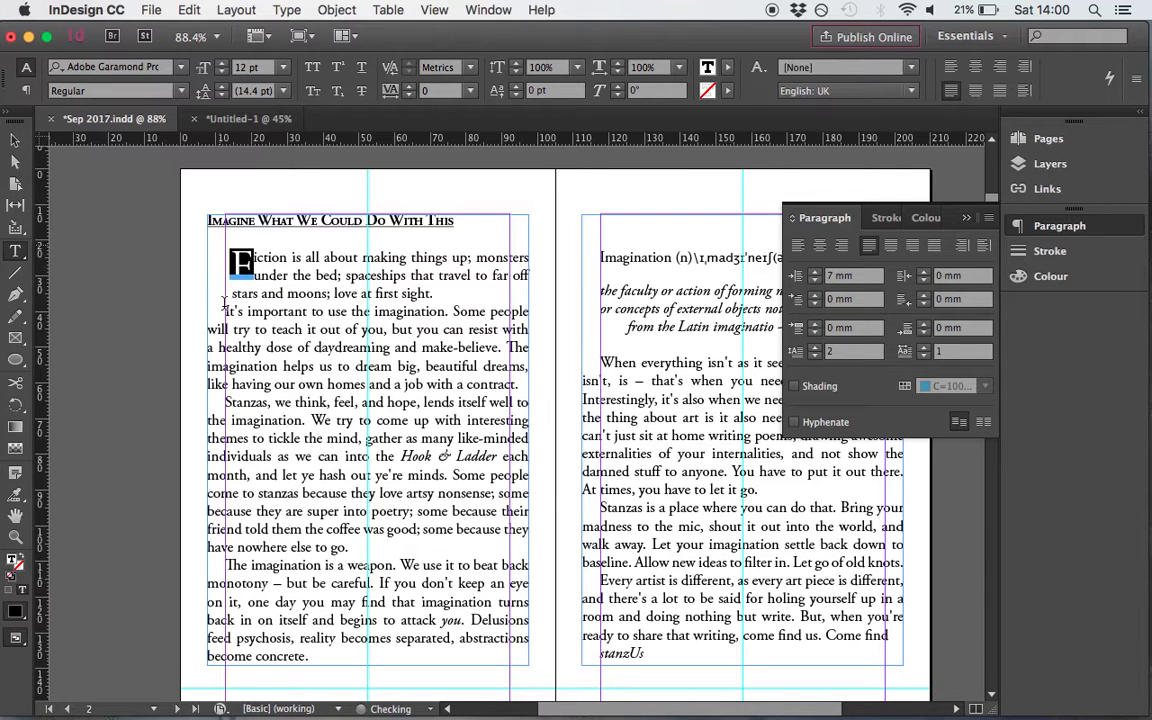
pyautogui.click(816, 281)
pyautogui.click(816, 281)
pyautogui.click(816, 281)
pyautogui.click(816, 281)
pyautogui.click(816, 281)
pyautogui.click(816, 281)
pyautogui.click(816, 281)
# Try a larger first-line indent on the drop cap paragraph and bring it back to 0 mm
pyautogui.click(816, 295)
pyautogui.click(816, 295)
pyautogui.click(816, 296)
pyautogui.click(816, 296)
pyautogui.click(816, 296)
pyautogui.click(816, 296)
pyautogui.click(816, 296)
pyautogui.click(816, 304)
pyautogui.click(816, 304)
pyautogui.click(816, 304)
pyautogui.click(816, 304)
pyautogui.click(816, 304)
pyautogui.click(816, 304)
pyautogui.click(816, 304)
pyautogui.click(816, 304)
pyautogui.click(816, 304)
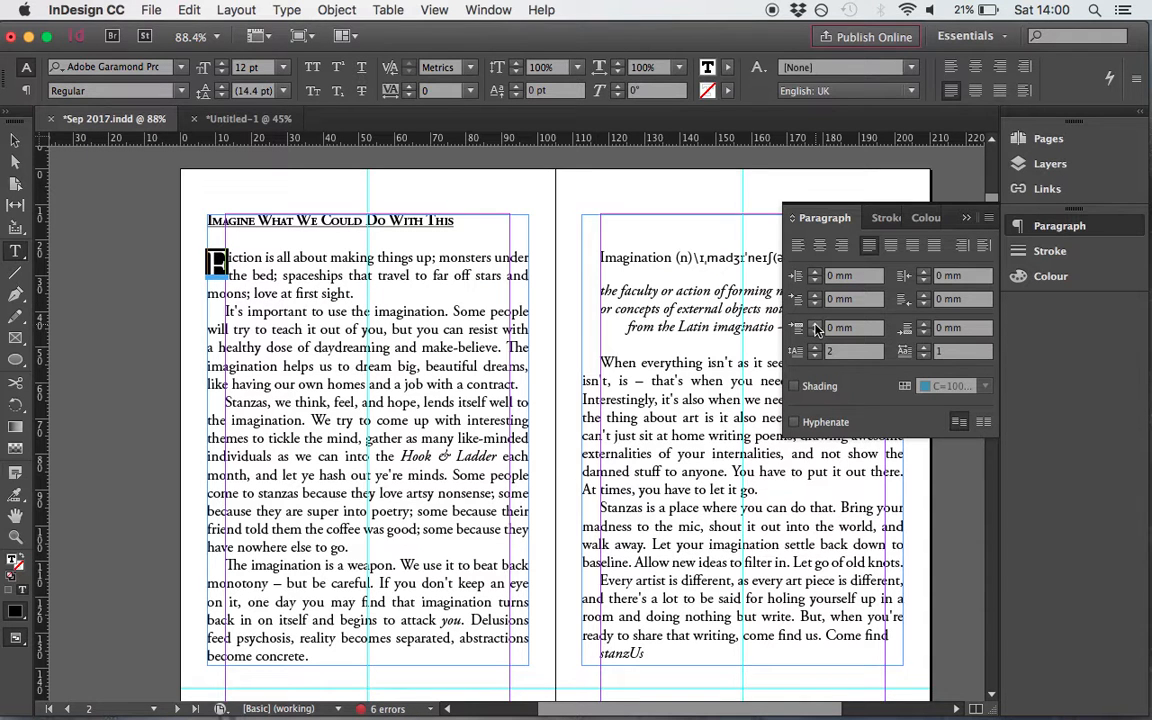
# Try 2 mm of space before the drop cap paragraph and set it back to 0 mm
pyautogui.click(815, 328)
pyautogui.click(815, 328)
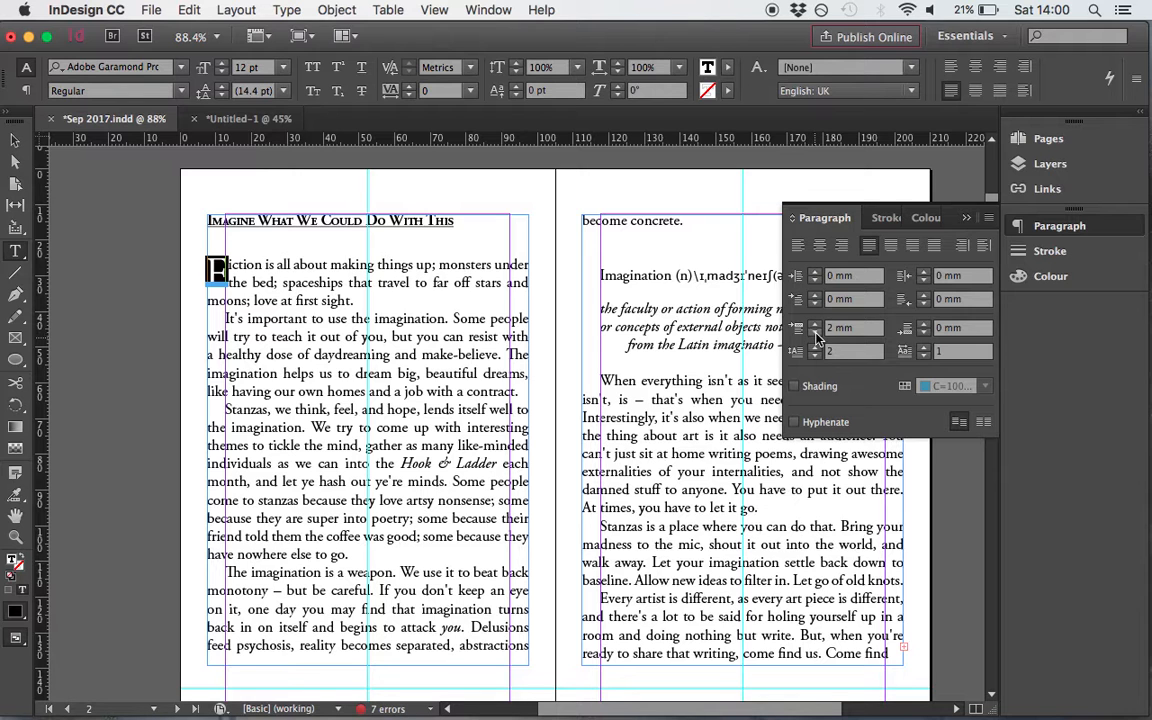
pyautogui.click(815, 332)
pyautogui.click(815, 332)
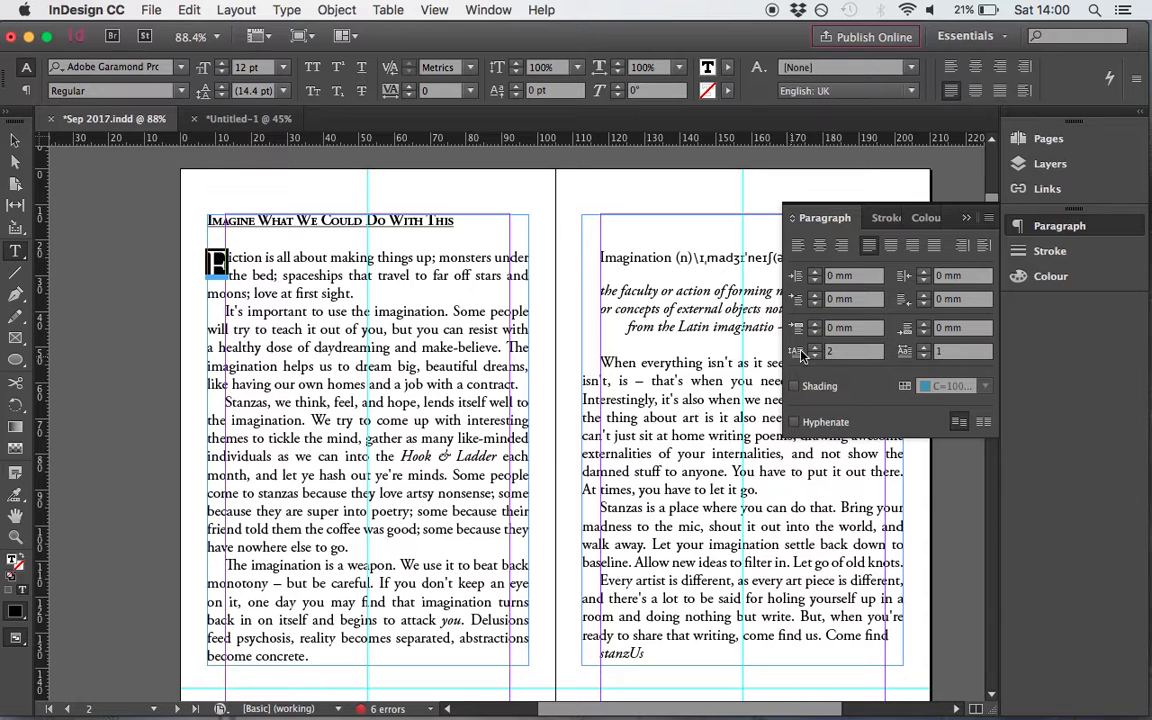
# Try a drop cap height of up to 6 lines on the first paragraph and reduce it back to 2 lines
pyautogui.click(815, 347)
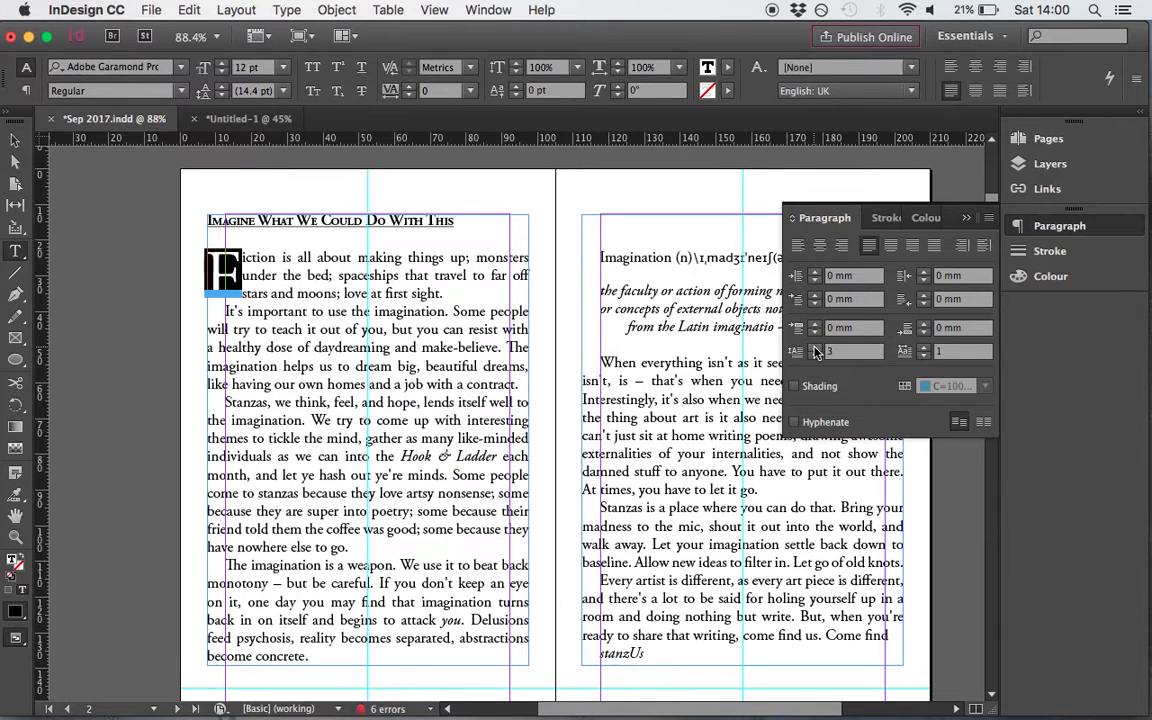
pyautogui.click(815, 348)
pyautogui.click(815, 348)
pyautogui.click(815, 348)
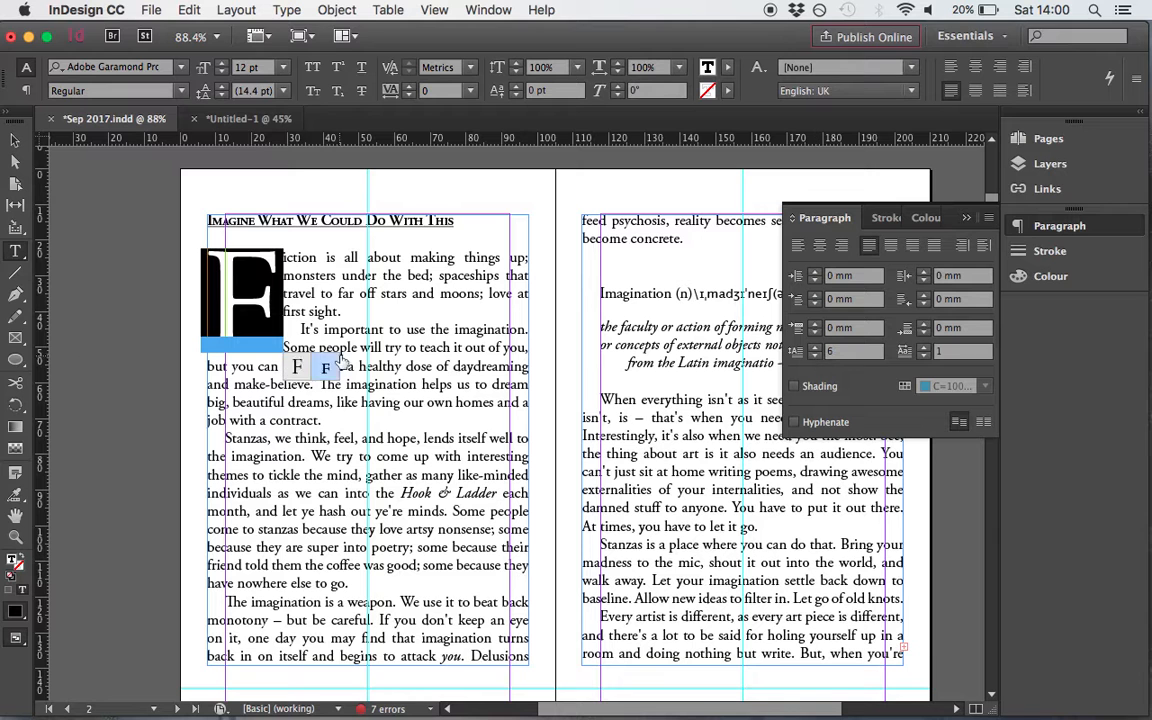
pyautogui.click(815, 357)
pyautogui.click(815, 357)
pyautogui.click(815, 357)
pyautogui.click(815, 357)
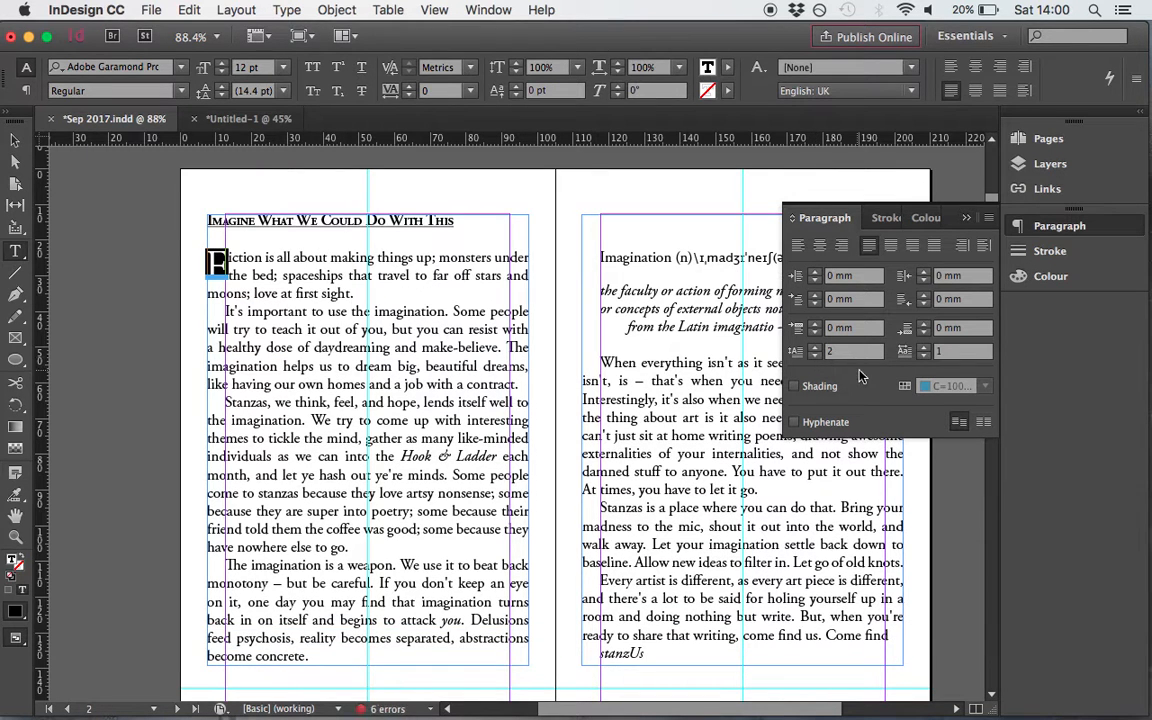
# Extend the drop cap to the first 7 characters of the opening paragraph
pyautogui.click(926, 350)
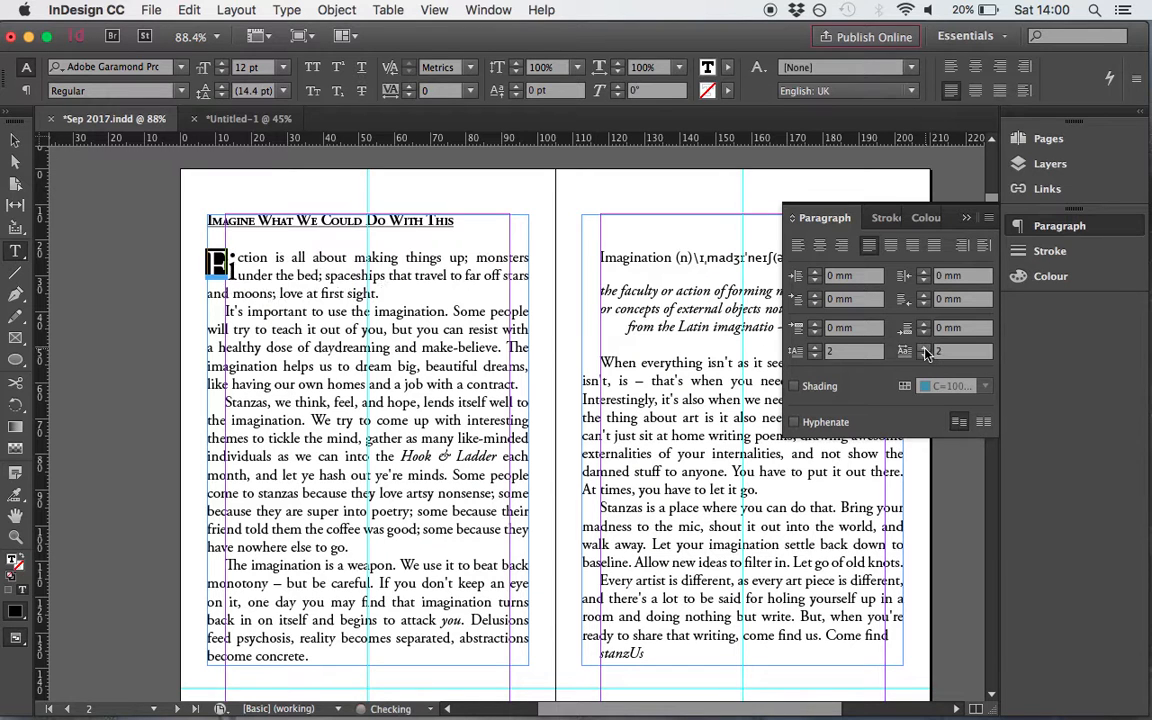
pyautogui.click(926, 350)
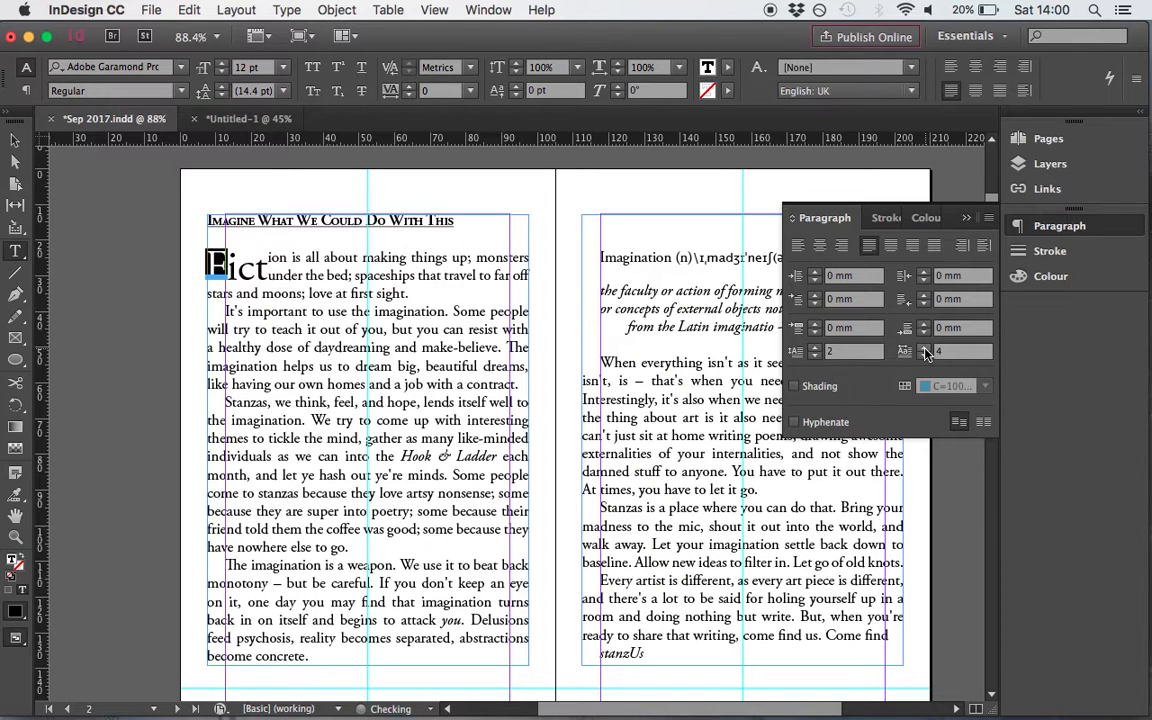
pyautogui.click(926, 350)
pyautogui.click(926, 350)
pyautogui.click(926, 350)
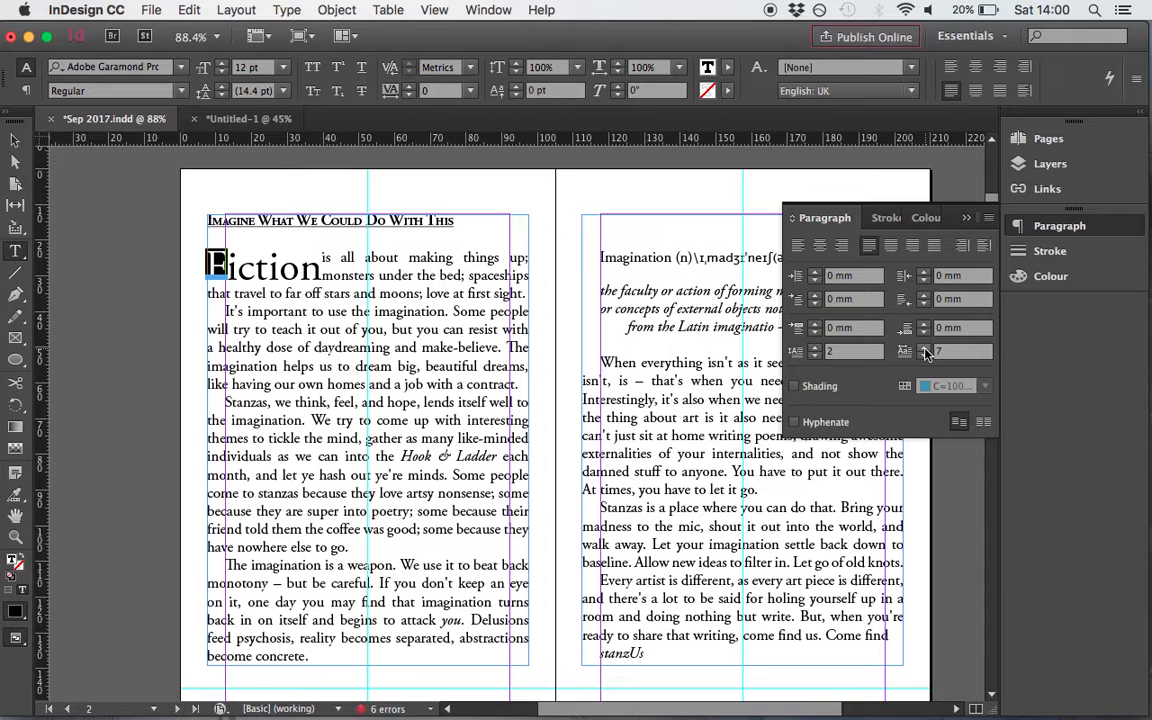
# Try a 5-line height on the seven-character drop cap and lower it back to 2 lines
pyautogui.click(816, 347)
pyautogui.click(816, 347)
pyautogui.click(816, 347)
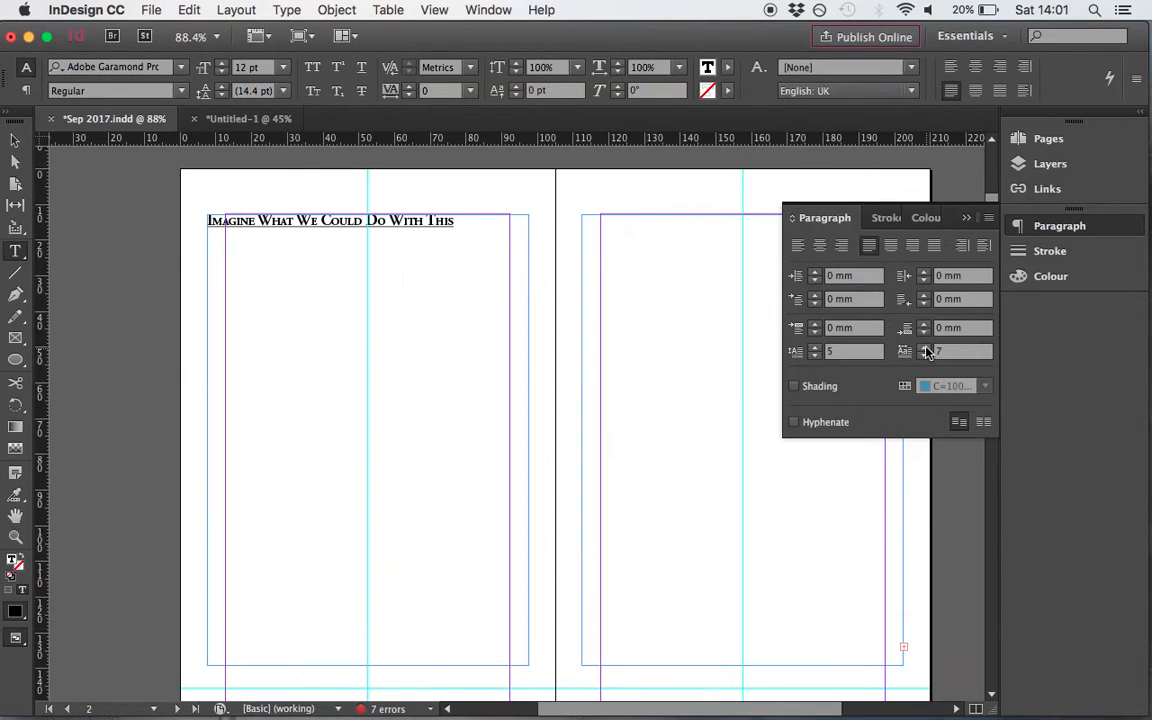
pyautogui.click(815, 357)
pyautogui.click(815, 357)
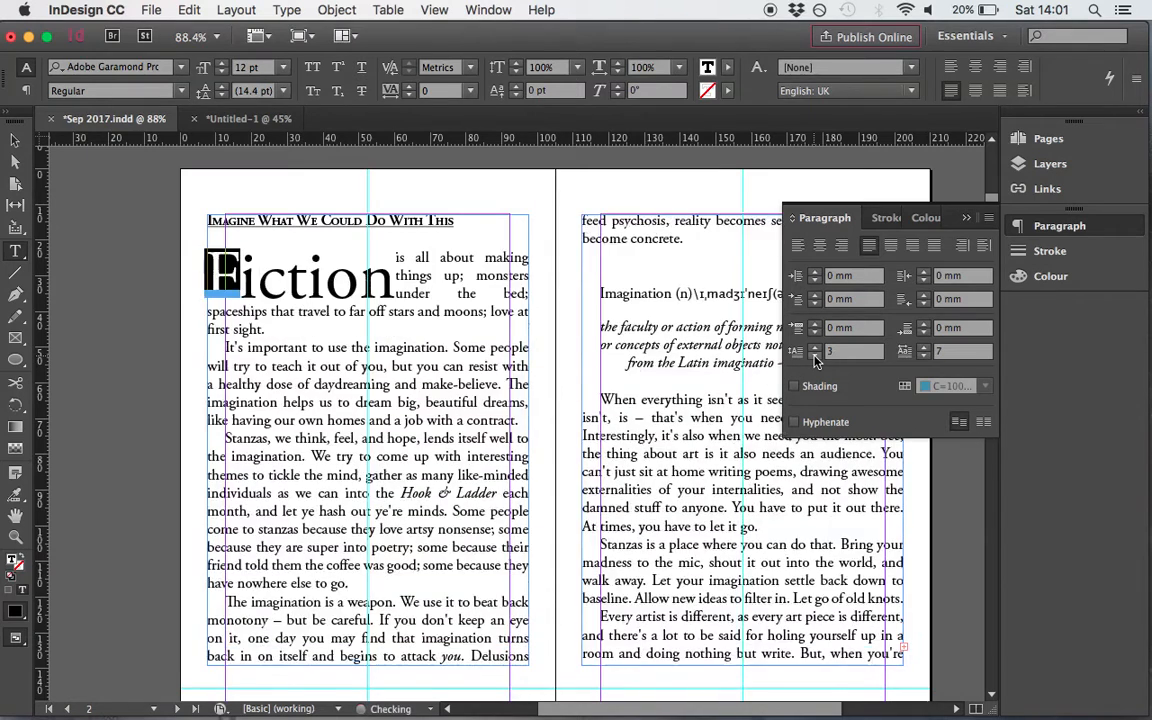
pyautogui.click(815, 357)
# Raise the number of drop cap characters in the first paragraph to 20
pyautogui.click(926, 349)
pyautogui.click(926, 349)
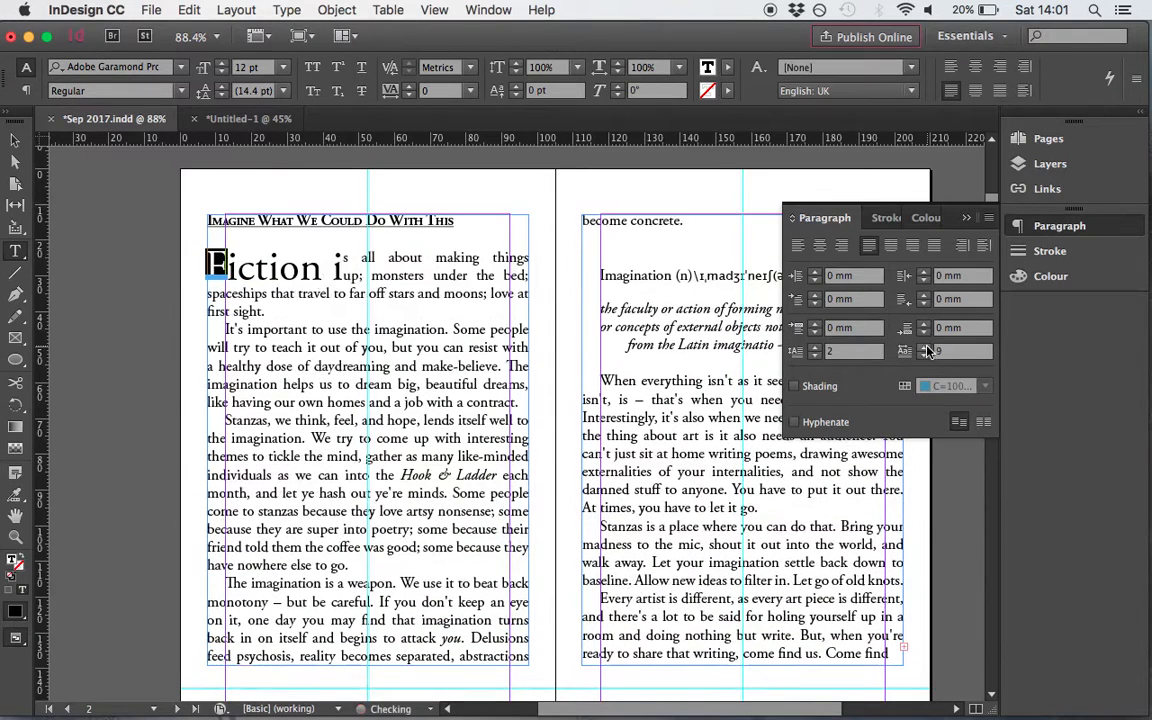
pyautogui.click(926, 349)
pyautogui.click(926, 349)
pyautogui.click(926, 349)
pyautogui.click(926, 349)
pyautogui.click(926, 349)
pyautogui.click(926, 349)
pyautogui.click(927, 349)
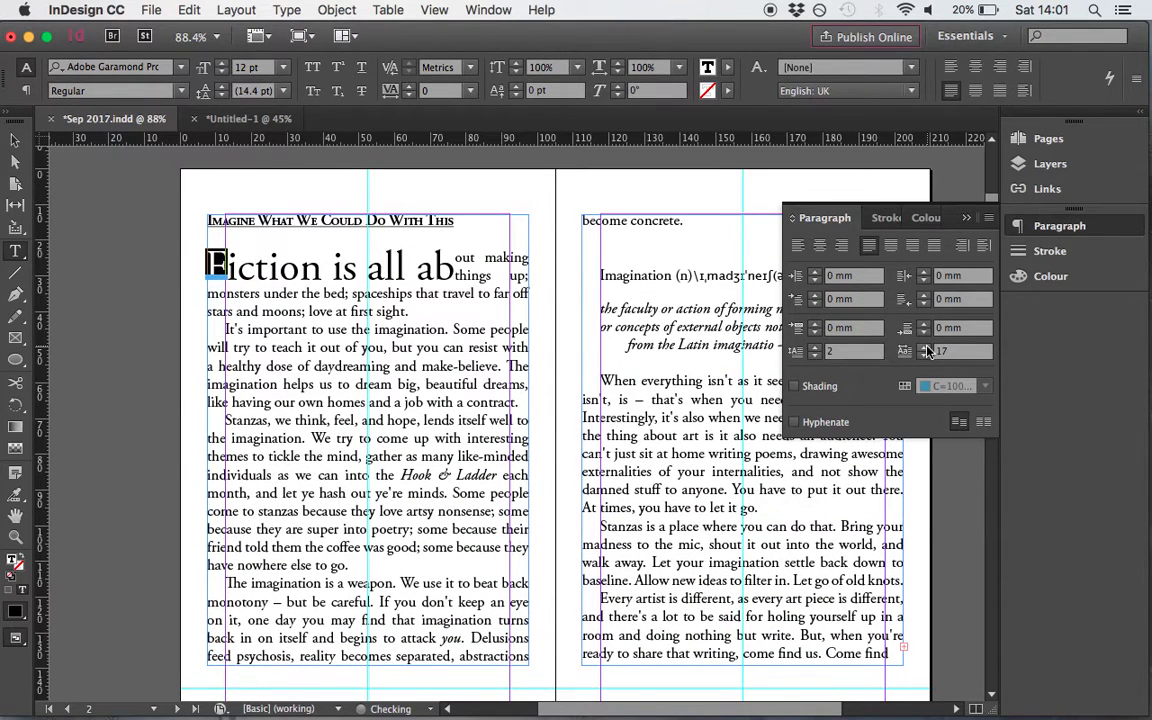
pyautogui.click(927, 349)
pyautogui.click(927, 349)
pyautogui.click(927, 349)
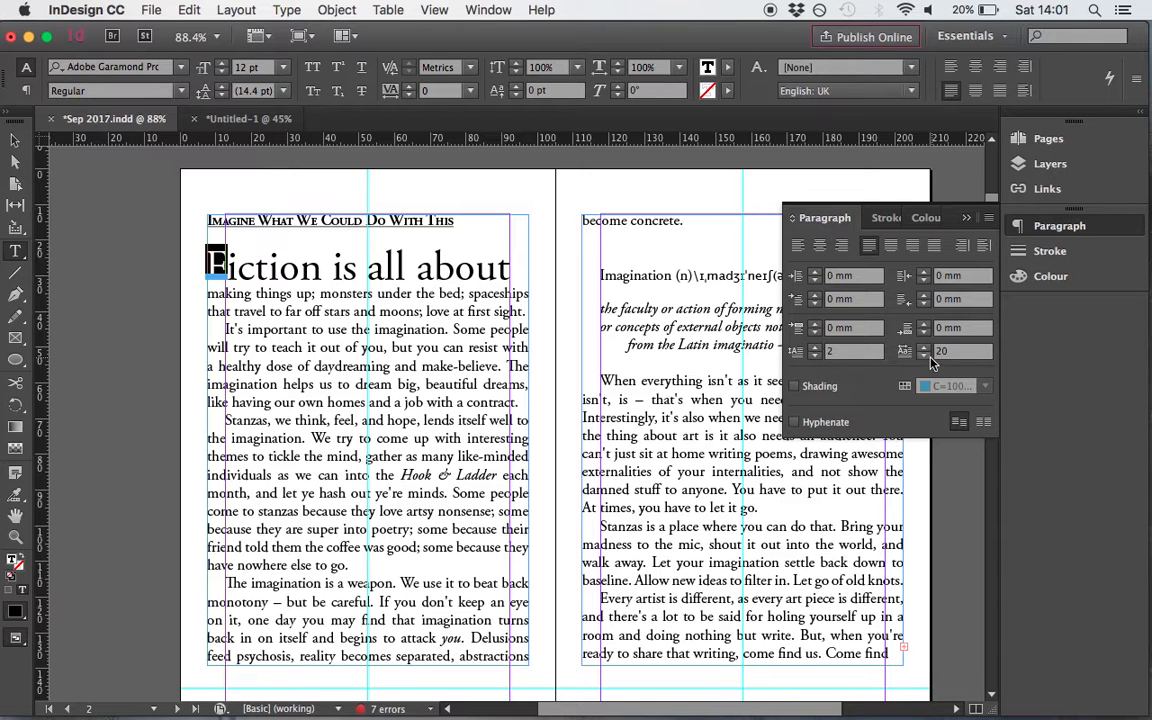
# Clear the drop cap by setting its characters to 0, and restore it with a height of 2 lines
pyautogui.doubleClick(941, 352)
pyautogui.write('0')
pyautogui.press('Return')
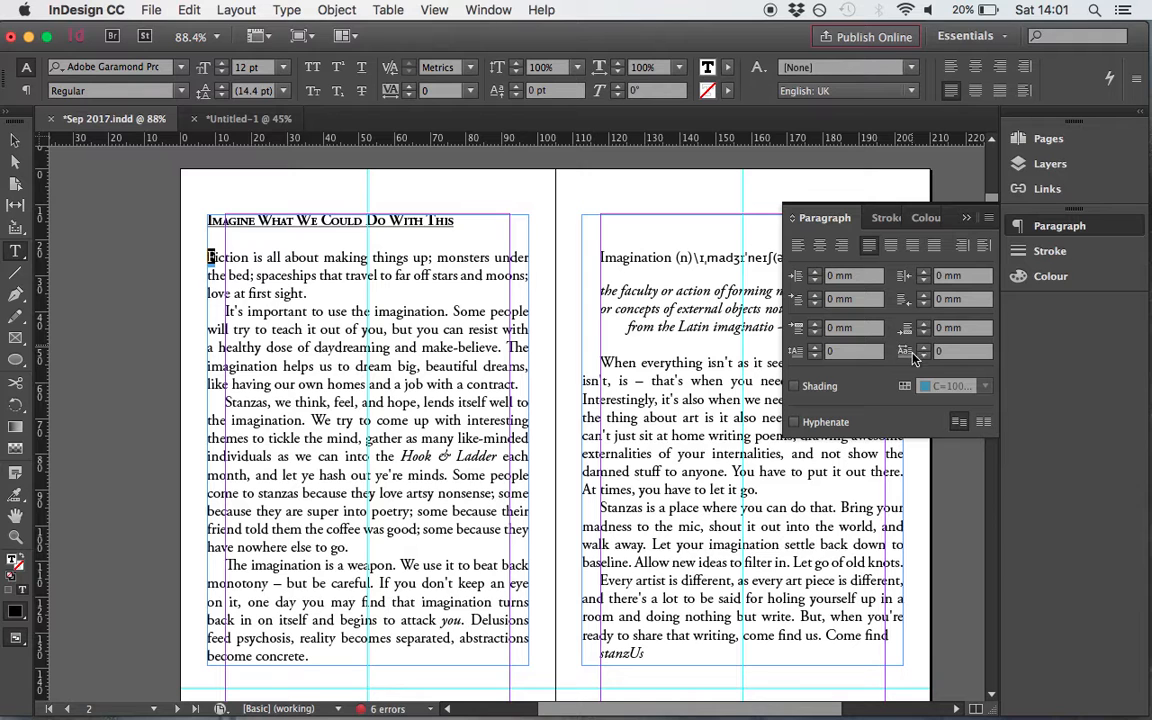
pyautogui.doubleClick(832, 352)
pyautogui.write('2')
pyautogui.press('Return')
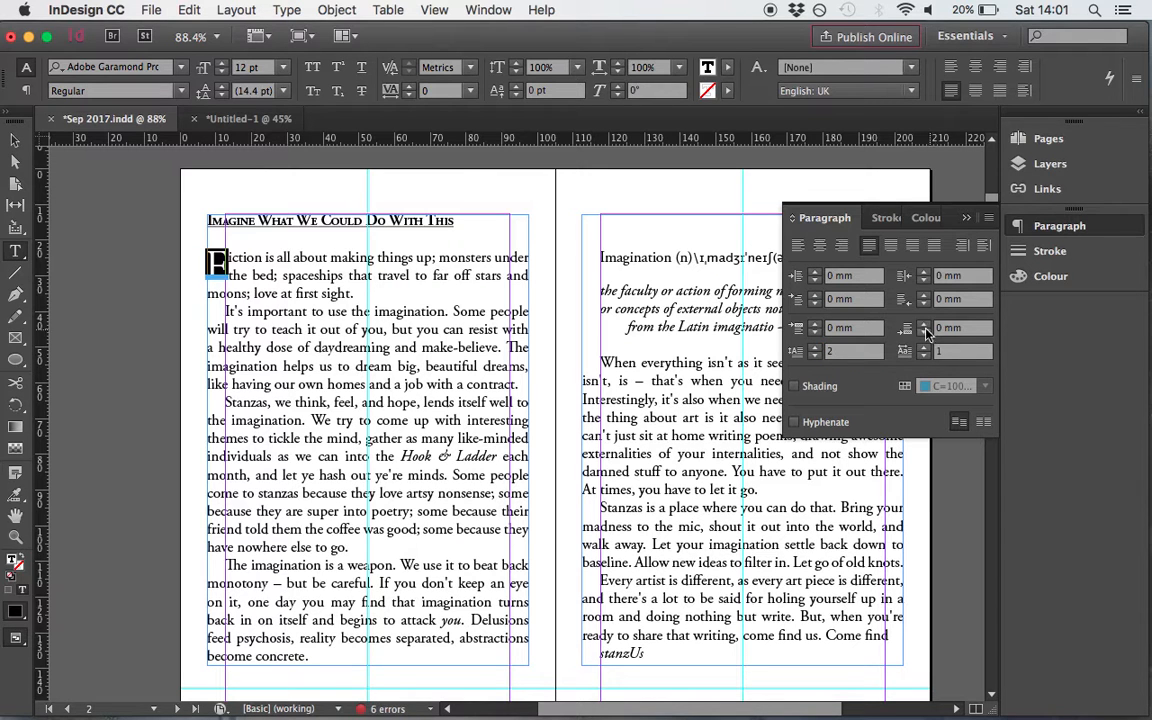
# Try 3 mm of space after the first paragraph and set it back to 0 mm
pyautogui.click(924, 324)
pyautogui.click(924, 324)
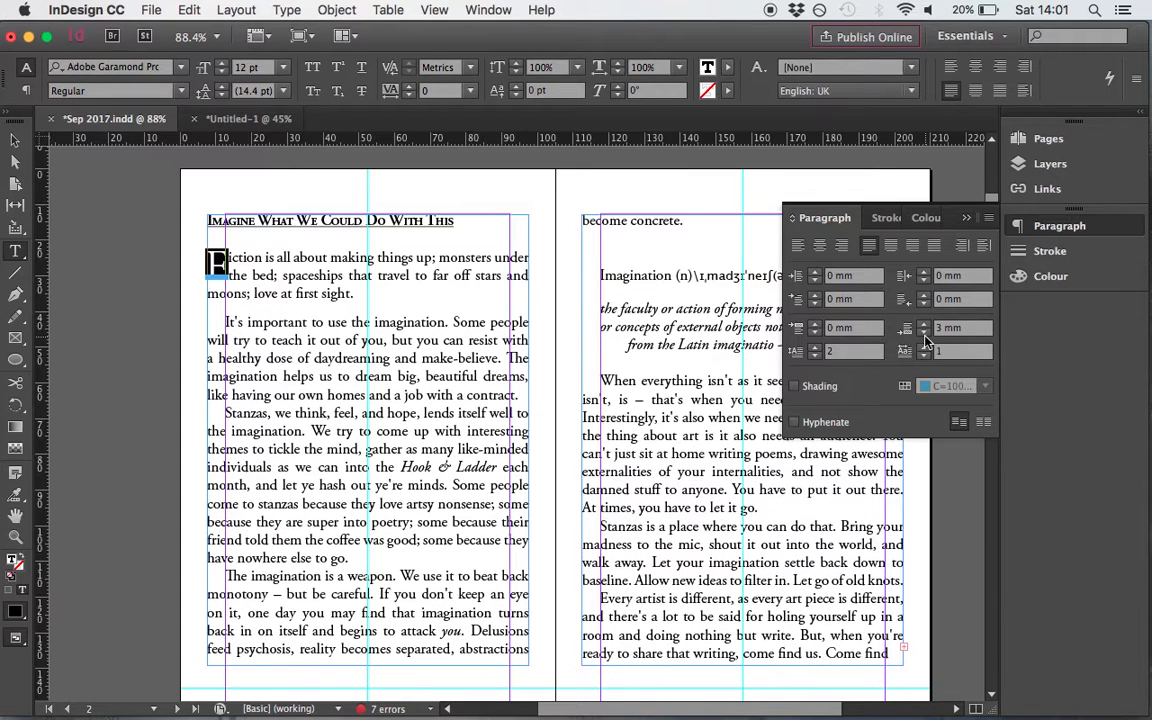
pyautogui.click(924, 334)
pyautogui.click(924, 334)
# Try a 2 mm last-line right indent on the first paragraph and reduce it again, dismissing the invalid-indent alert
pyautogui.click(925, 297)
pyautogui.click(926, 298)
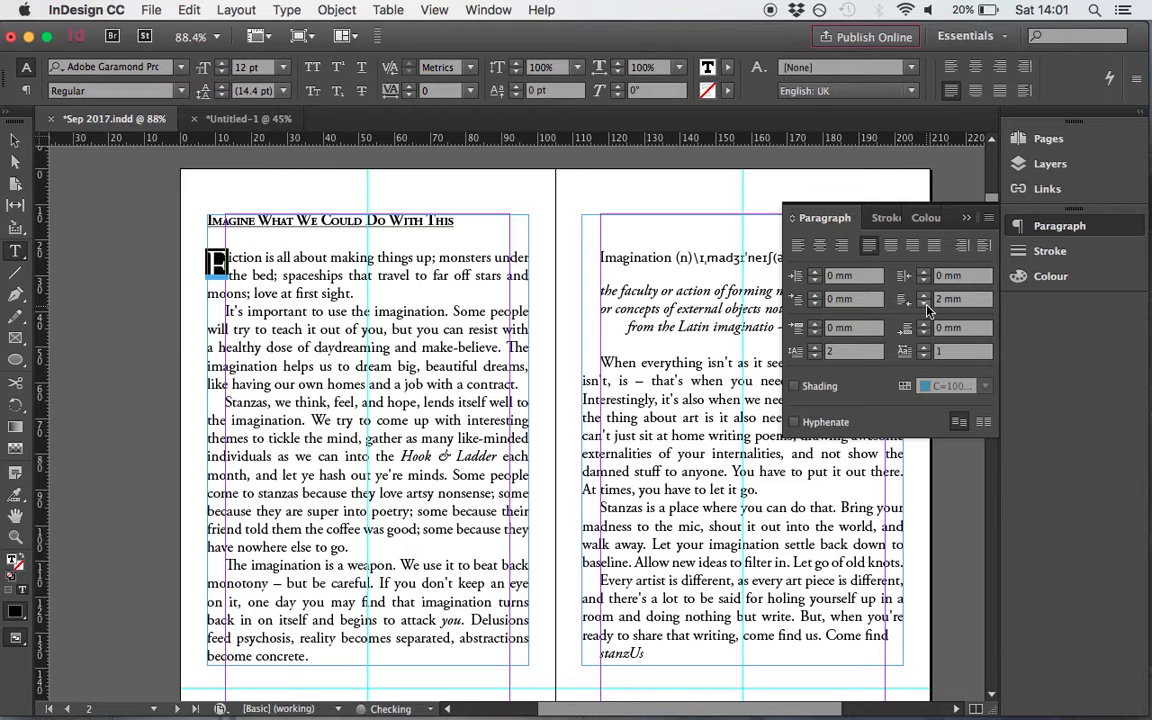
pyautogui.click(926, 306)
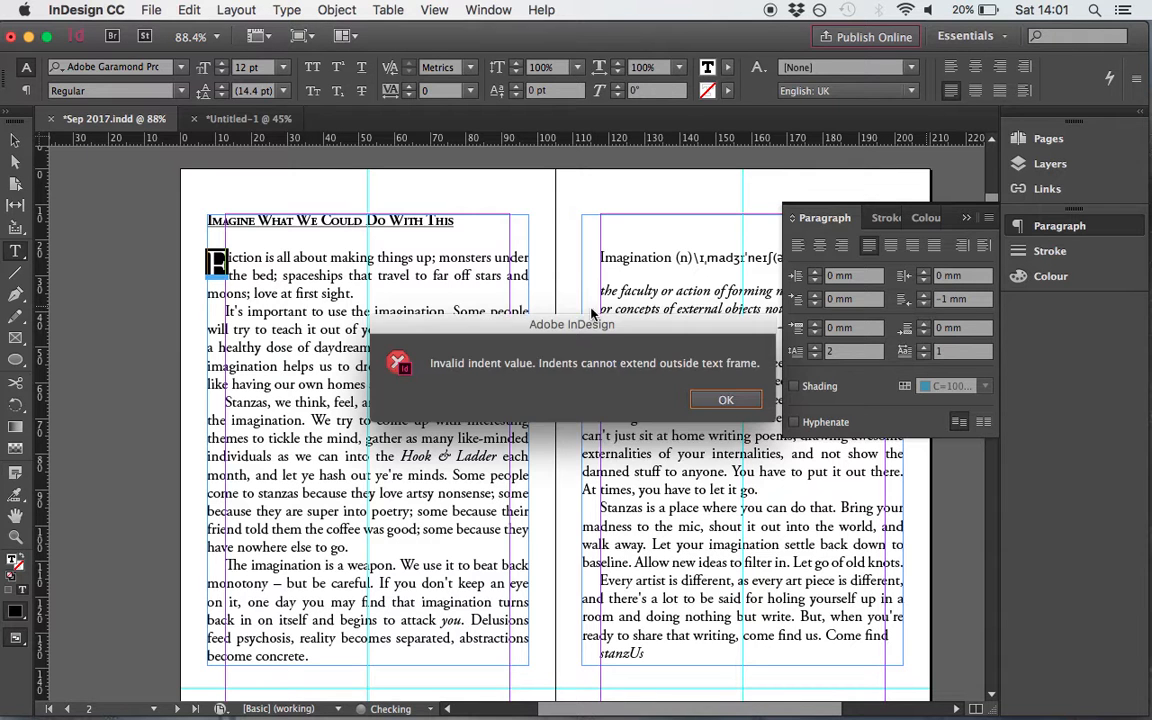
pyautogui.click(727, 401)
# Try a 5 mm right indent on the first paragraph and return it to 0 mm
pyautogui.click(925, 272)
pyautogui.click(925, 272)
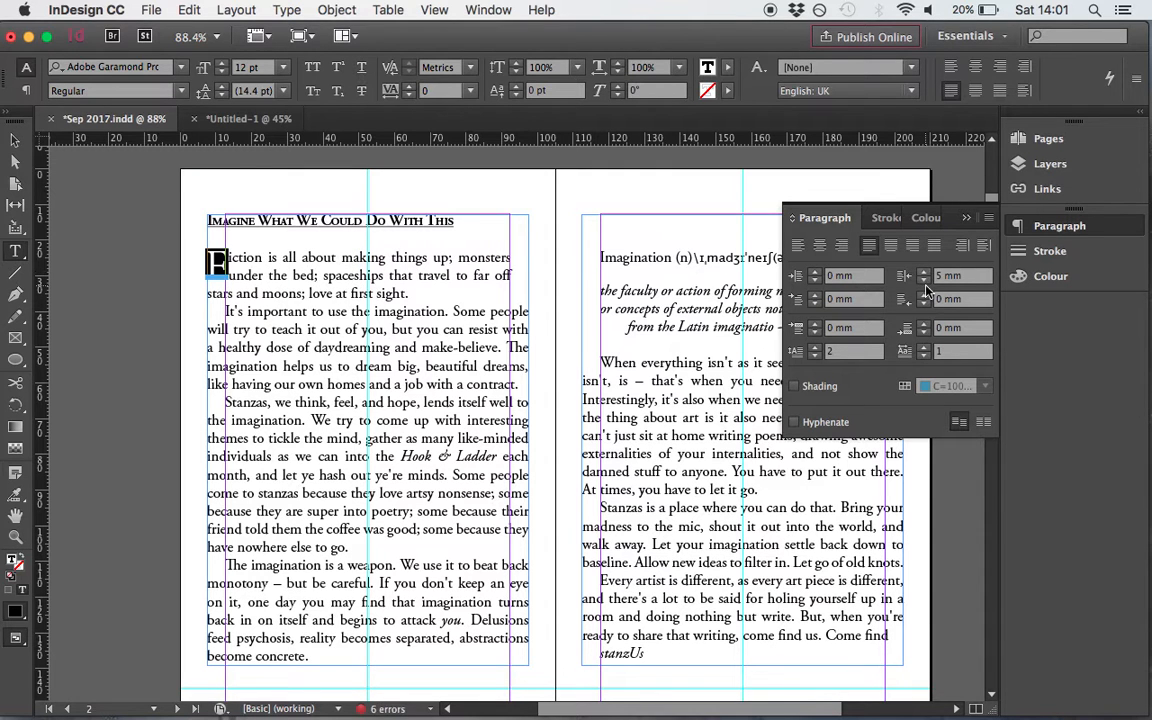
pyautogui.click(925, 281)
pyautogui.click(925, 283)
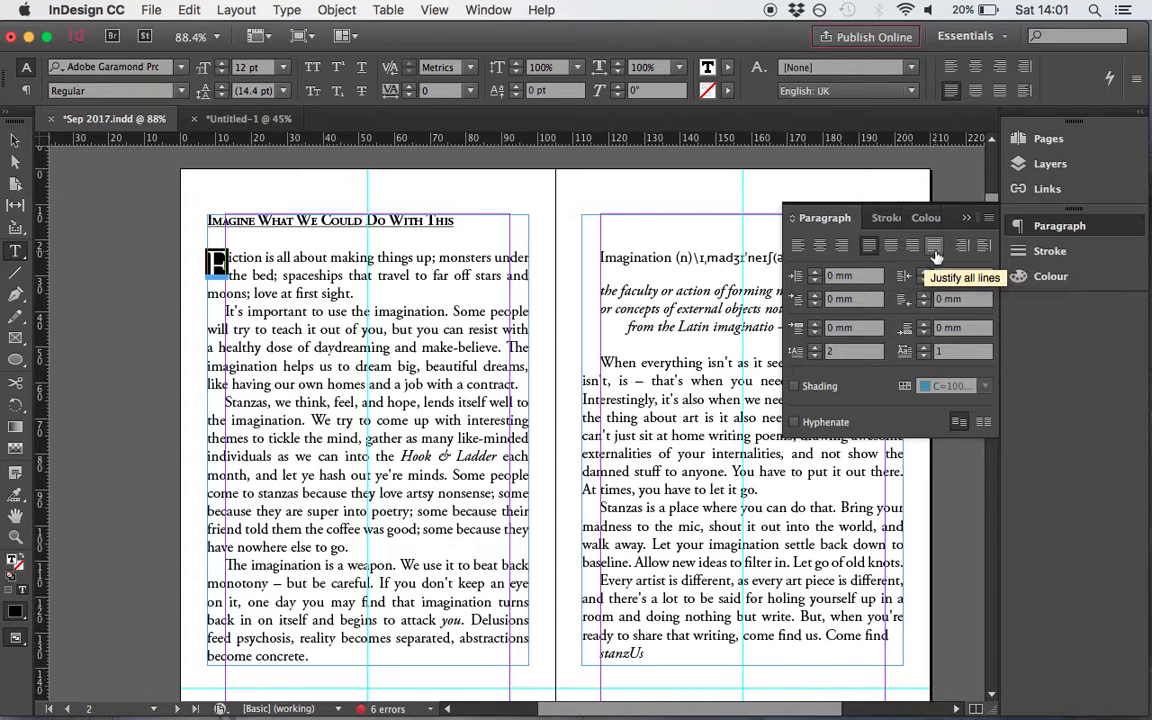
# Try justifying all lines of the first paragraph, and switch back to justification with the last line aligned left
pyautogui.click(934, 250)
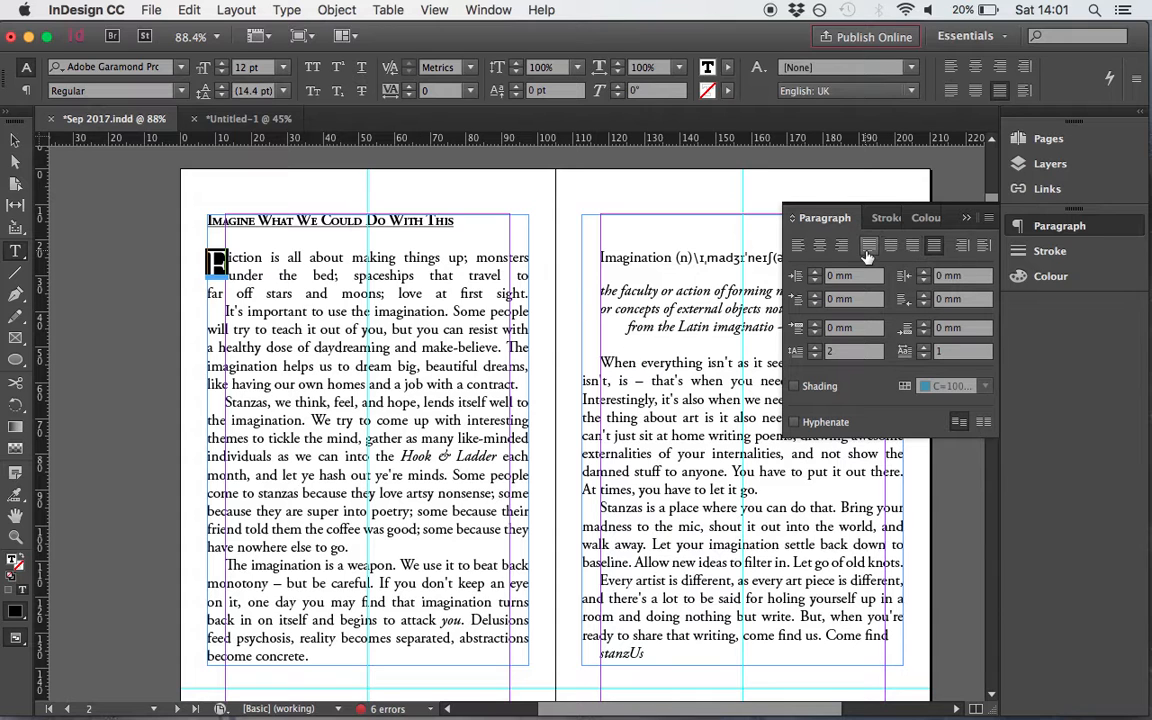
pyautogui.click(868, 250)
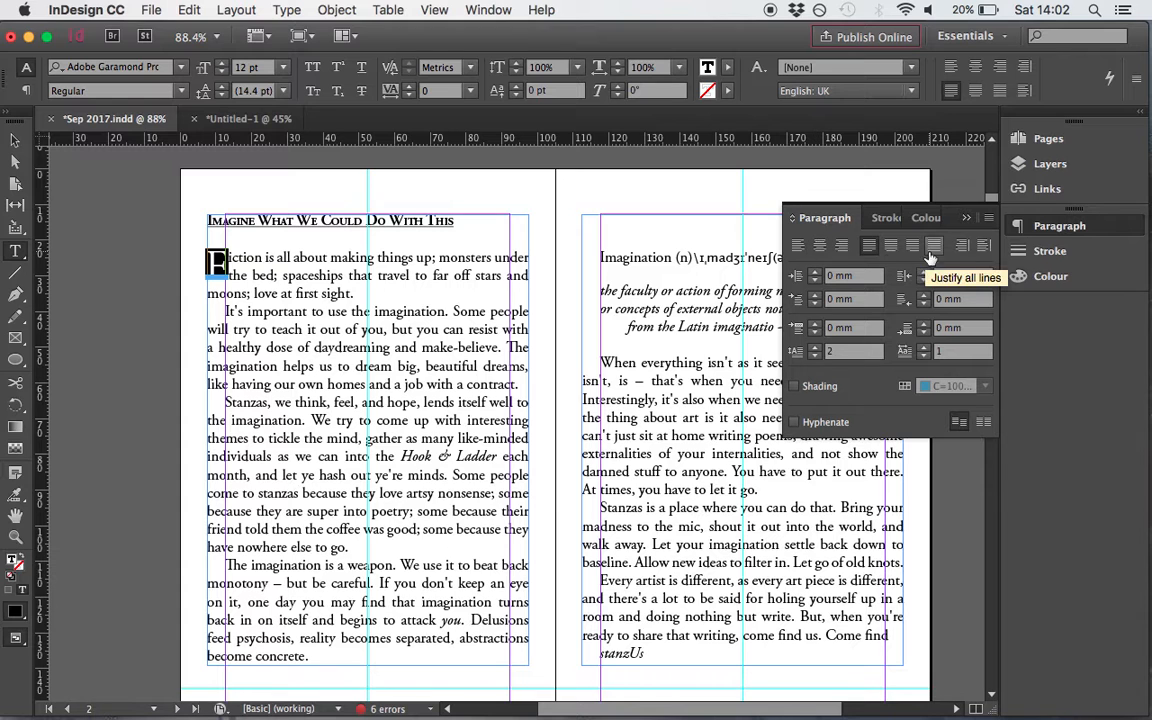
pyautogui.click(989, 220)
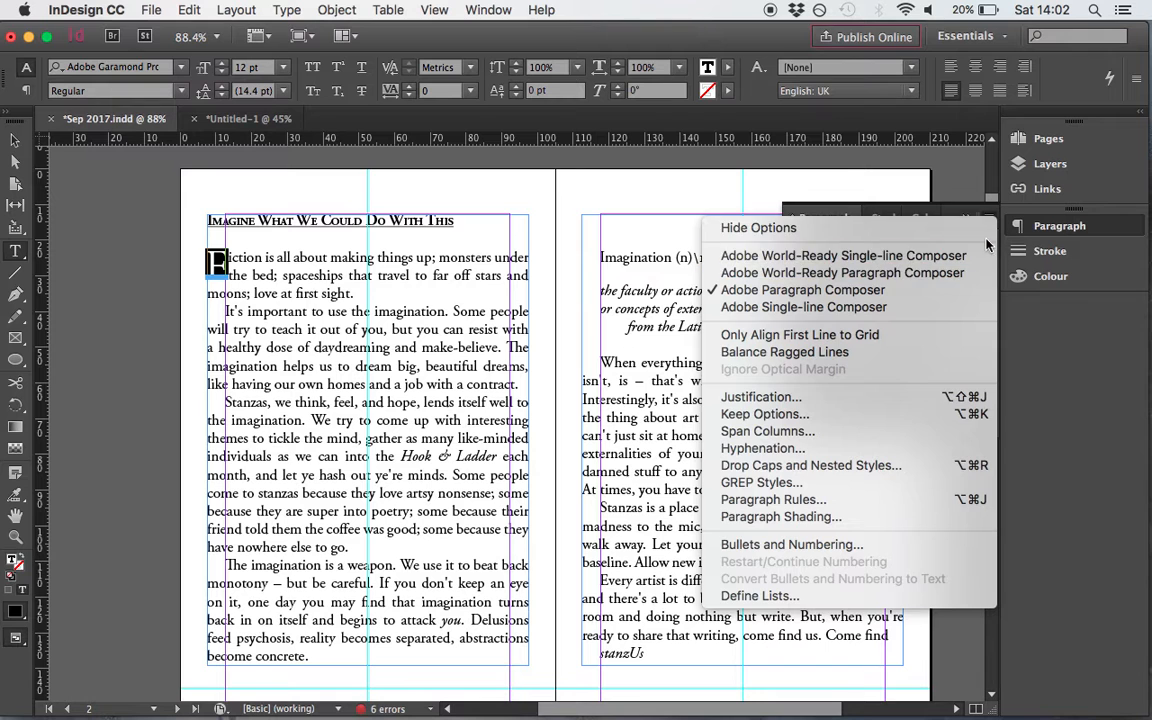
pyautogui.click(1108, 246)
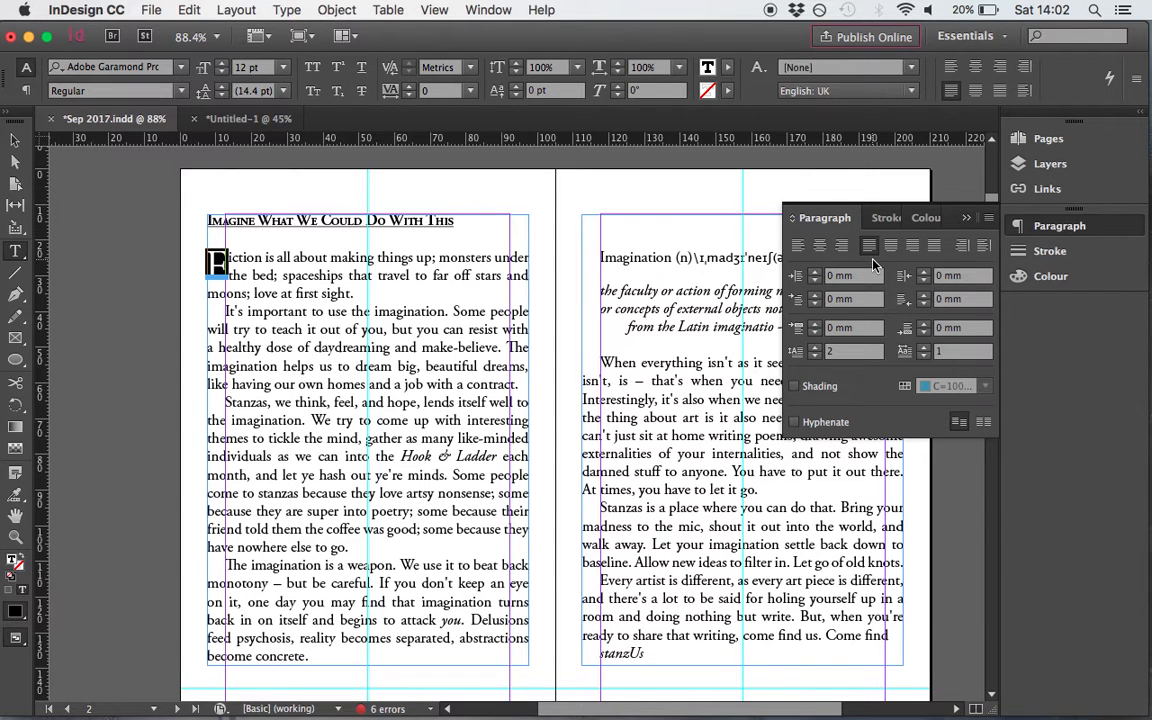
pyautogui.press('Escape')
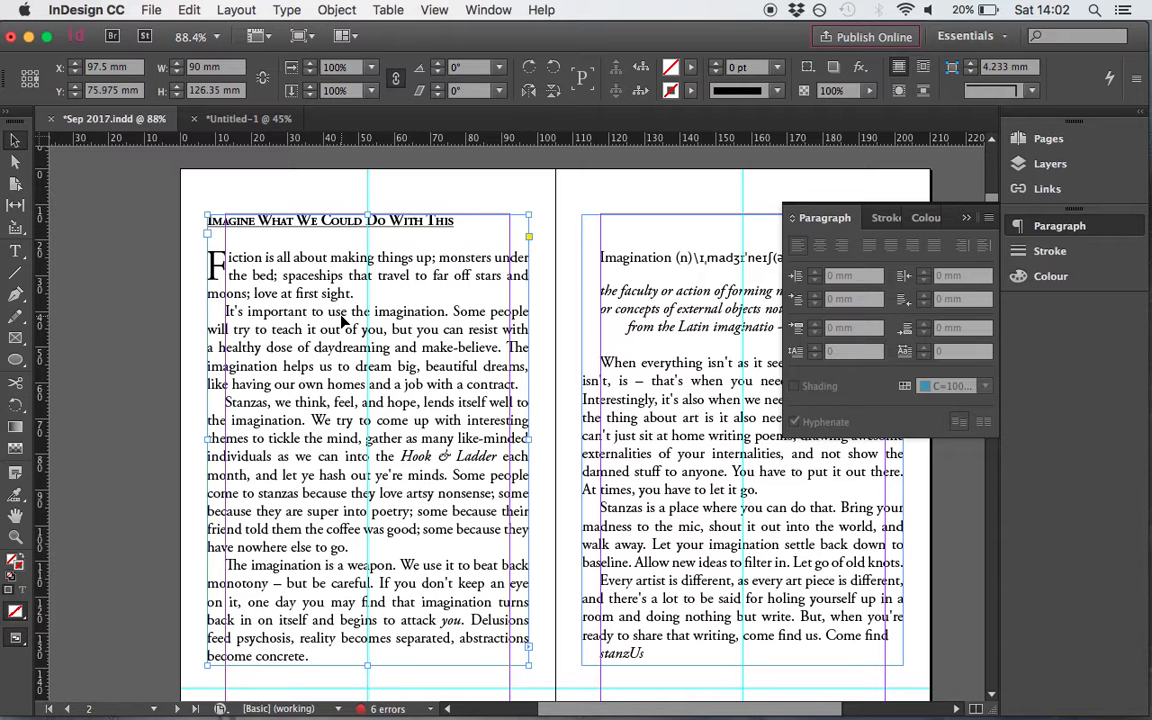
pyautogui.doubleClick(294, 292)
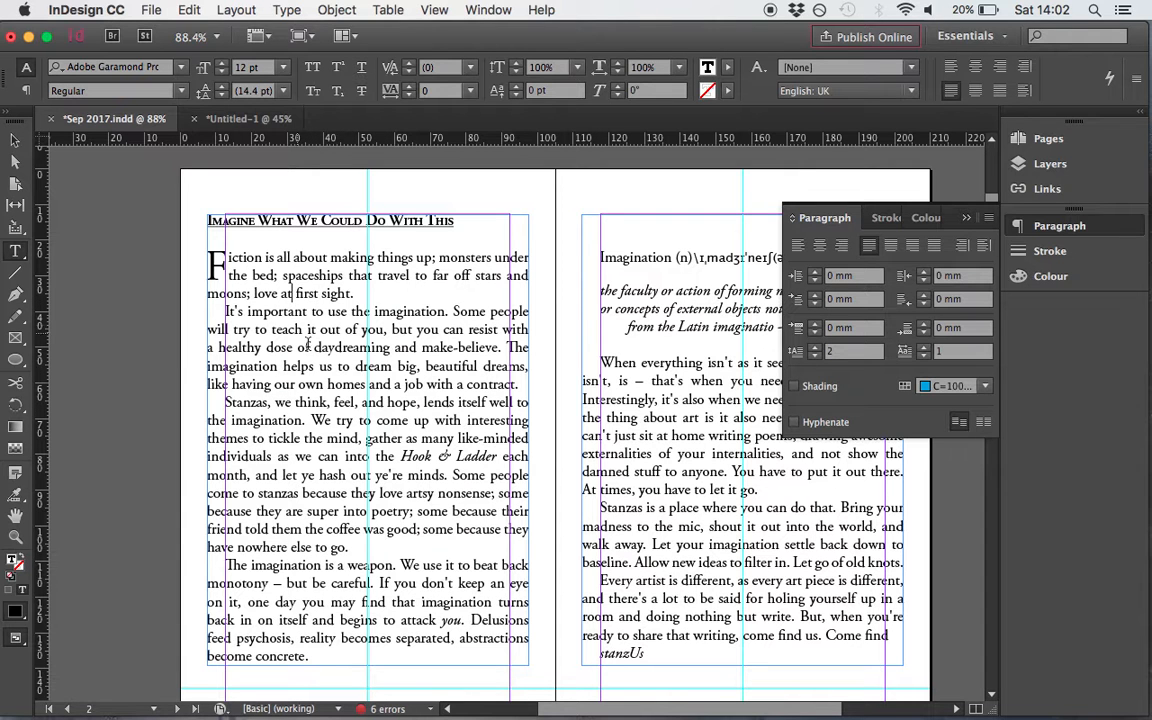
pyautogui.click(150, 370)
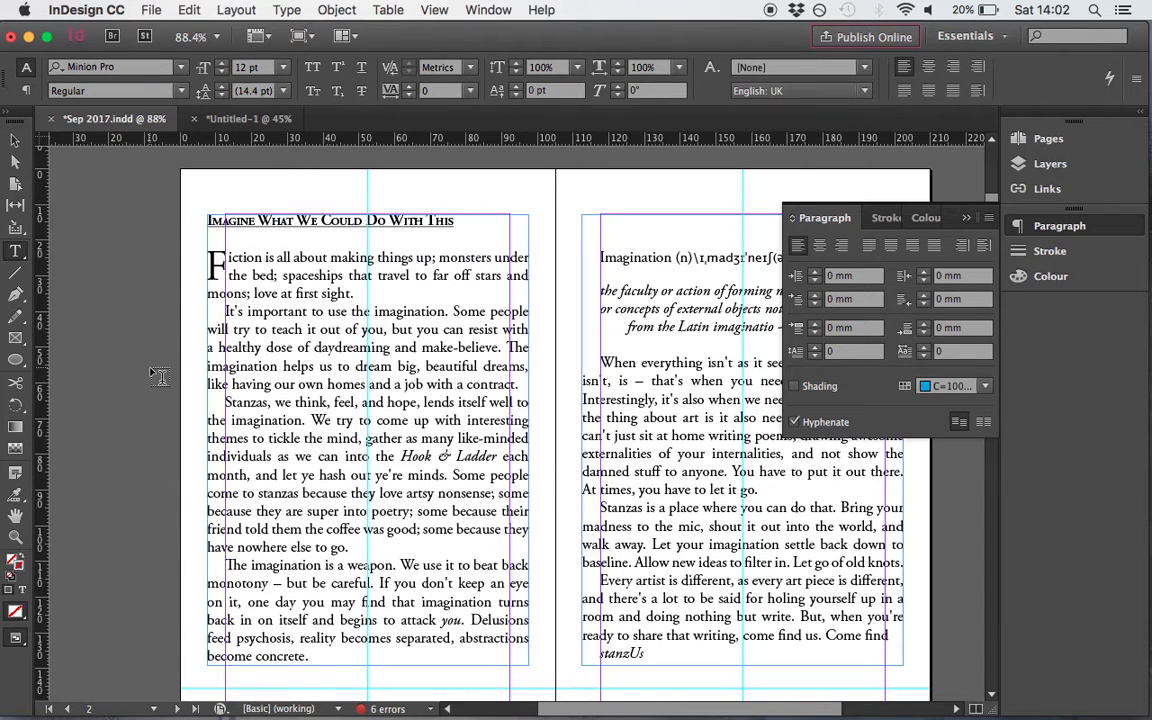
# Select the page 2 text frame, enter its text, select a passage in the body paragraphs, and return to frame selection
pyautogui.press('v')
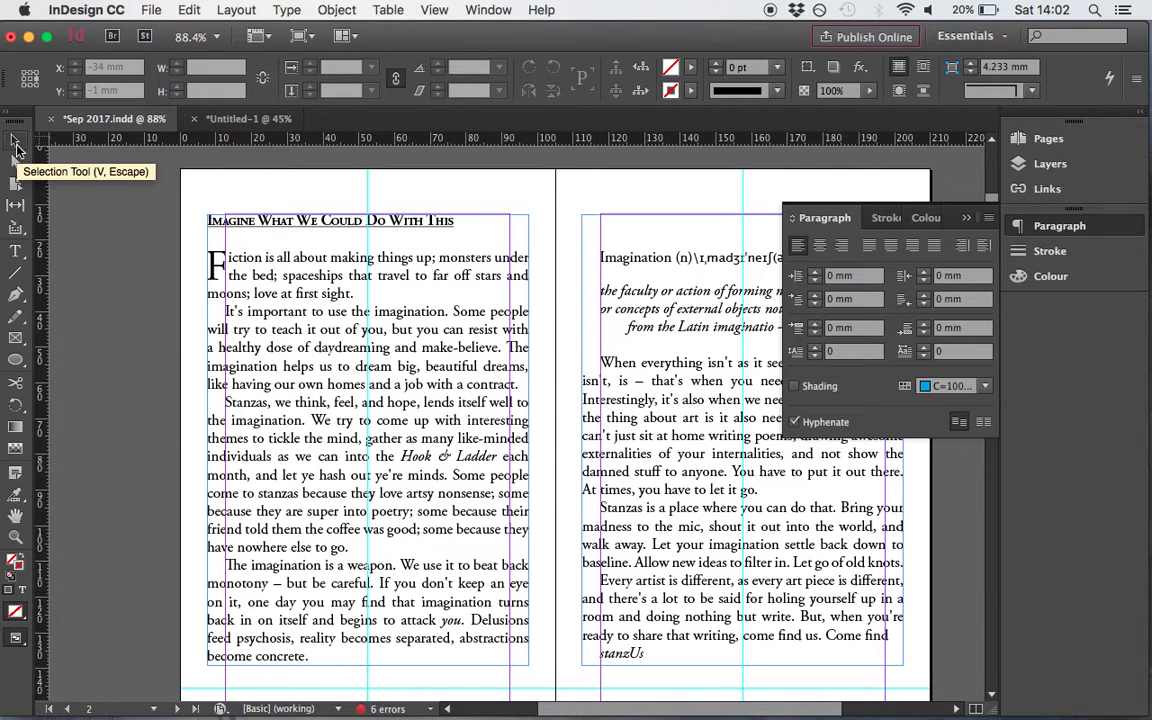
pyautogui.click(343, 344)
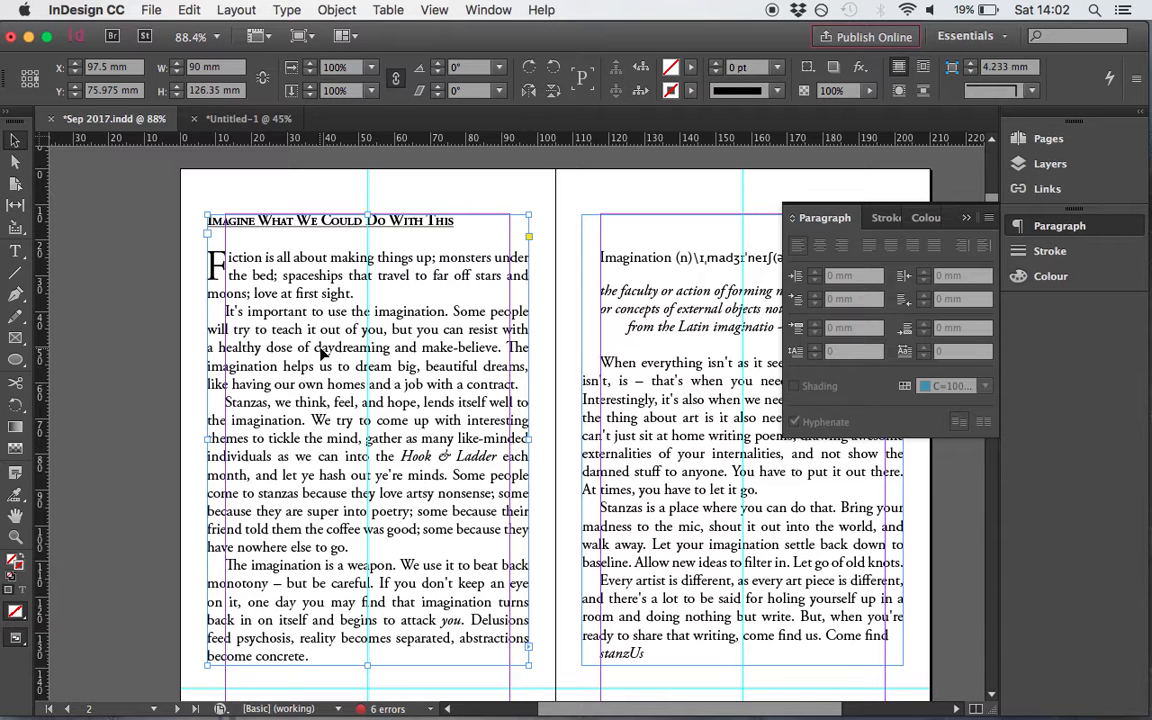
pyautogui.doubleClick(292, 319)
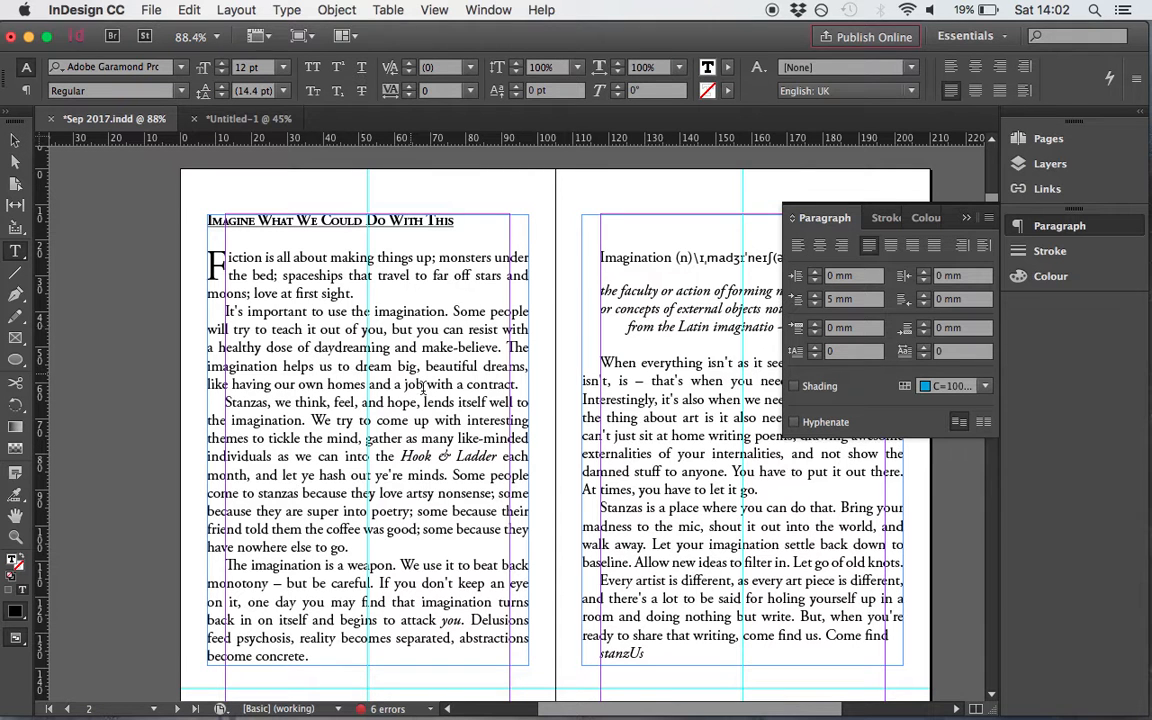
pyautogui.keyDown('shift'); pyautogui.click(321, 331); pyautogui.keyUp('shift')
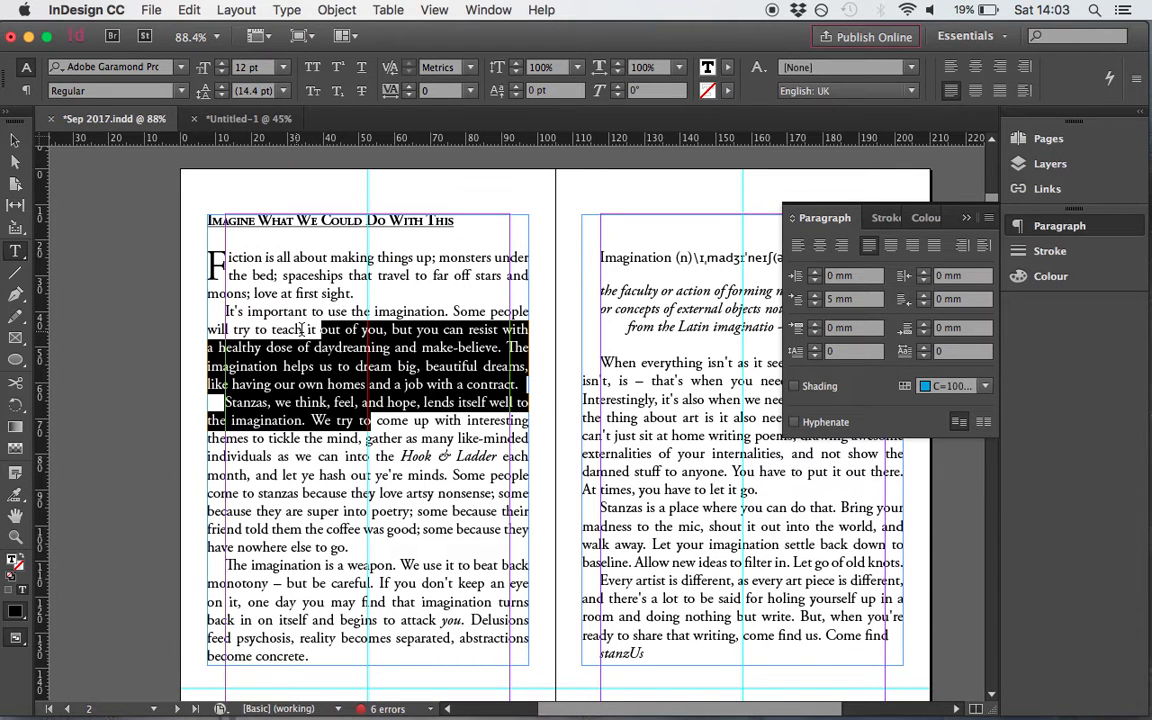
pyautogui.click(279, 330)
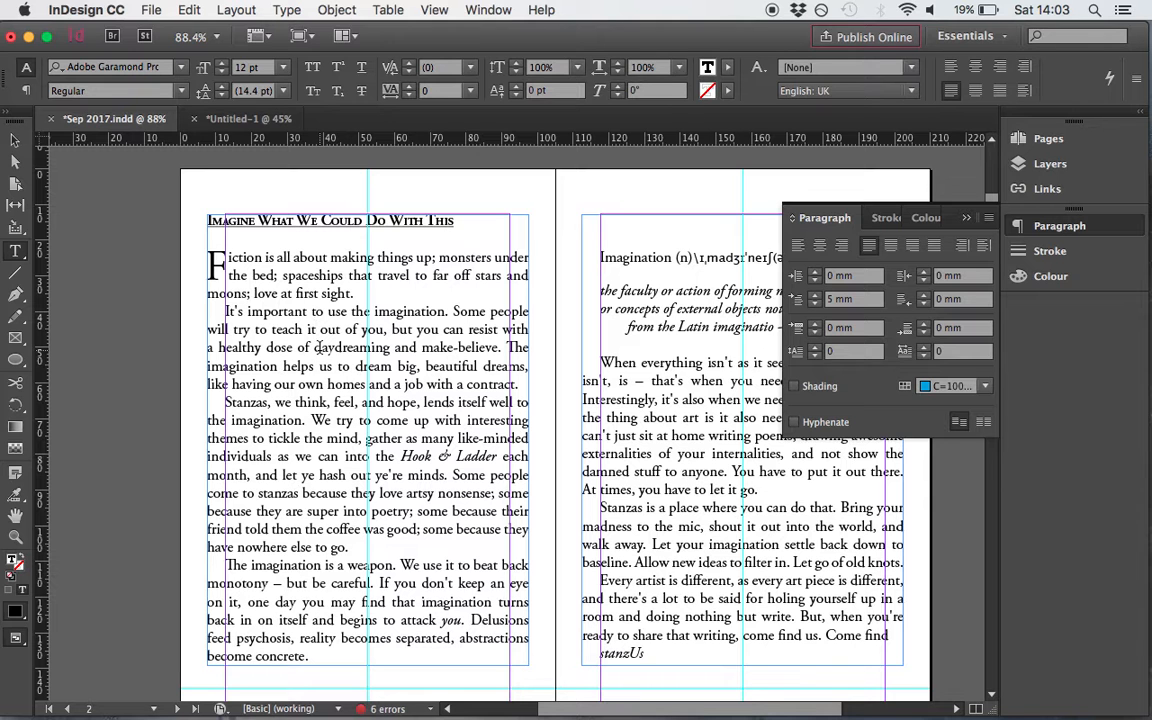
pyautogui.press('Escape')
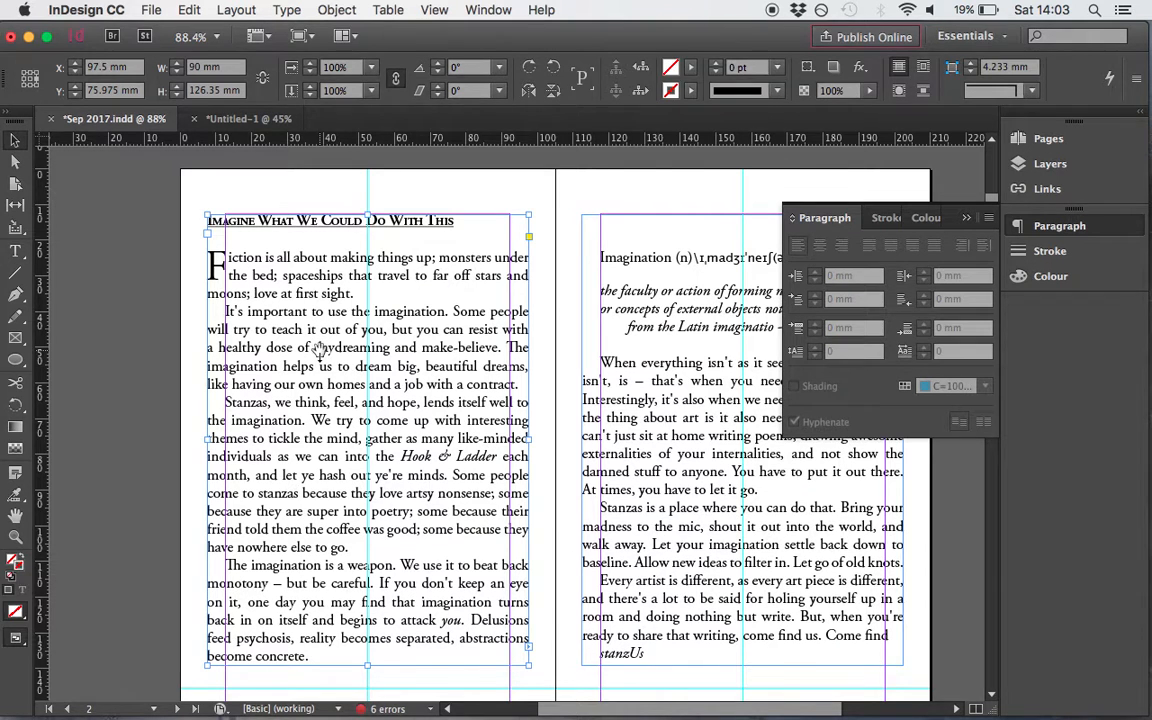
pyautogui.hotkey('shift', 'w')
pyautogui.press('Escape')
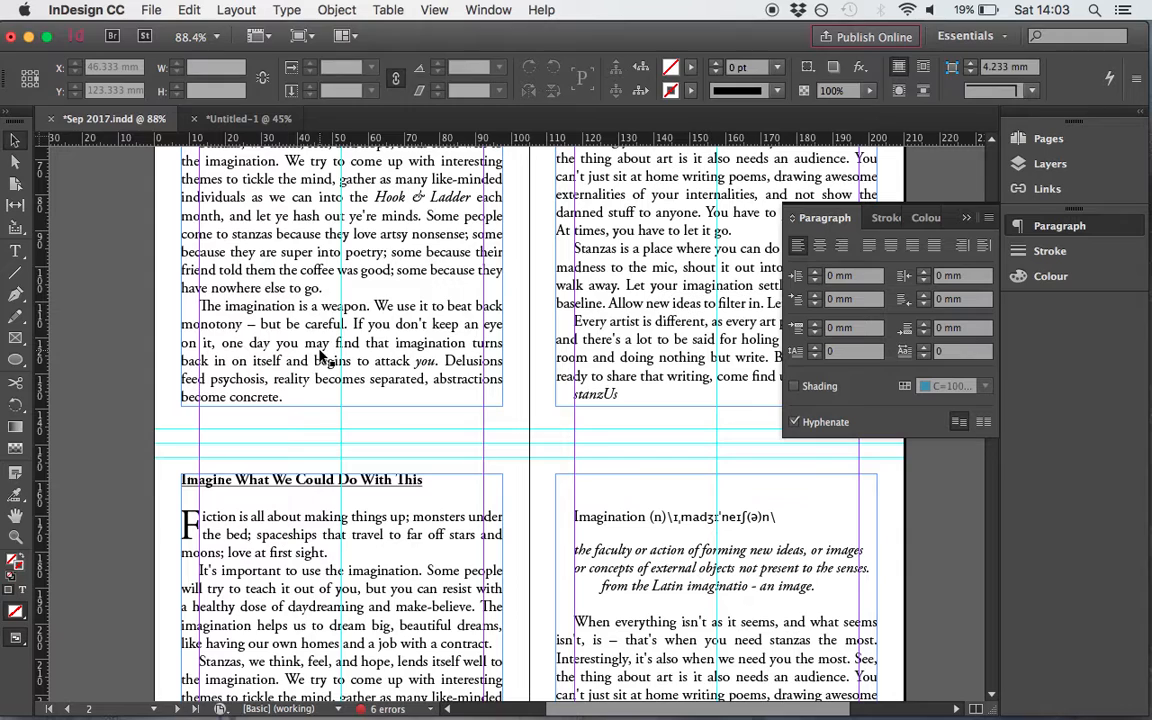
# Insert a "W" after "may" in the last paragraph on page 2, remove it, and return to frame selection
pyautogui.doubleClick(330, 342)
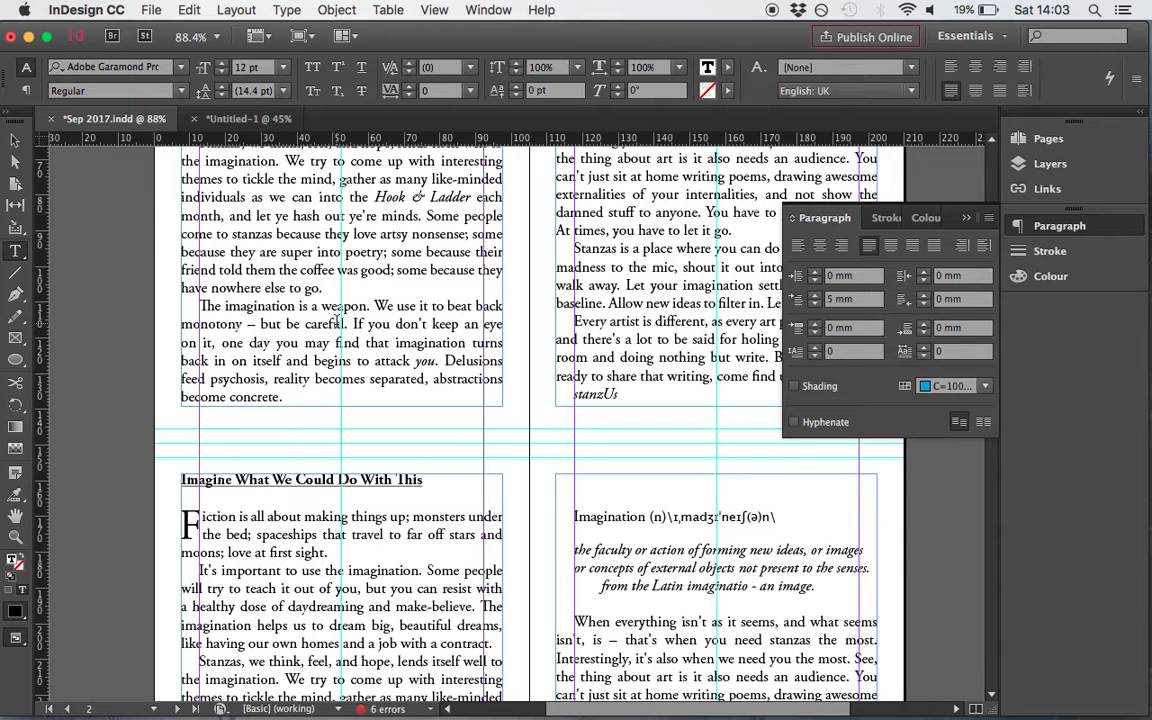
pyautogui.write('W')
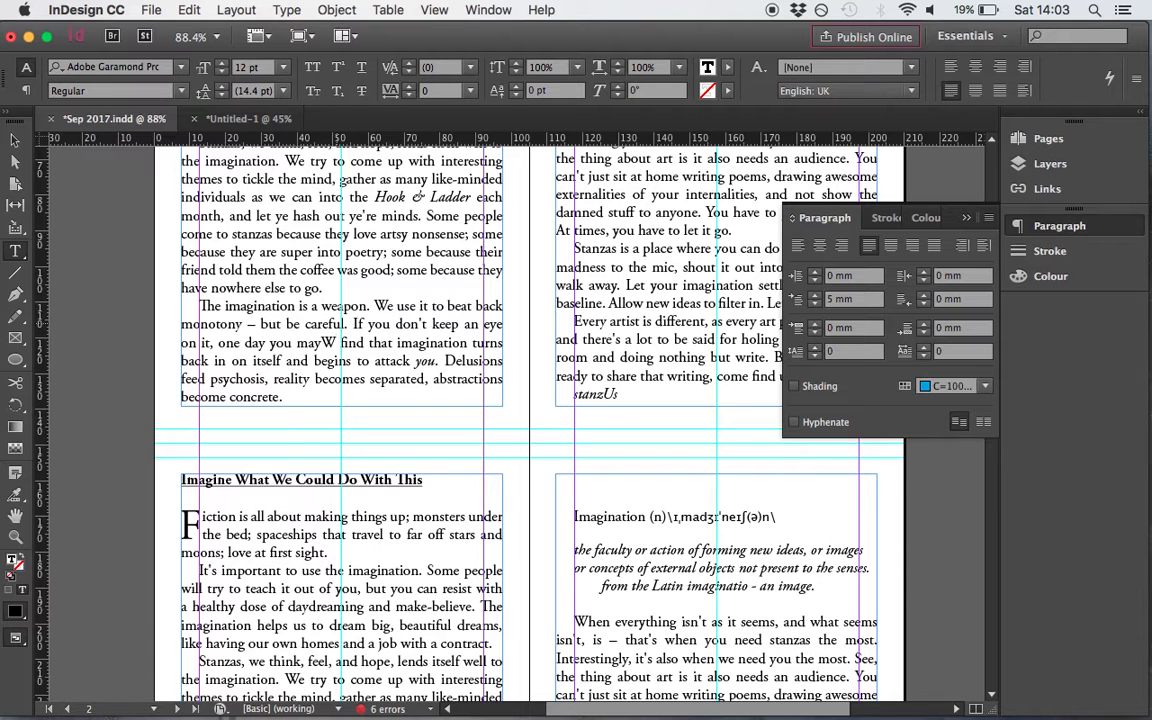
pyautogui.press('BackSpace')
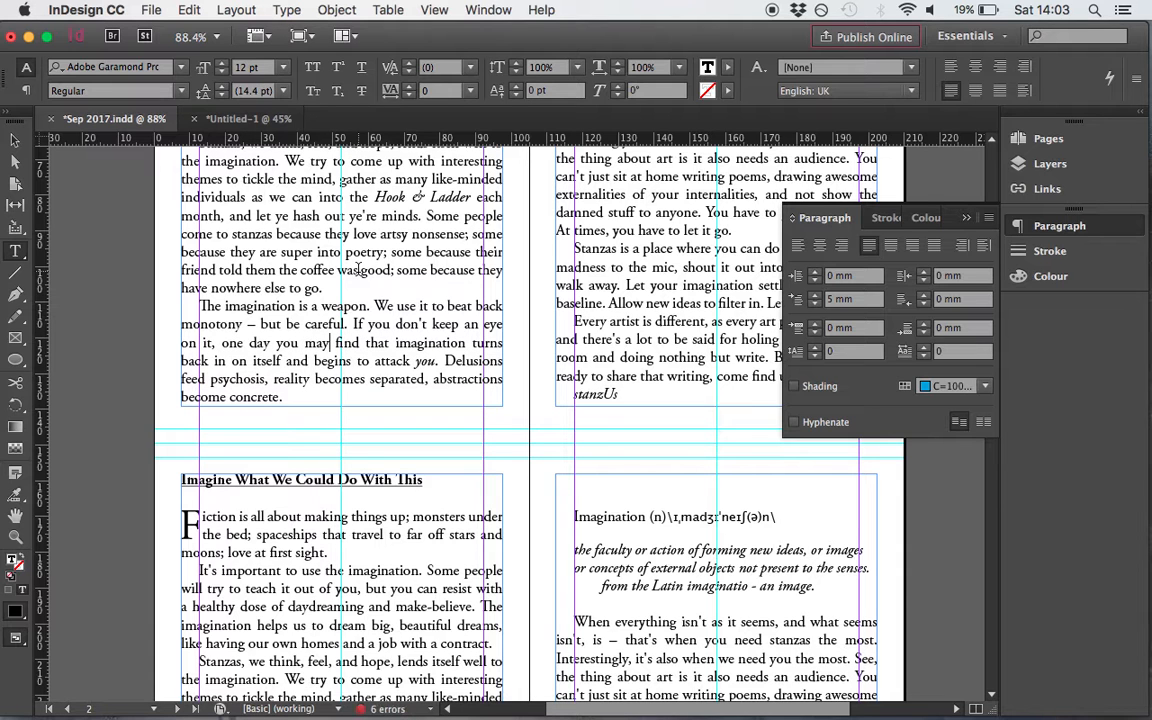
pyautogui.press('Escape')
# Give the page 2 text frame a 2 pt stroke, trying Japanese Dots and switching the stroke type to Thick - Thick
pyautogui.scroll(10, 360, 278)
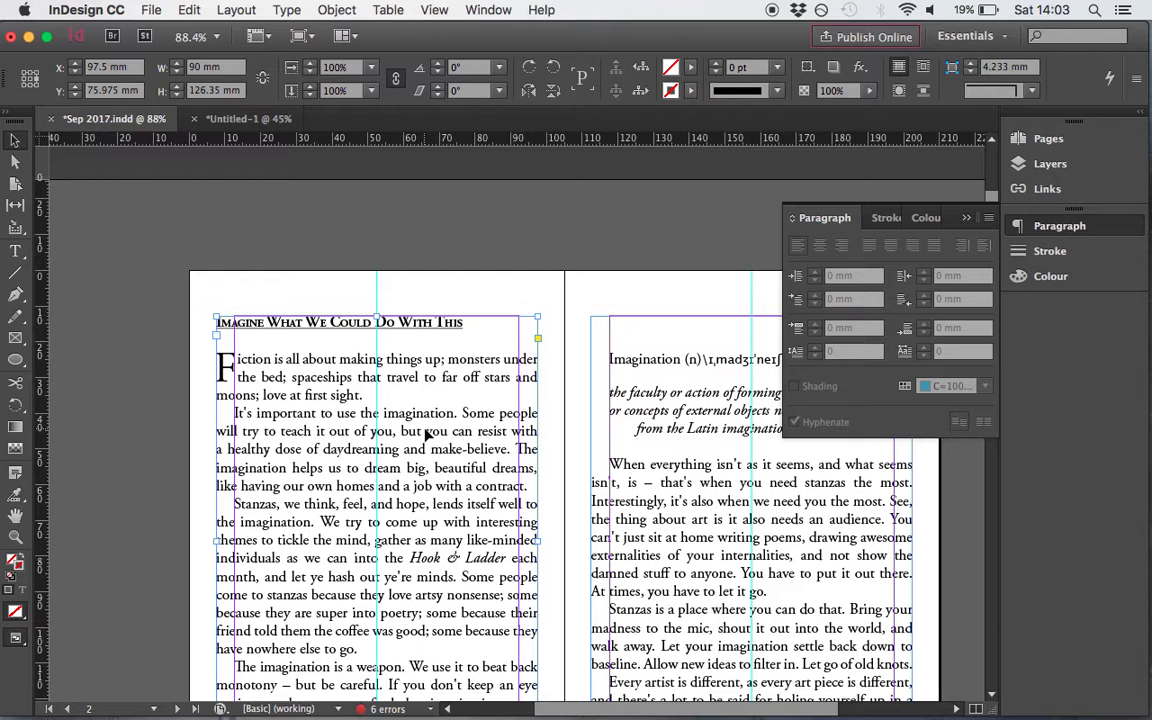
pyautogui.click(716, 63)
pyautogui.click(716, 63)
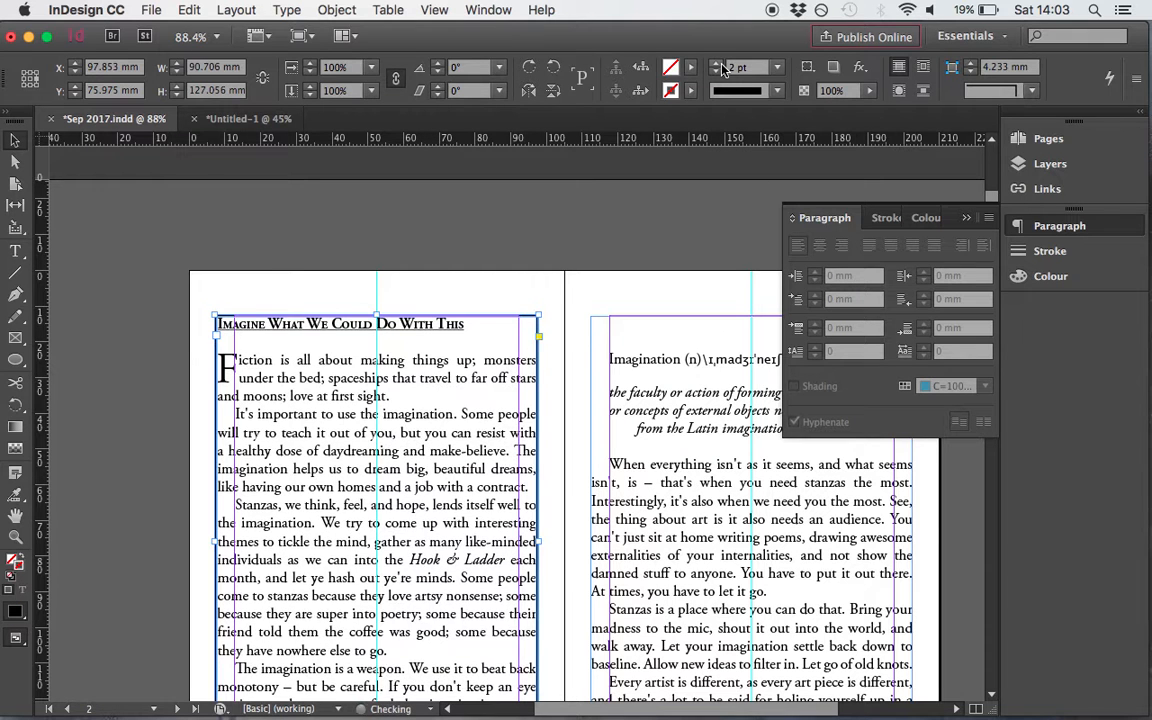
pyautogui.click(775, 92)
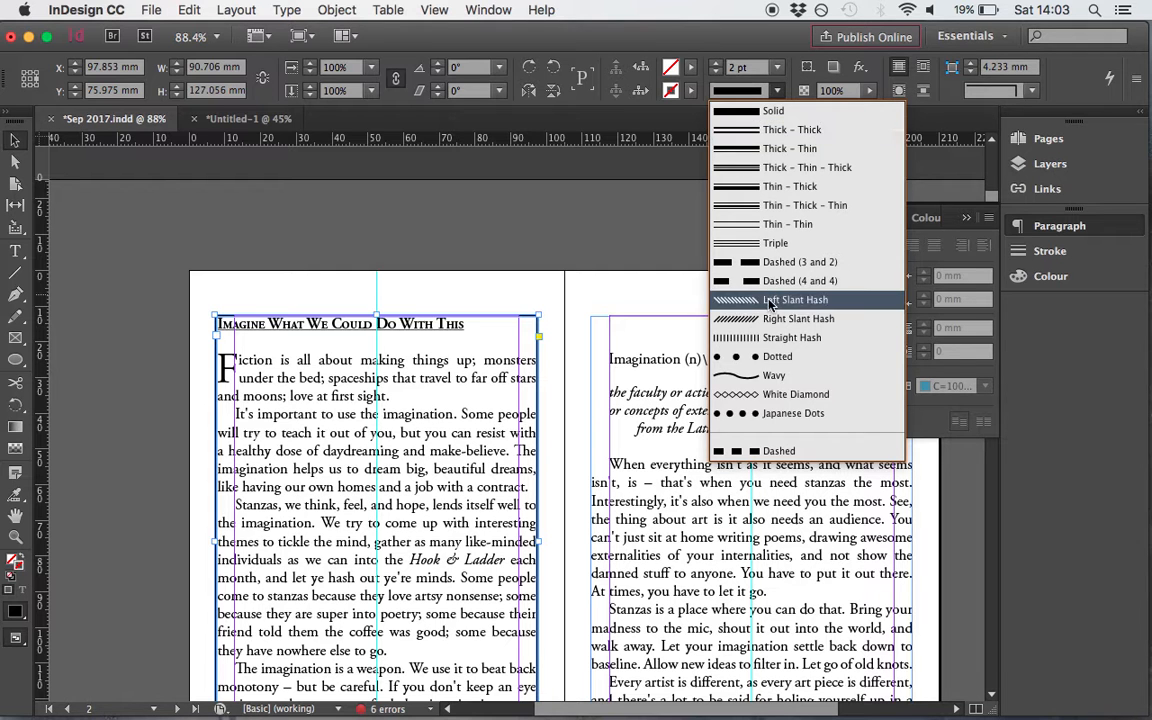
pyautogui.click(777, 412)
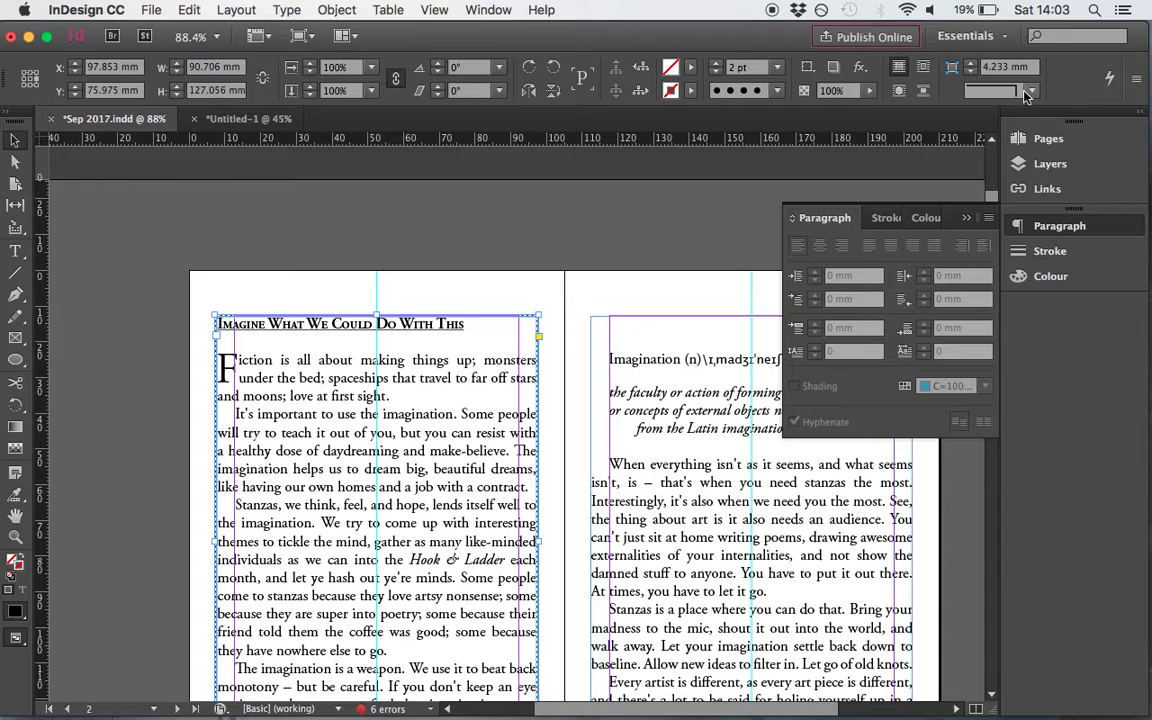
pyautogui.click(778, 91)
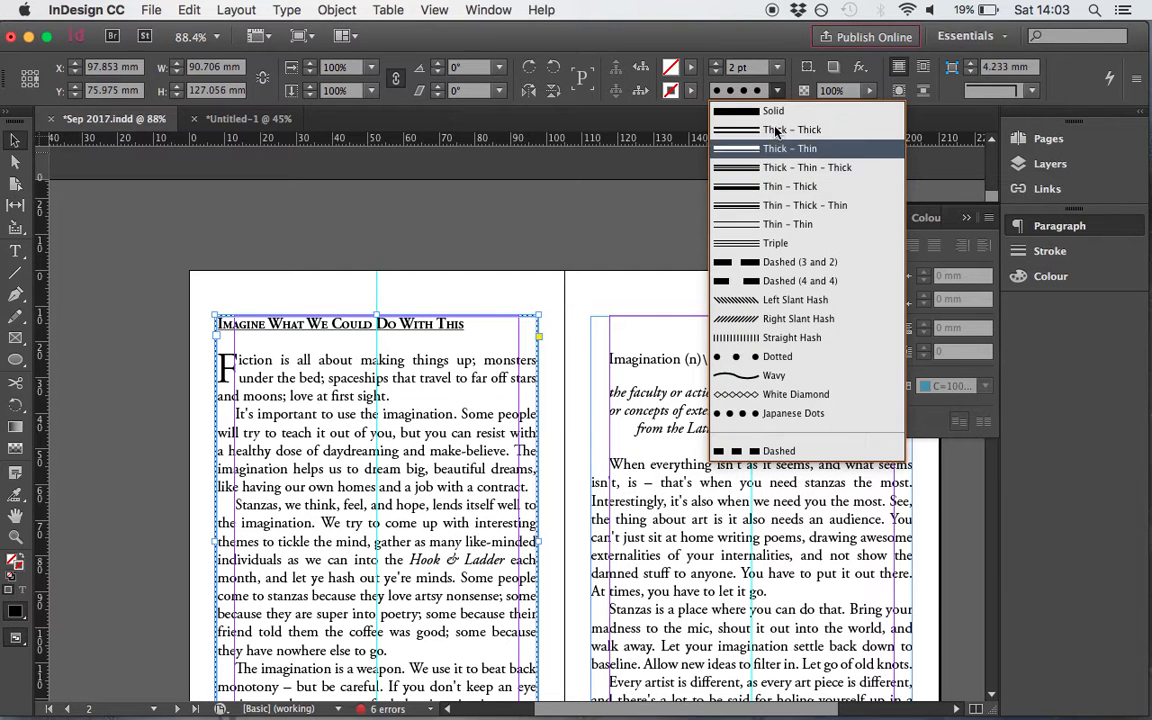
pyautogui.click(780, 125)
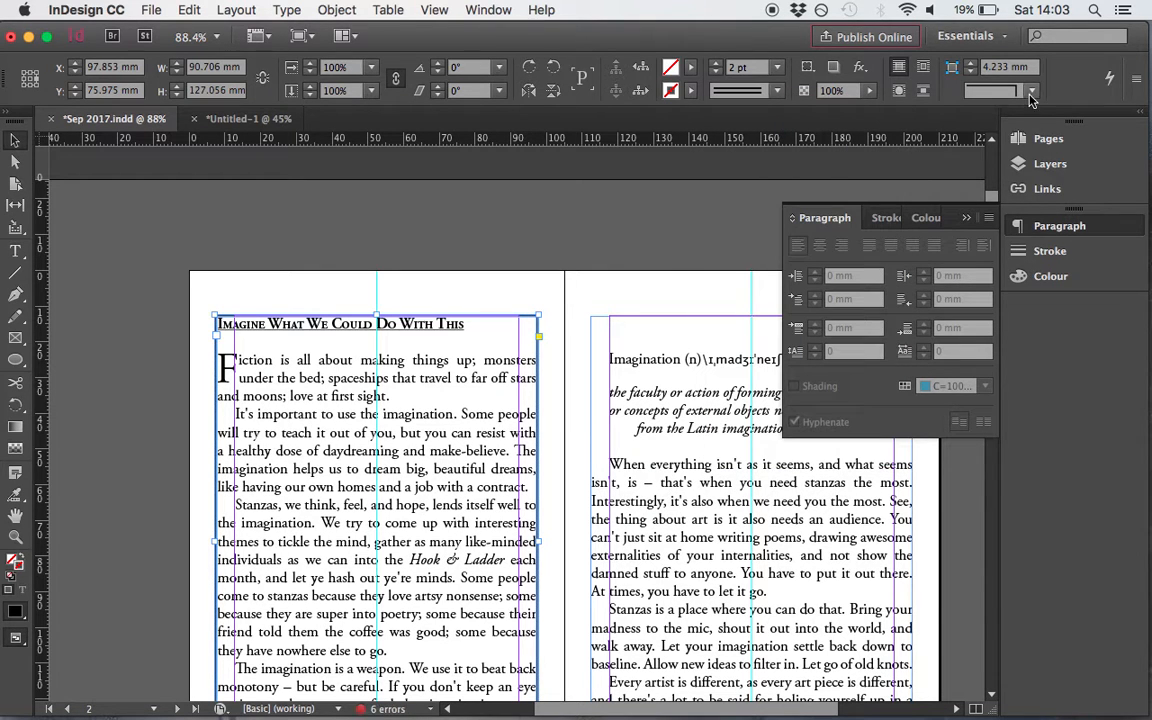
# Try Bevel corners on the page 2 text frame, and reset its stroke weight to 0 pt and its corner shape to None
pyautogui.click(1031, 90)
pyautogui.click(1020, 149)
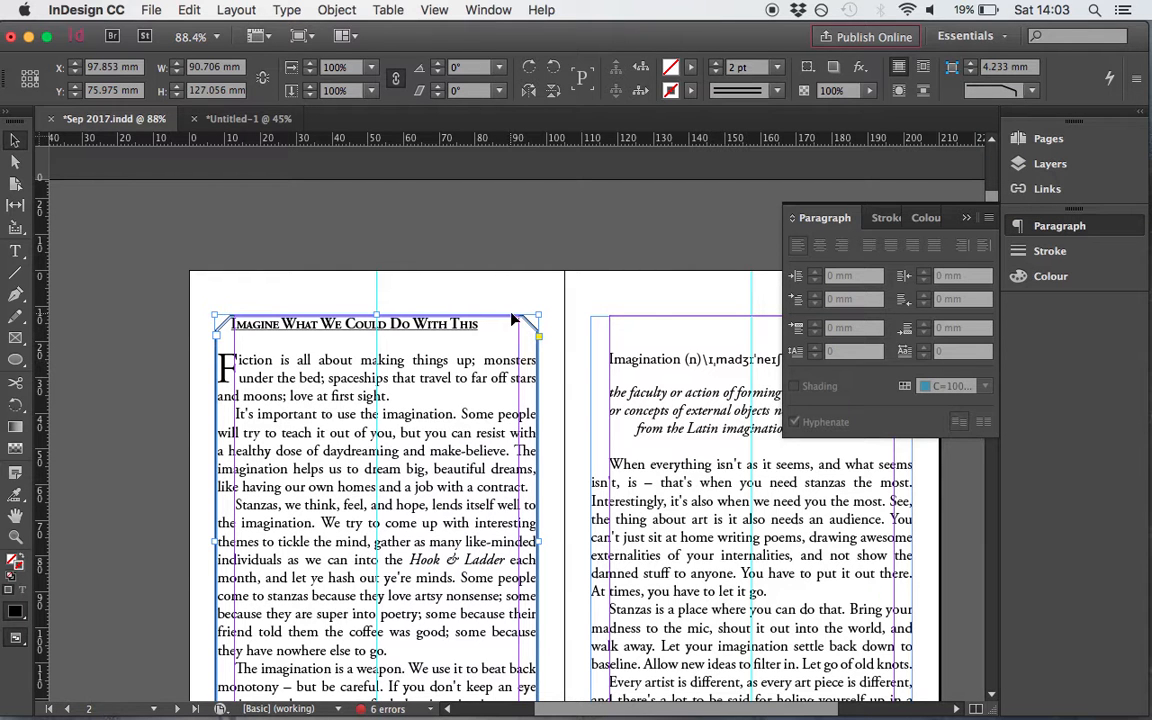
pyautogui.click(716, 73)
pyautogui.click(716, 73)
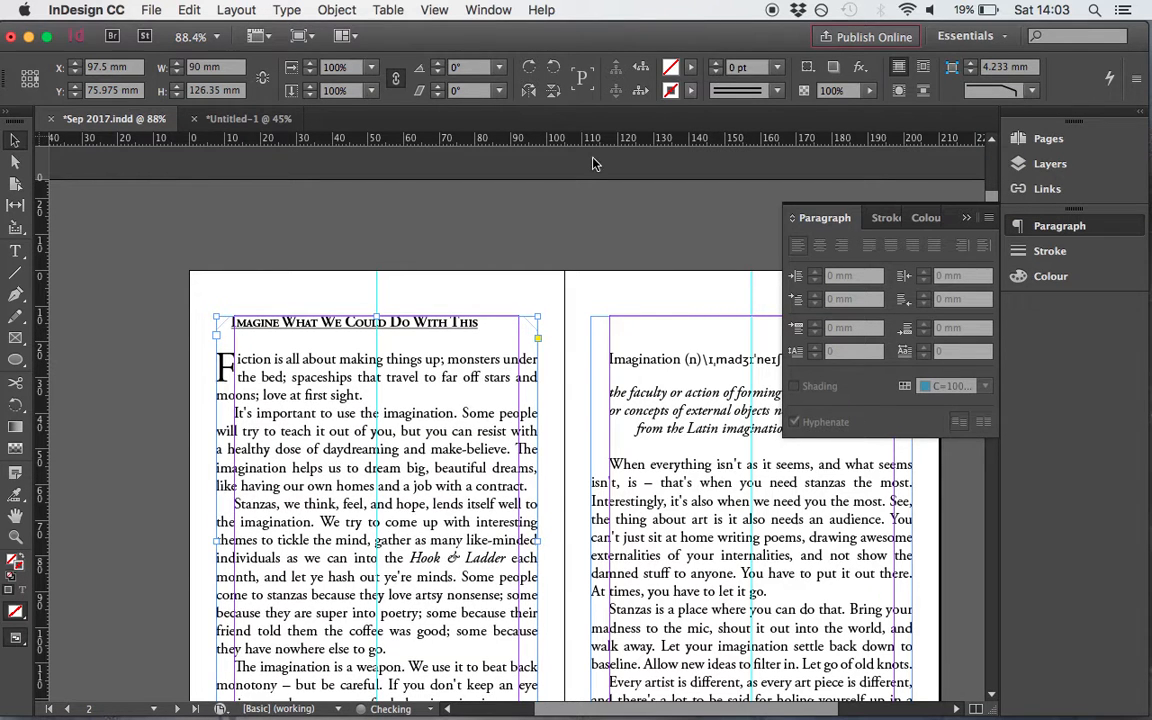
pyautogui.click(1000, 90)
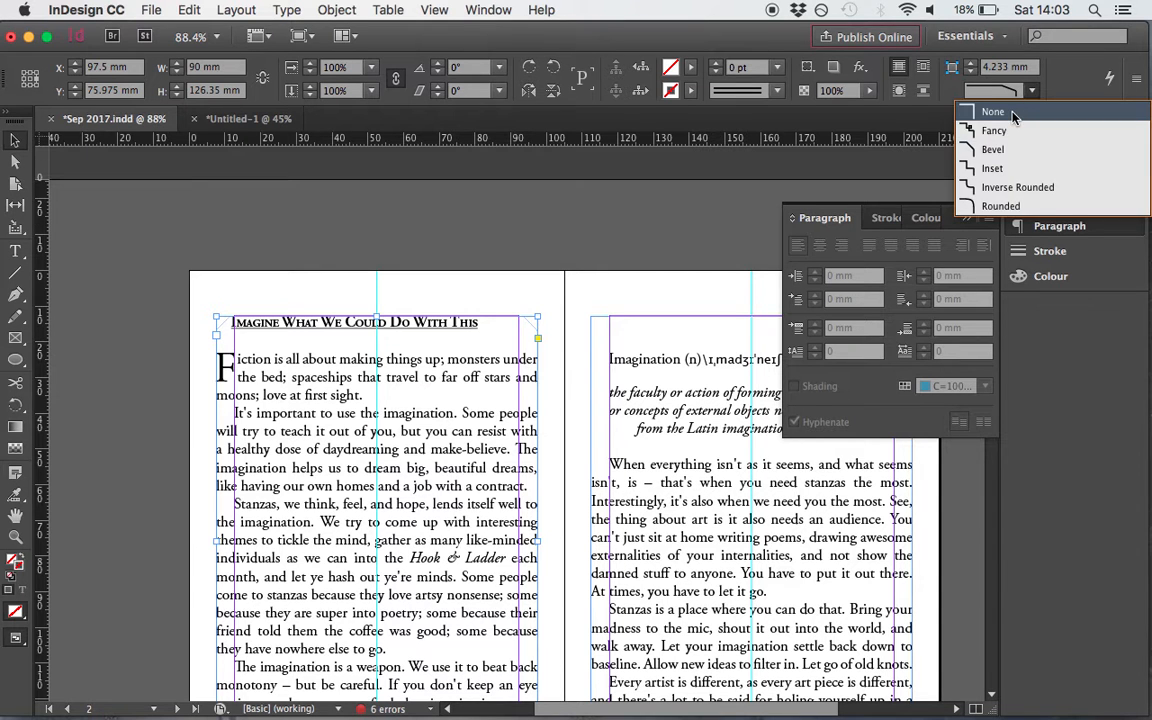
pyautogui.click(1010, 110)
# Try setting the whole "Imagination (n)" pronunciation line on page 3 in Adobe Garamond Pro, and undo the font change
pyautogui.hscroll(5, 542, 442)
pyautogui.scroll(-2, 542, 442)
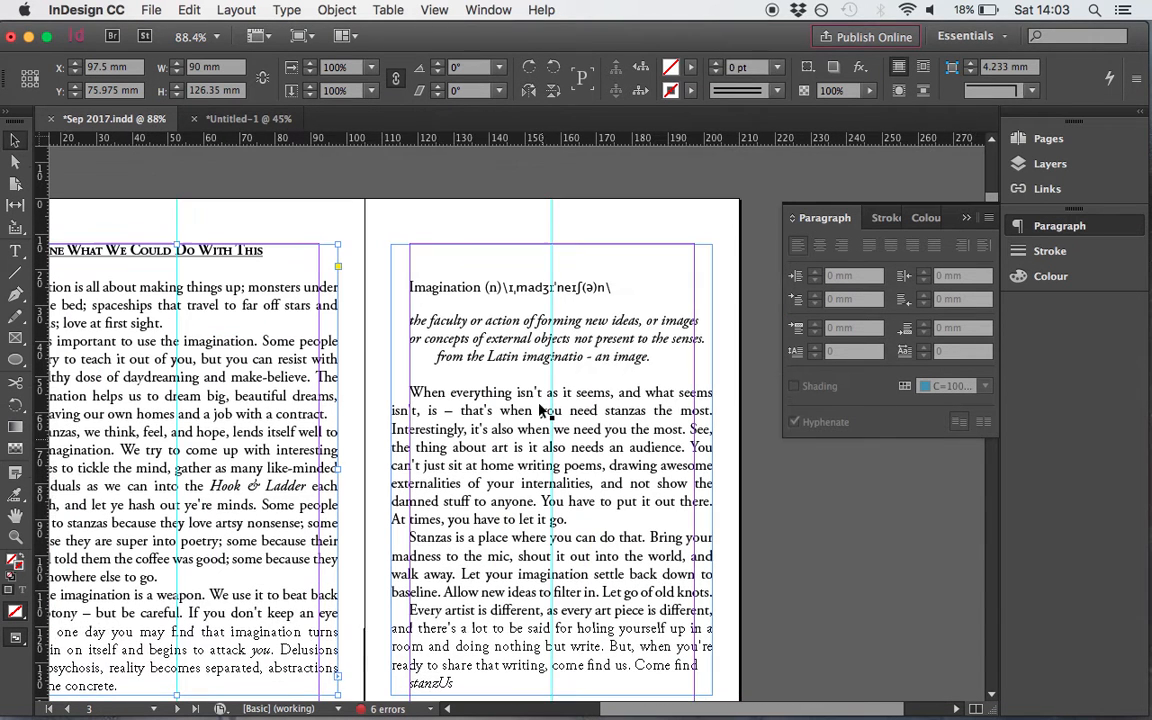
pyautogui.doubleClick(432, 320)
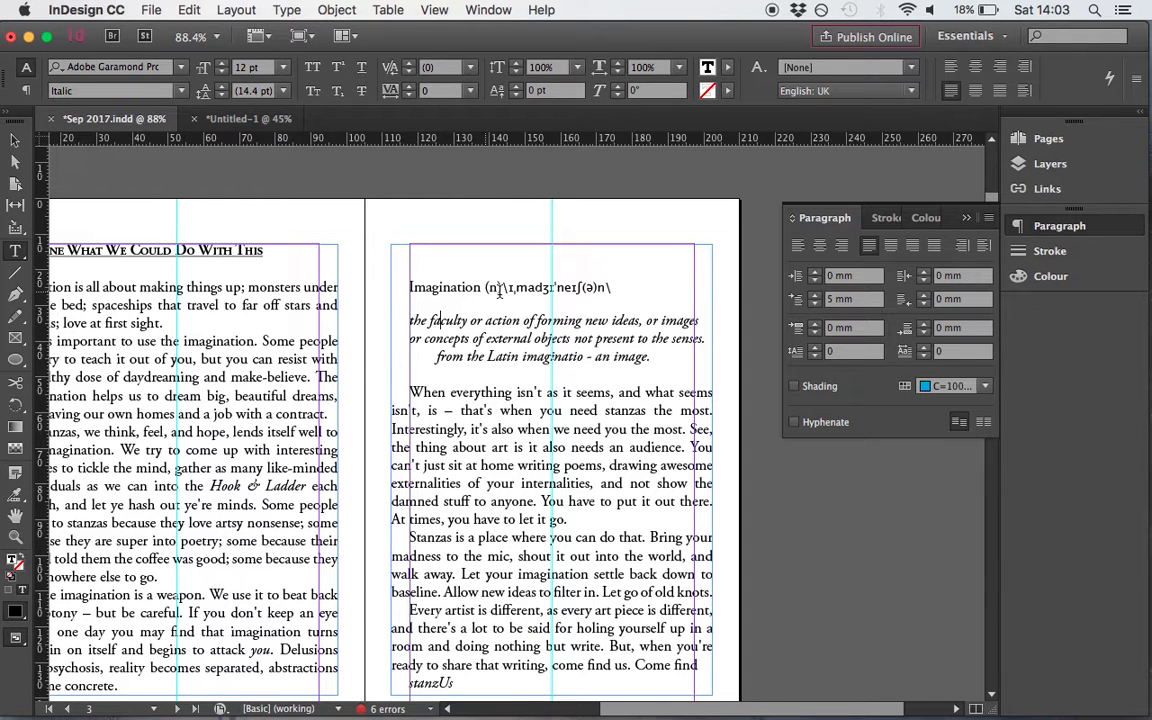
pyautogui.tripleClick(601, 287)
pyautogui.click(601, 287)
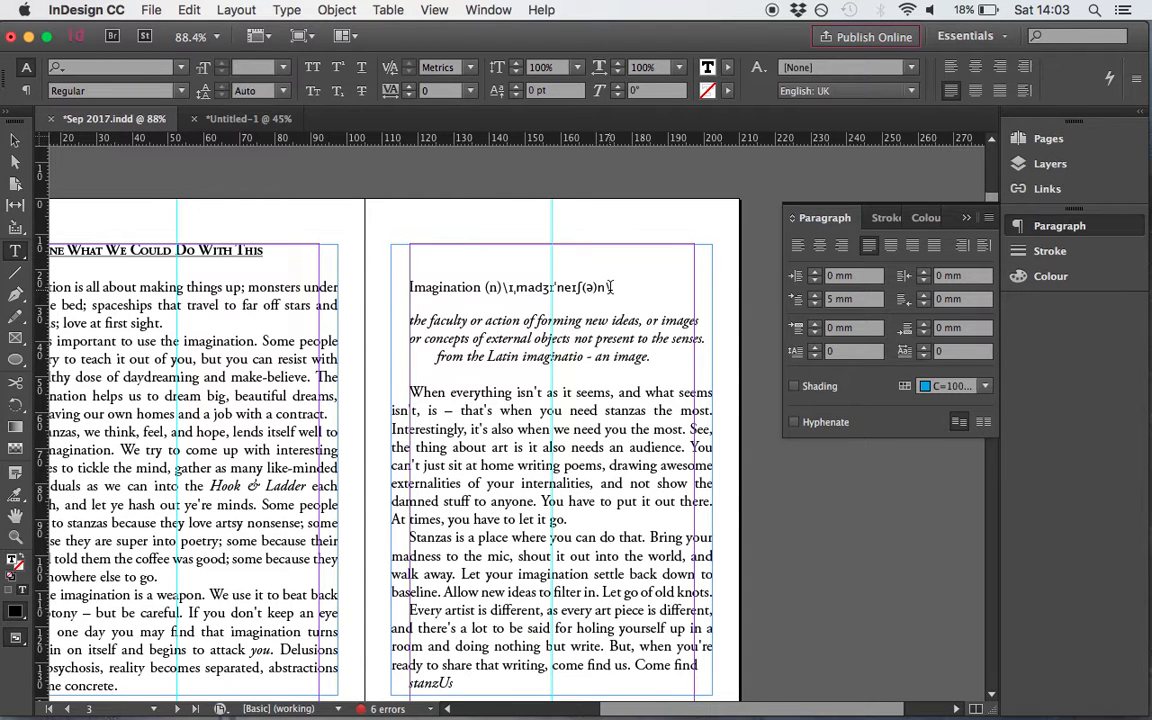
pyautogui.hotkey('shift', 'Left')
pyautogui.hotkey('shift', 'Left')
pyautogui.moveTo(614, 287); pyautogui.dragTo(486, 288)
pyautogui.click(487, 287)
pyautogui.press('Down')
pyautogui.moveTo(614, 287); pyautogui.dragTo(402, 287)
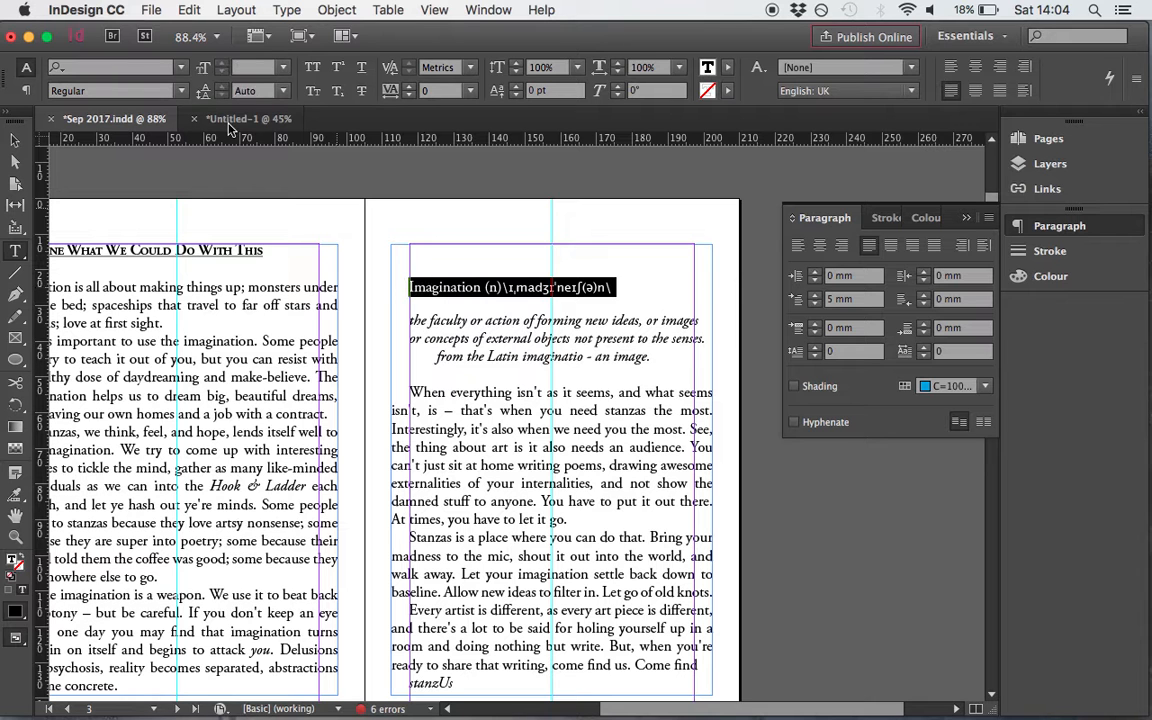
pyautogui.click(182, 68)
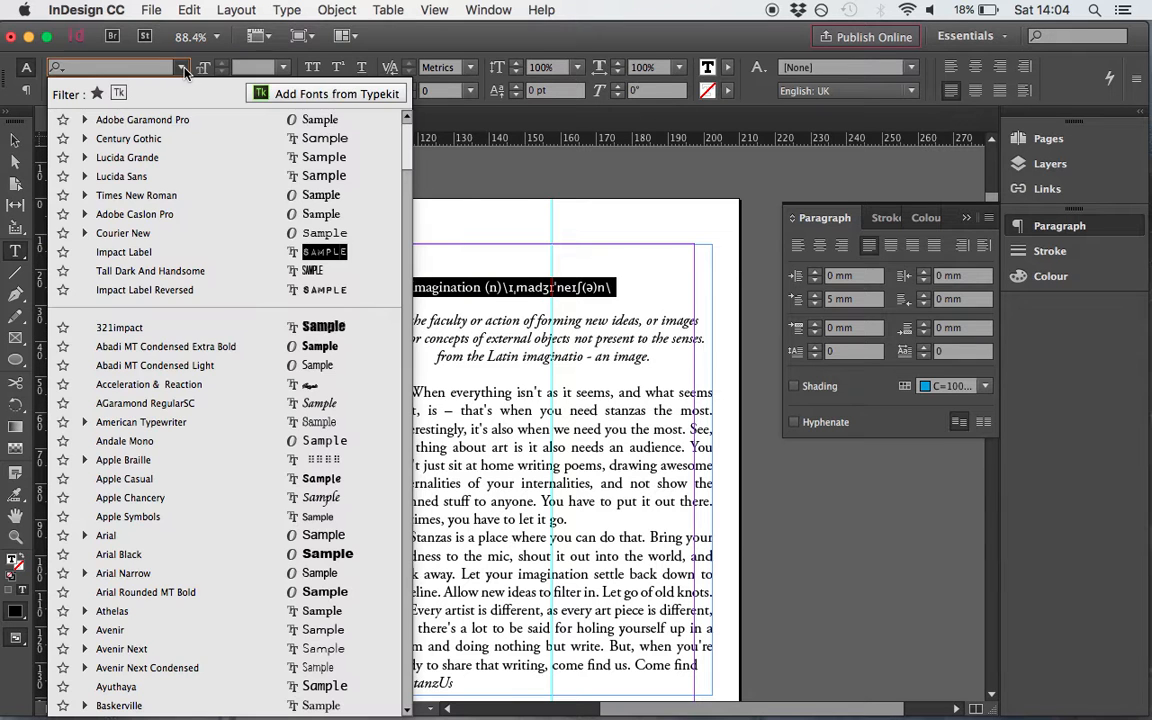
pyautogui.click(142, 121)
pyautogui.click(534, 287)
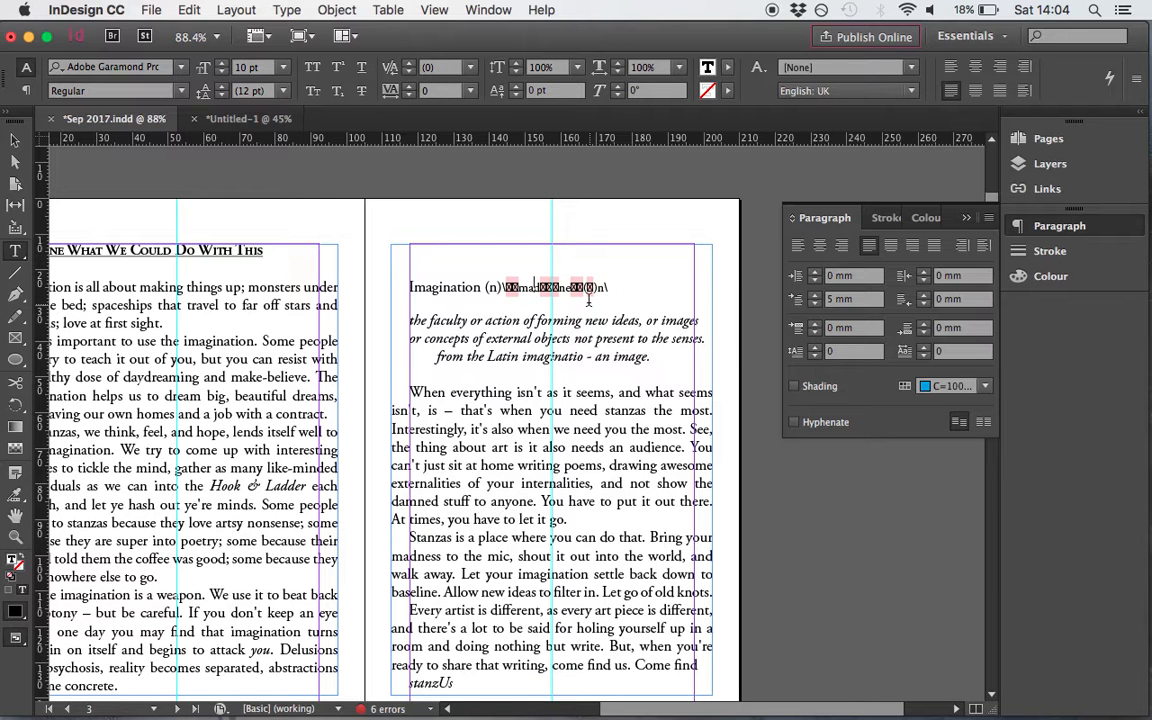
pyautogui.press('super+a')
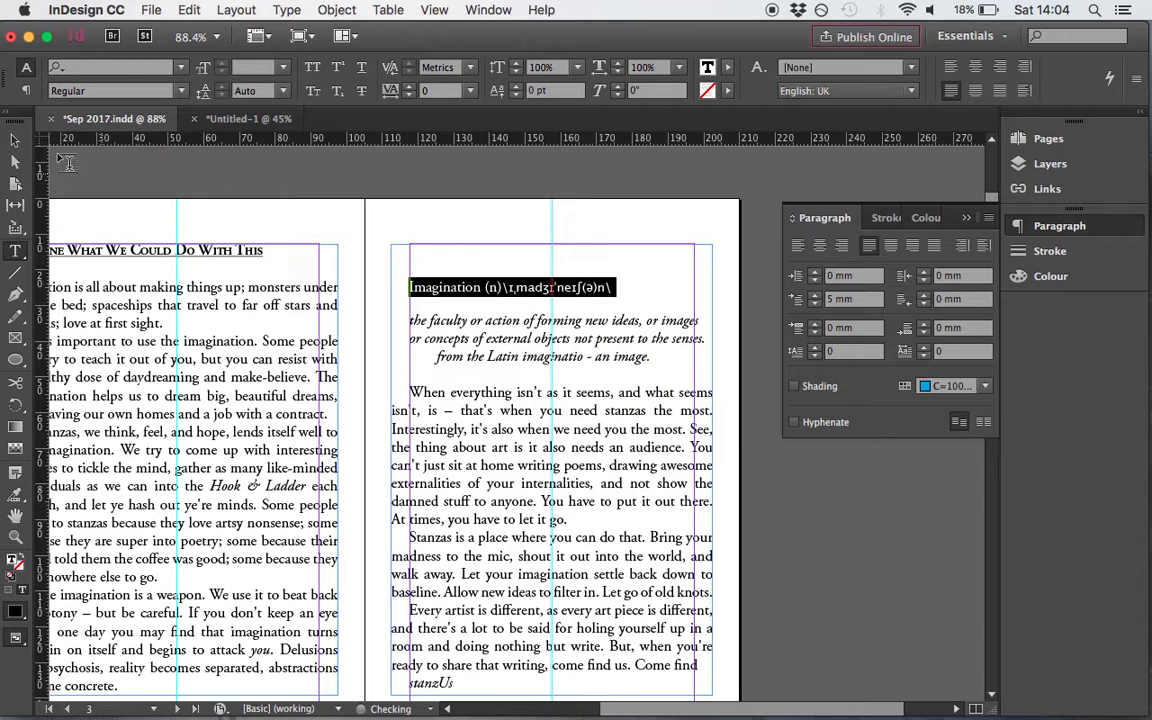
pyautogui.click(66, 162)
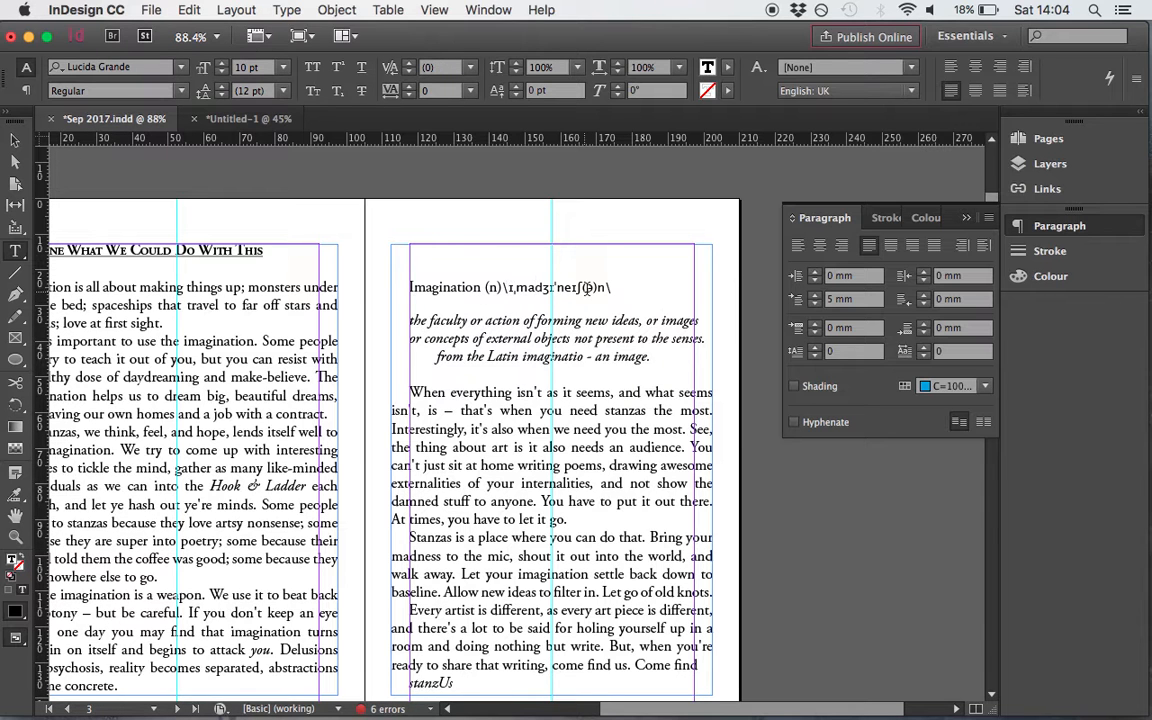
# Examine the font of the phonetic characters against the word "Imagination" in the pronunciation line on page 3
pyautogui.click(534, 287)
pyautogui.scroll(8, 462, 287)
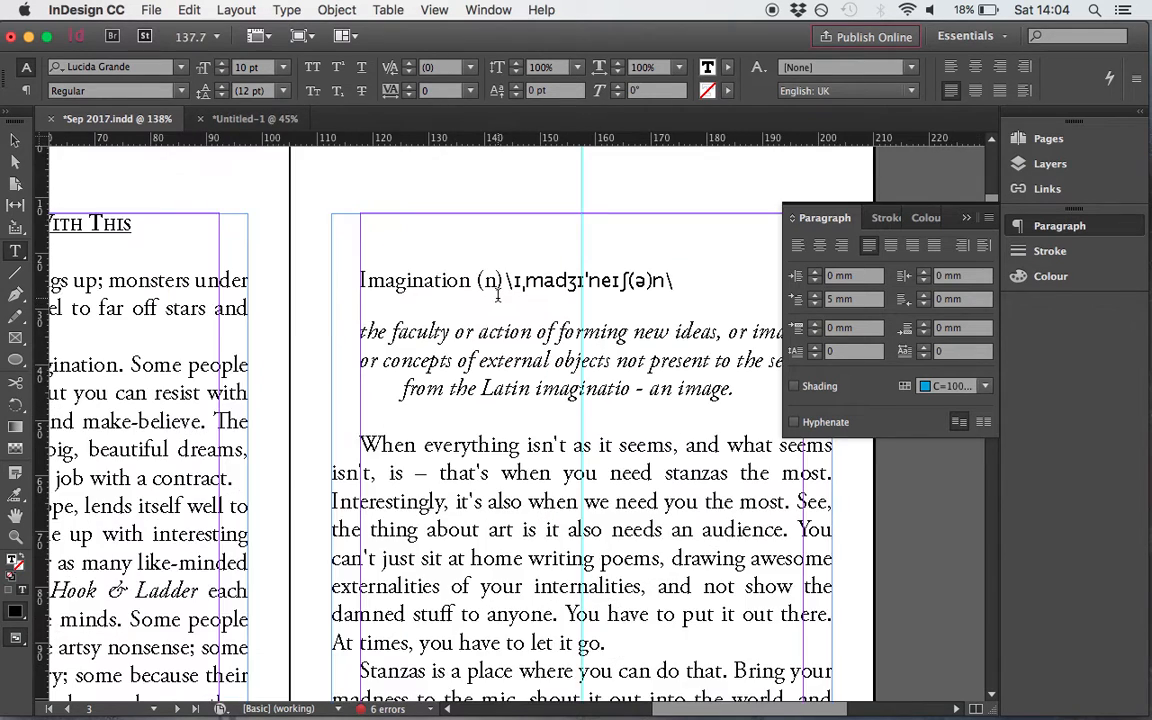
pyautogui.scroll(-1, 500, 292)
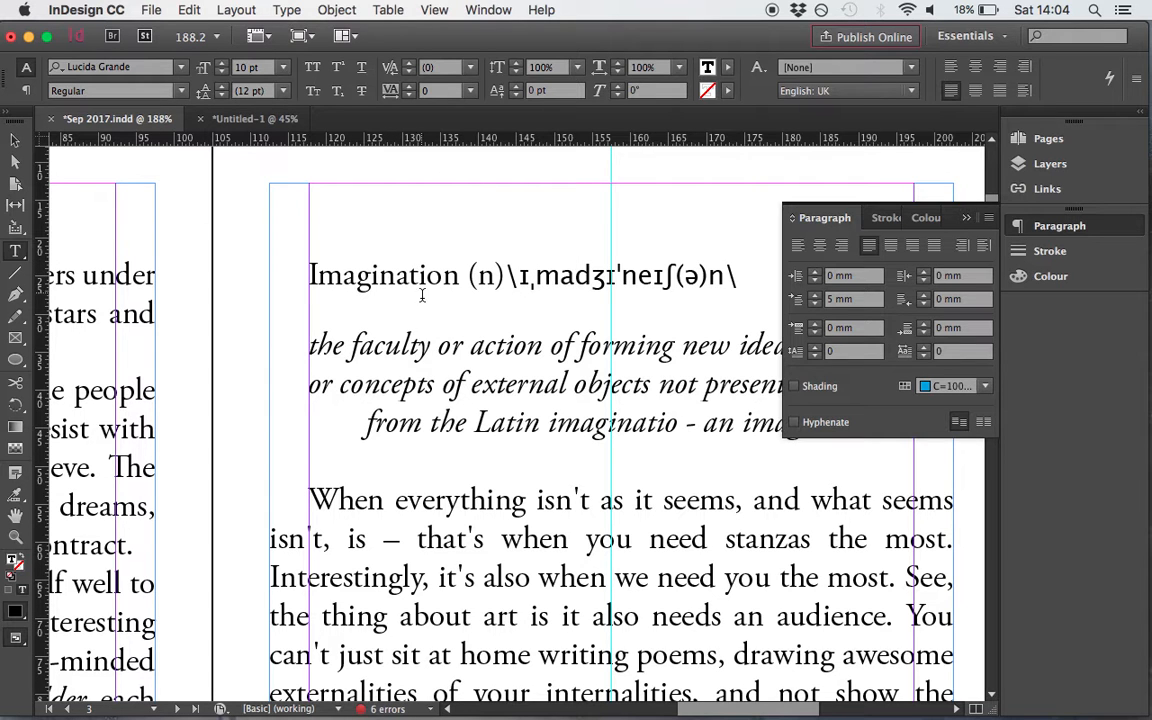
pyautogui.click(577, 273)
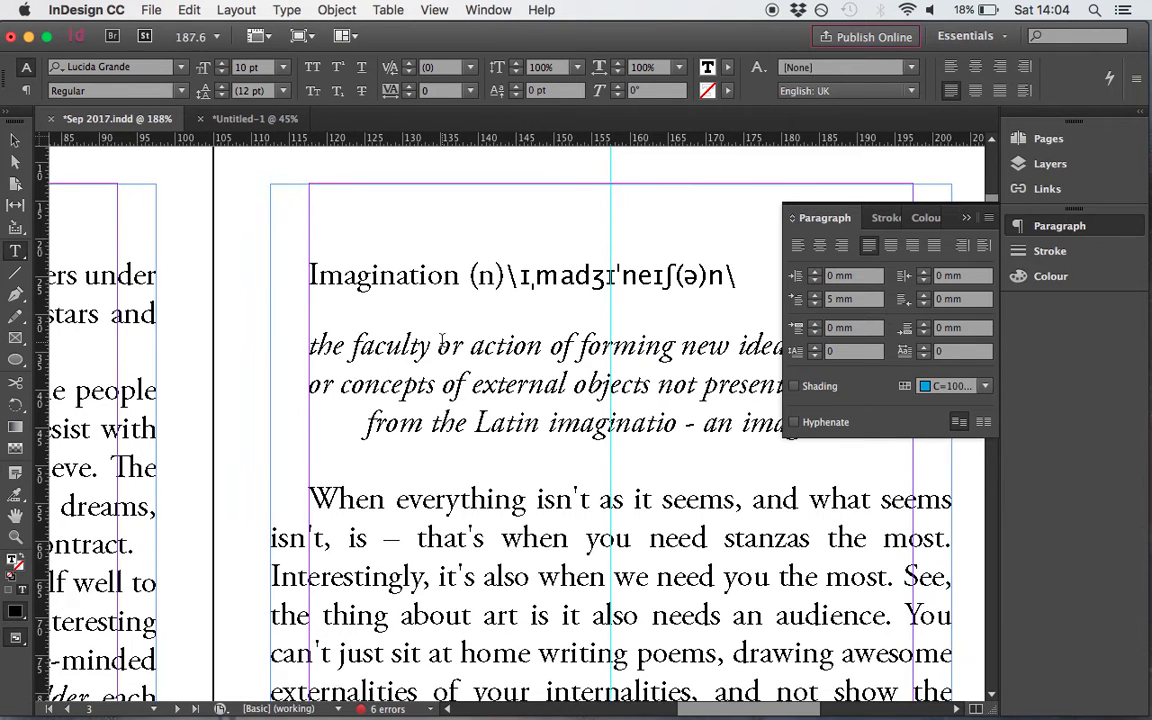
# Review the booklet's spreads from page 3 through to the dedication on page 24
pyautogui.scroll(-5, 440, 342)
pyautogui.scroll(-3, 431, 356)
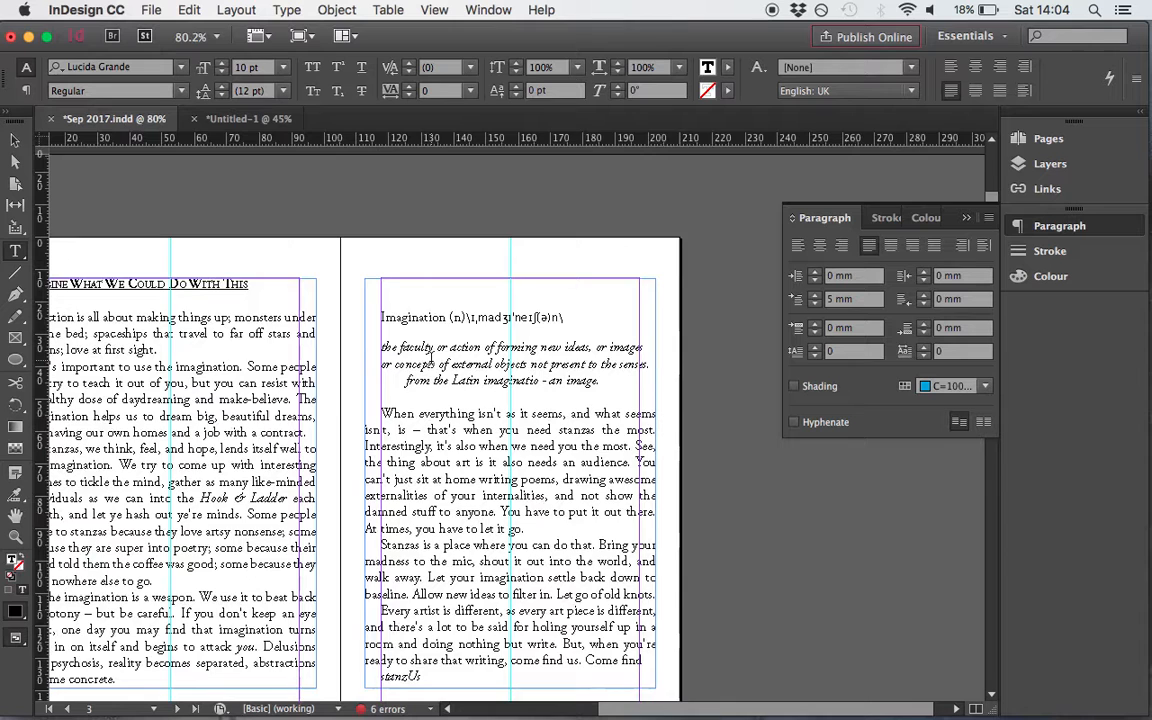
pyautogui.scroll(-10, 431, 357)
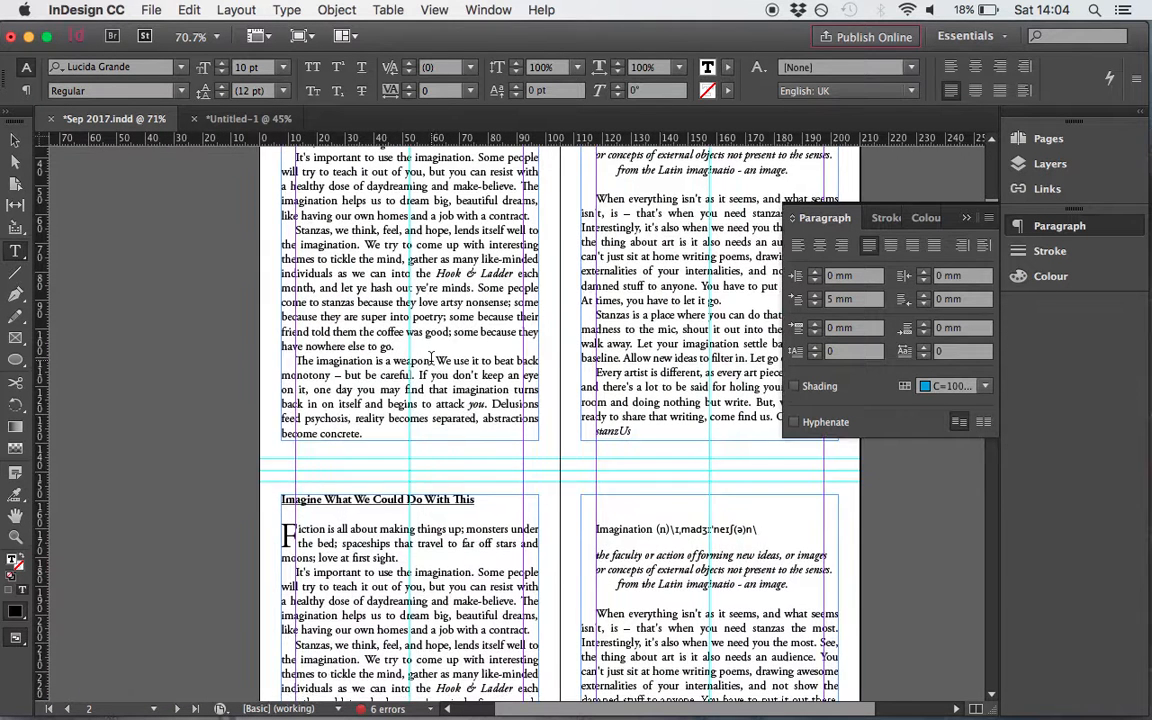
pyautogui.scroll(-5, 431, 357)
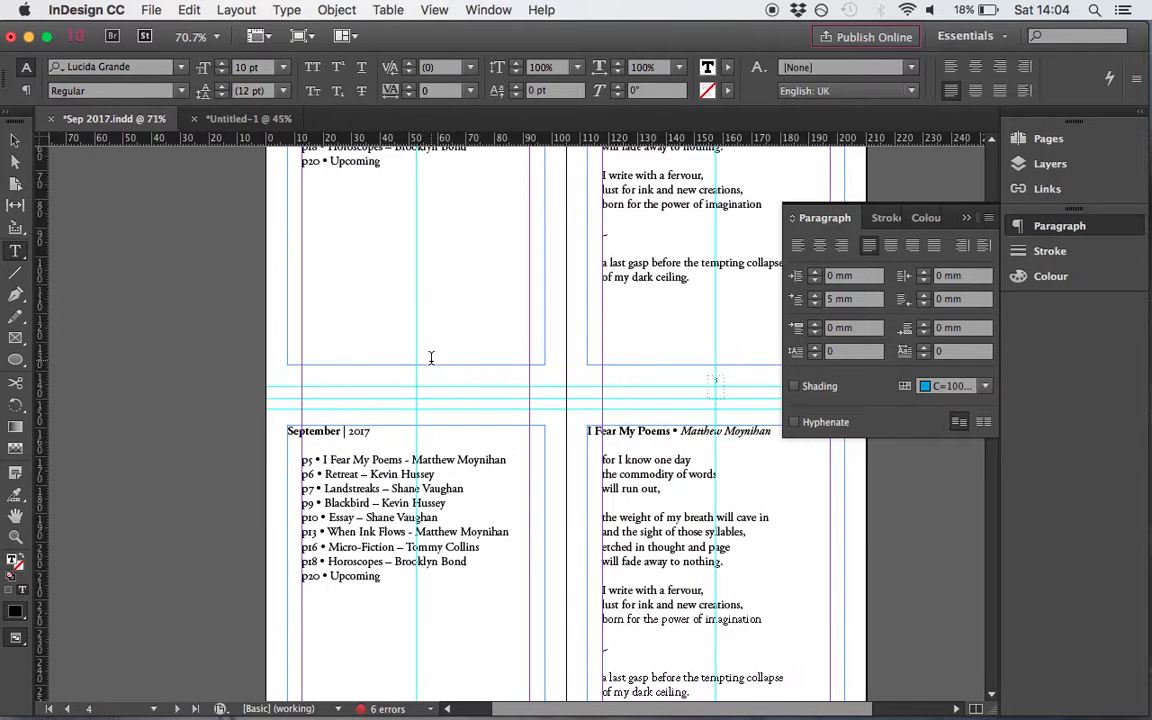
pyautogui.scroll(-10, 431, 360)
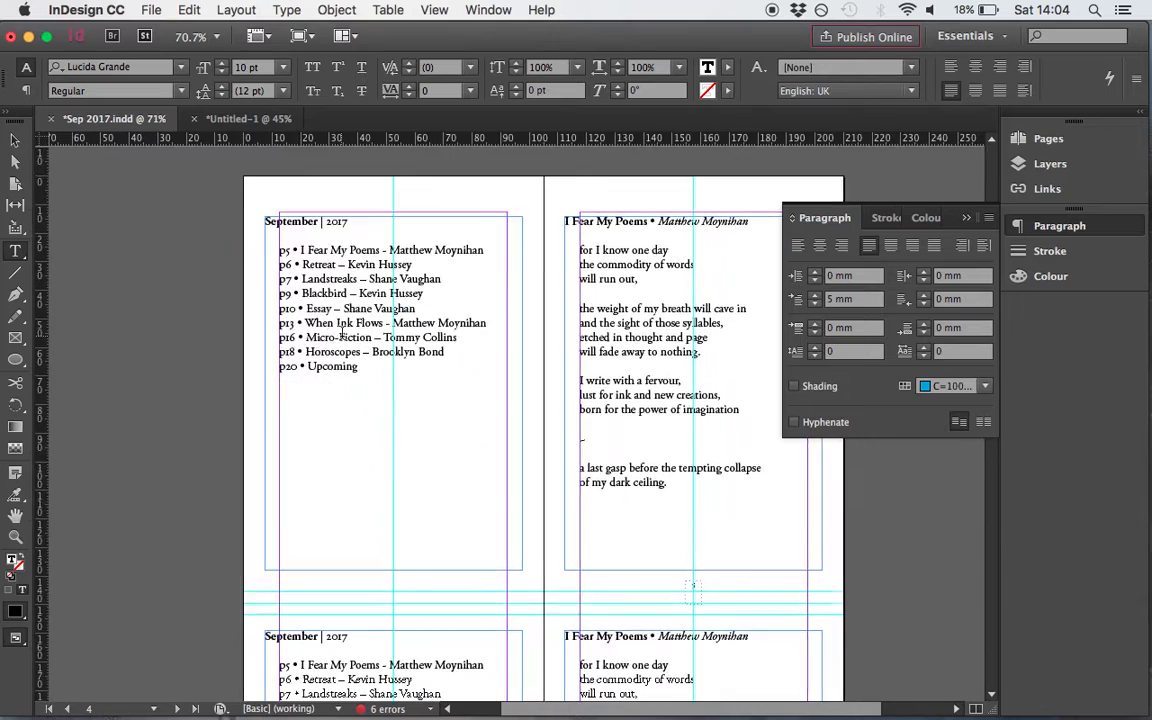
pyautogui.scroll(-15, 341, 333)
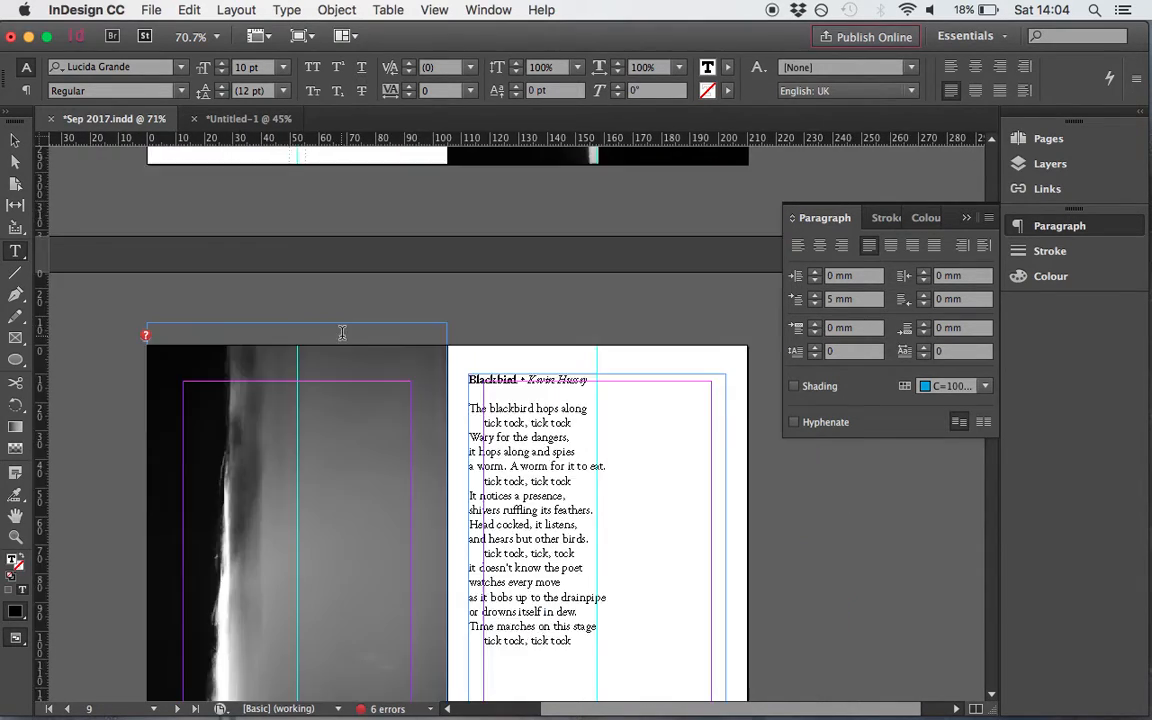
pyautogui.scroll(-15, 341, 333)
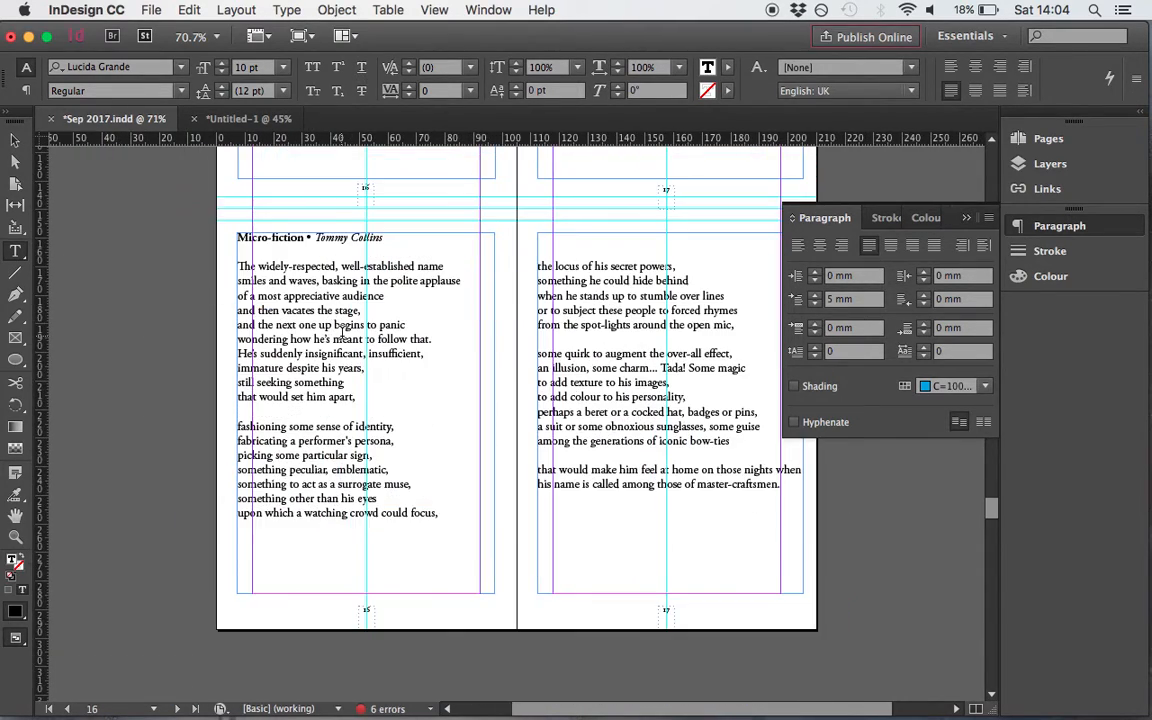
pyautogui.scroll(-20, 358, 463)
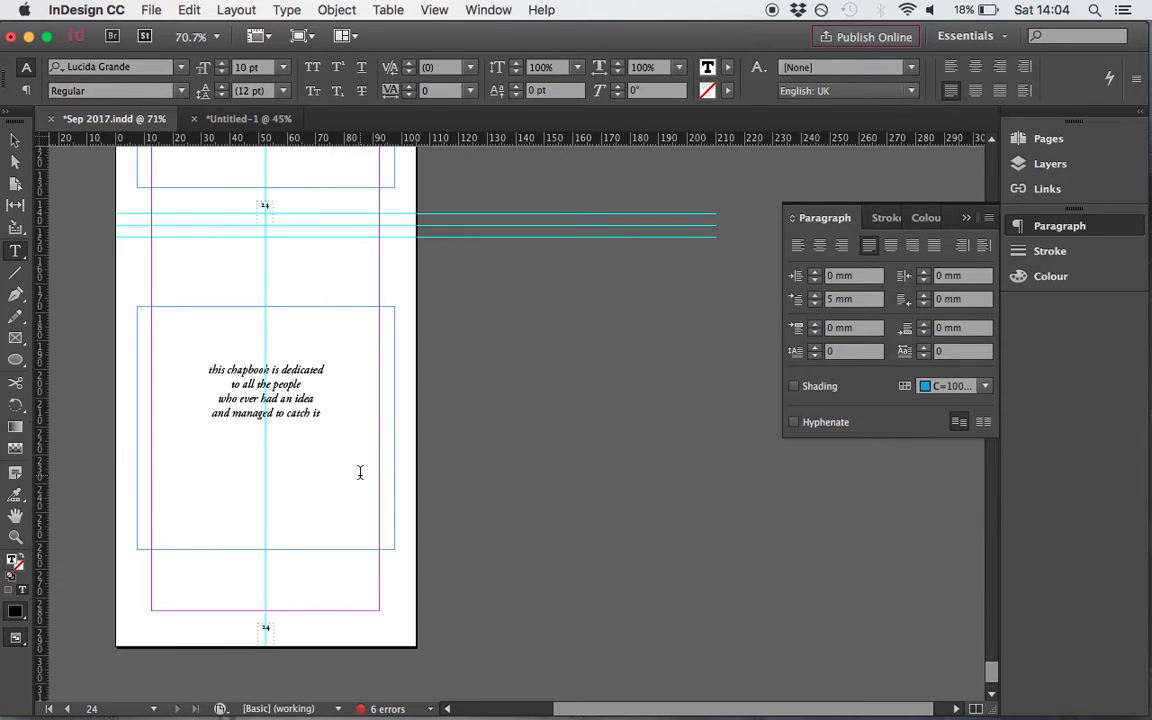
pyautogui.scroll(10, 358, 463)
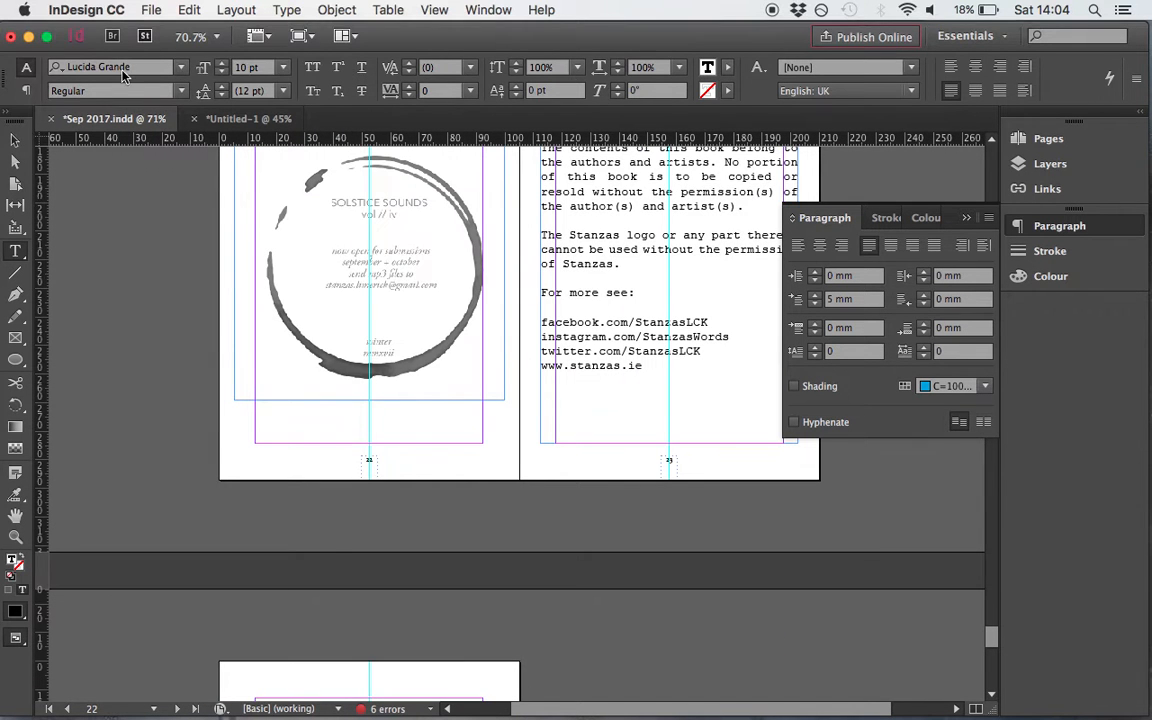
# View the export options for Sep 2017 with the Adobe PDF (Print) format, and cancel the export
pyautogui.click(150, 10)
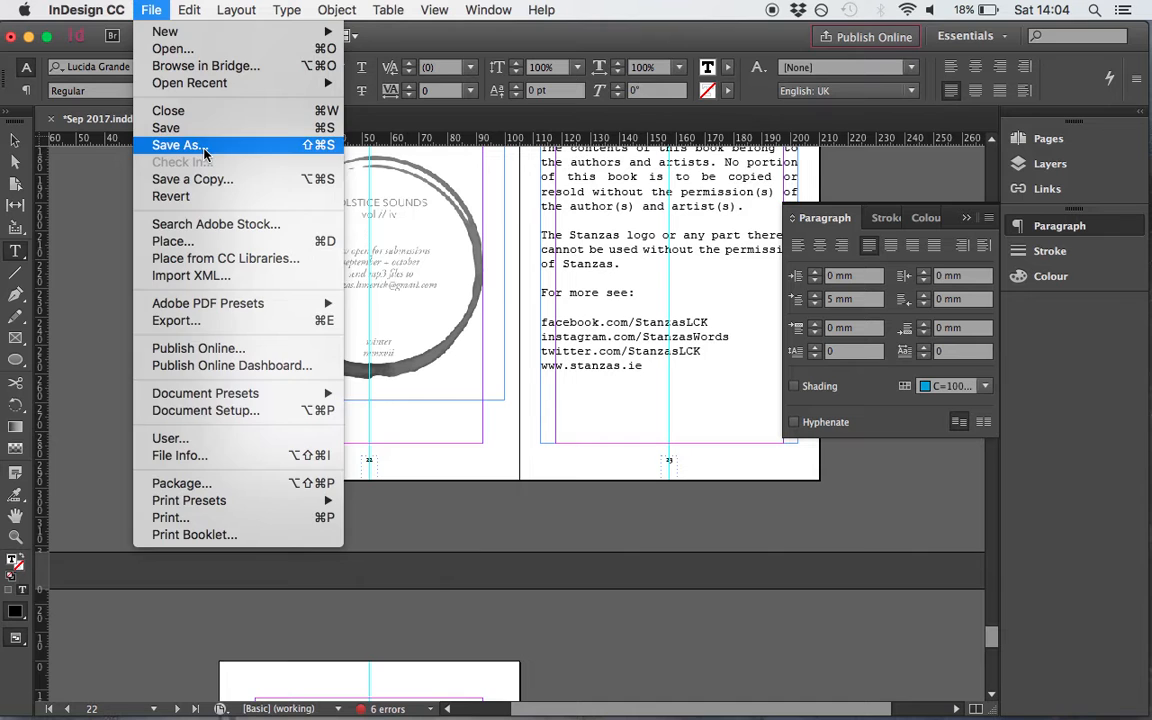
pyautogui.click(195, 142)
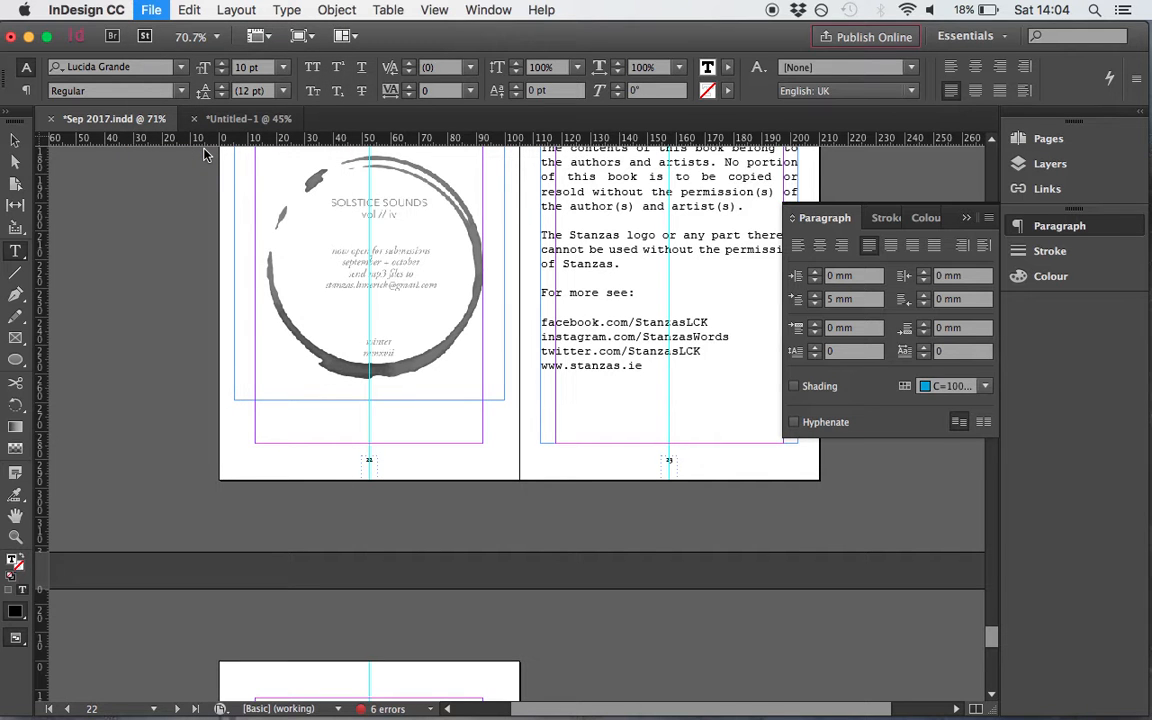
pyautogui.press('Escape')
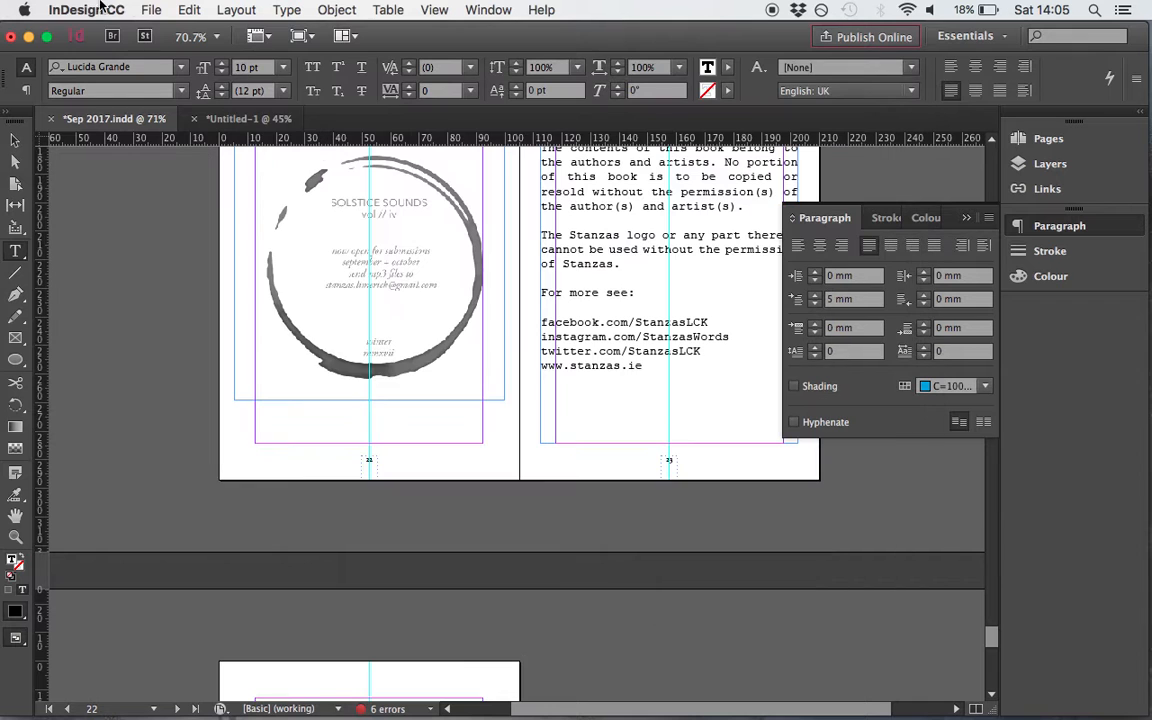
pyautogui.click(153, 12)
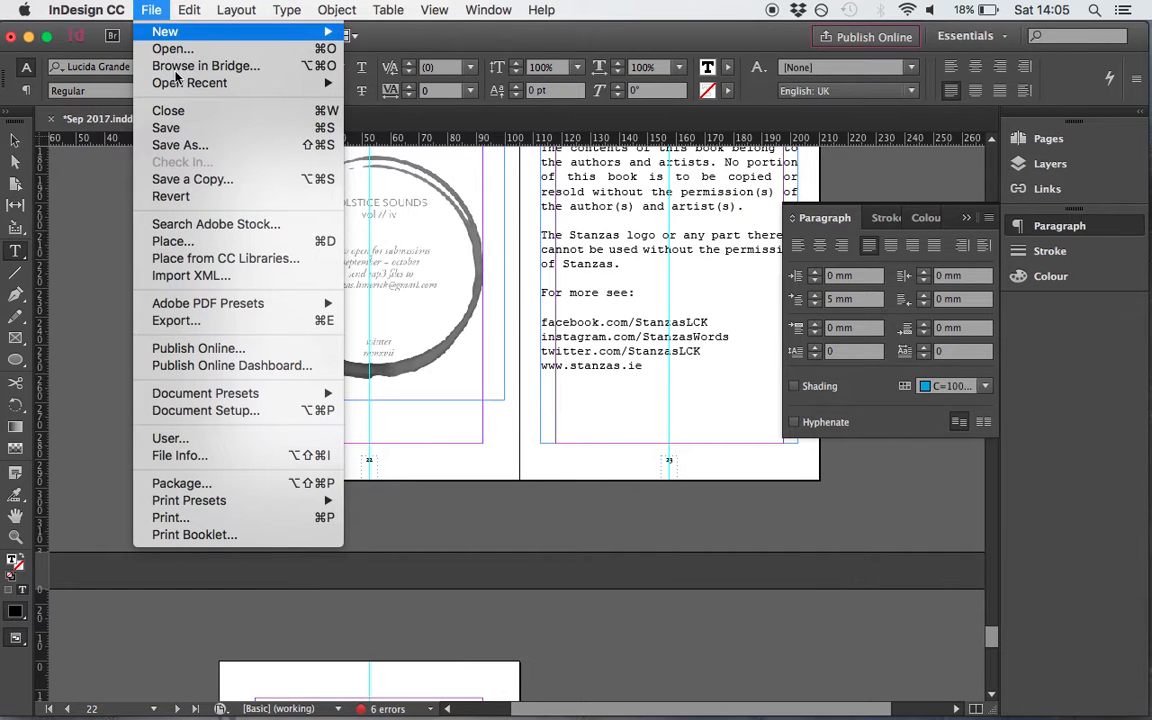
pyautogui.click(215, 322)
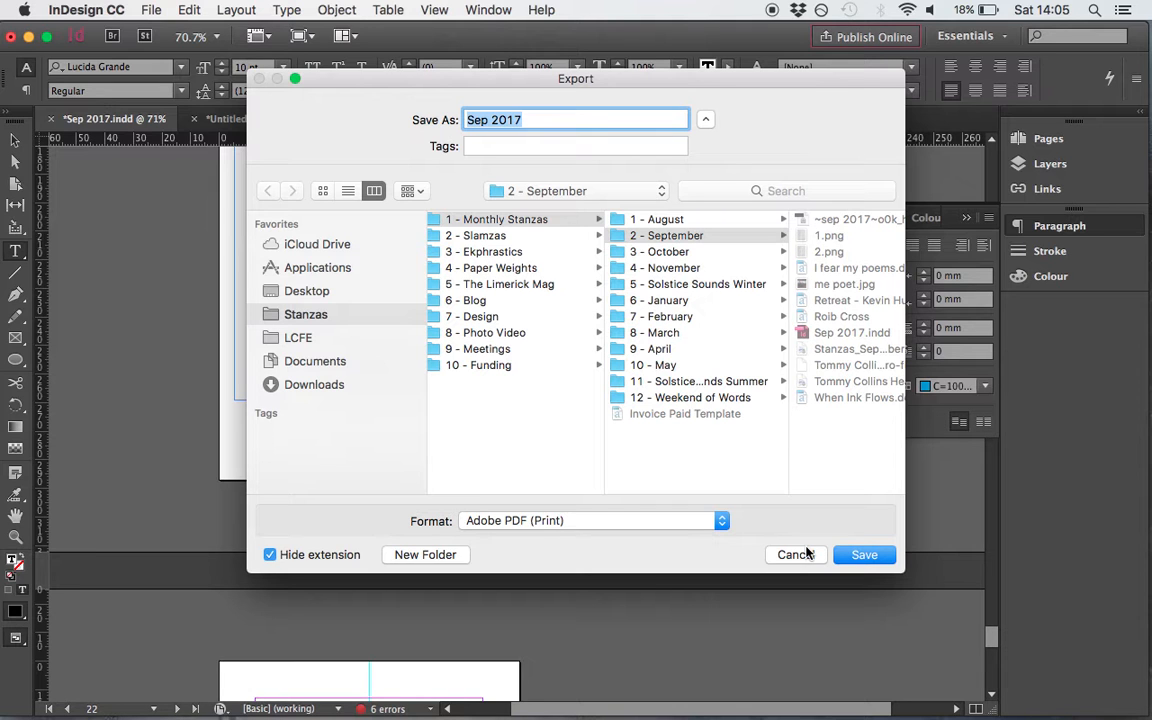
pyautogui.click(800, 554)
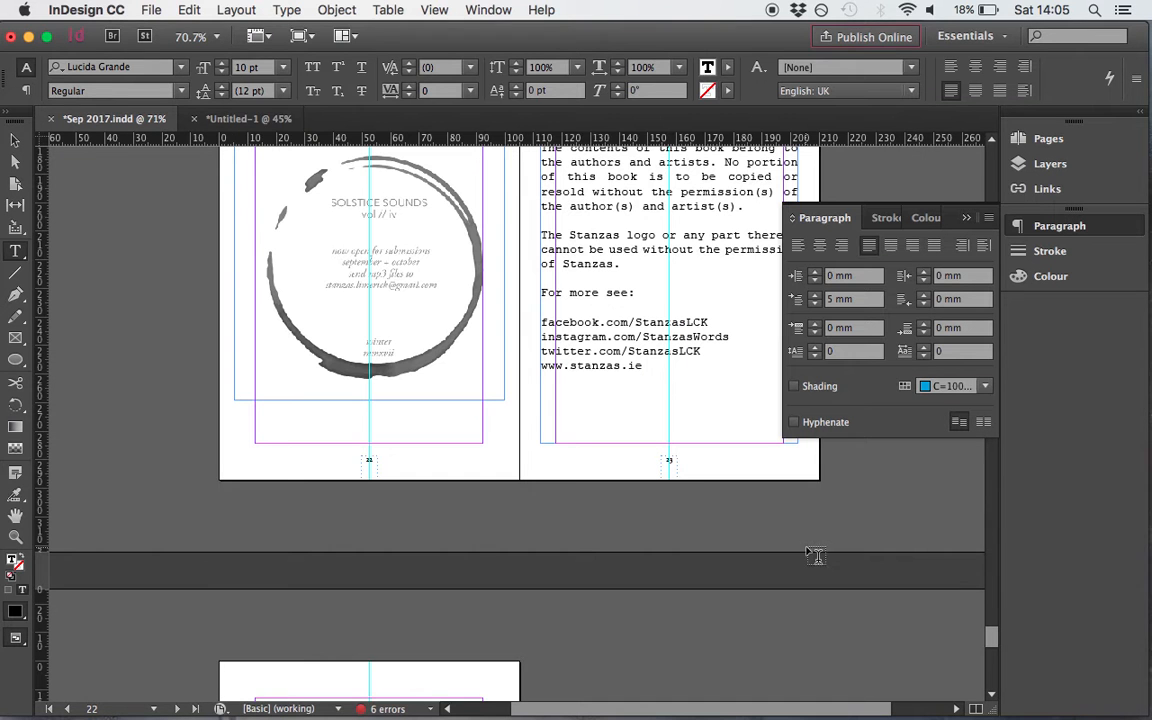
# Try to open the Print Booklet settings for the document, and force quit InDesign
pyautogui.click(155, 12)
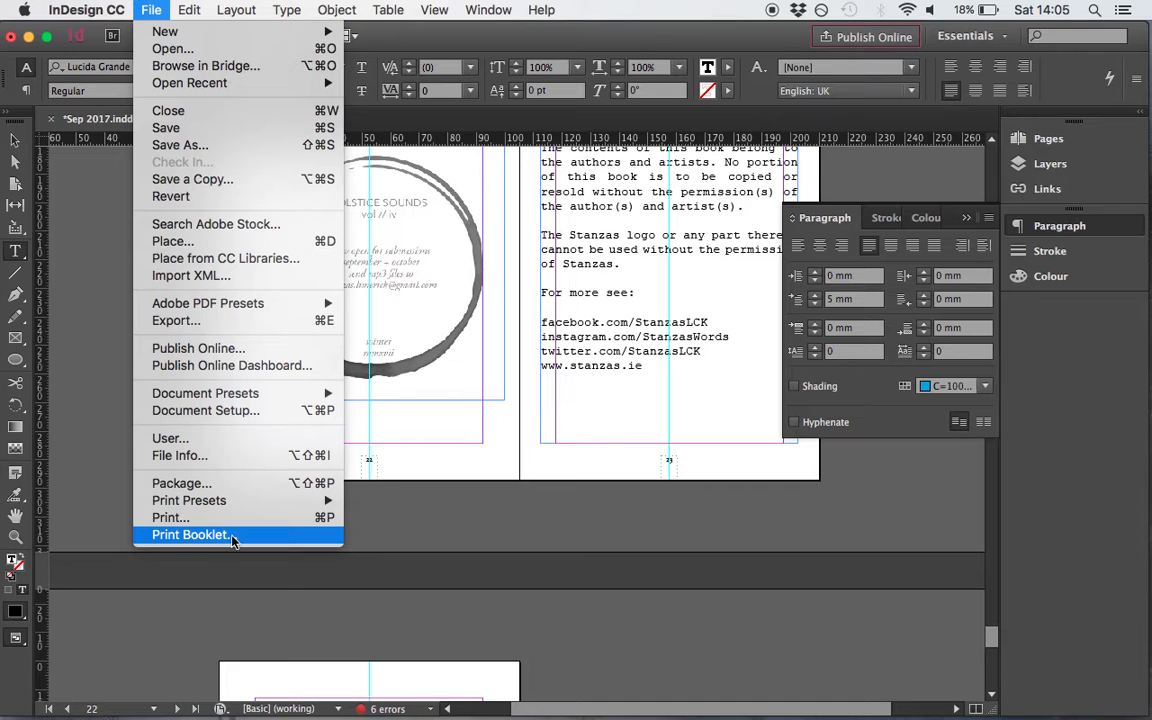
pyautogui.click(195, 535)
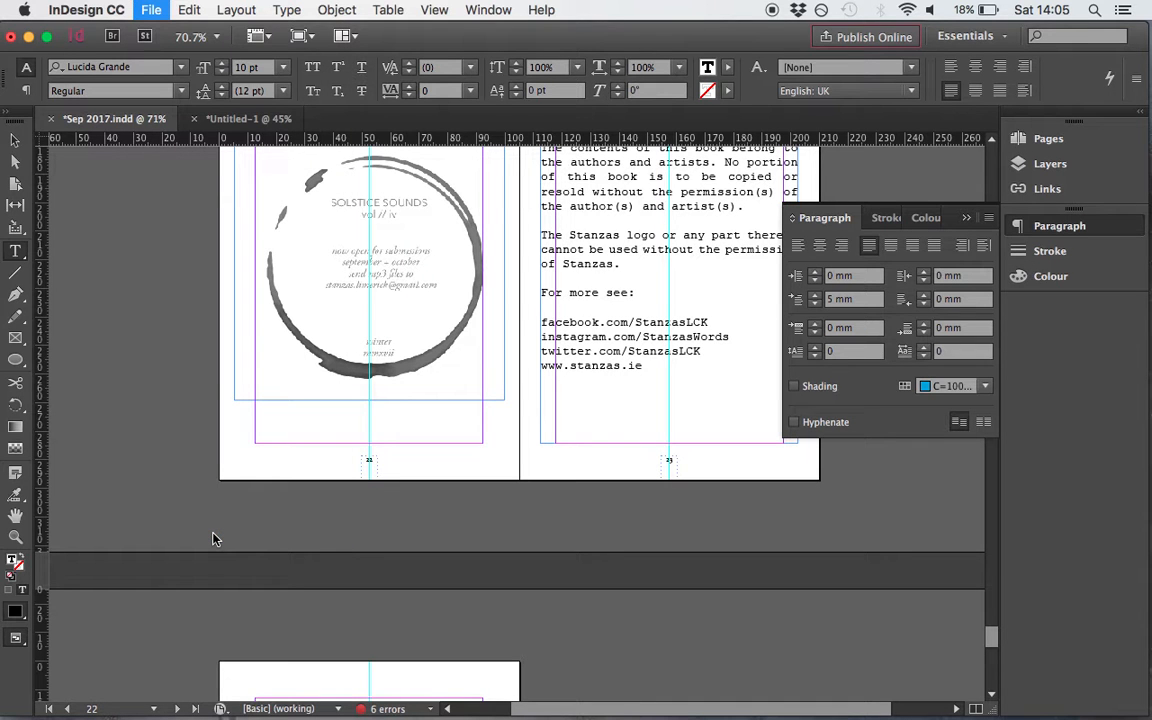
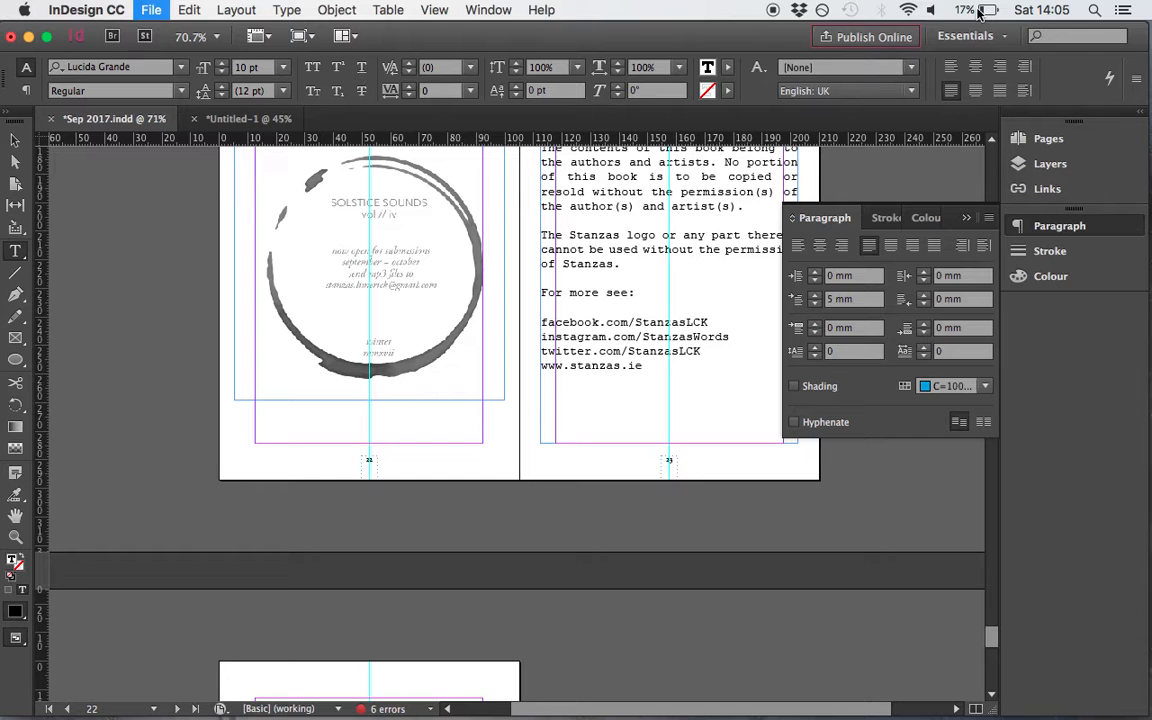
pyautogui.moveTo(588, 700)
pyautogui.moveTo(400, 712)
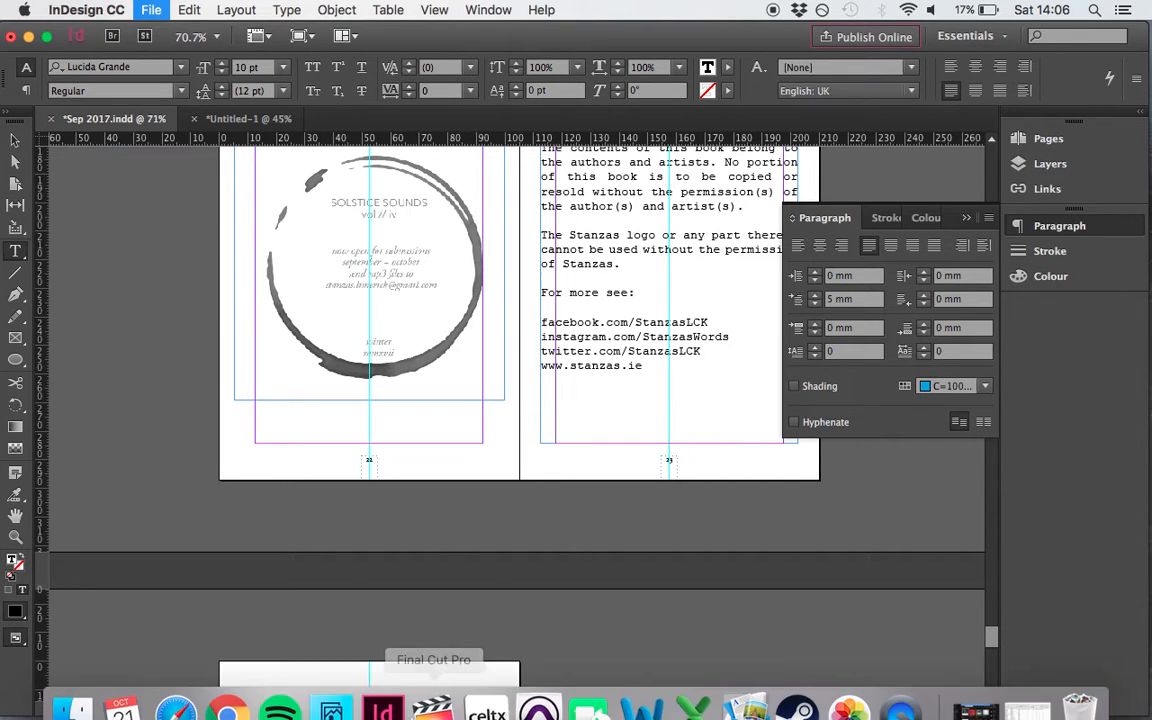
pyautogui.rightClick(380, 683)
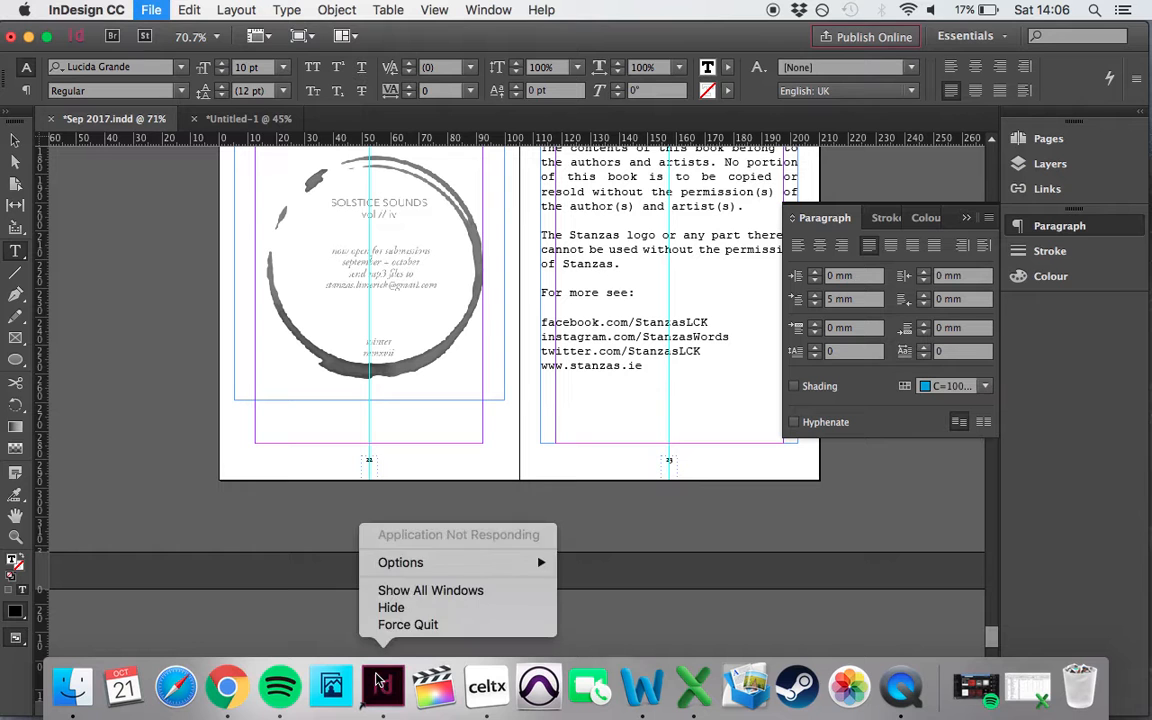
pyautogui.click(425, 626)
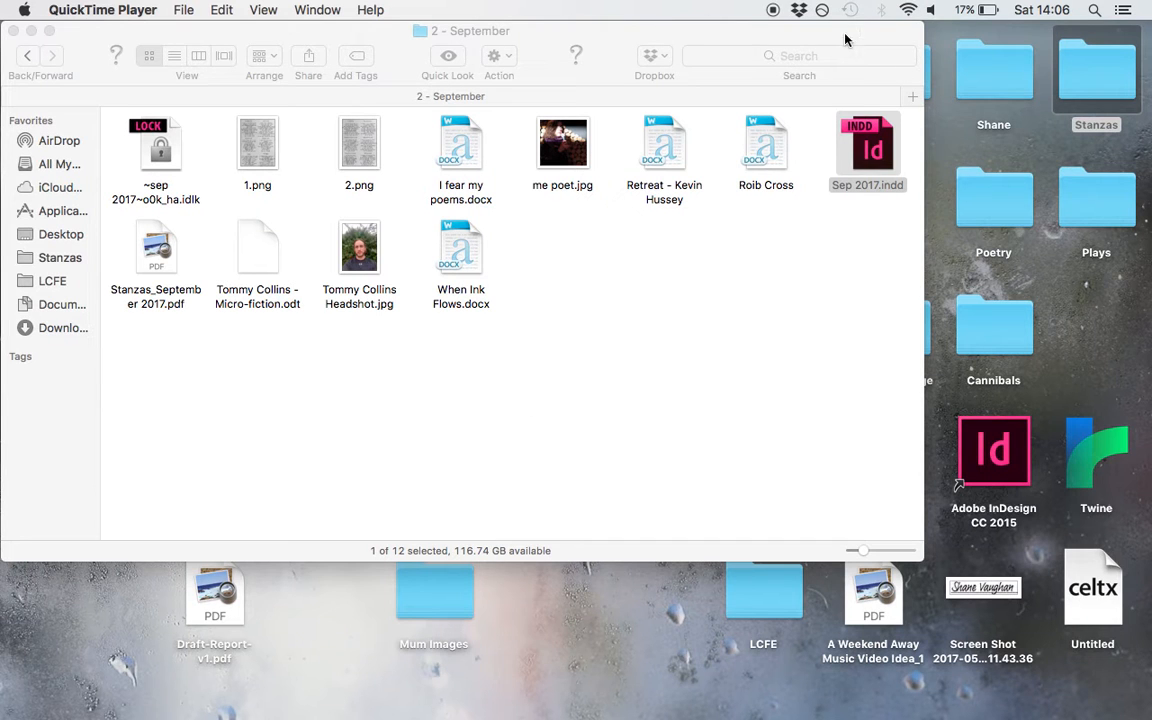
# Switch to Finder and open job_388 Sep 2017.pdf from the user folder inside the PDFwriter desktop folder
pyautogui.moveTo(843, 38); pyautogui.dragTo(842, 263)
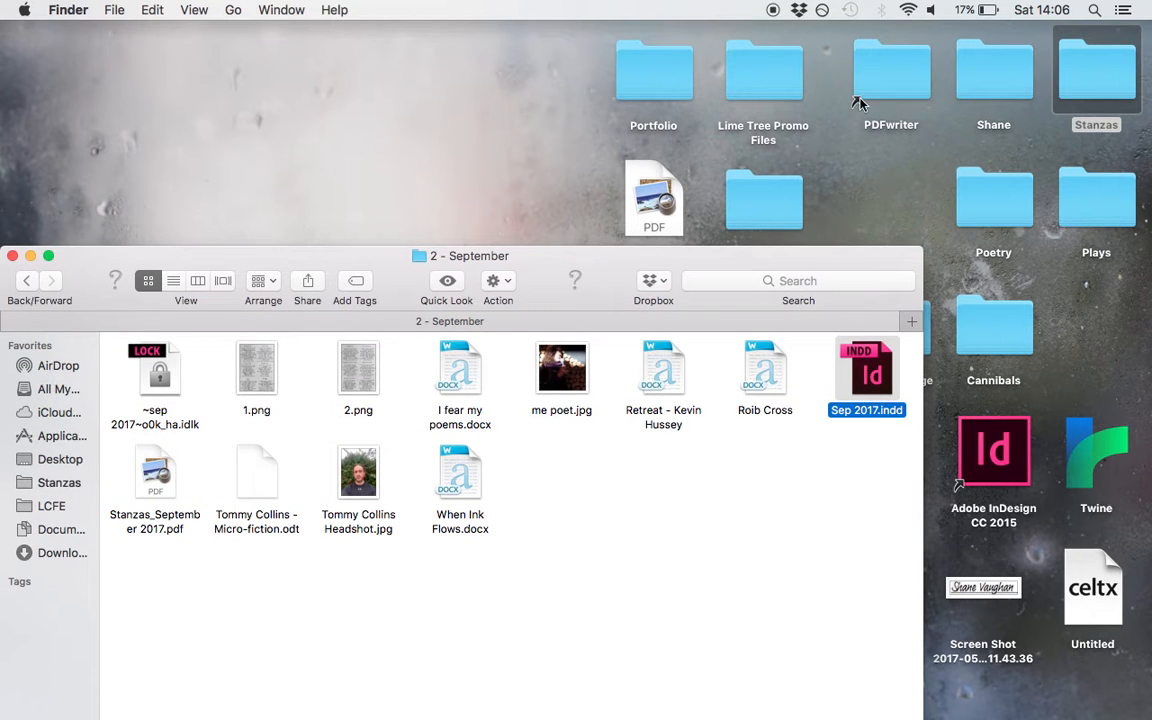
pyautogui.click(870, 74)
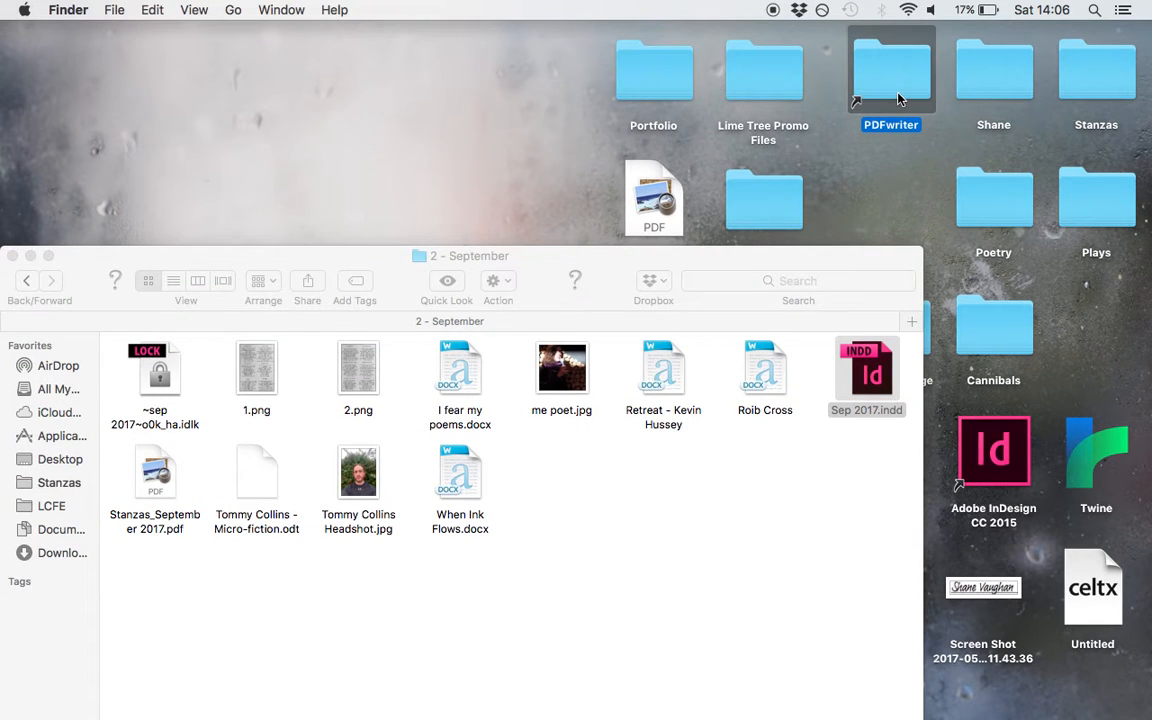
pyautogui.doubleClick(897, 94)
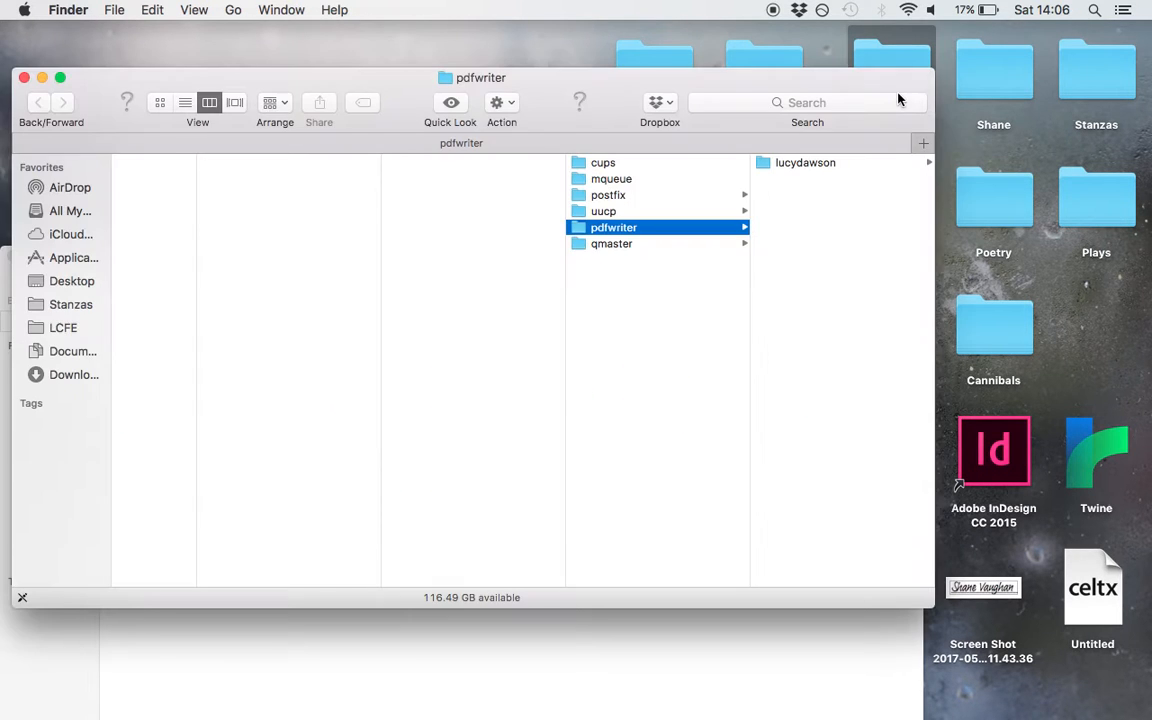
pyautogui.click(810, 164)
pyautogui.click(840, 180)
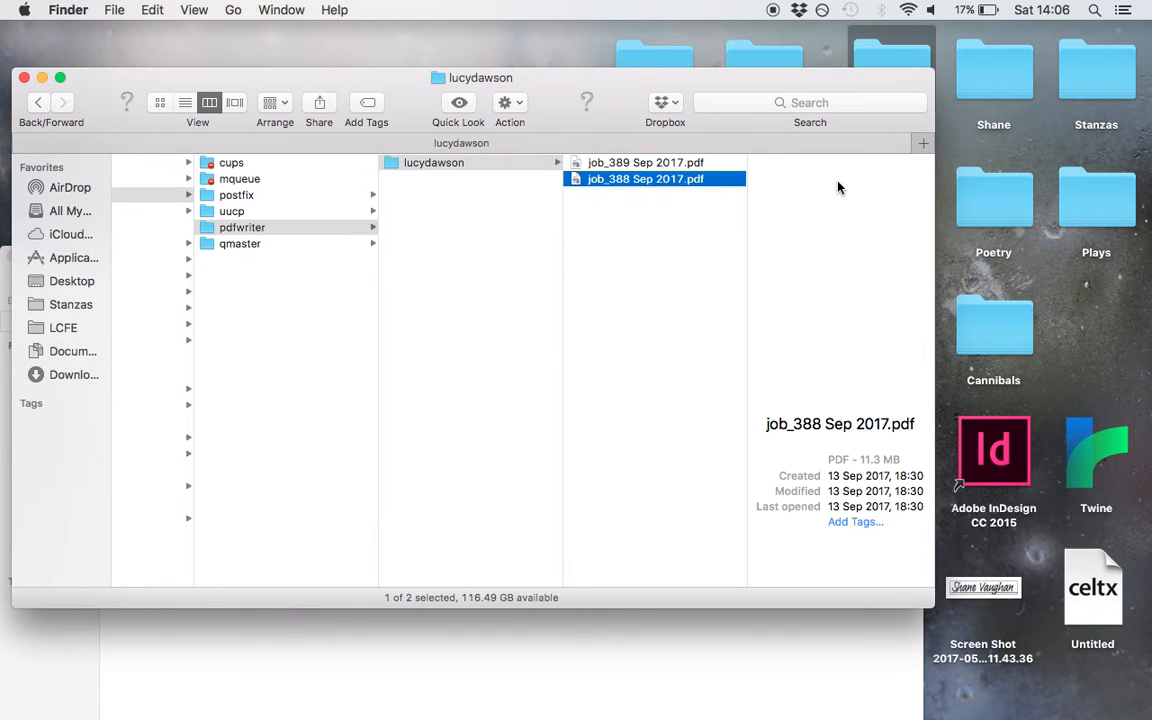
pyautogui.doubleClick(622, 183)
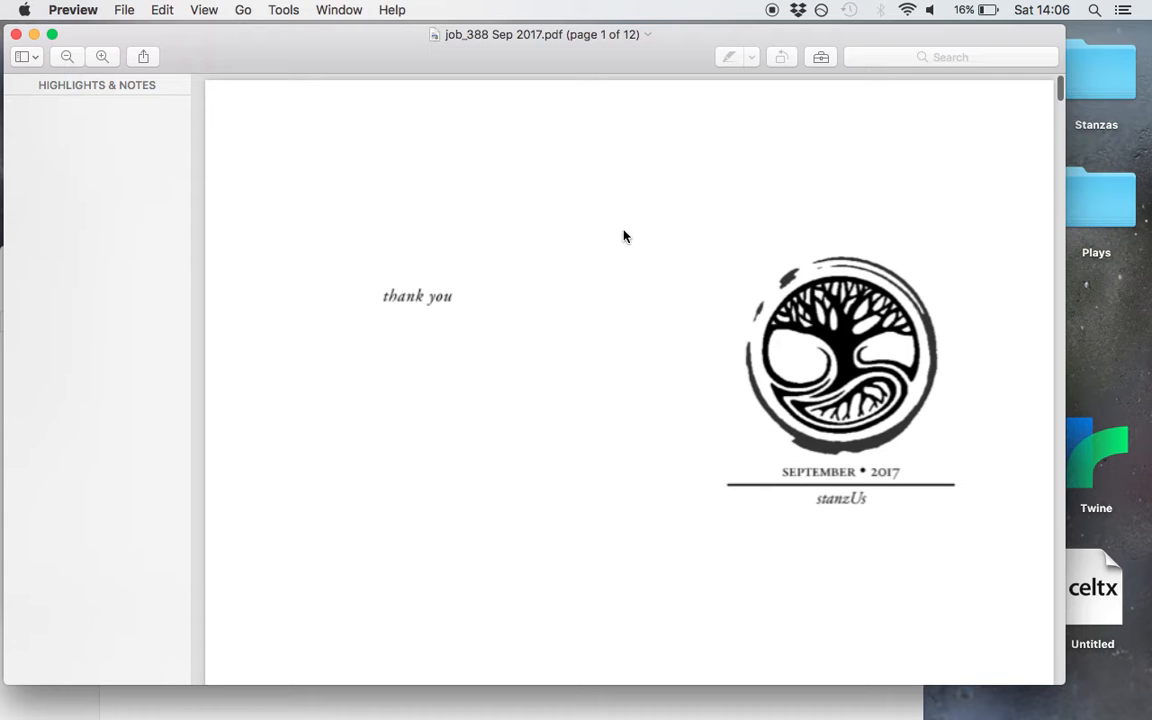
# Examine how the booklet pages are paired and duplicated on the first three sheets of the printed PDF
pyautogui.click(66, 60)
pyautogui.click(66, 60)
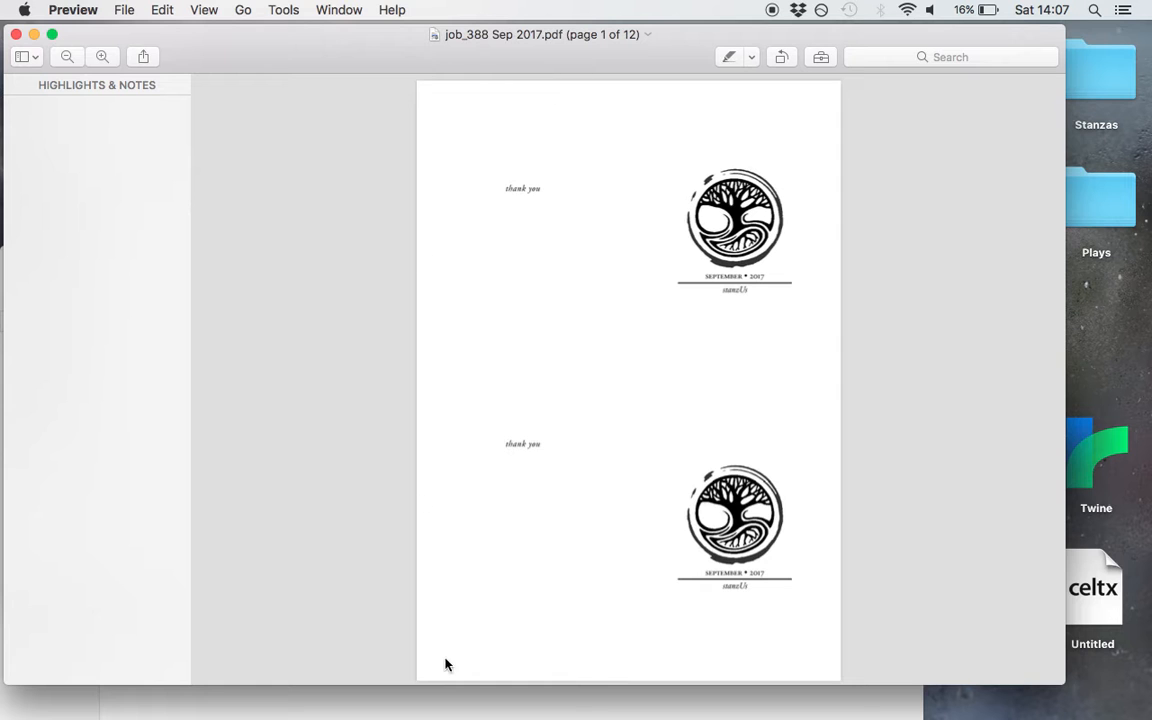
pyautogui.scroll(-5, 612, 280)
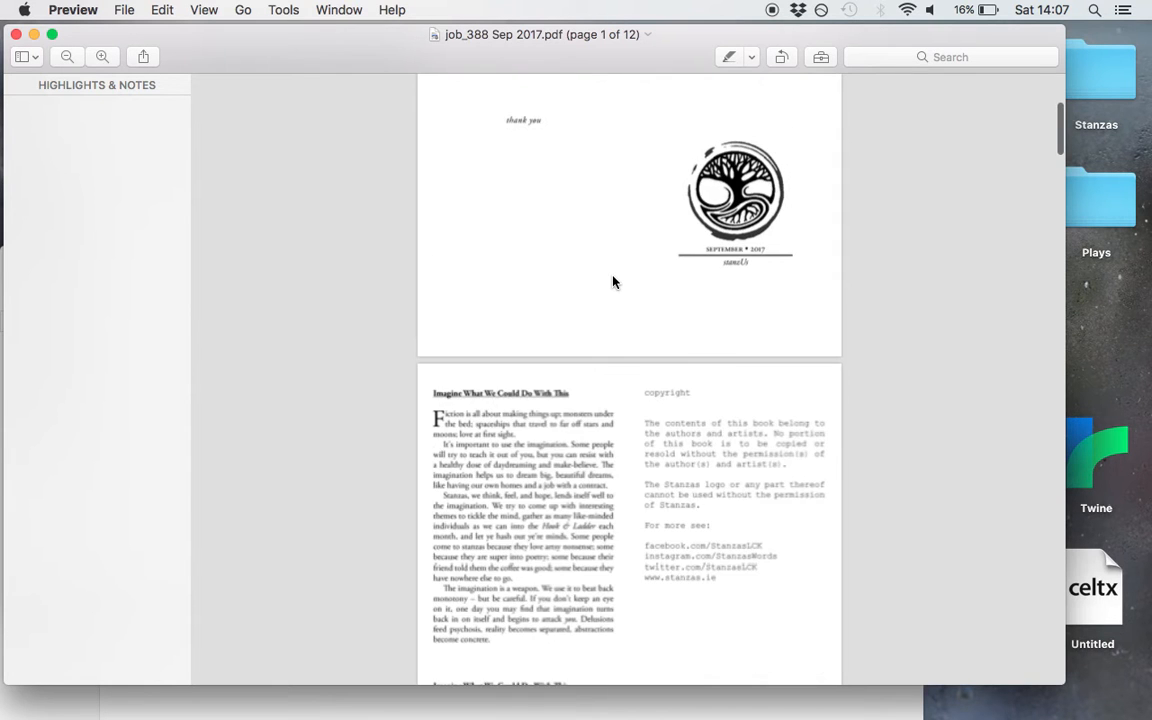
pyautogui.scroll(-3, 605, 255)
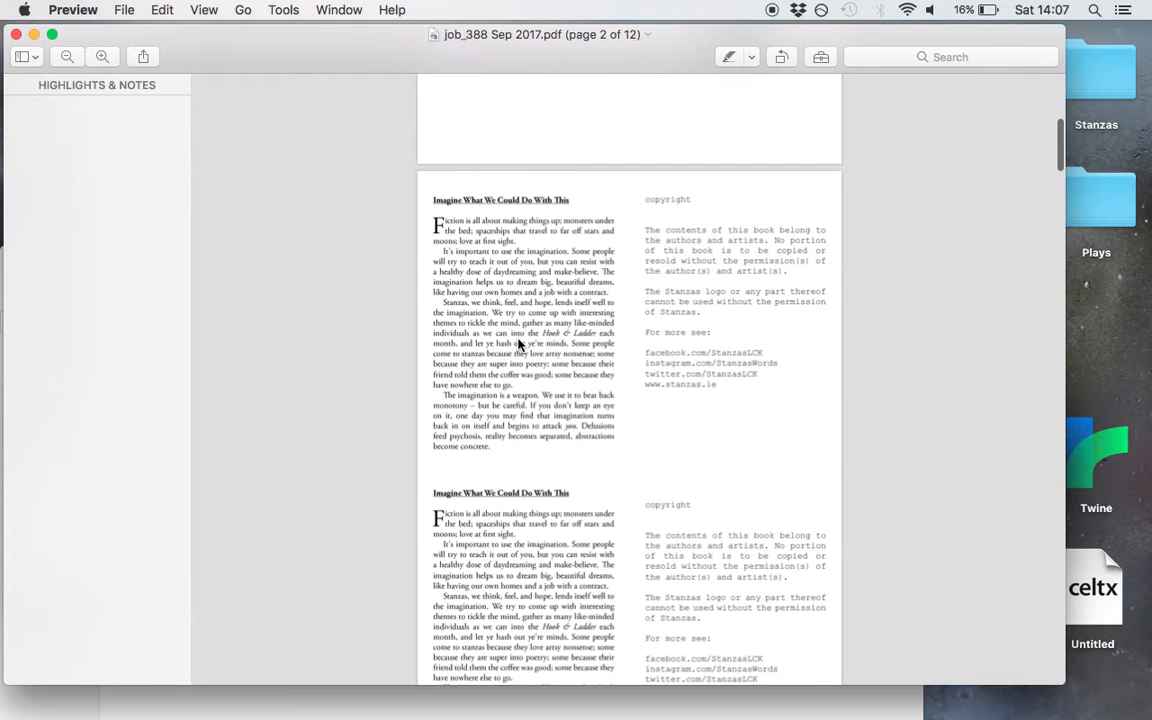
pyautogui.scroll(-10, 520, 300)
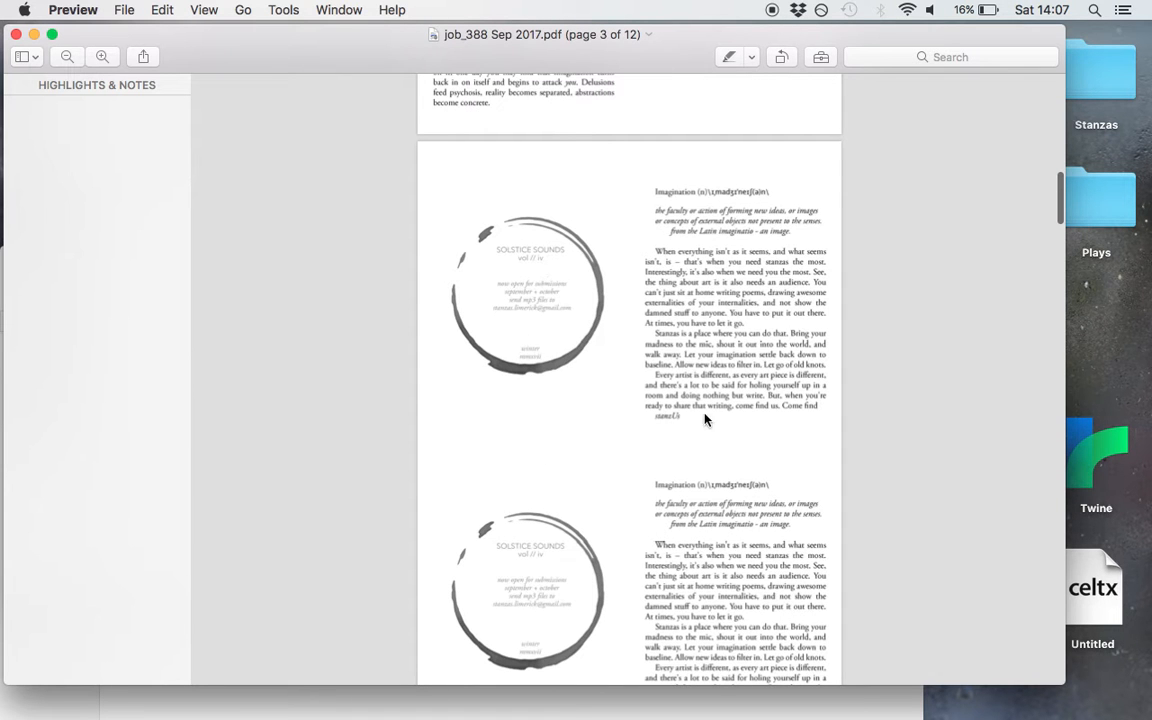
pyautogui.scroll(5, 700, 414)
pyautogui.scroll(5, 600, 140)
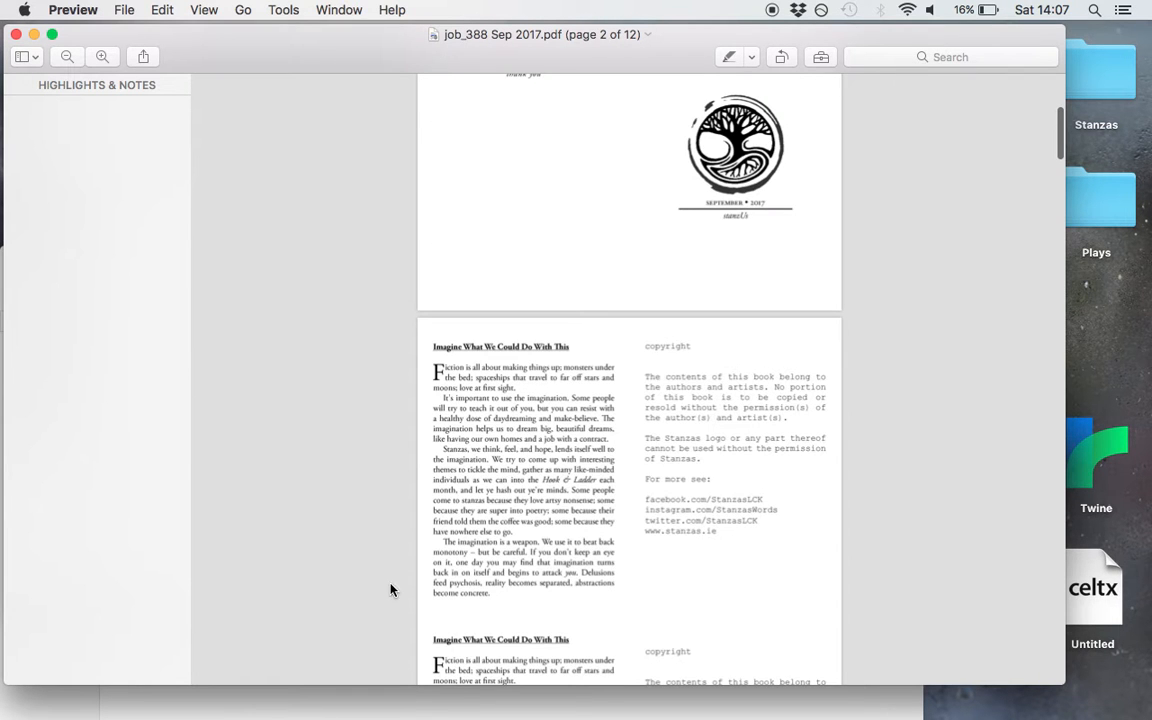
# Examine the page pairing on sheets 3 to 5 of the PDF, including the September contents and Upcoming pages
pyautogui.scroll(-5, 503, 470)
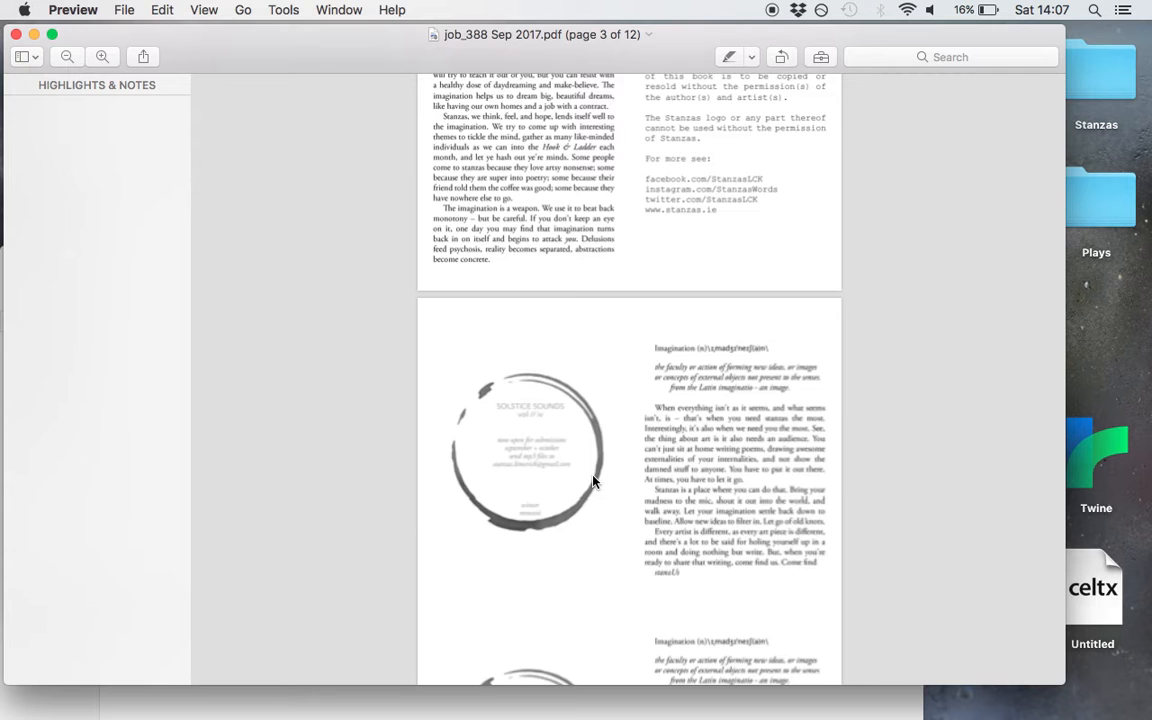
pyautogui.scroll(-6, 726, 505)
pyautogui.scroll(-8, 478, 360)
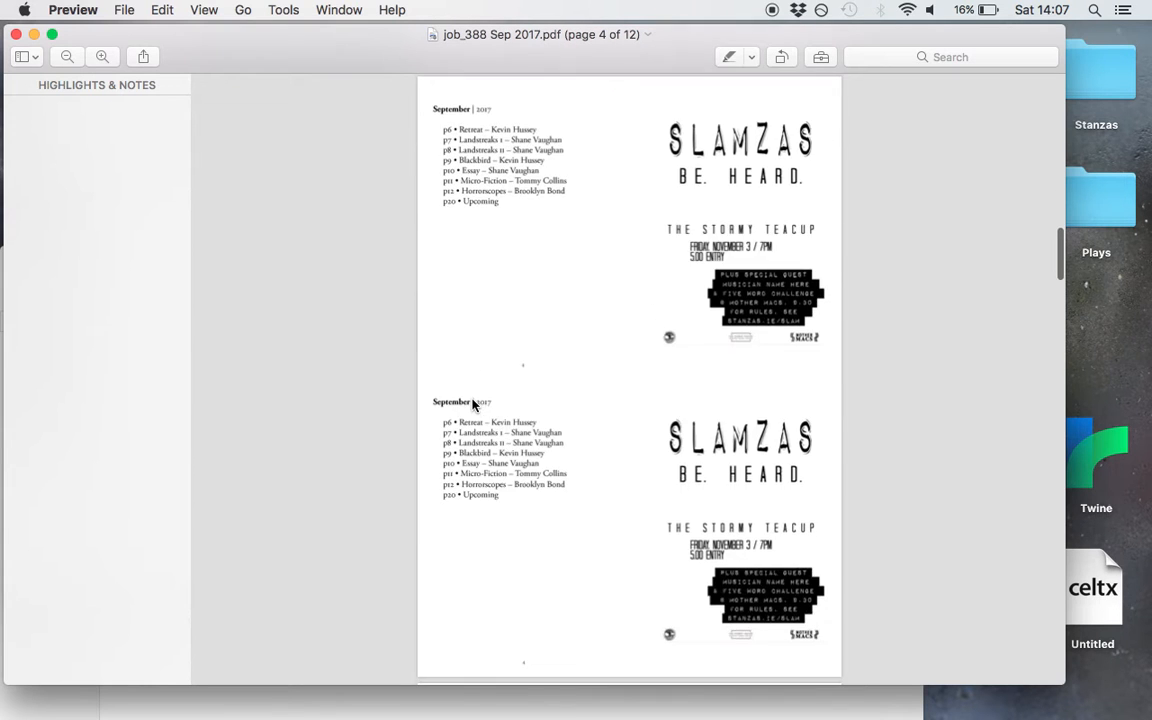
pyautogui.scroll(-8, 473, 403)
pyautogui.scroll(6, 473, 403)
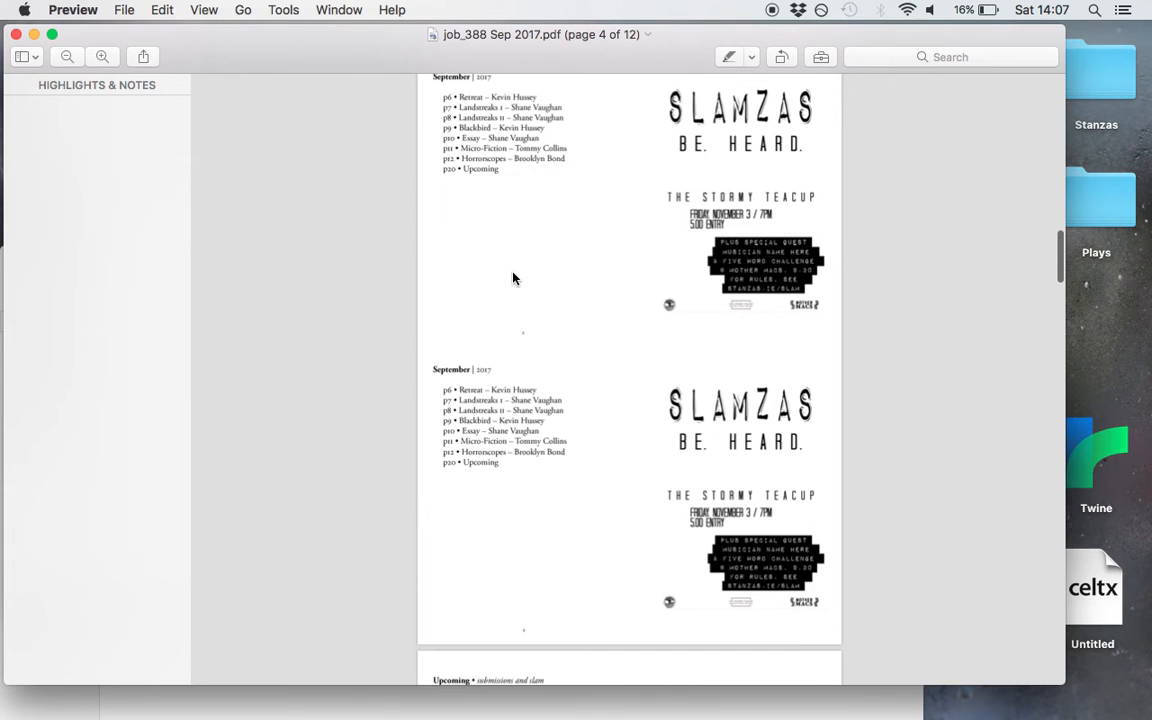
pyautogui.scroll(2, 513, 278)
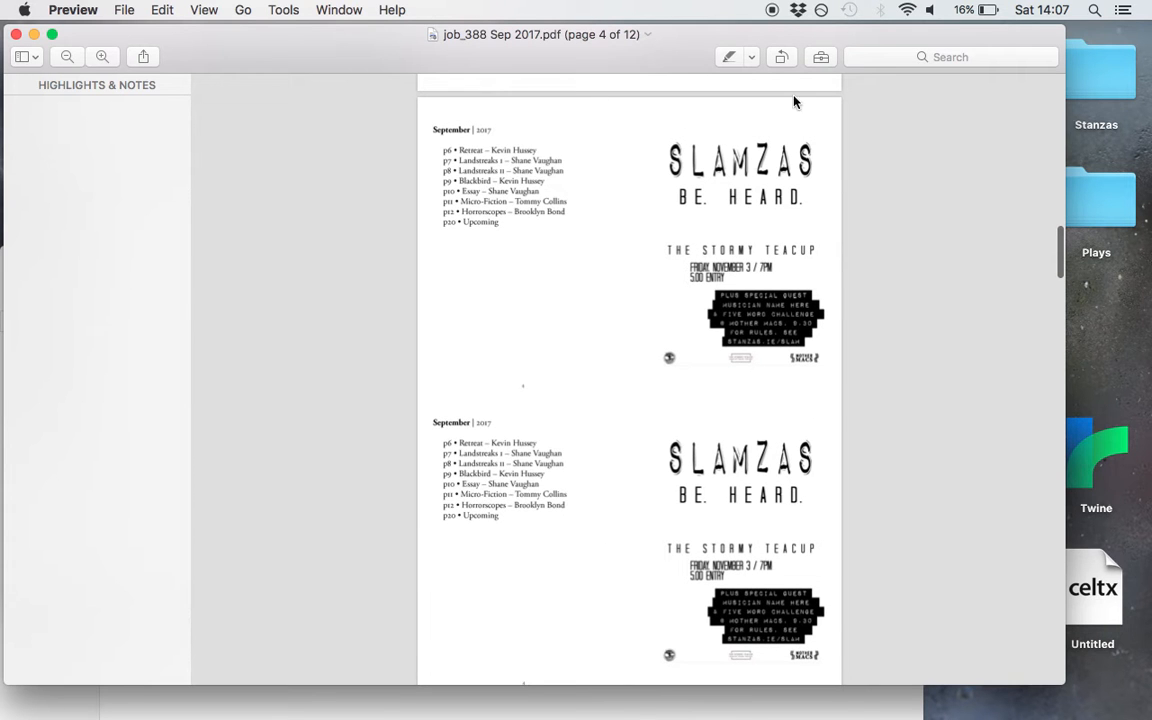
pyautogui.scroll(-4, 604, 605)
pyautogui.scroll(-8, 604, 608)
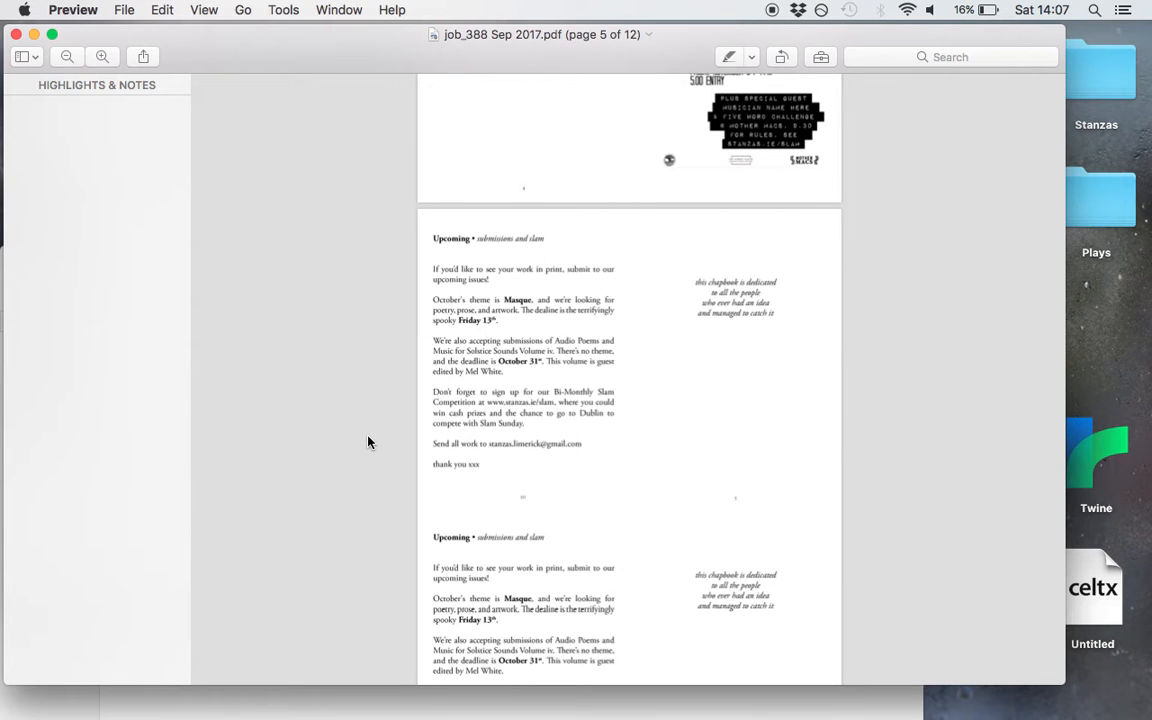
# Examine the page pairing on the remaining sheets of the PDF, from the Upcoming page through Horoscopes to the final When Ink Flows sheets
pyautogui.scroll(-4, 368, 442)
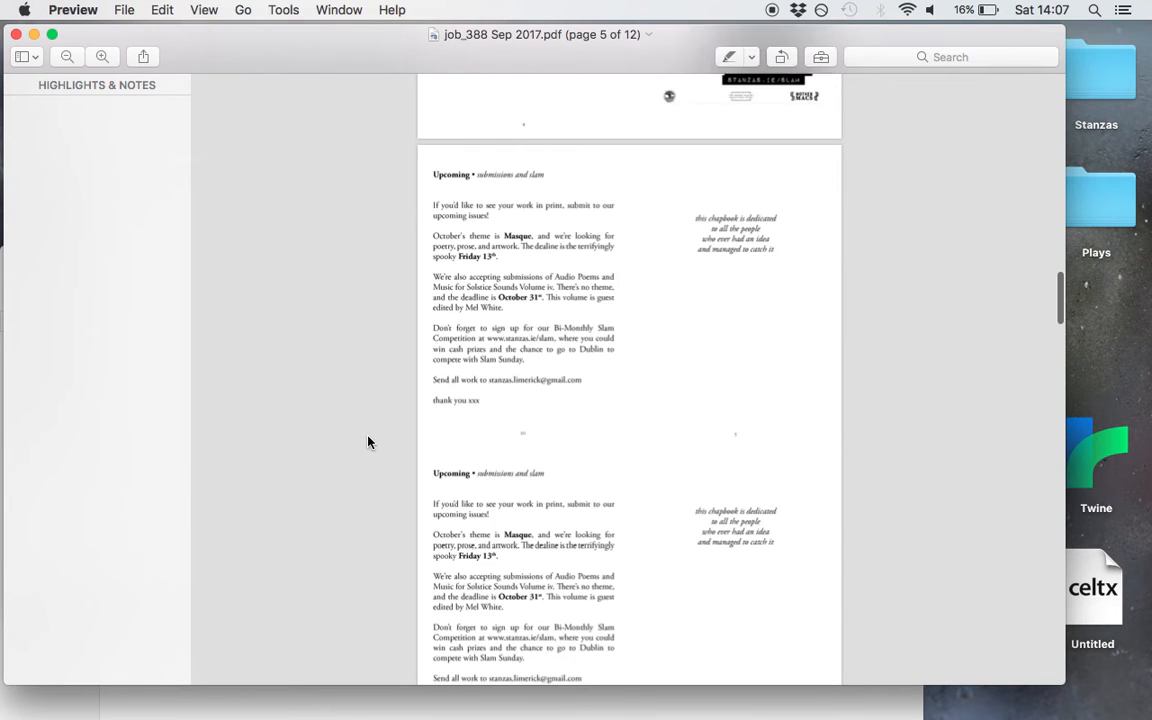
pyautogui.scroll(-10, 368, 442)
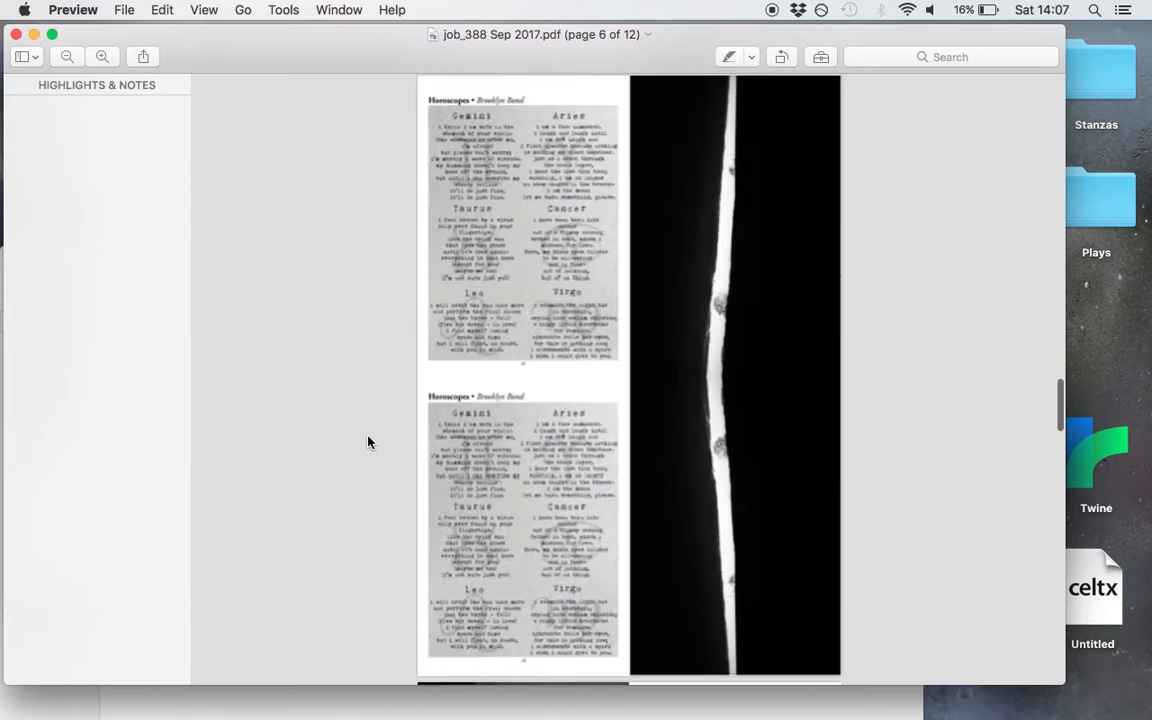
pyautogui.scroll(-15, 368, 442)
pyautogui.scroll(-15, 368, 442)
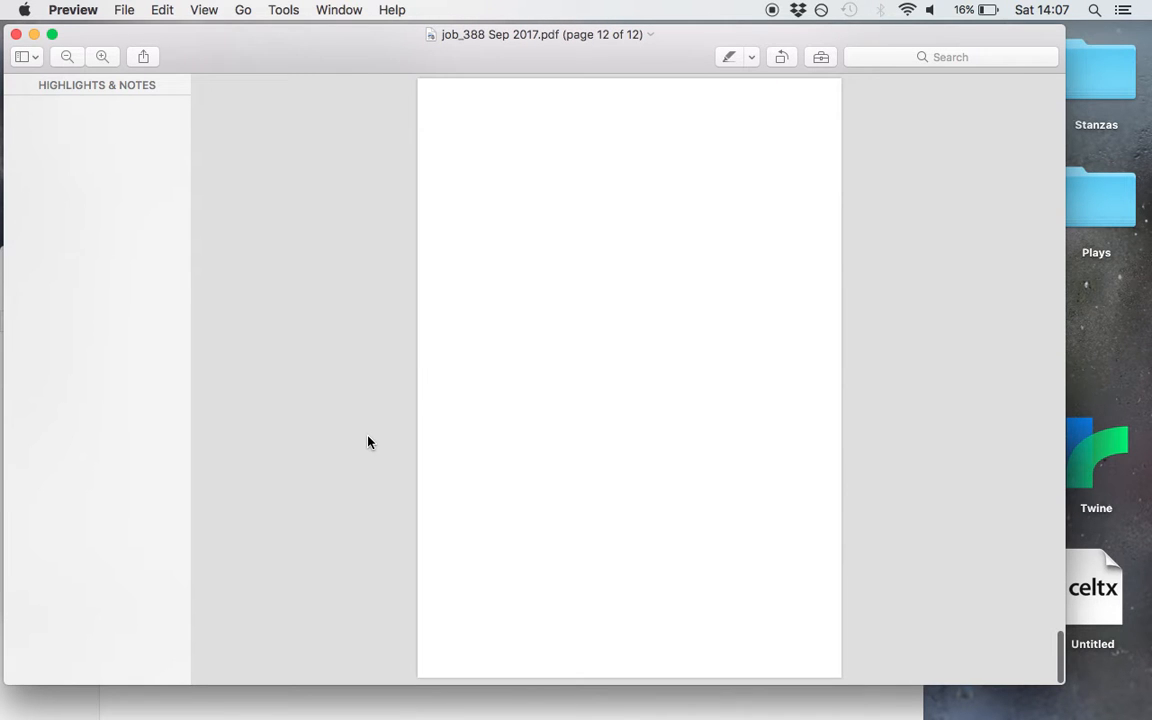
pyautogui.scroll(3, 391, 249)
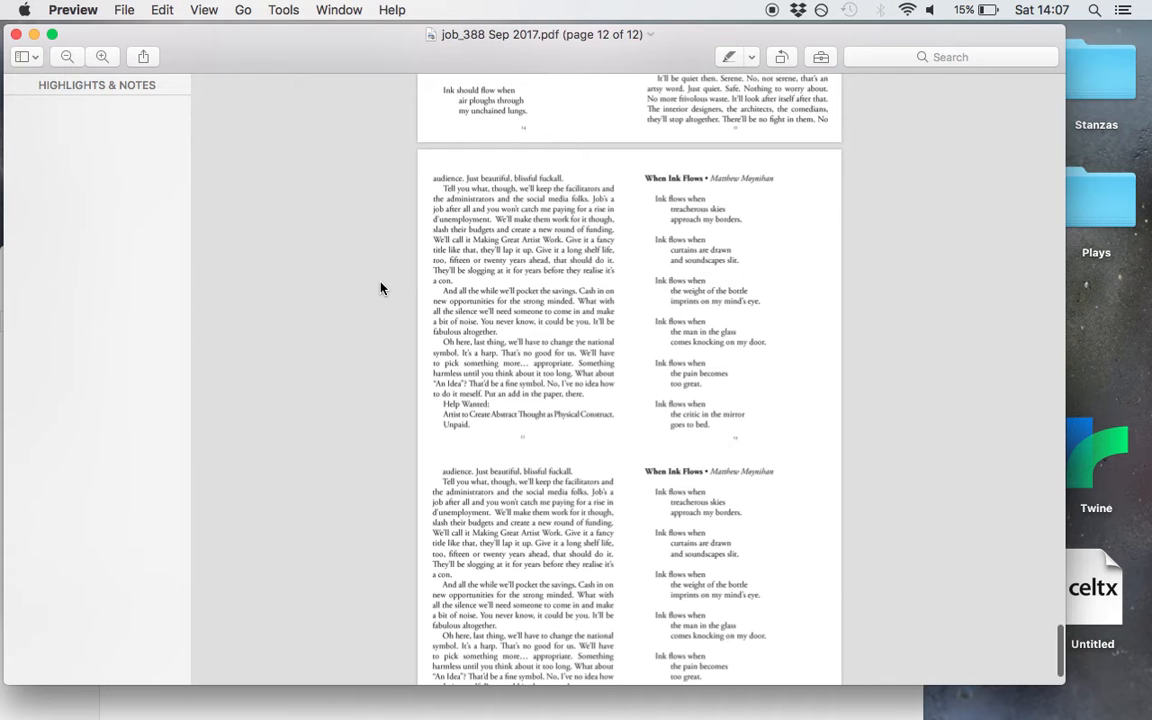
pyautogui.scroll(3, 380, 288)
pyautogui.scroll(7, 380, 288)
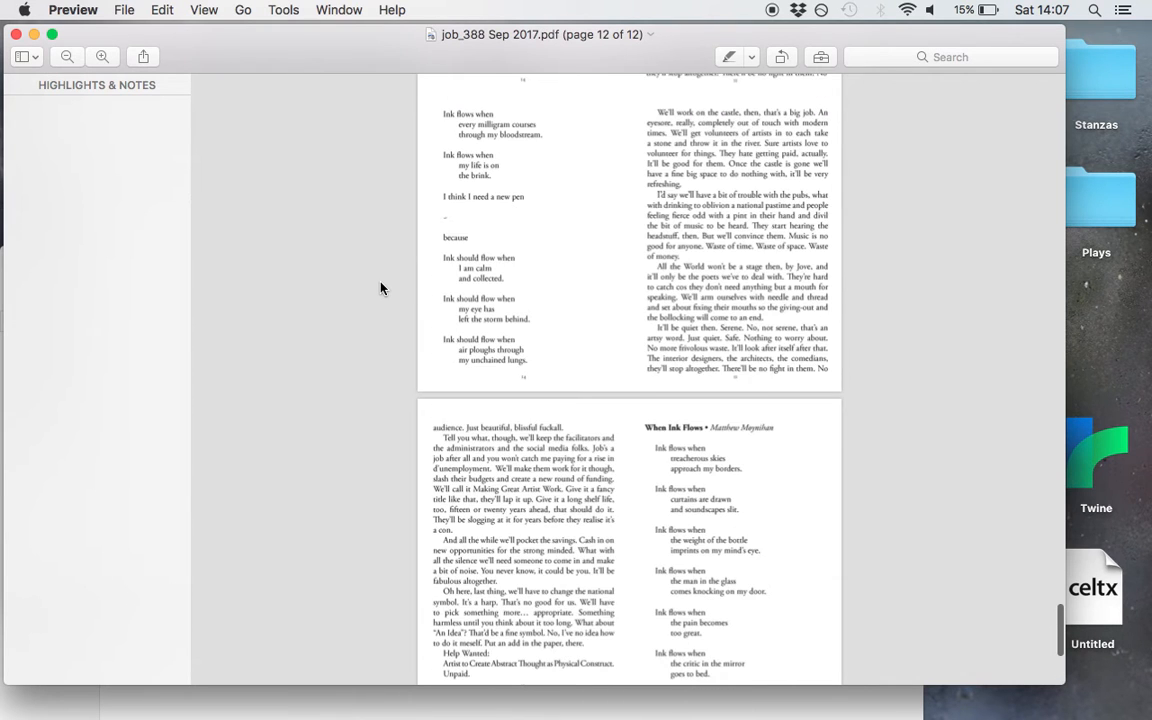
# Close the job_388 Sep 2017.pdf preview and the Finder window of the PDFwriter output folder
pyautogui.click(16, 34)
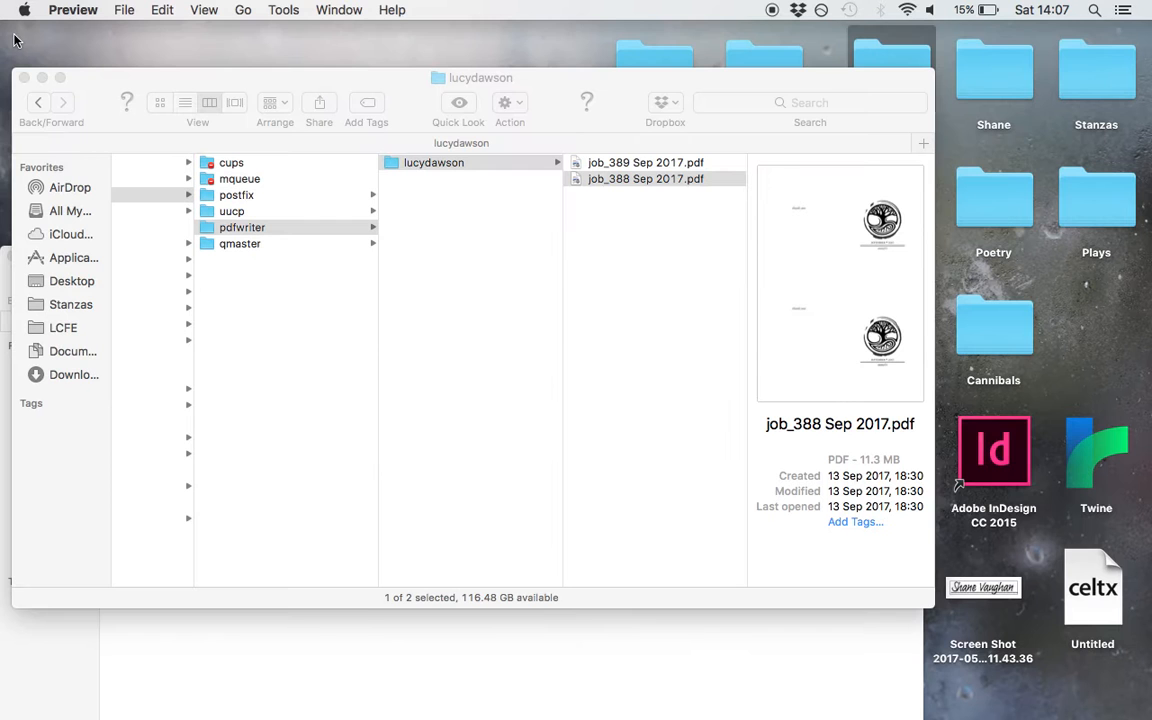
pyautogui.click(330, 84)
pyautogui.click(182, 80)
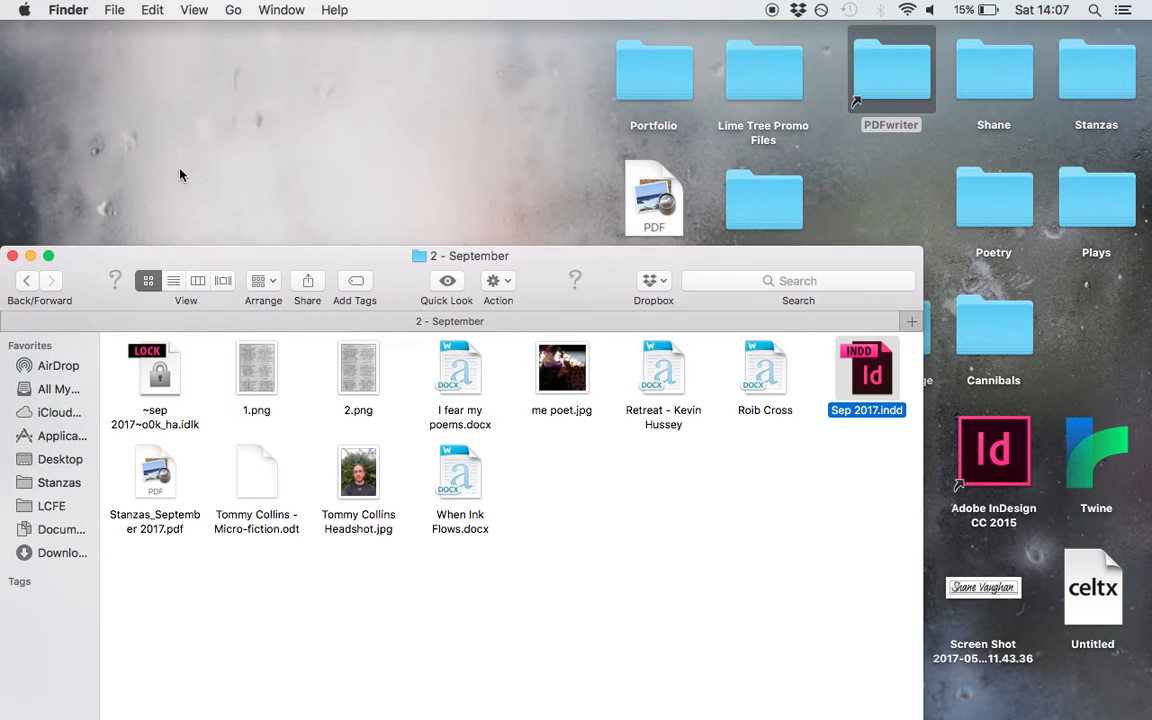
# Move the 2 - September folder window so all its files are visible, and select Stanzas_September 2017.pdf
pyautogui.moveTo(333, 260); pyautogui.dragTo(527, 57)
pyautogui.click(933, 314)
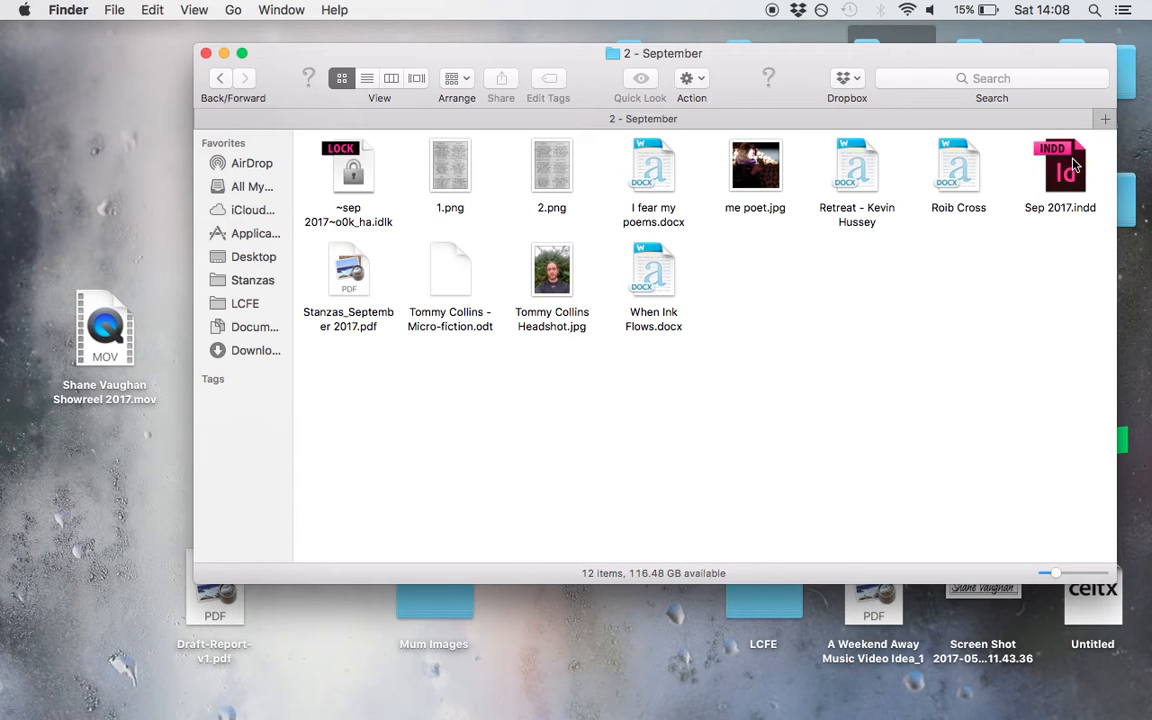
pyautogui.click(335, 262)
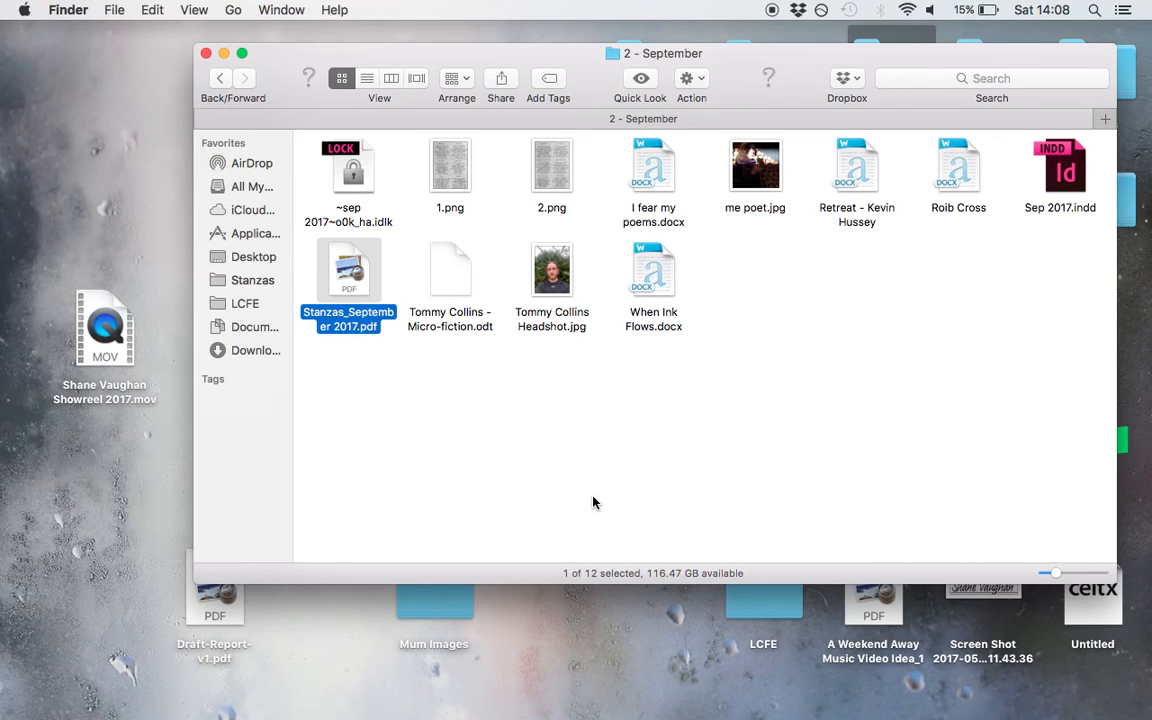
pyautogui.moveTo(640, 700)
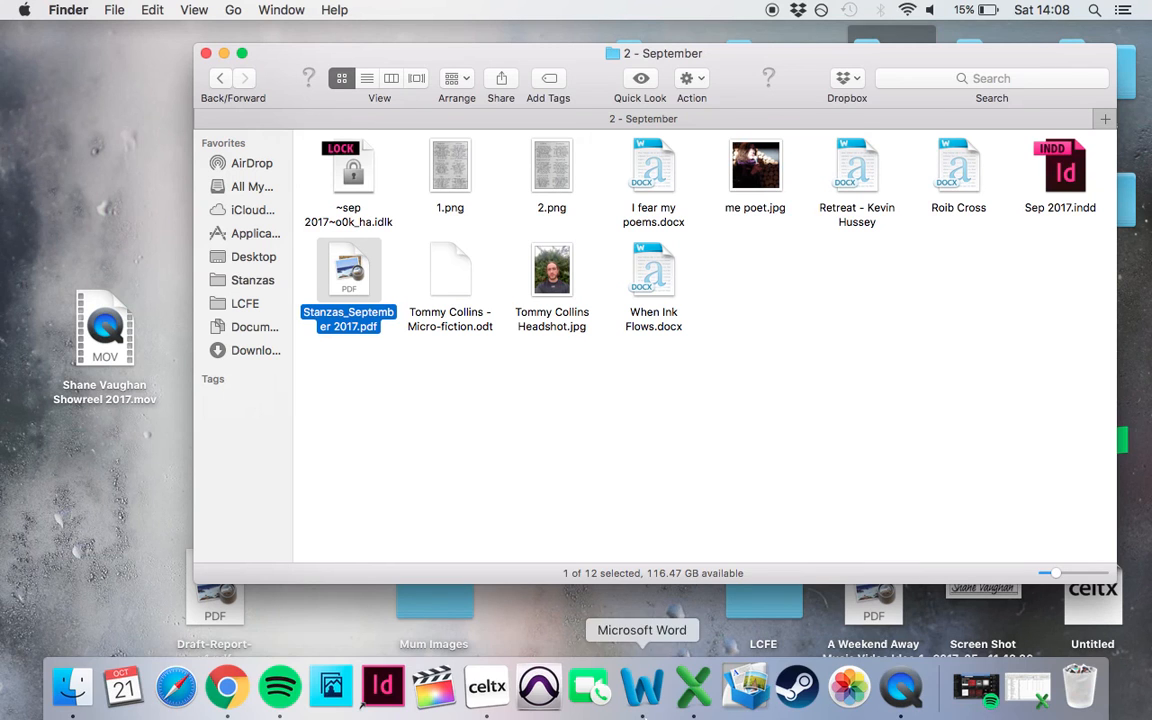